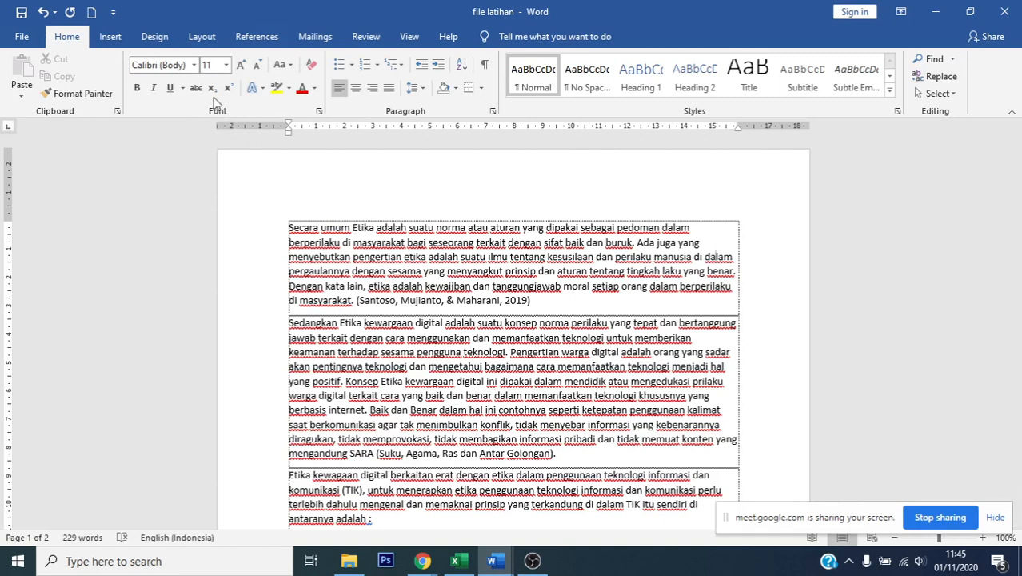
- Set the page margins to 3 cm top, bottom and right and 3,5 cm left, with Portrait orientation
click(202, 38)
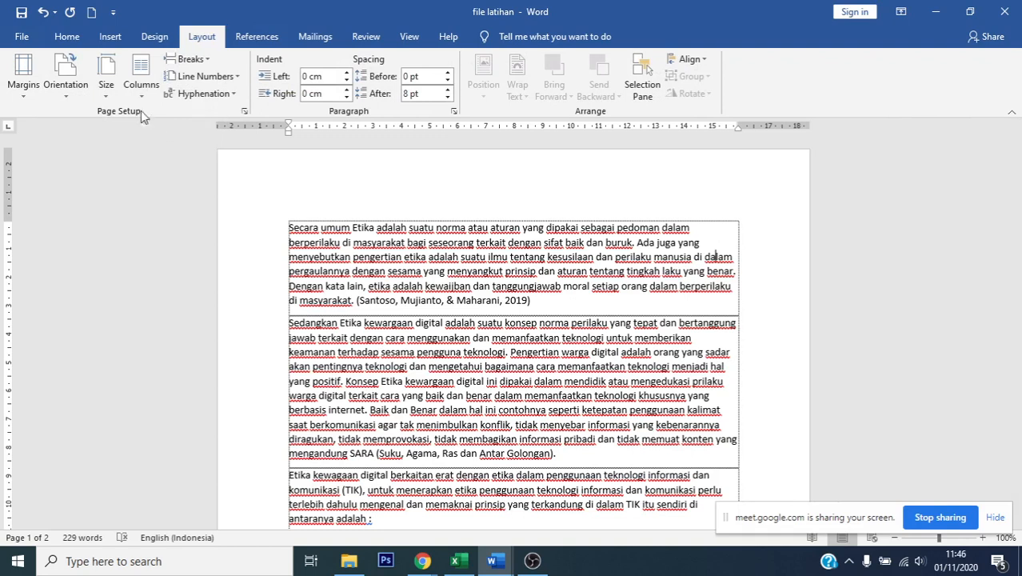
click(245, 113)
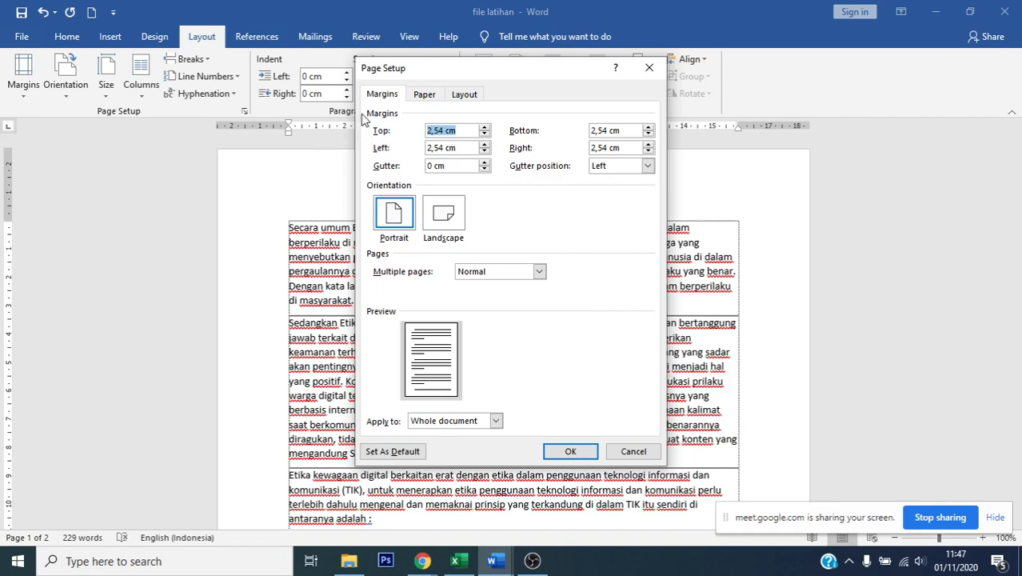
text(3)
double_click(603, 130)
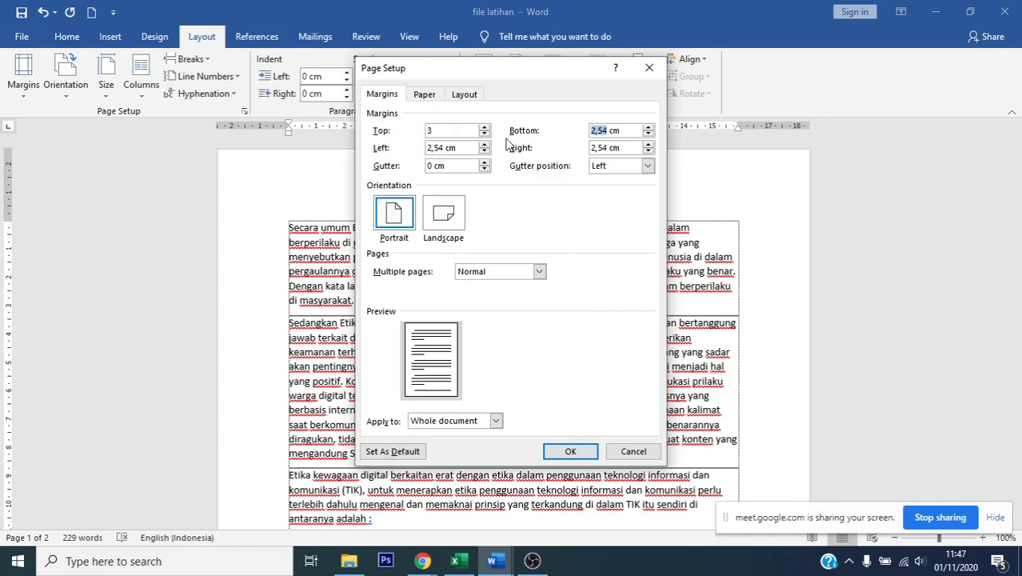
text(3)
drag(445, 148, 309, 152)
text(3,5)
drag(607, 148, 473, 147)
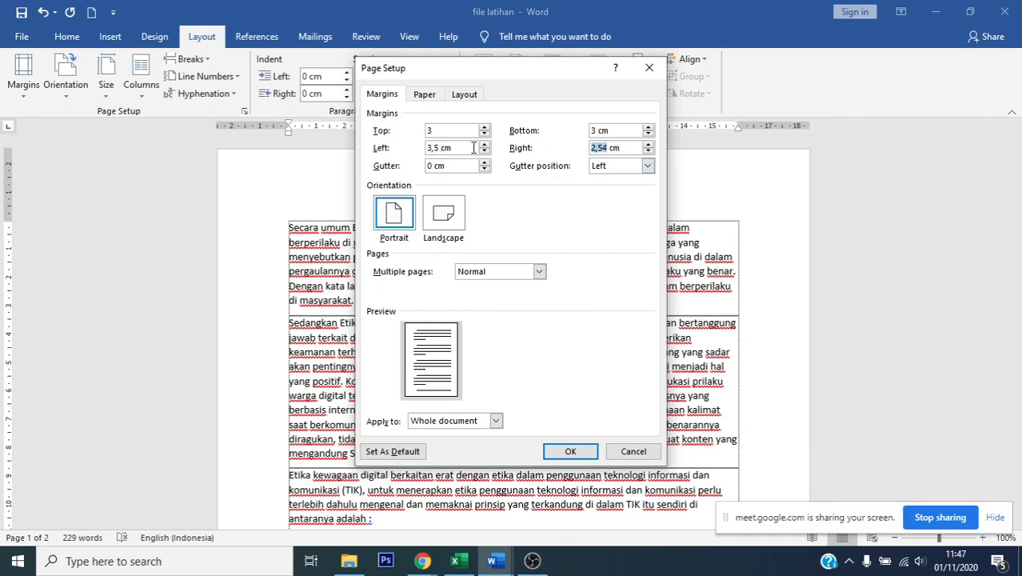
text(3)
click(449, 130)
text(cm)
click(438, 214)
click(391, 226)
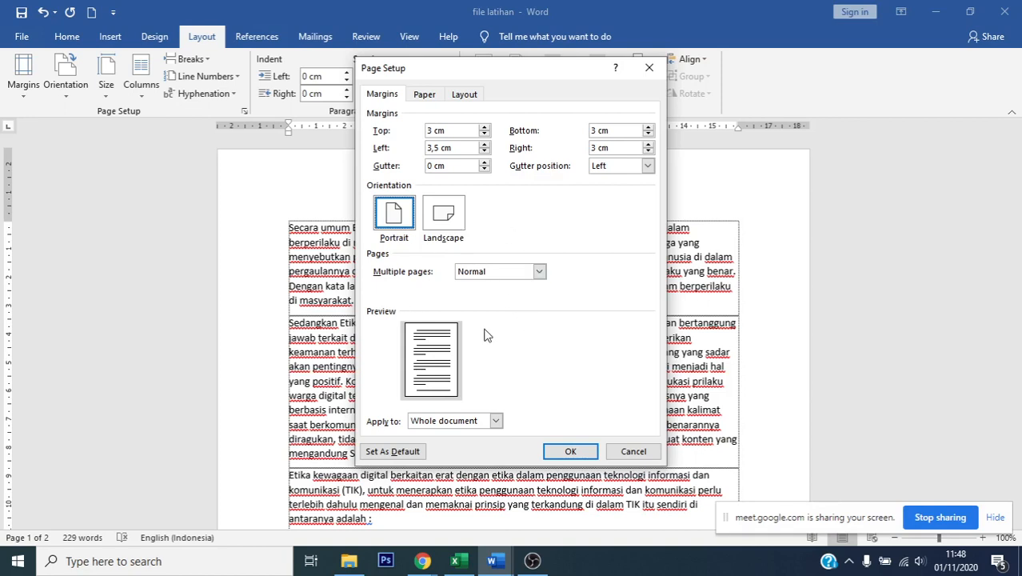
- Choose Letter 8 1/2 x 11 in as the paper size
click(425, 95)
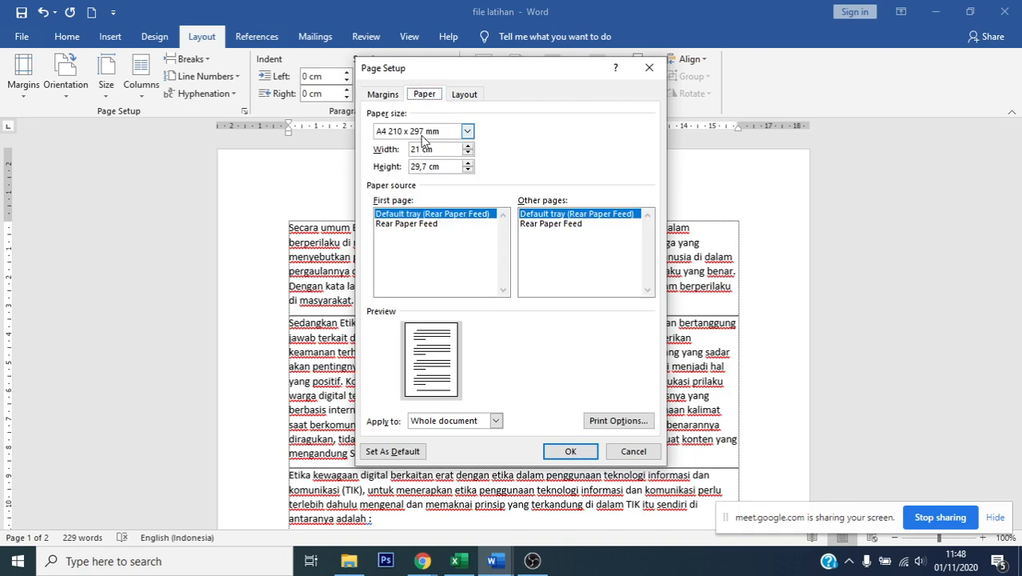
click(421, 133)
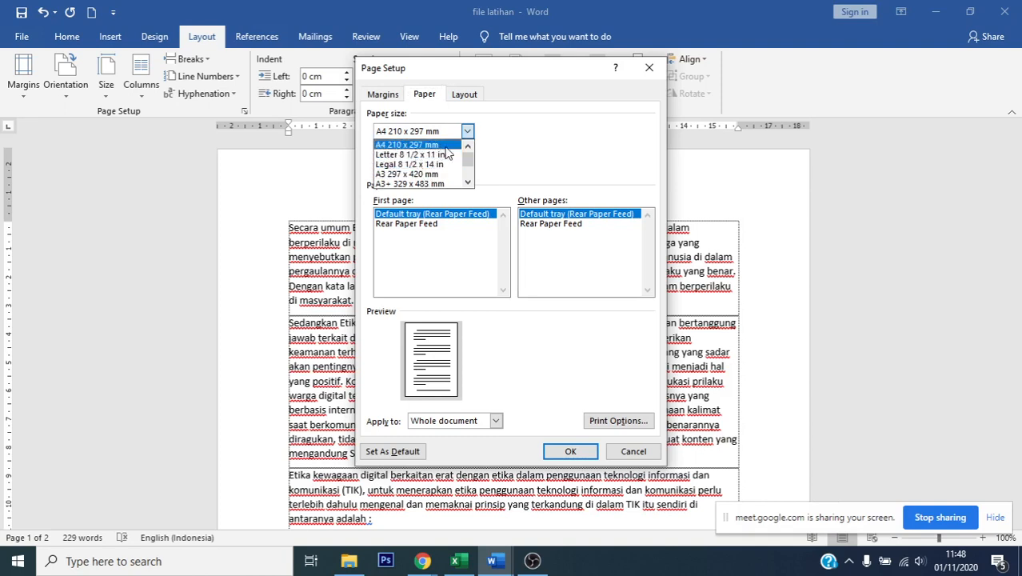
click(446, 135)
click(445, 136)
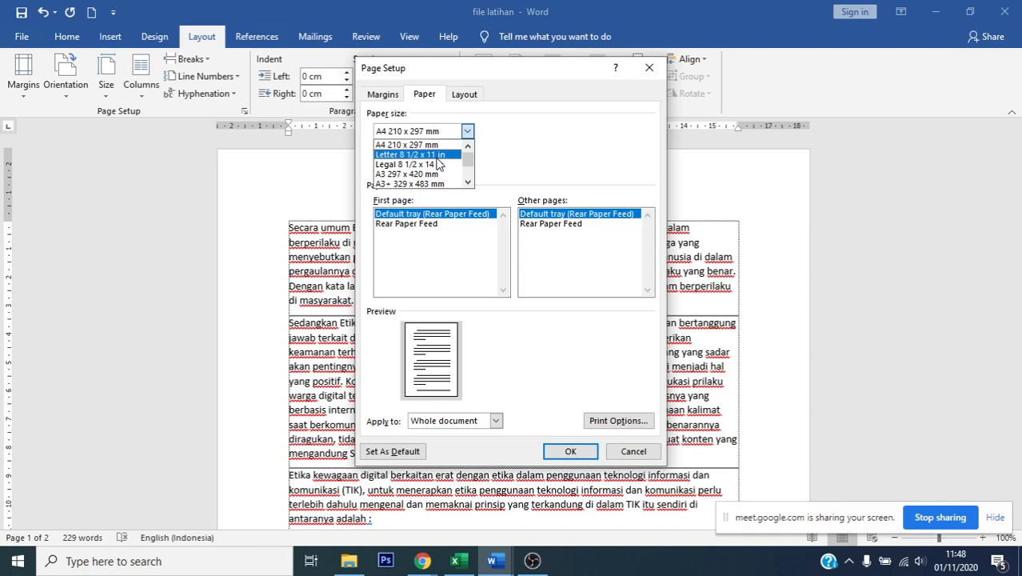
click(437, 155)
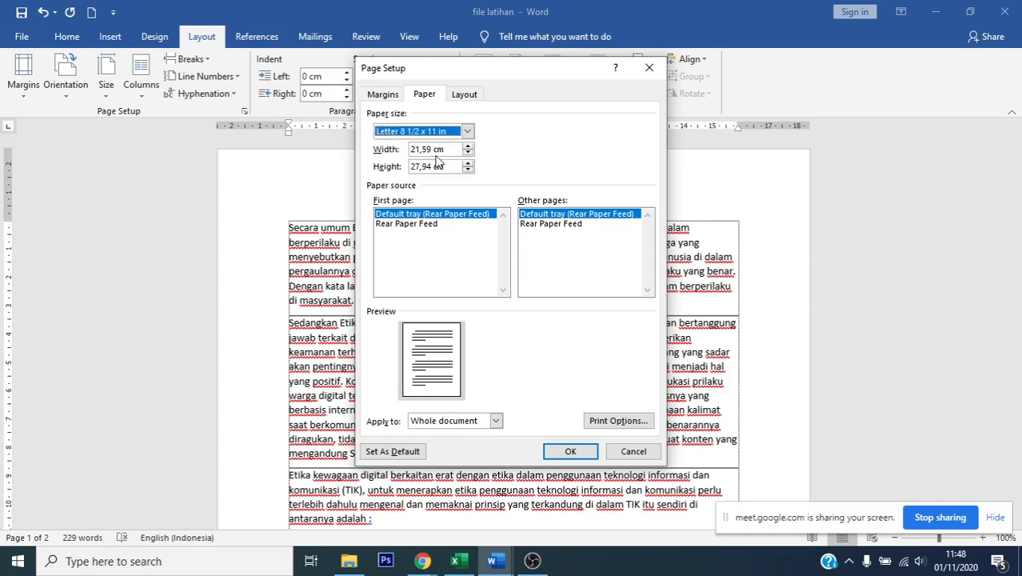
click(445, 135)
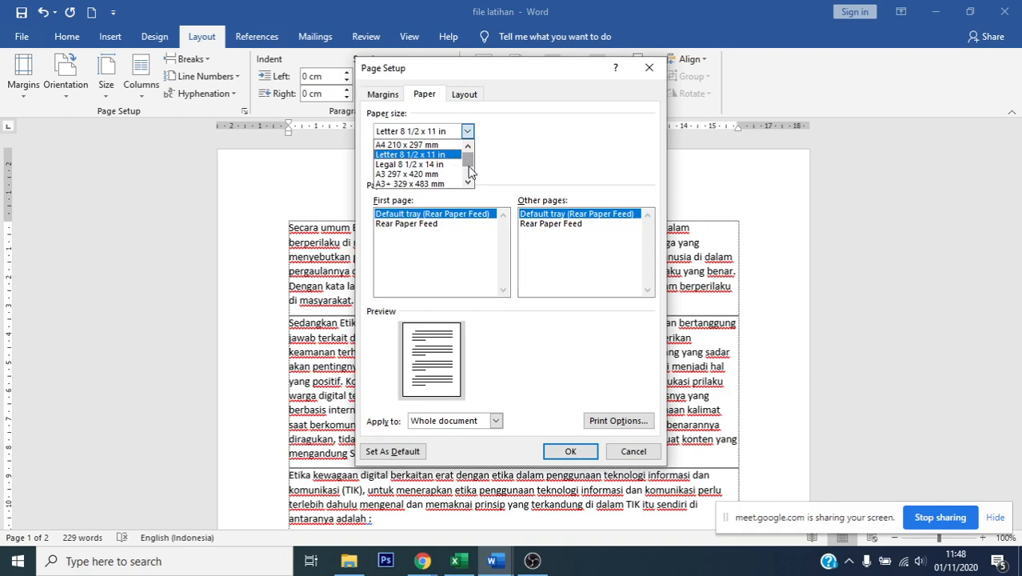
mouse_move(469, 161)
mouse_down()
mouse_move(470, 176)
mouse_move(467, 147)
mouse_move(471, 159)
mouse_up()
click(547, 149)
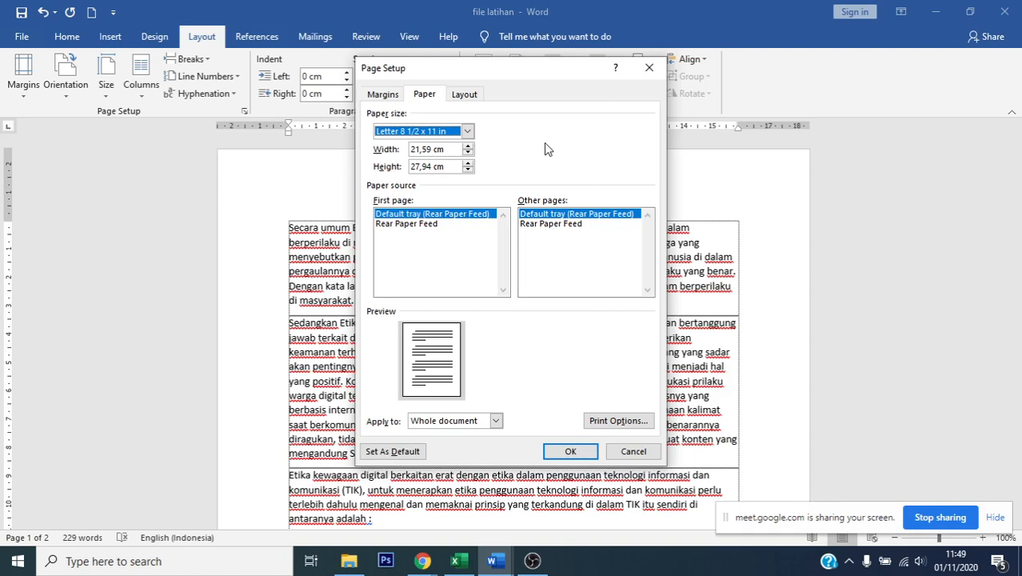
- Set a custom paper size of 21,5 cm width and 33 cm height and apply it to the whole document
double_click(434, 149)
click(434, 149)
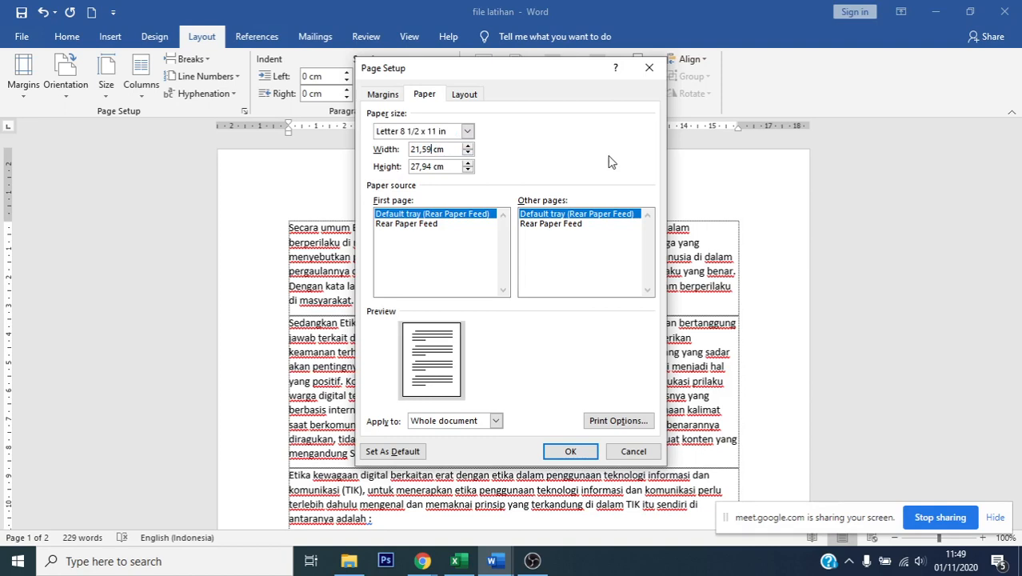
key(BackSpace)
double_click(432, 169)
text(343)
key(BackSpace)
key(BackSpace)
text(3)
click(448, 132)
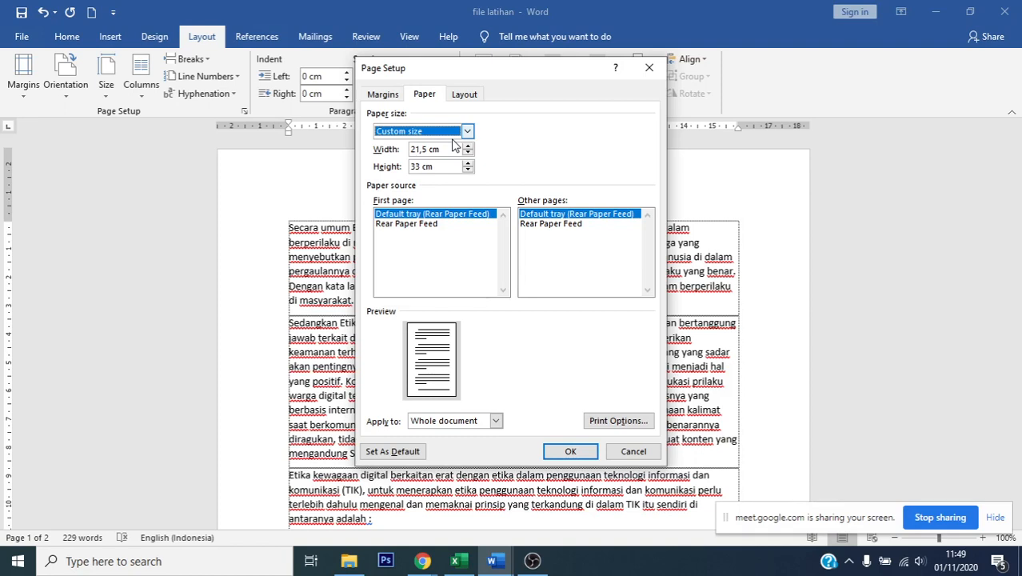
click(570, 452)
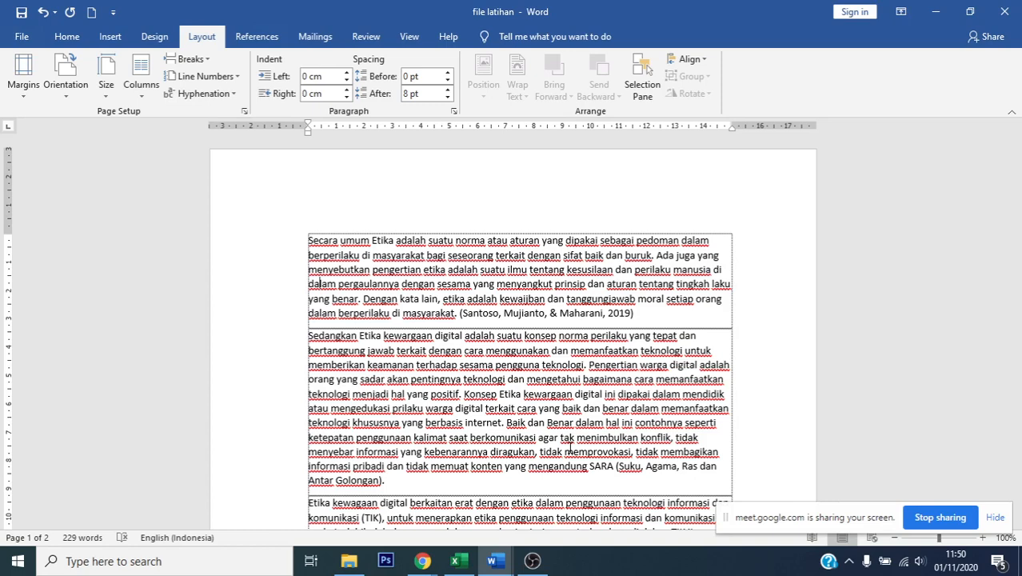
- Copy the paragraph starting "Sedangkan Etika kewargaan digital" and paste it onto a new page after the third paragraph
scroll(536, 344, down, 4)
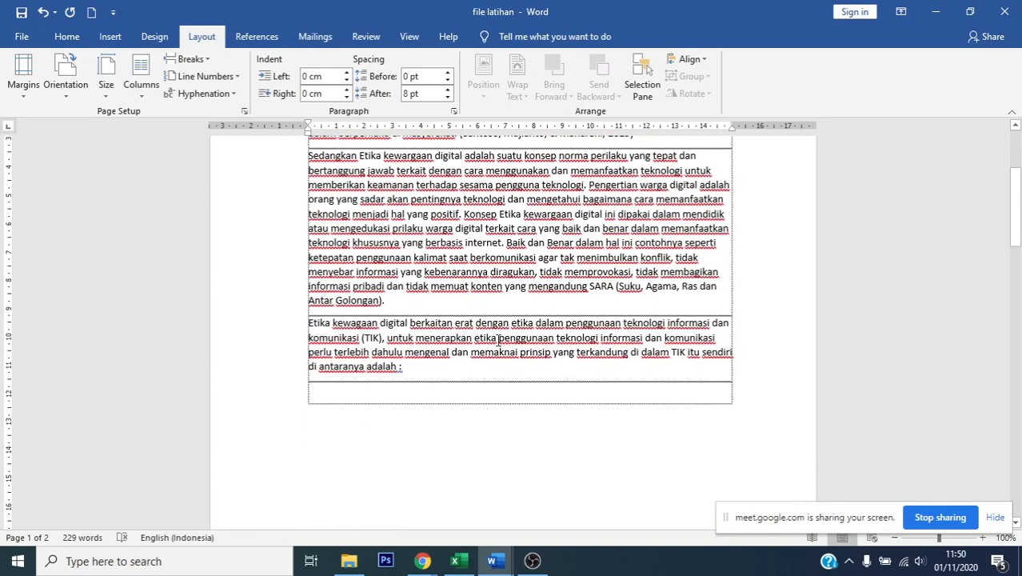
scroll(326, 306, up, 1)
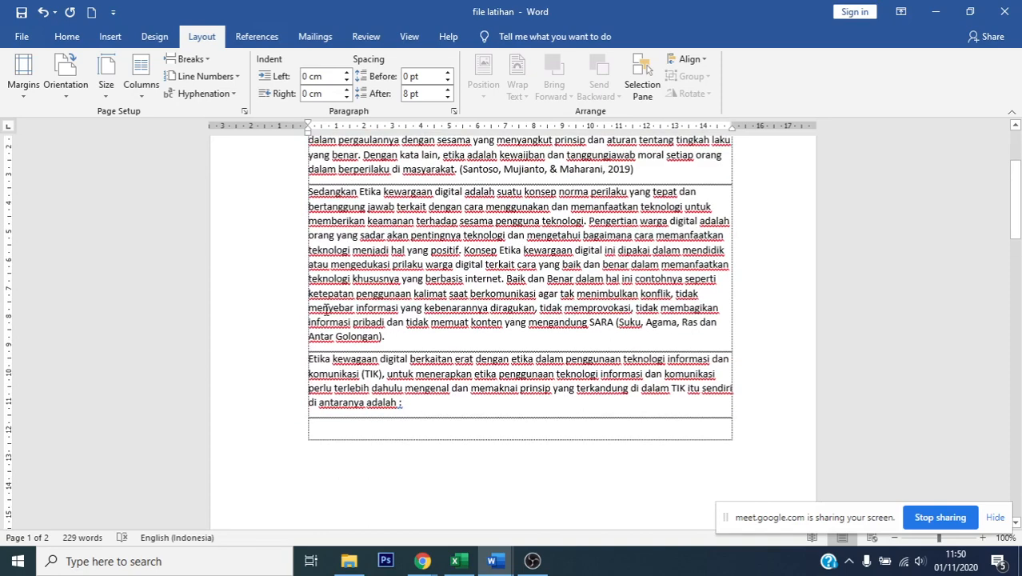
drag(309, 192, 389, 340)
key(ctrl+c)
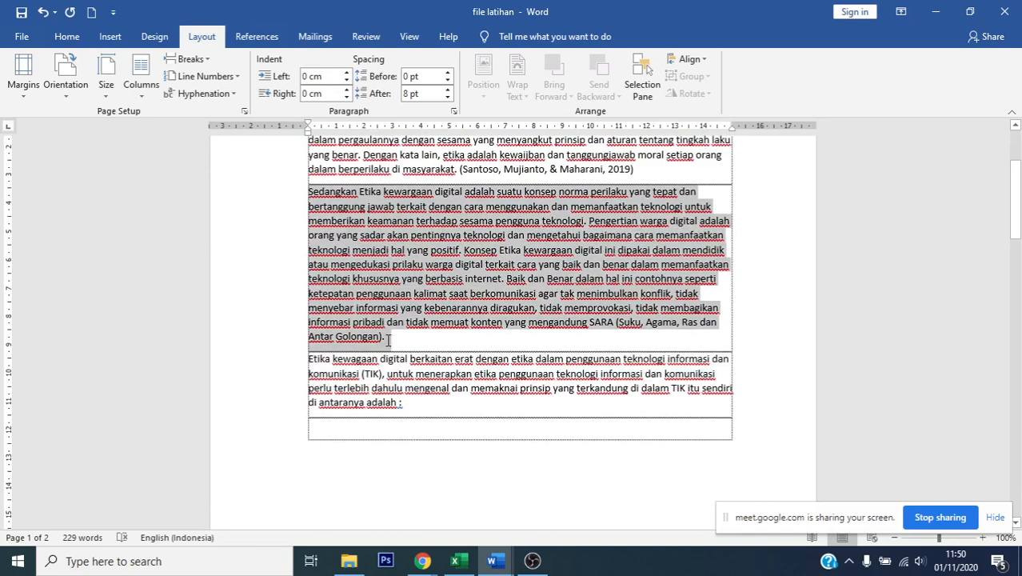
click(427, 420)
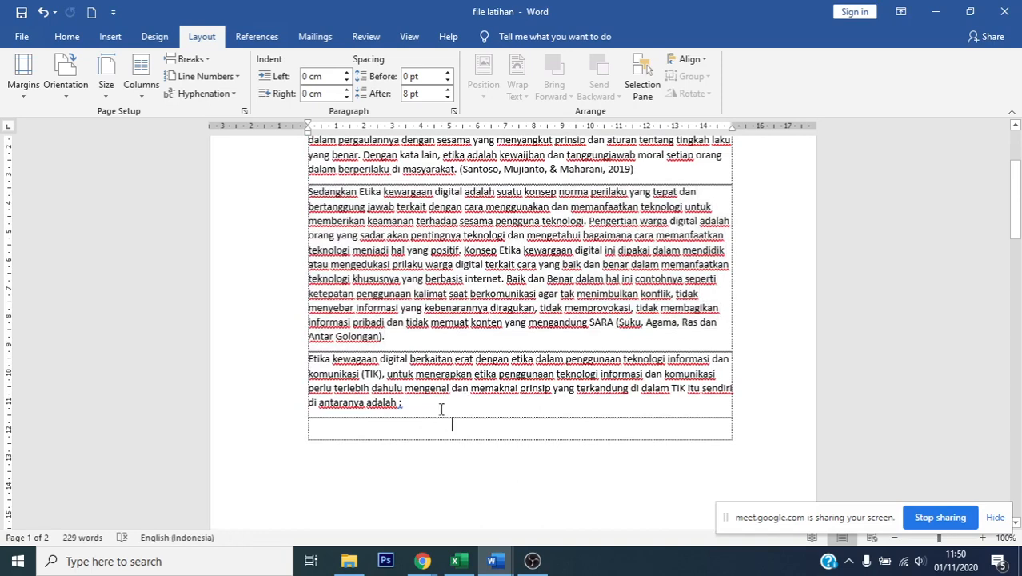
click(445, 400)
key(Return)
key(Return)
key(ctrl+Return)
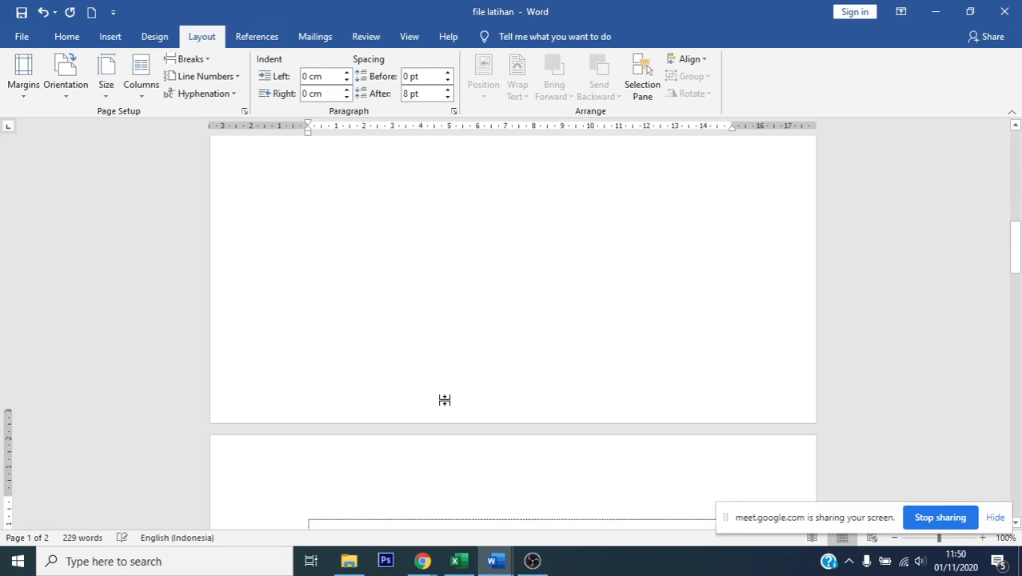
key(ctrl+v)
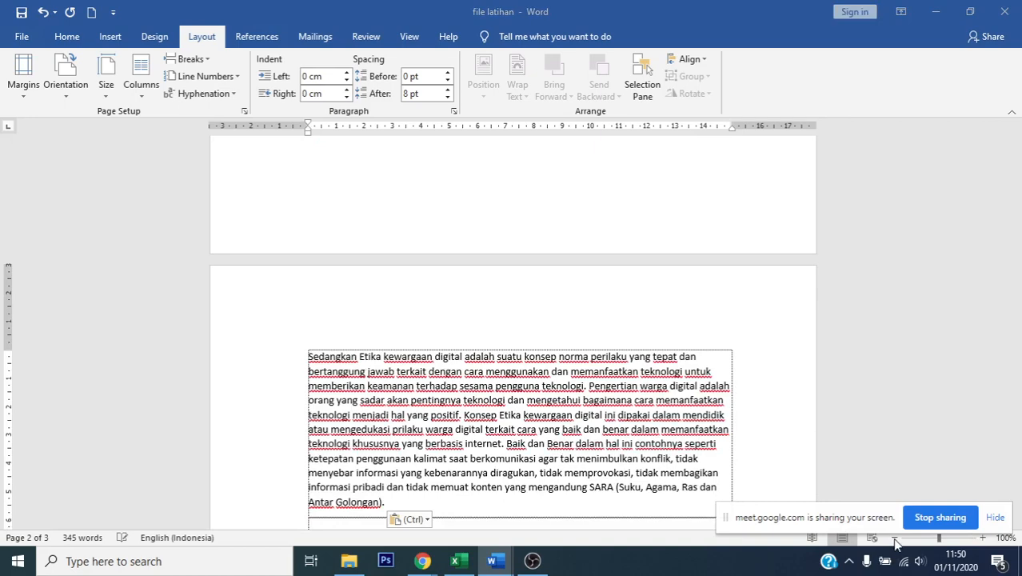
- Move the screen-sharing notice out of the way and view the first two pages side by side at 70% zoom
drag(883, 508, 894, 447)
click(809, 426)
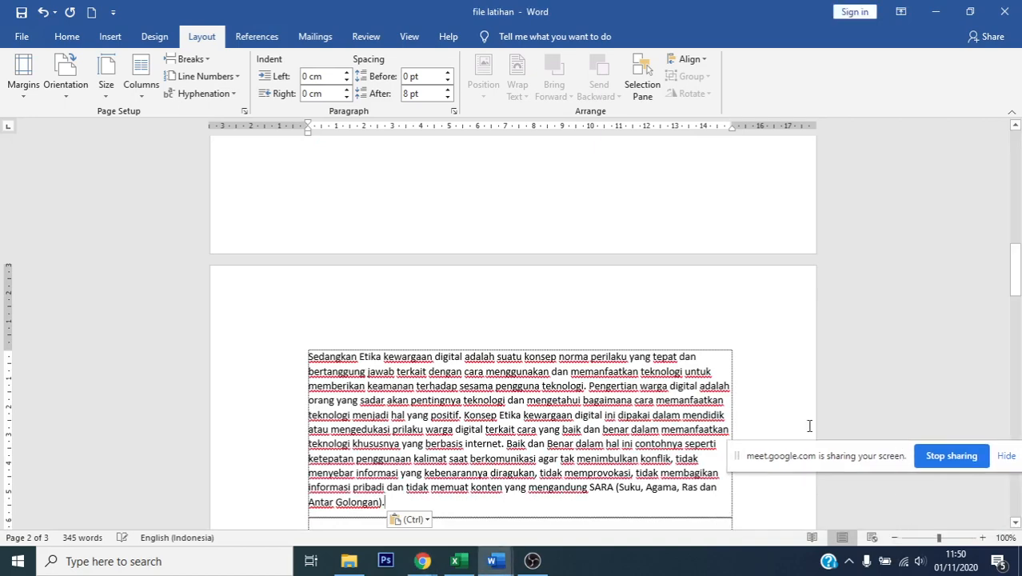
click(895, 537)
click(895, 537)
click(895, 538)
click(895, 537)
click(895, 538)
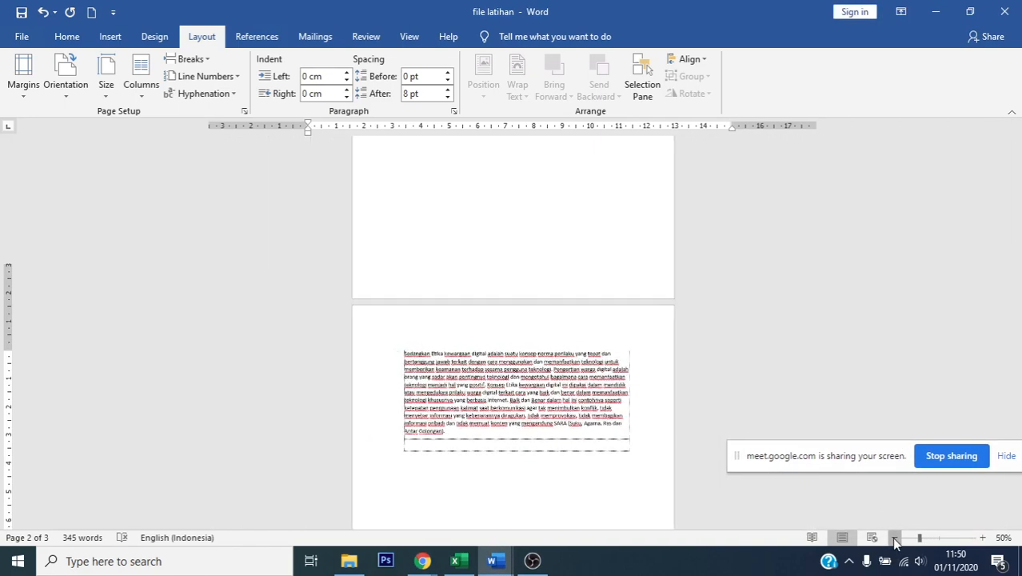
click(894, 537)
click(895, 538)
click(895, 537)
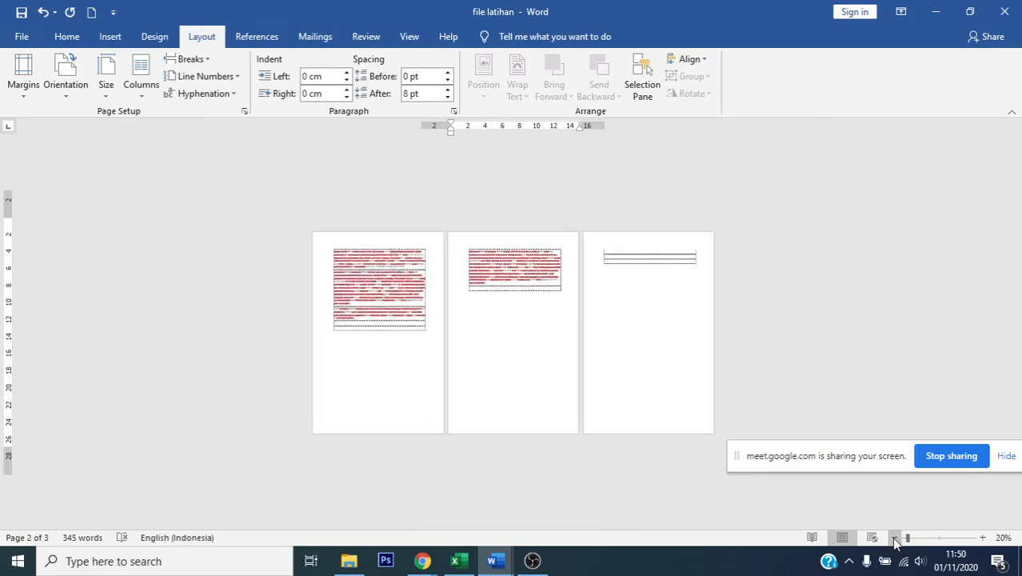
click(982, 538)
click(982, 537)
click(982, 537)
click(982, 537)
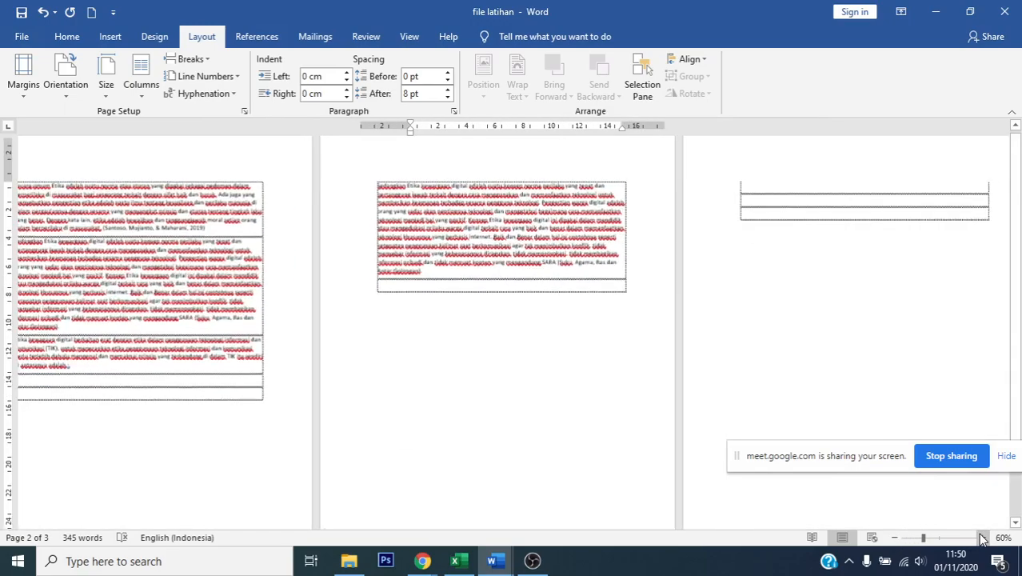
click(982, 538)
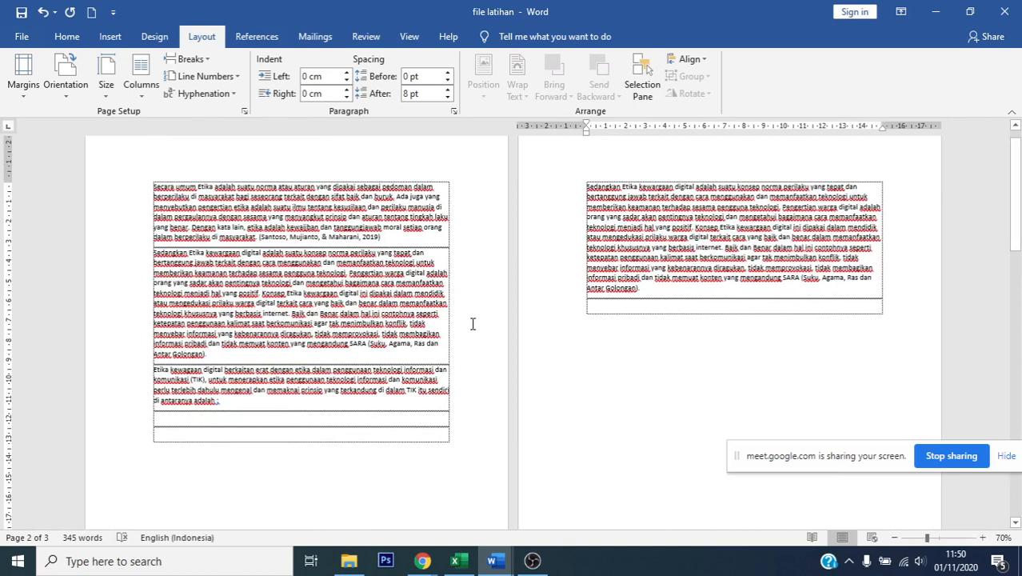
key(ctrl+v)
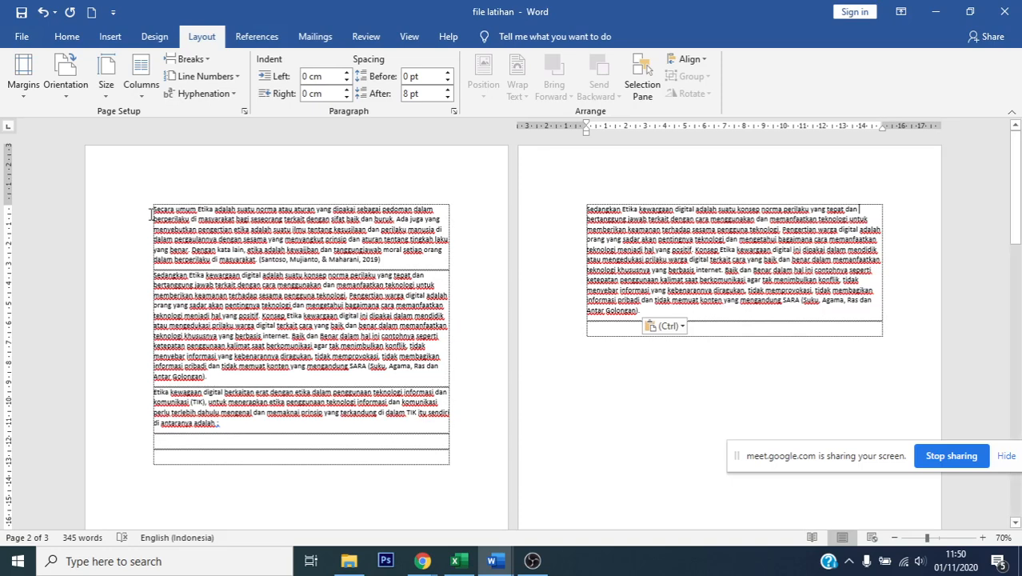
- Highlight all three paragraphs on the first page in yellow
drag(154, 209, 225, 426)
click(66, 36)
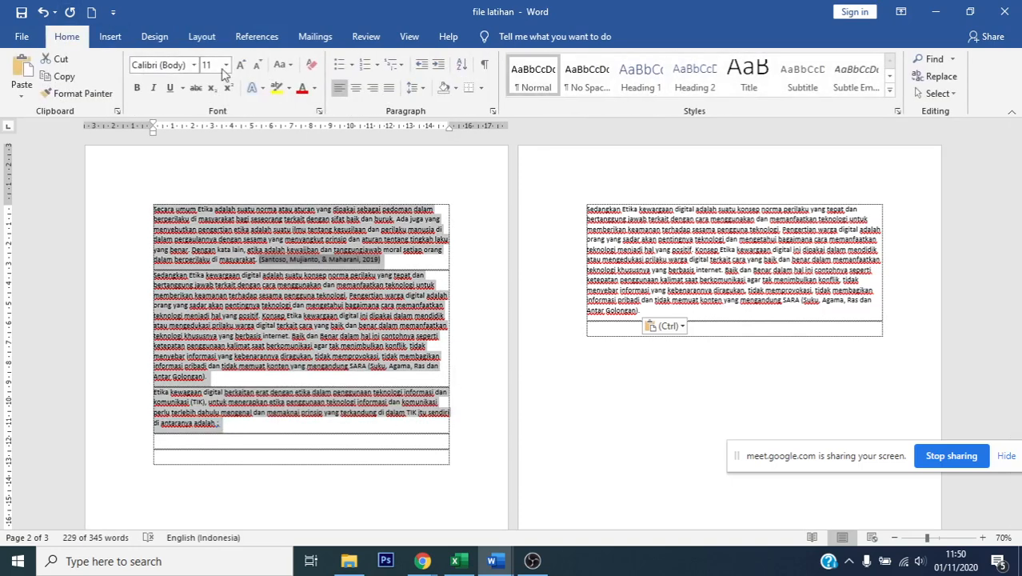
click(288, 88)
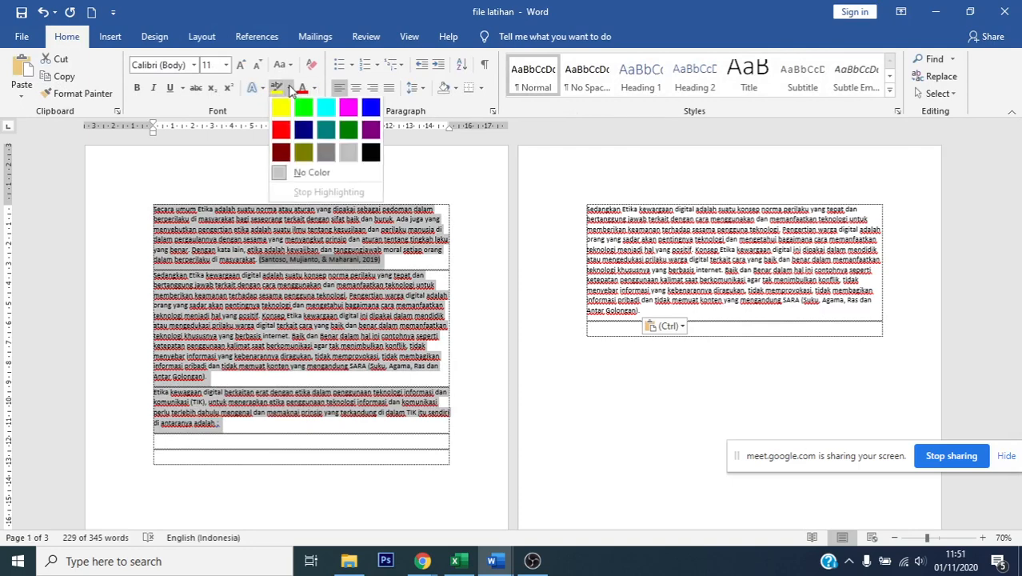
click(282, 110)
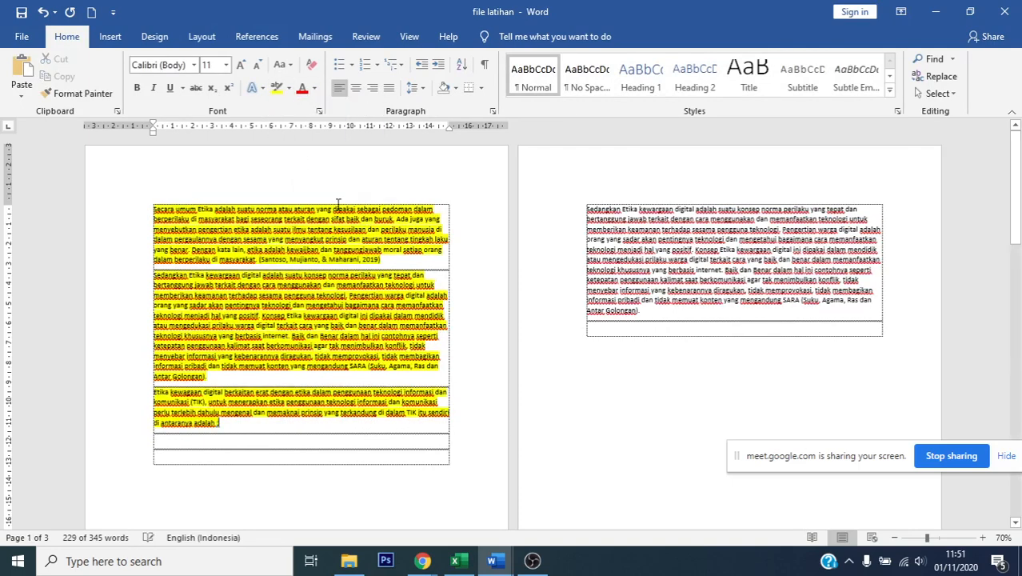
- Highlight the pasted paragraph on the second page in red
click(584, 210)
drag(585, 210, 648, 314)
click(289, 88)
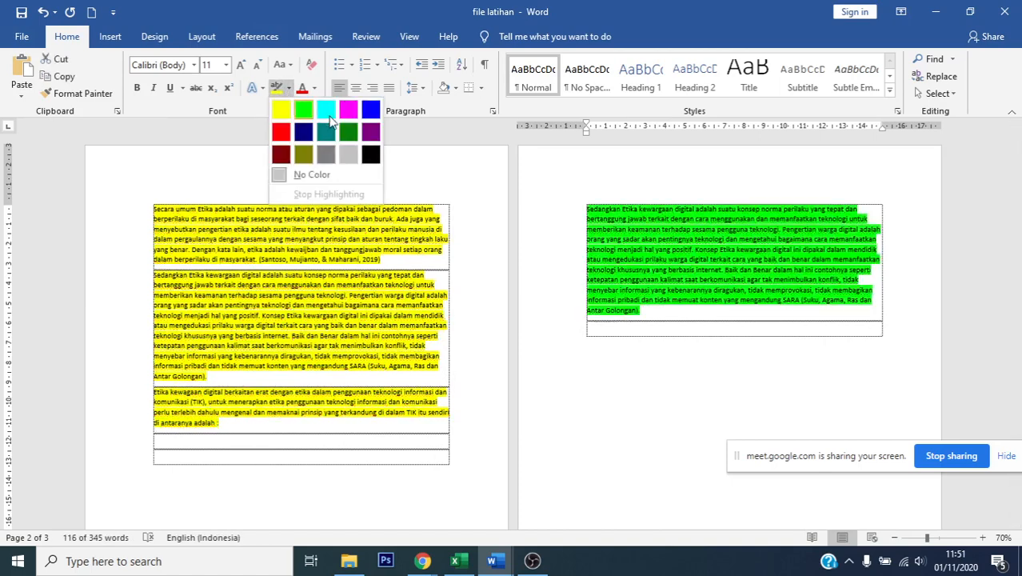
click(281, 132)
click(344, 277)
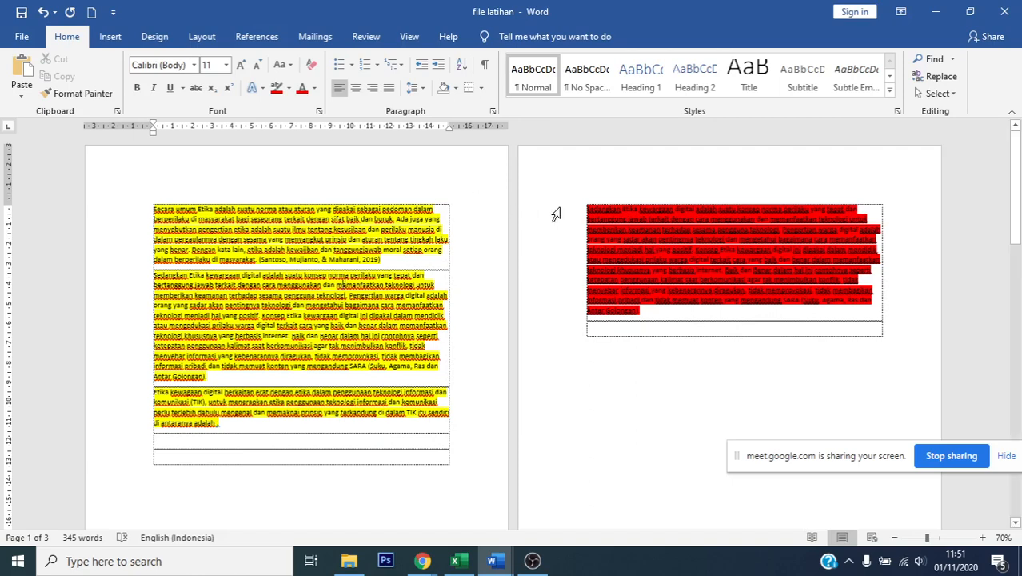
- Set the orientation to Landscape for only the selected red-highlighted paragraph on the second page
click(597, 206)
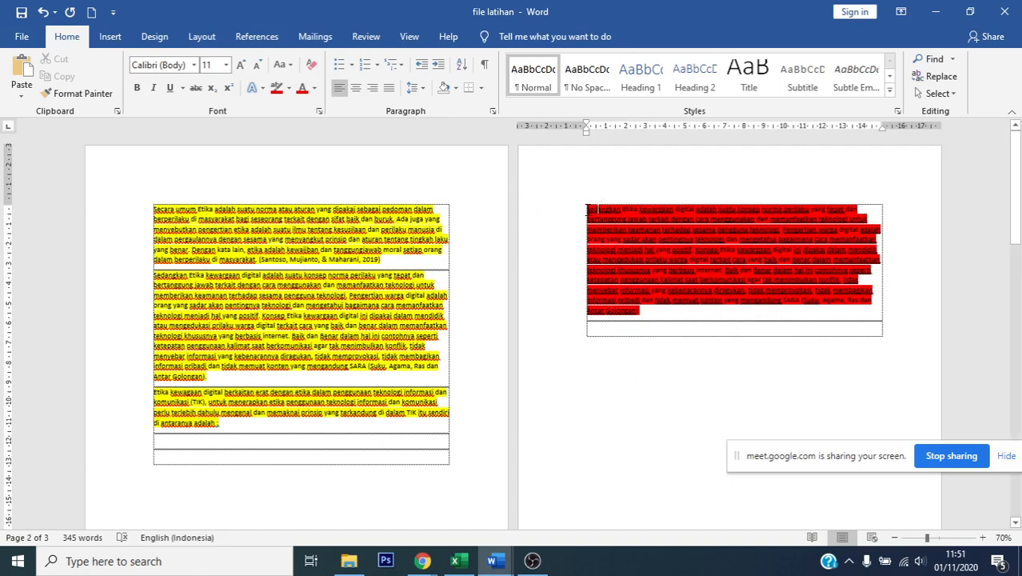
drag(587, 209, 660, 320)
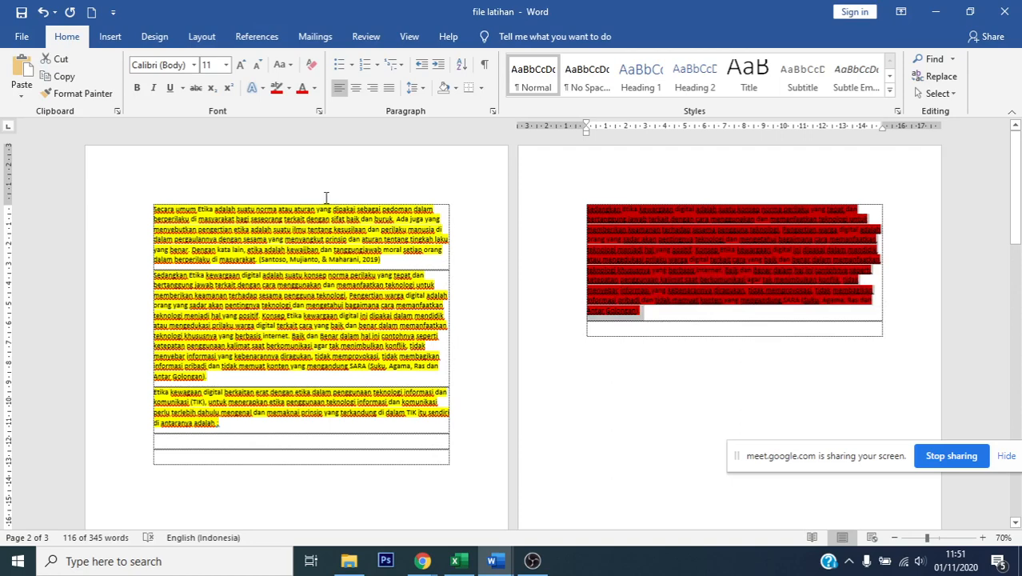
click(202, 37)
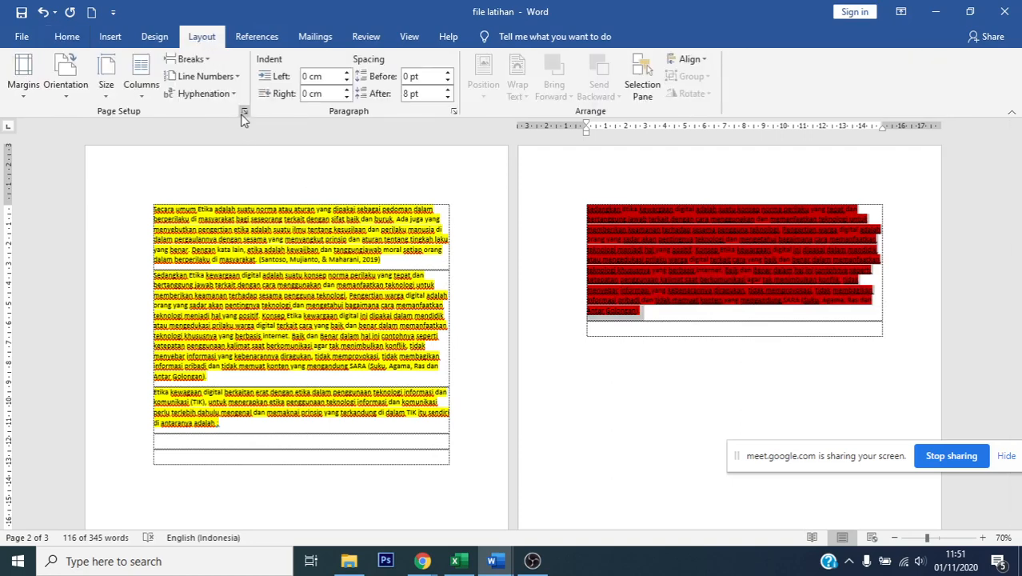
click(245, 112)
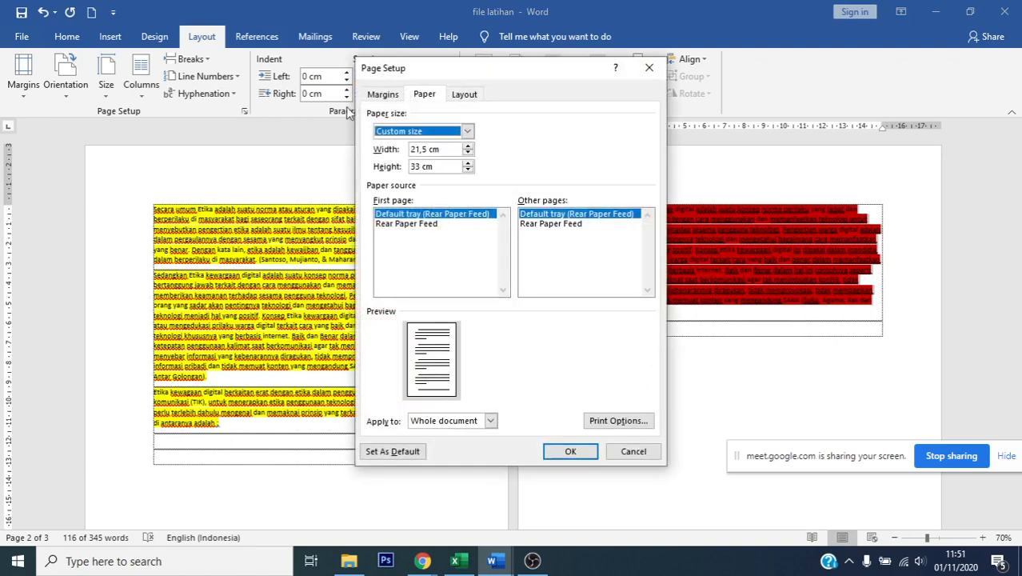
click(382, 96)
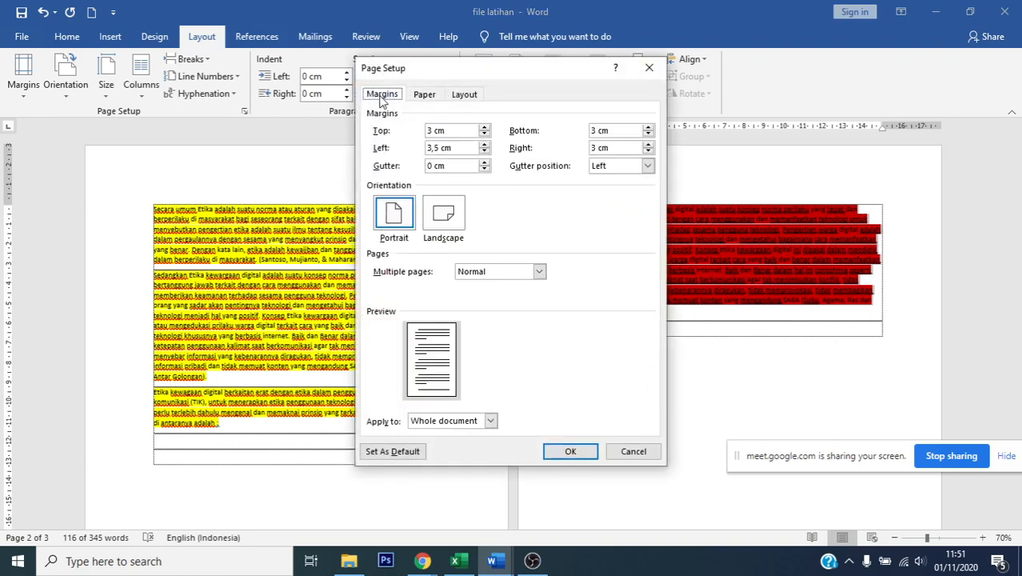
click(452, 224)
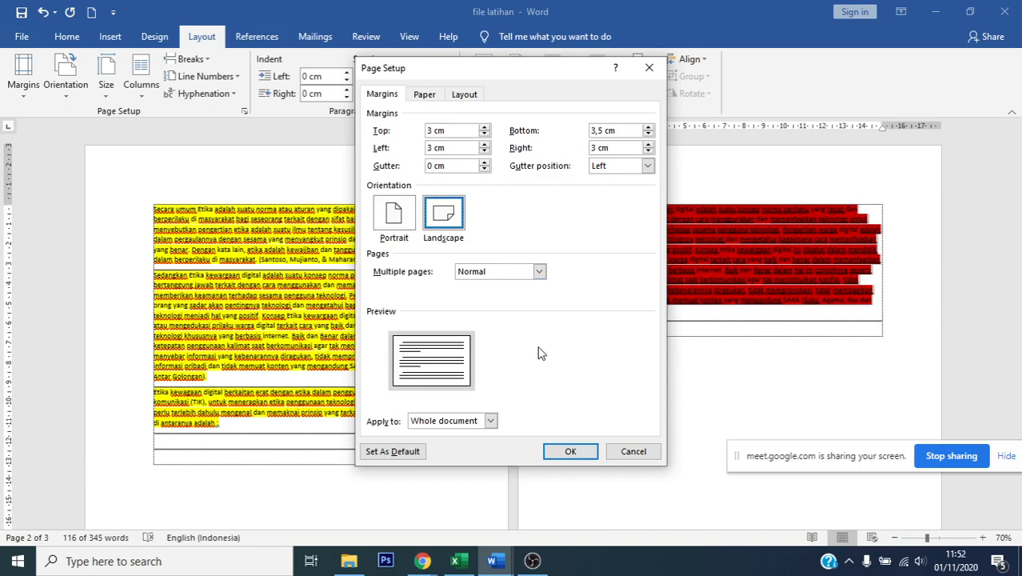
click(460, 429)
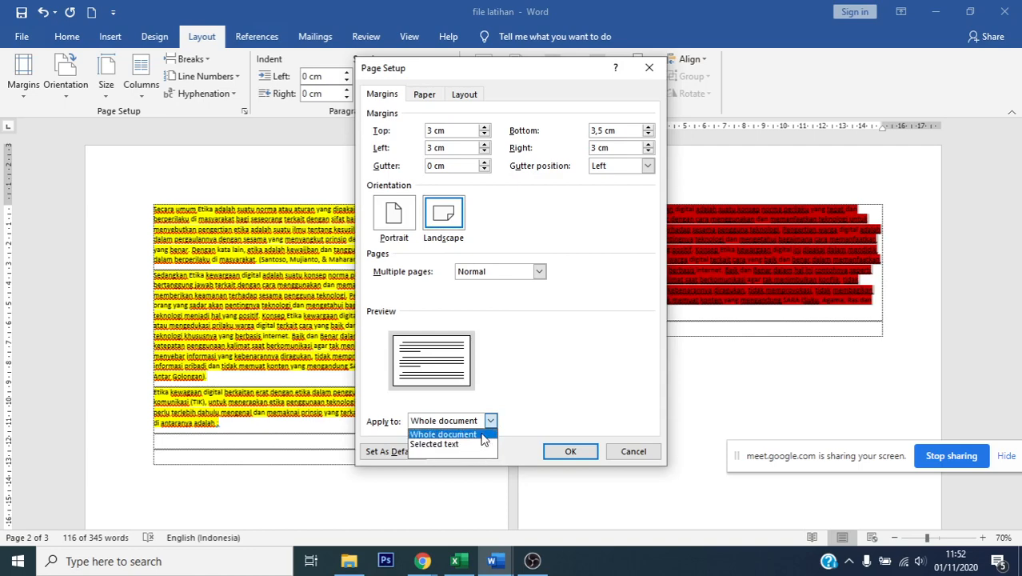
click(474, 444)
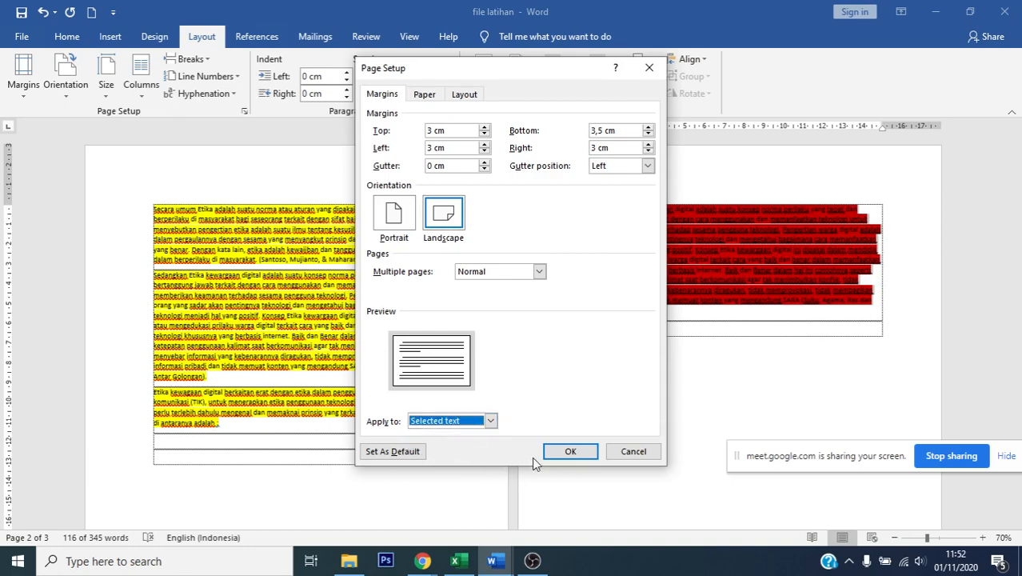
click(568, 453)
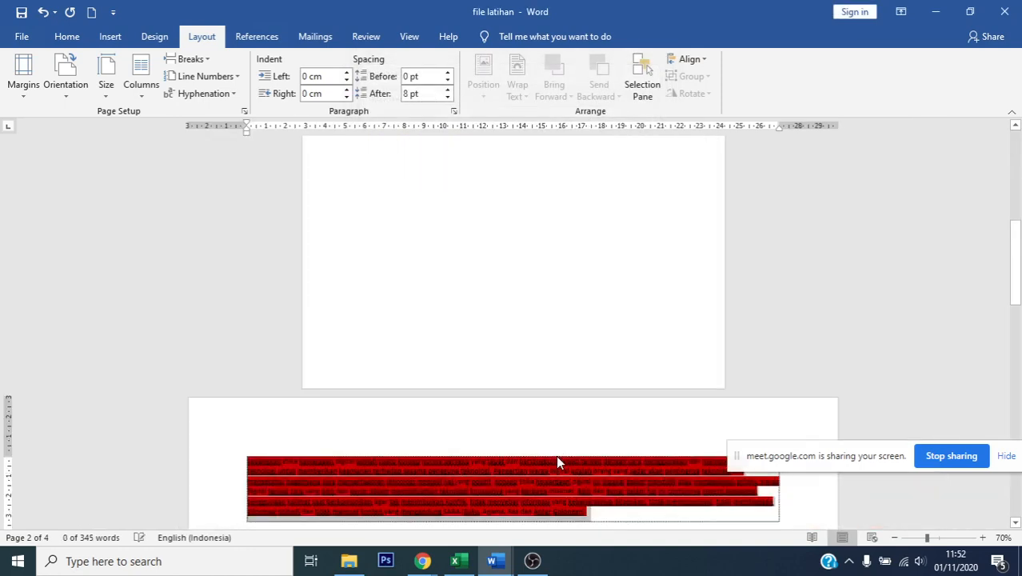
- View the portrait page and the landscape page side by side at 50% zoom
click(895, 537)
click(894, 537)
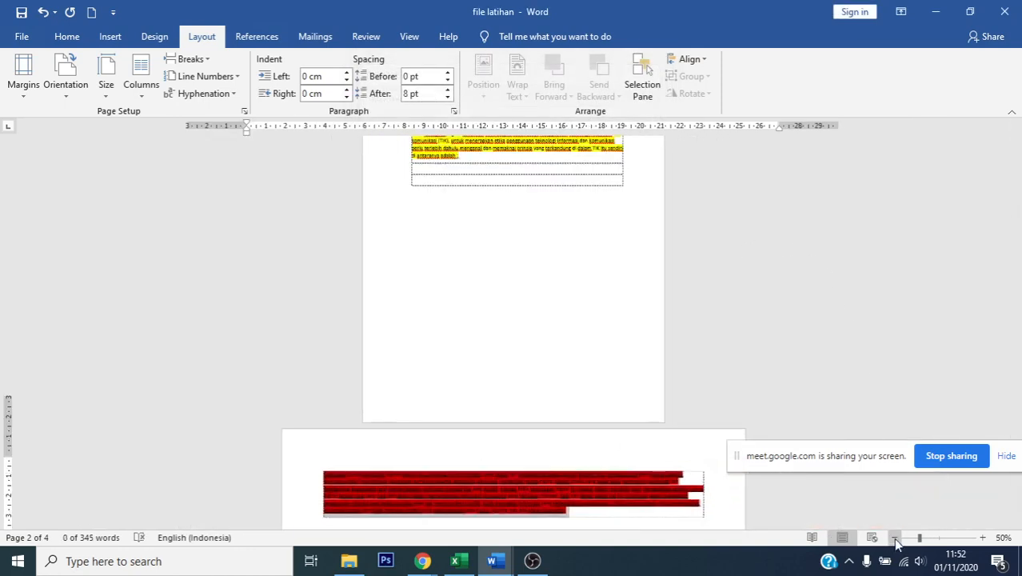
click(894, 537)
click(894, 537)
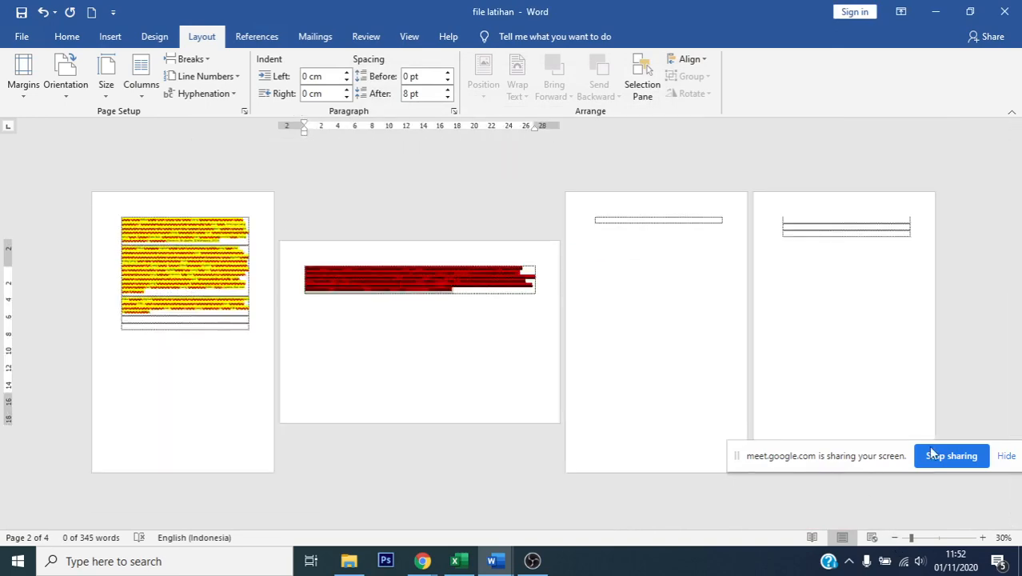
click(982, 537)
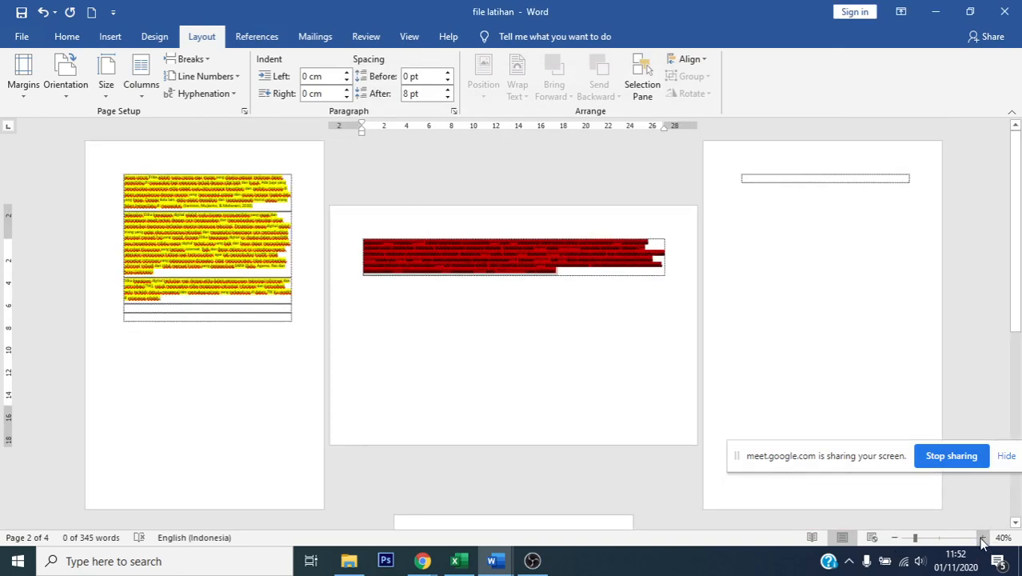
click(982, 537)
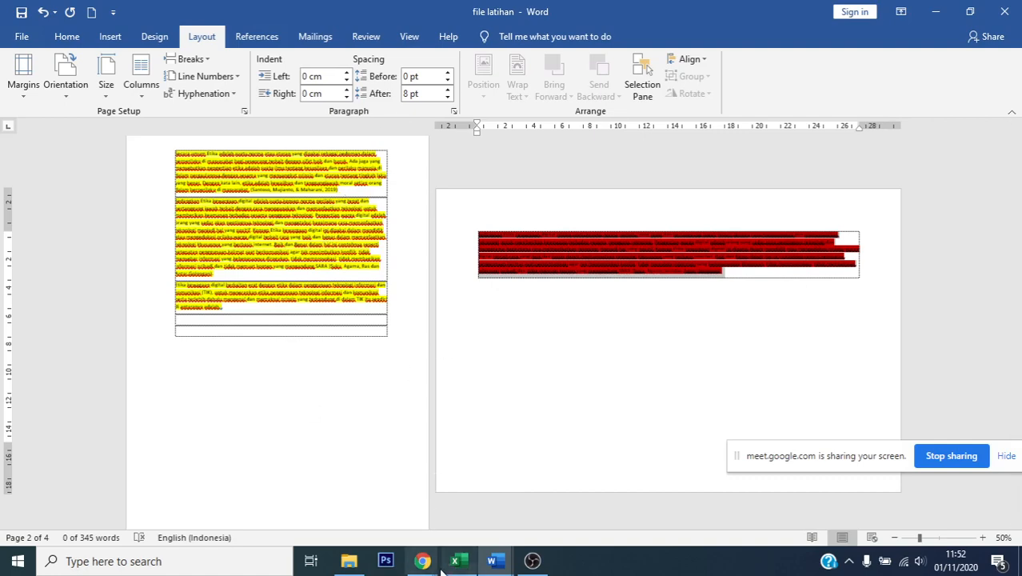
- Switch to the Google Meet call in Chrome, admit the waiting participant, and return to the Word document
mouse_move(432, 566)
click(384, 517)
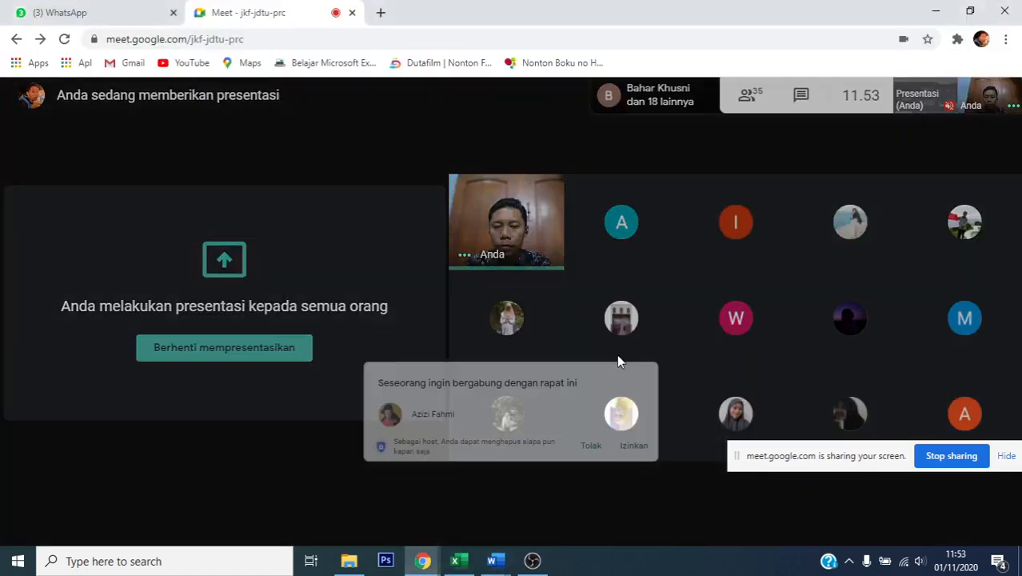
click(661, 359)
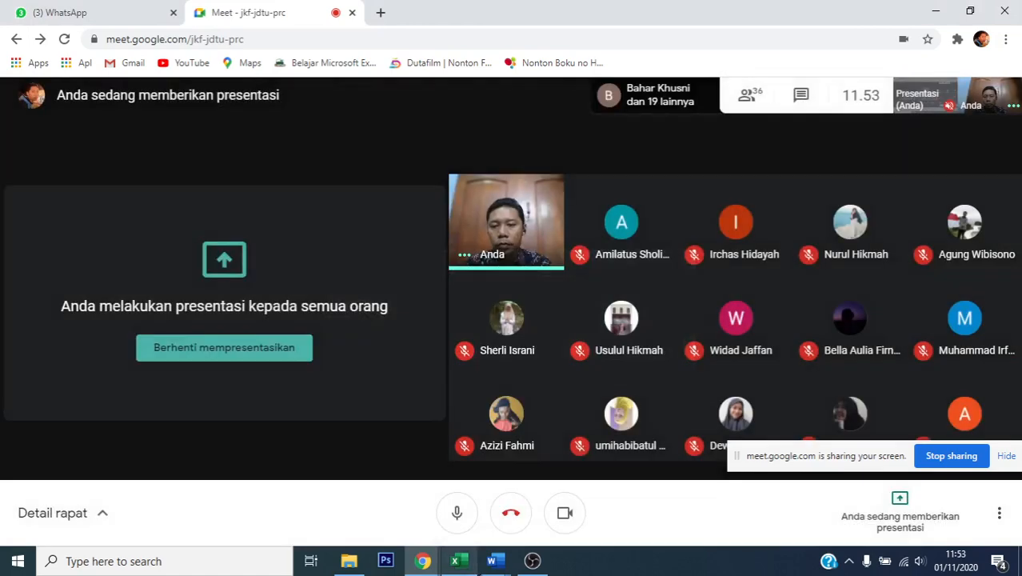
mouse_move(493, 561)
click(583, 516)
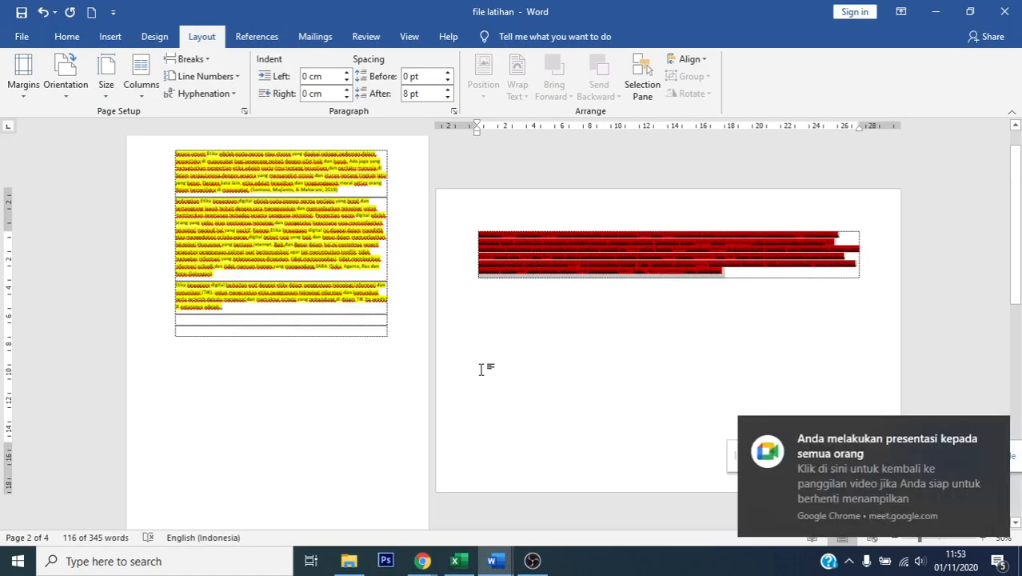
- Delete everything after the third yellow paragraph, including the red-highlighted paragraph on the landscape page
click(743, 280)
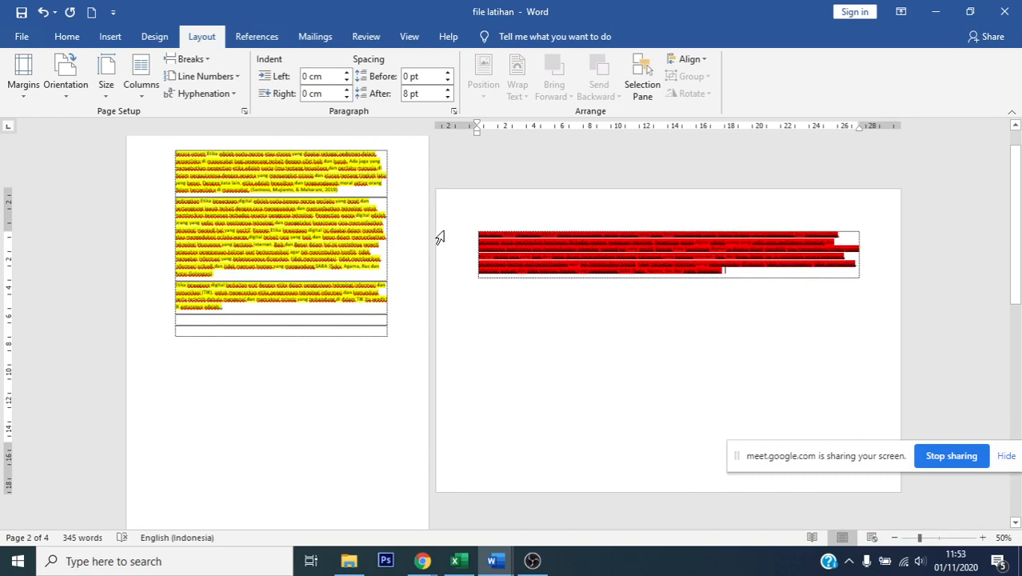
drag(238, 321, 708, 572)
key(Delete)
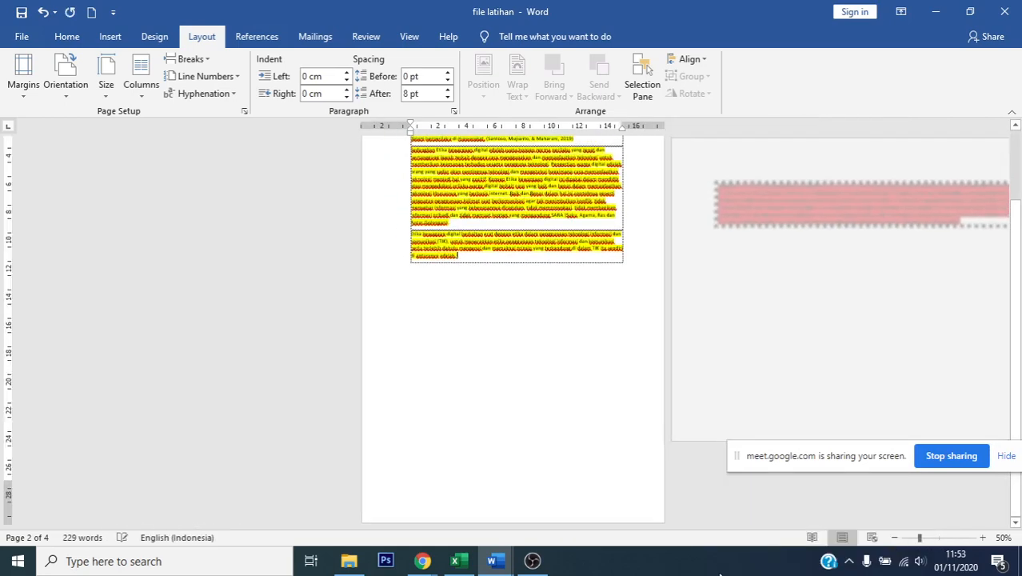
- Remove the yellow highlight from all three paragraphs
click(981, 537)
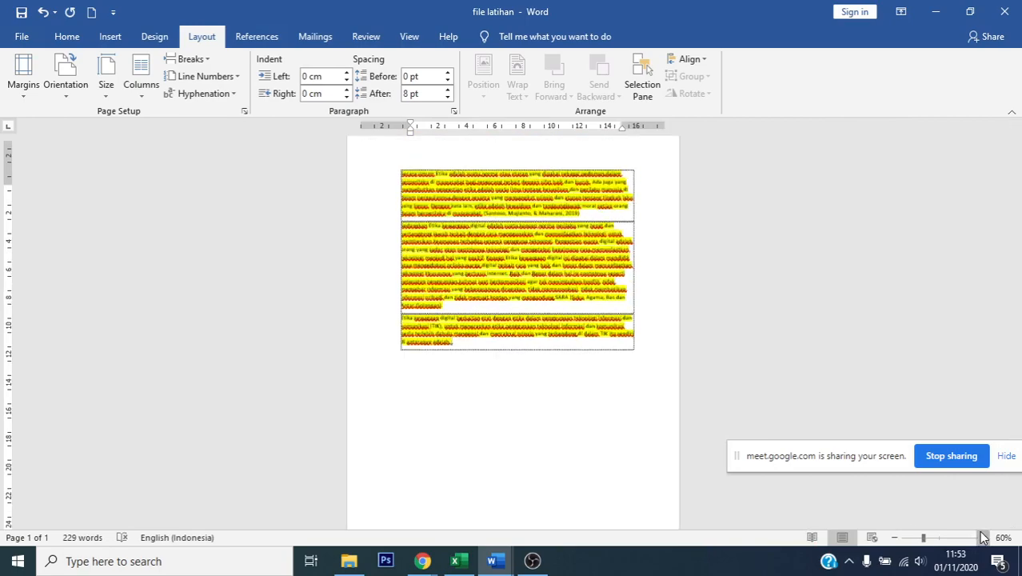
click(981, 537)
click(981, 537)
click(981, 537)
click(981, 538)
click(981, 537)
click(981, 537)
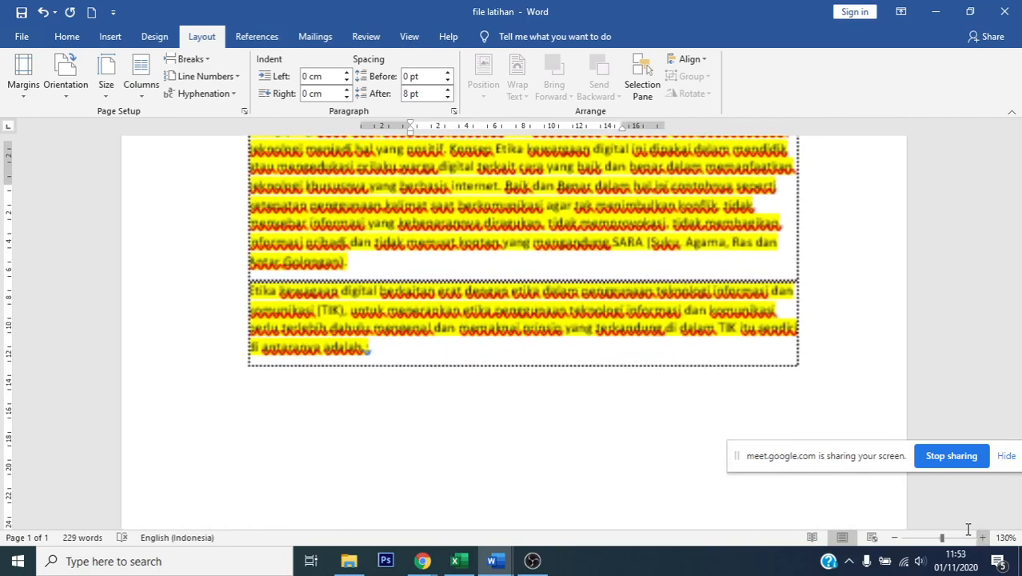
click(981, 537)
scroll(803, 345, up, 4)
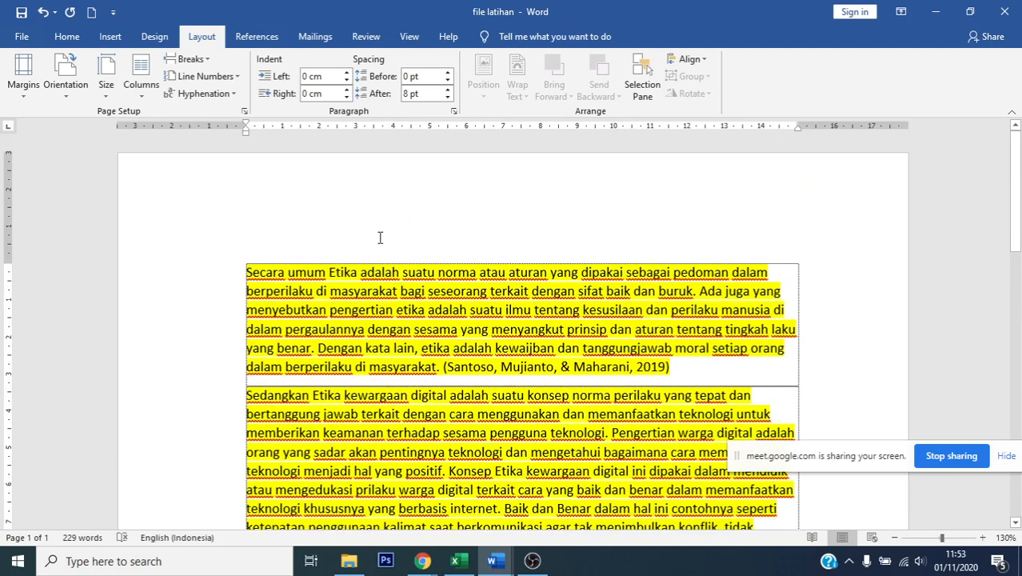
drag(245, 270, 393, 241)
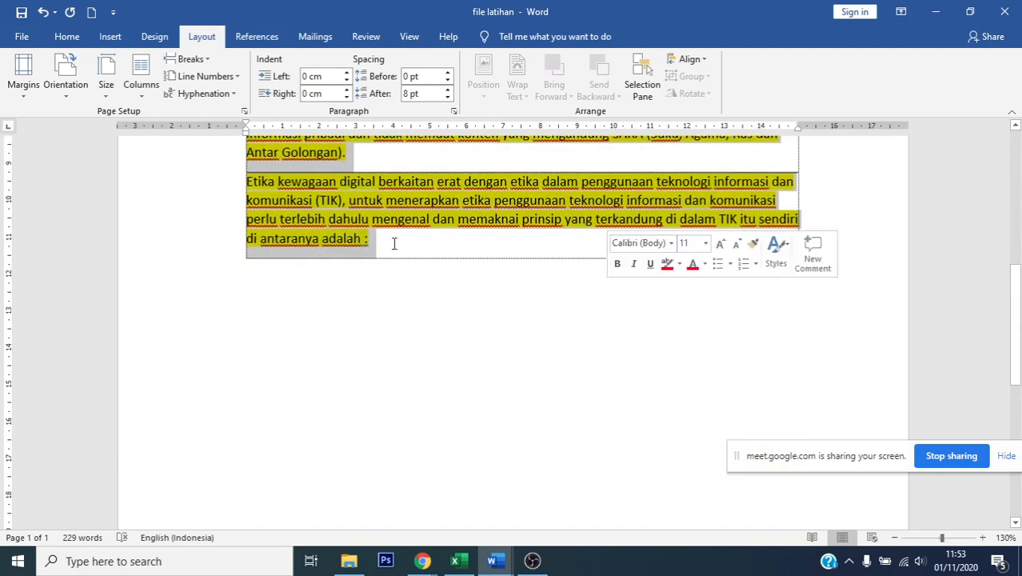
click(67, 37)
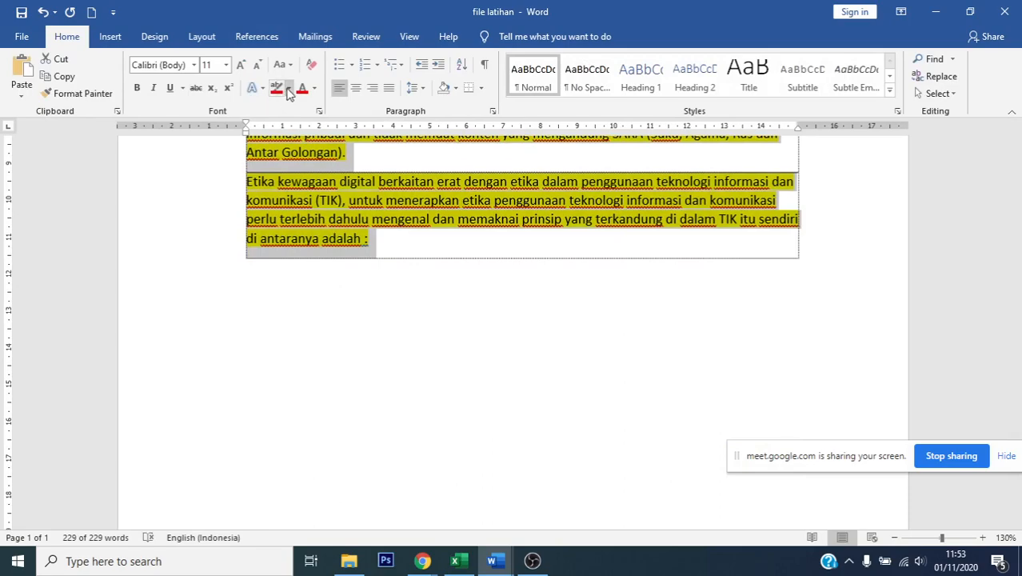
click(289, 88)
click(332, 176)
click(399, 253)
scroll(399, 256, up, 8)
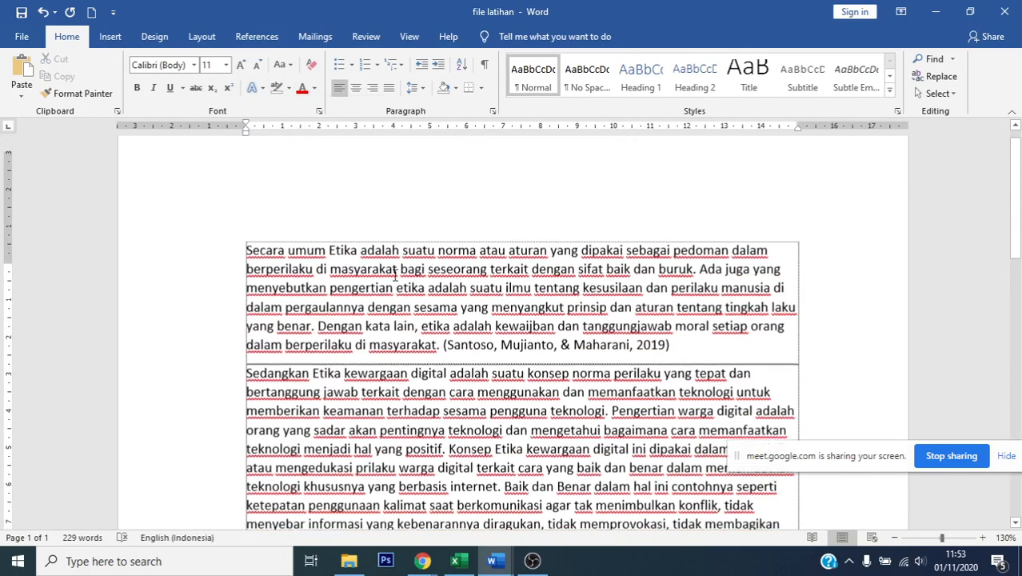
- Set the font of the whole document to Times New Roman, size 12
click(316, 276)
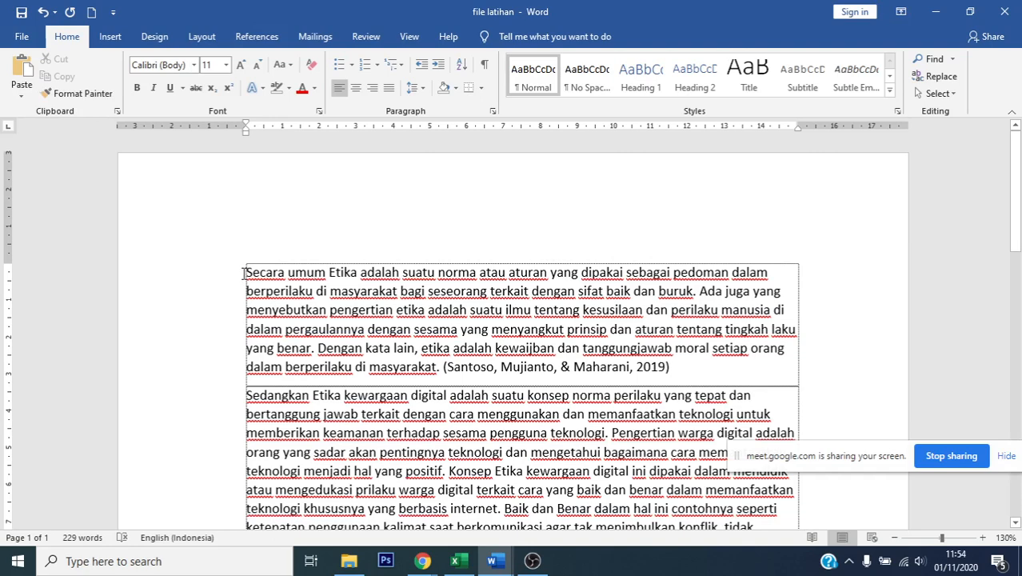
key(ctrl+a)
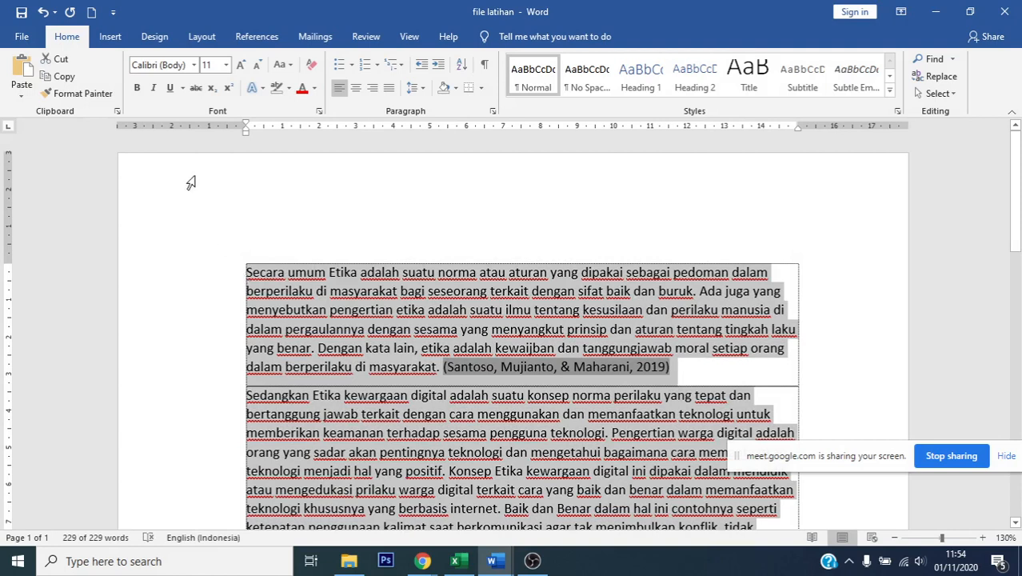
click(195, 65)
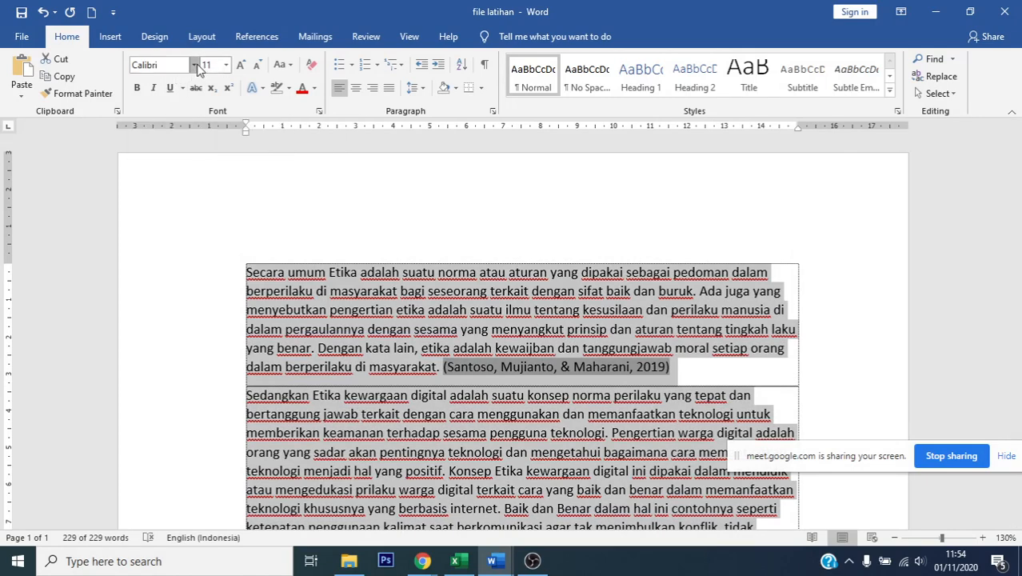
click(197, 154)
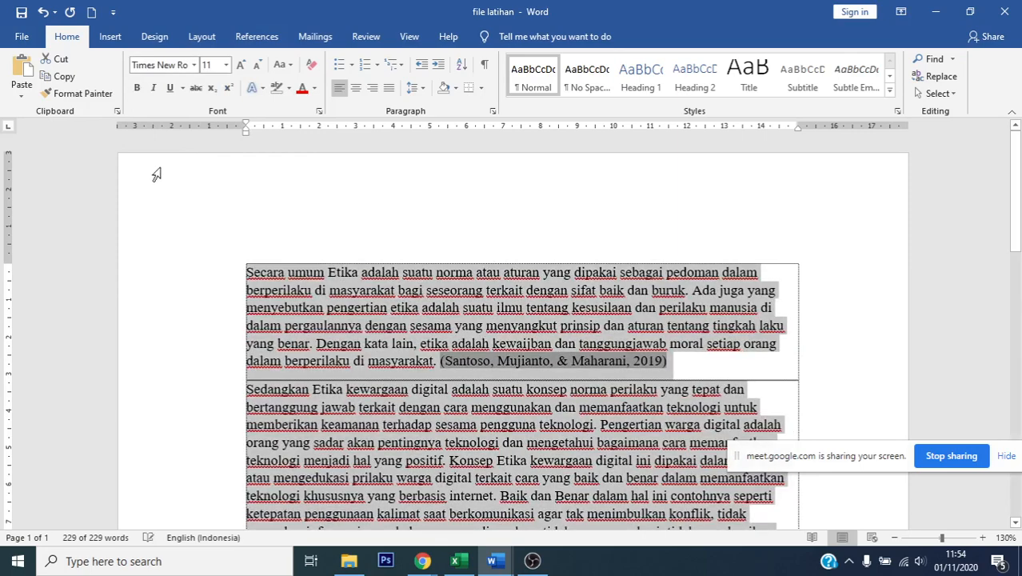
click(226, 65)
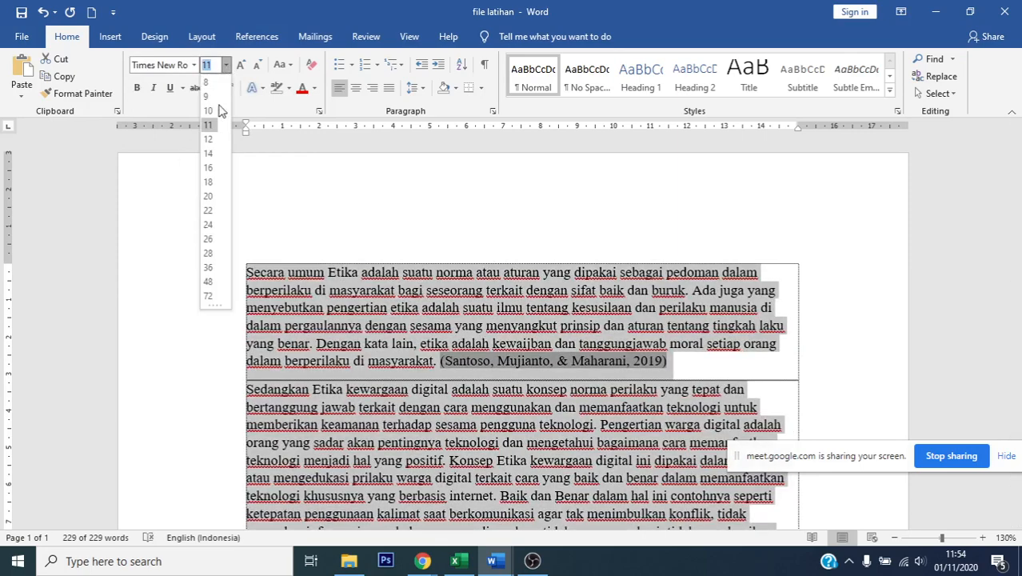
click(209, 138)
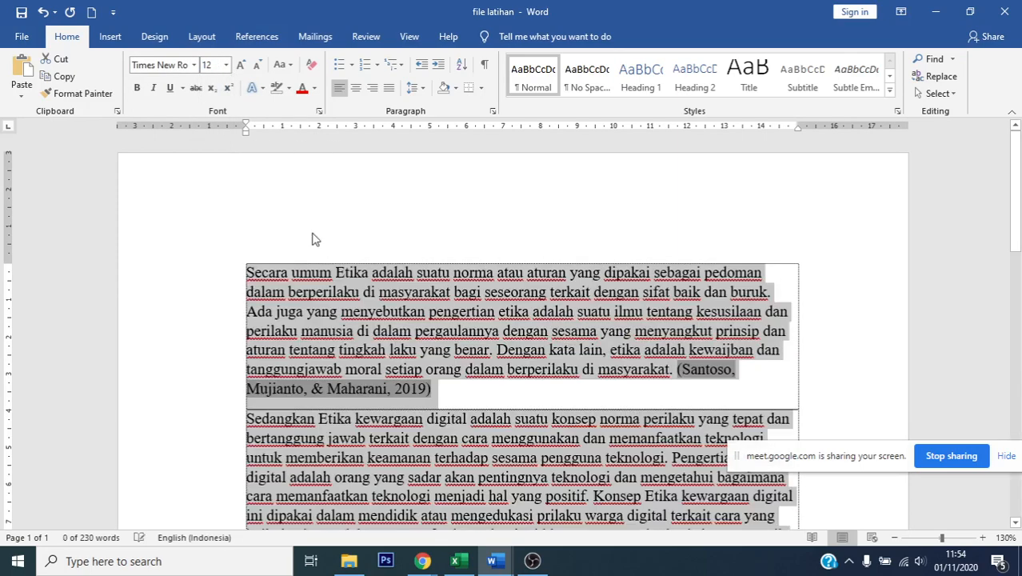
- Try bold, italic and underline on the whole text, and turn all three formats off again
click(136, 88)
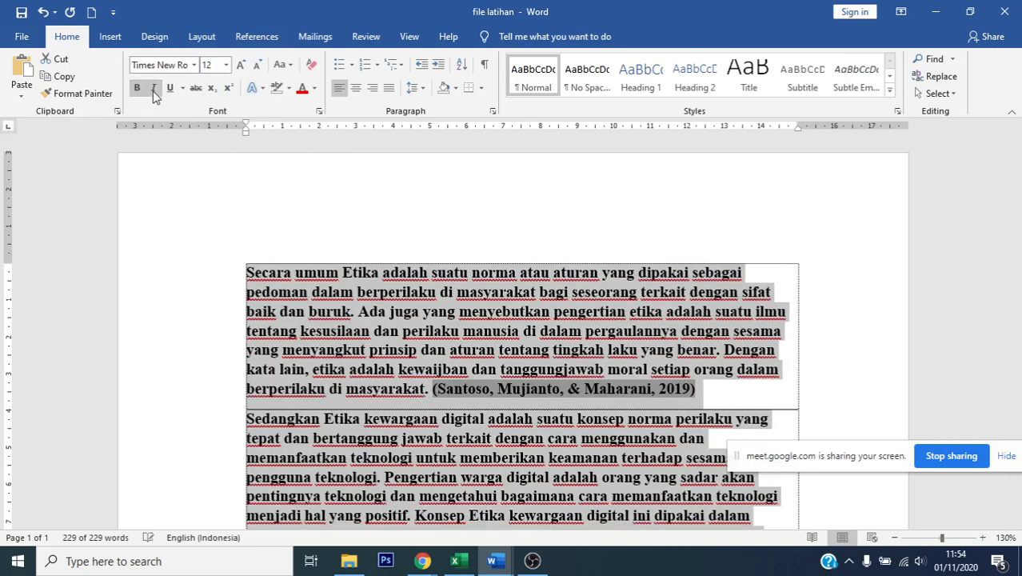
click(153, 90)
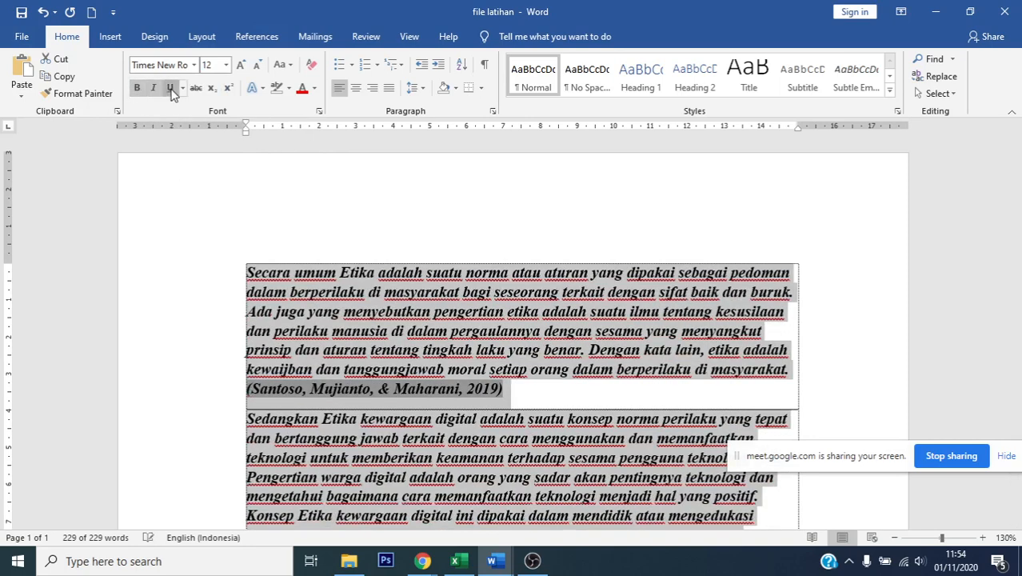
click(169, 88)
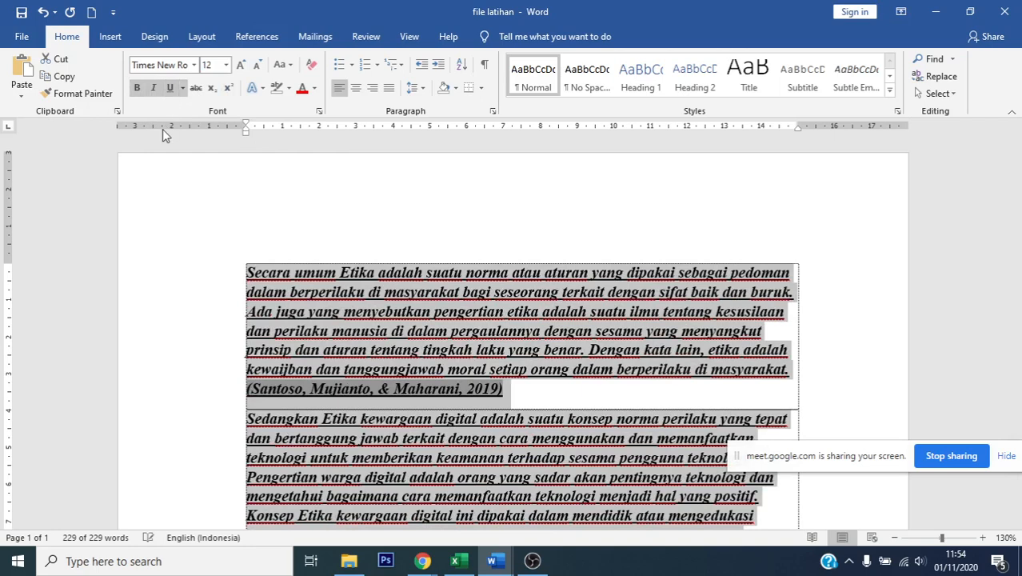
click(170, 88)
click(154, 89)
click(137, 88)
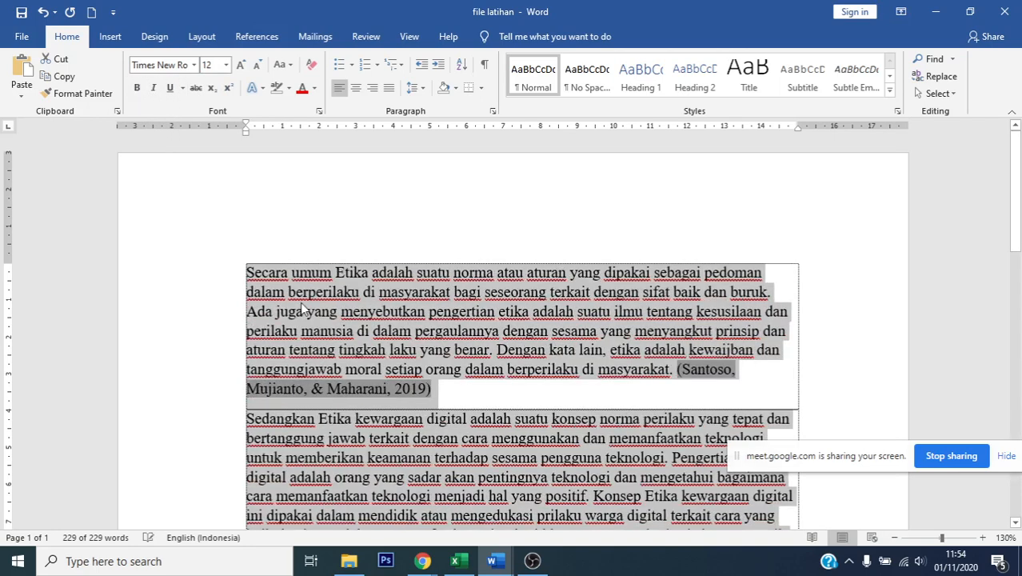
click(480, 337)
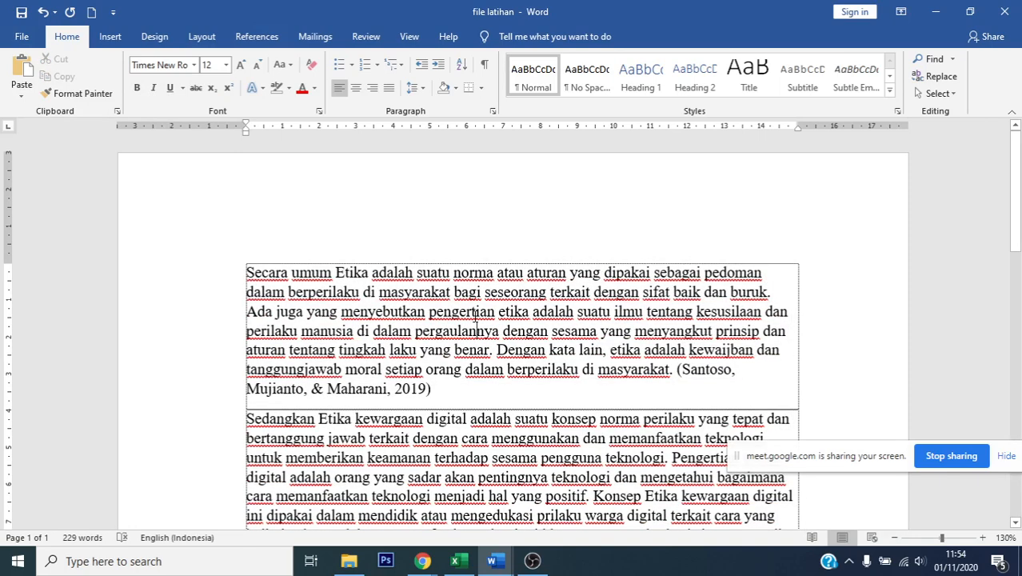
- Try centered and right alignment on the whole document's text, and settle on justified alignment
scroll(378, 308, down, 1)
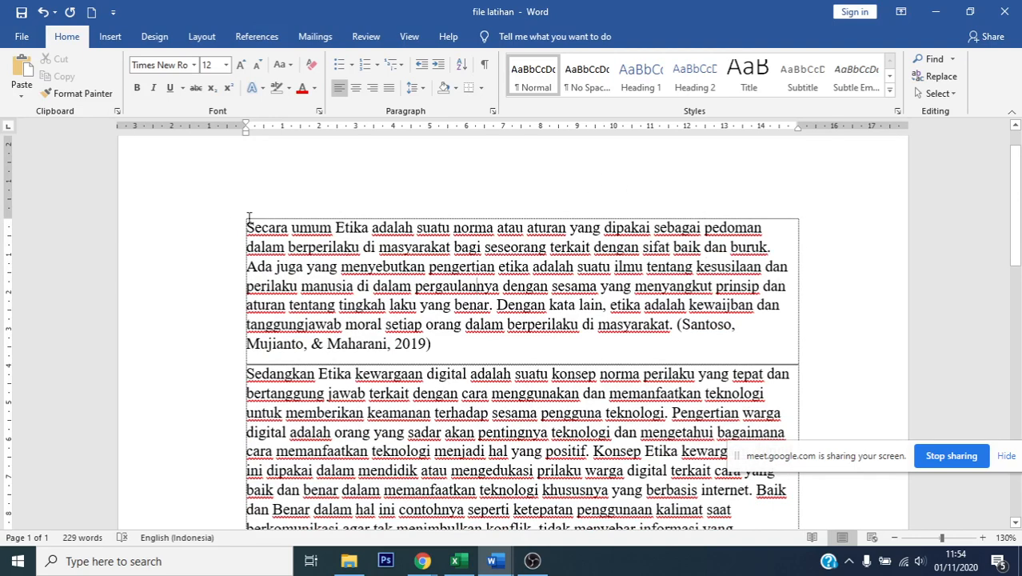
drag(245, 224, 445, 299)
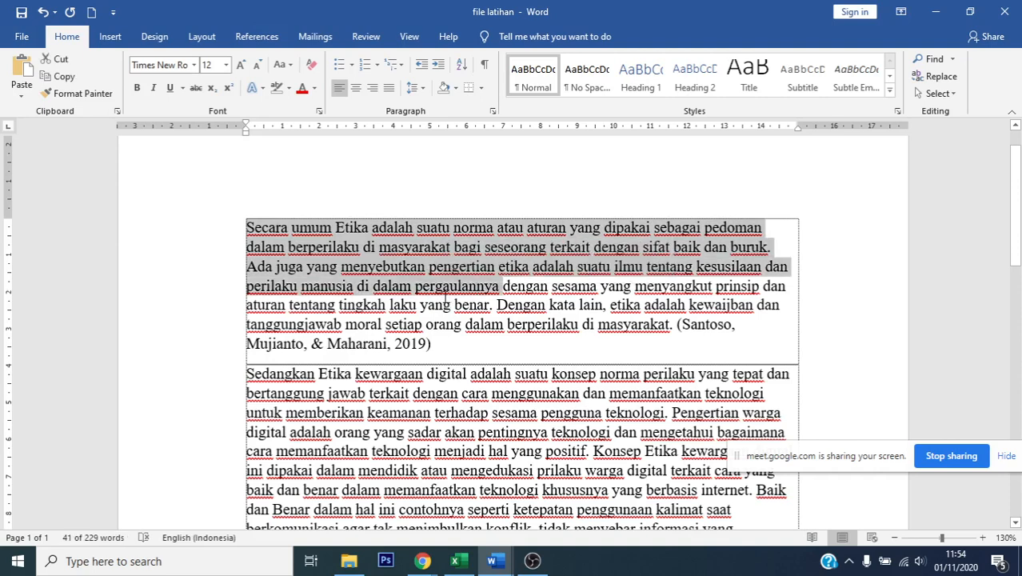
key(ctrl+a)
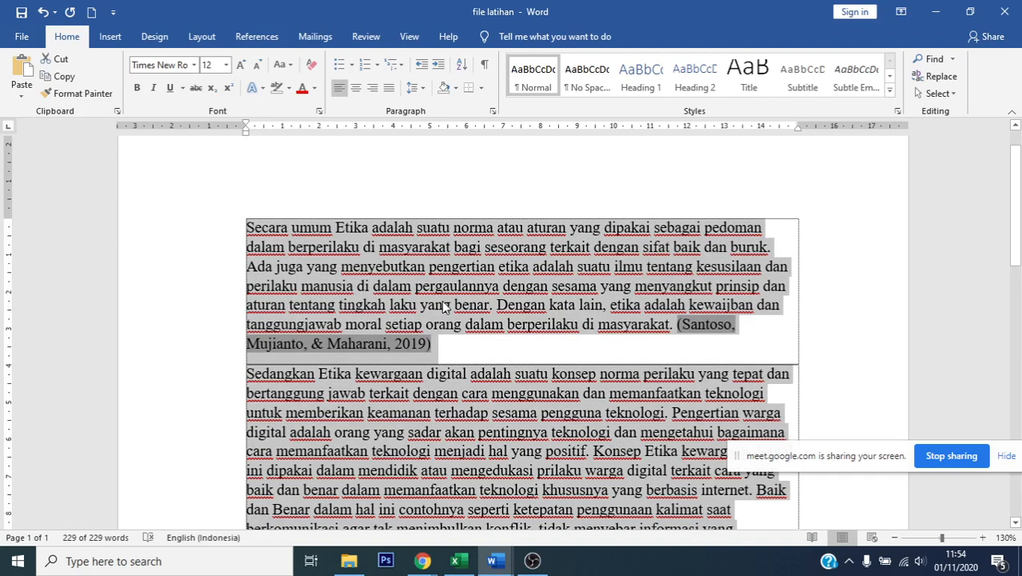
scroll(445, 306, up, 1)
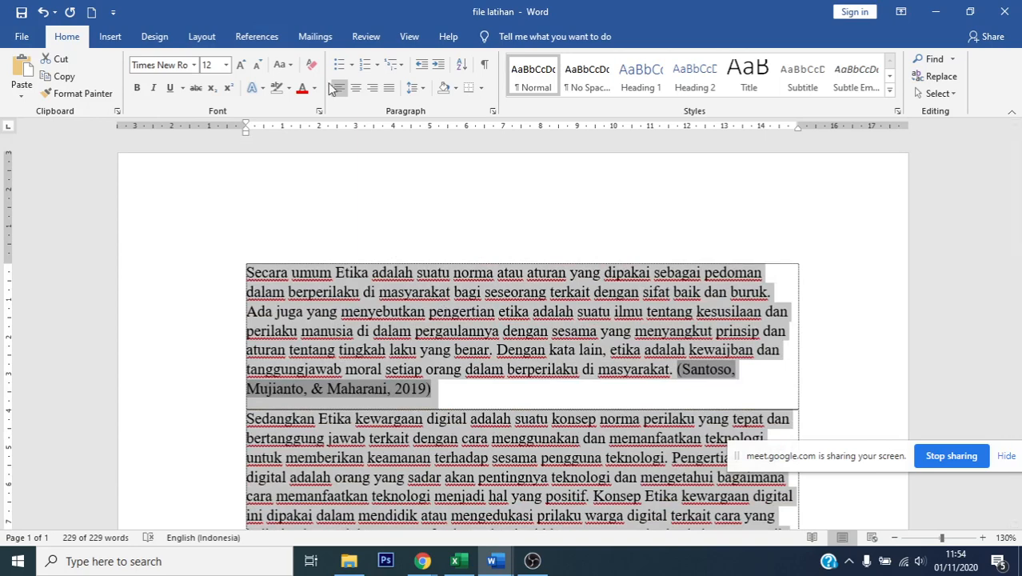
click(360, 94)
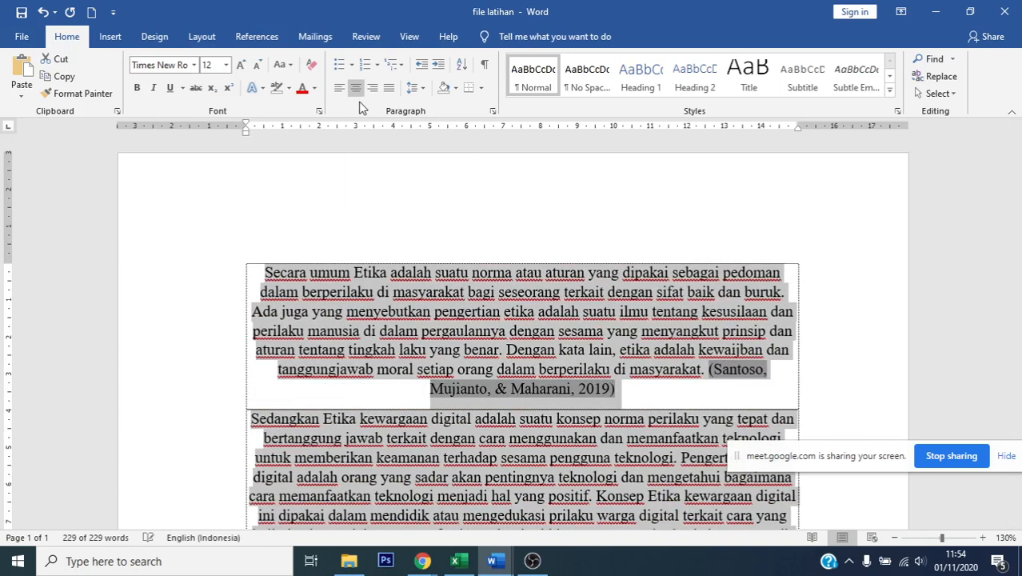
click(372, 94)
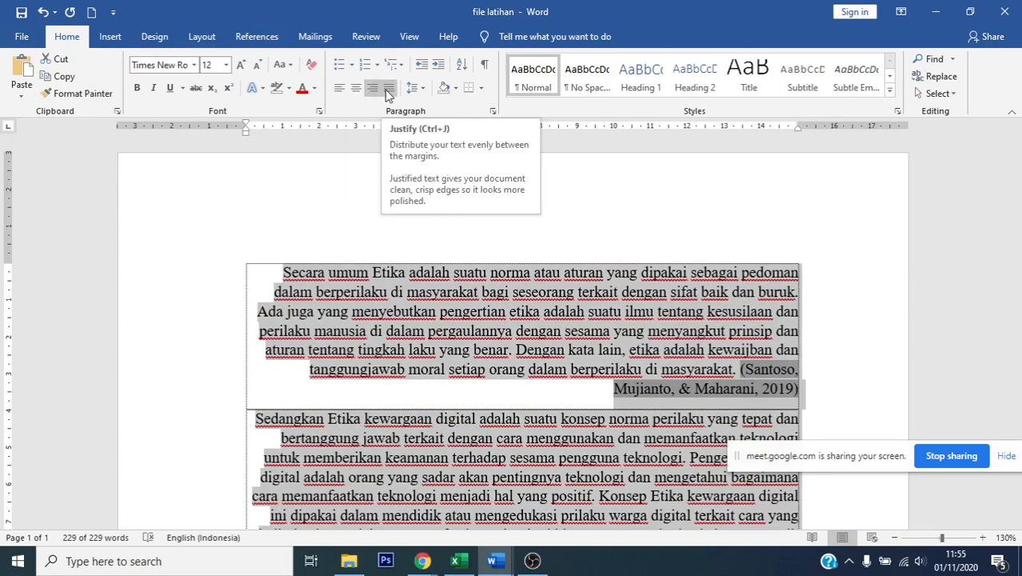
click(388, 91)
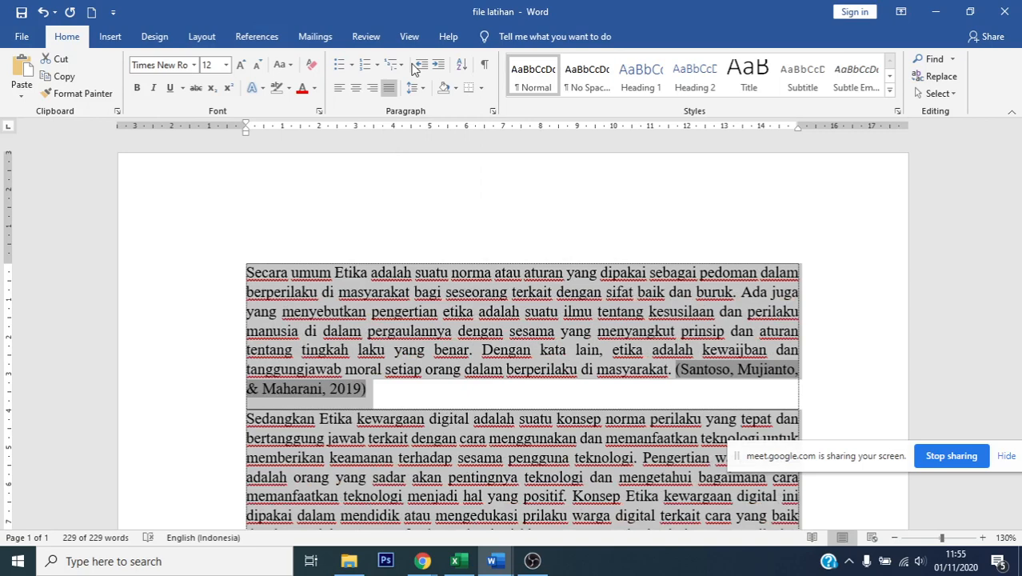
click(579, 293)
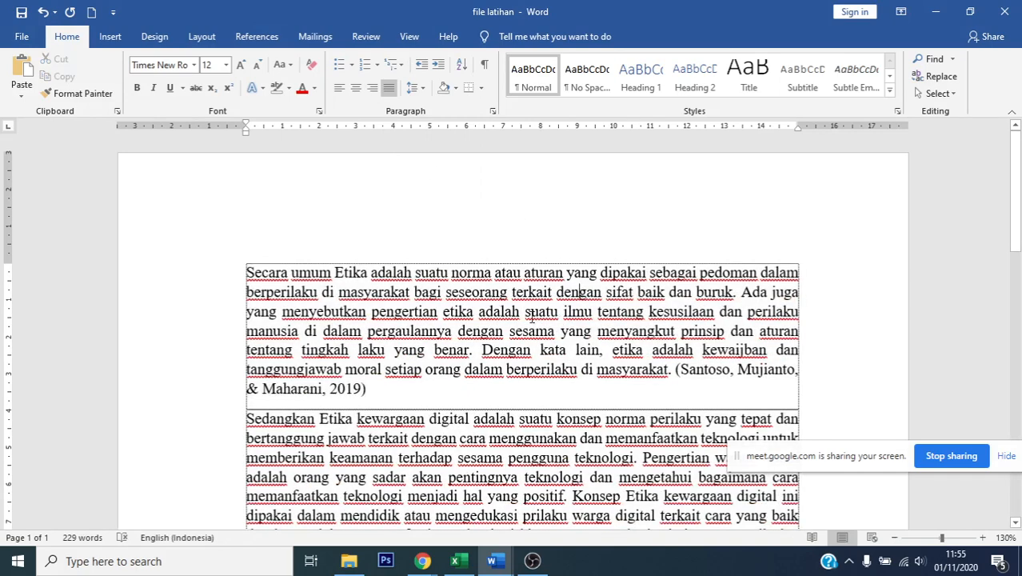
- Set the first paragraph's spacing after to 0 pt and its line spacing to 1,5 lines
scroll(532, 317, down, 2)
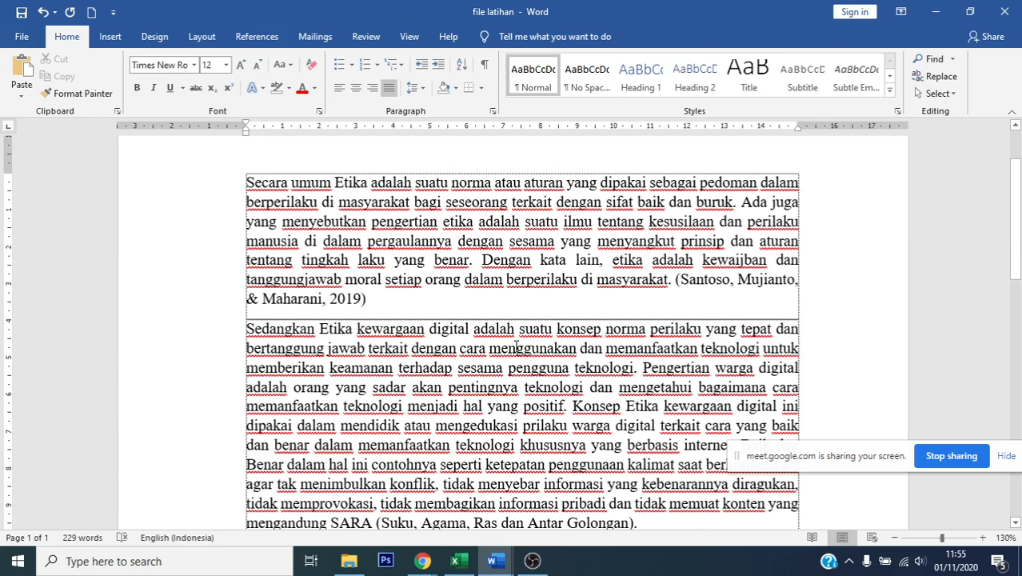
scroll(493, 346, up, 2)
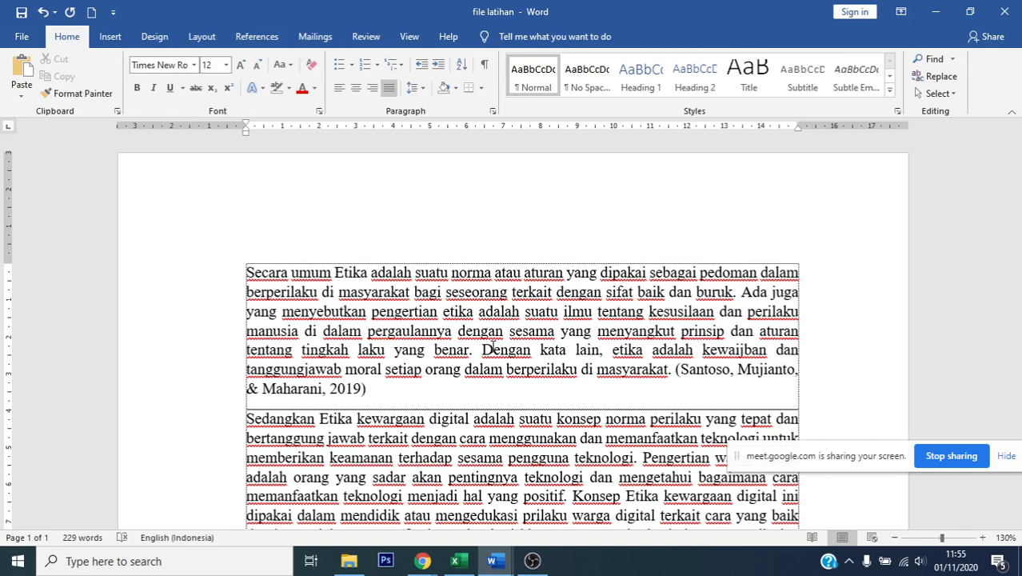
click(277, 255)
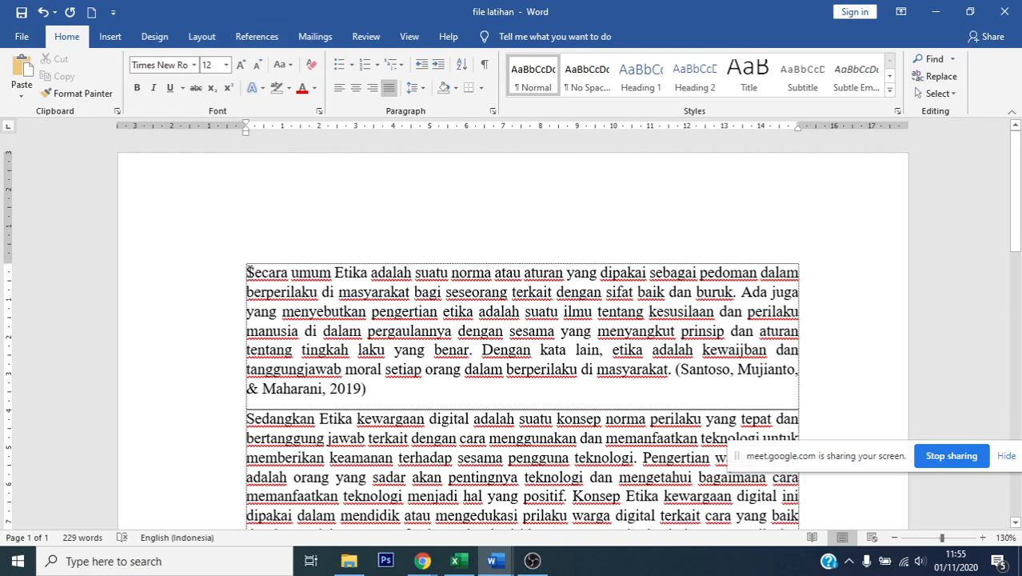
drag(248, 273, 368, 387)
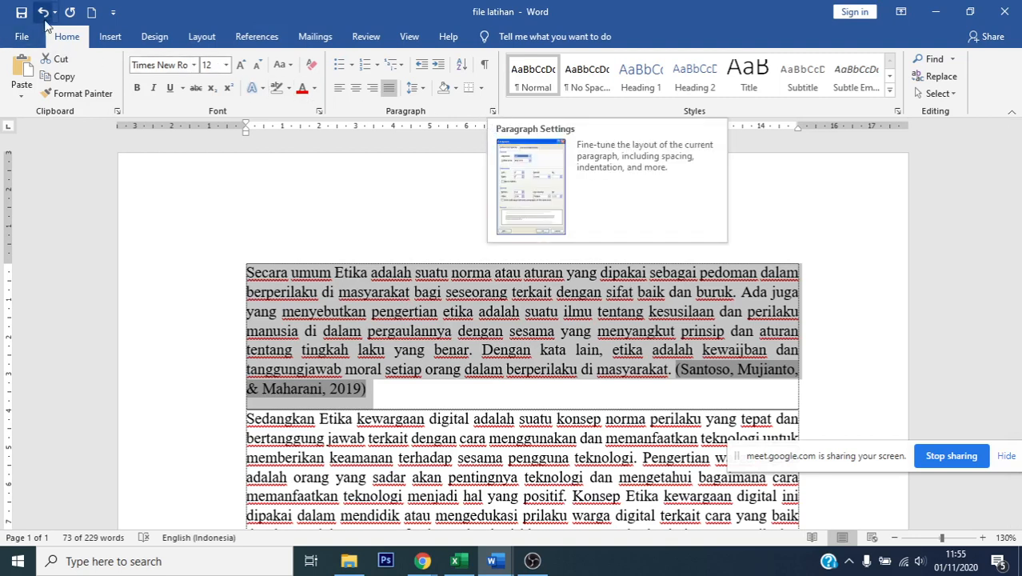
click(495, 115)
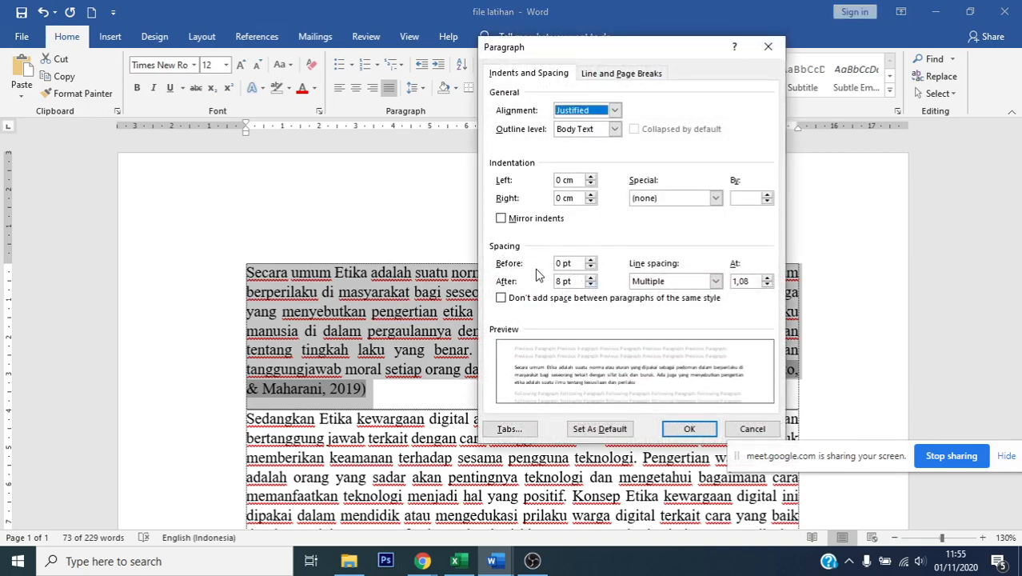
click(590, 285)
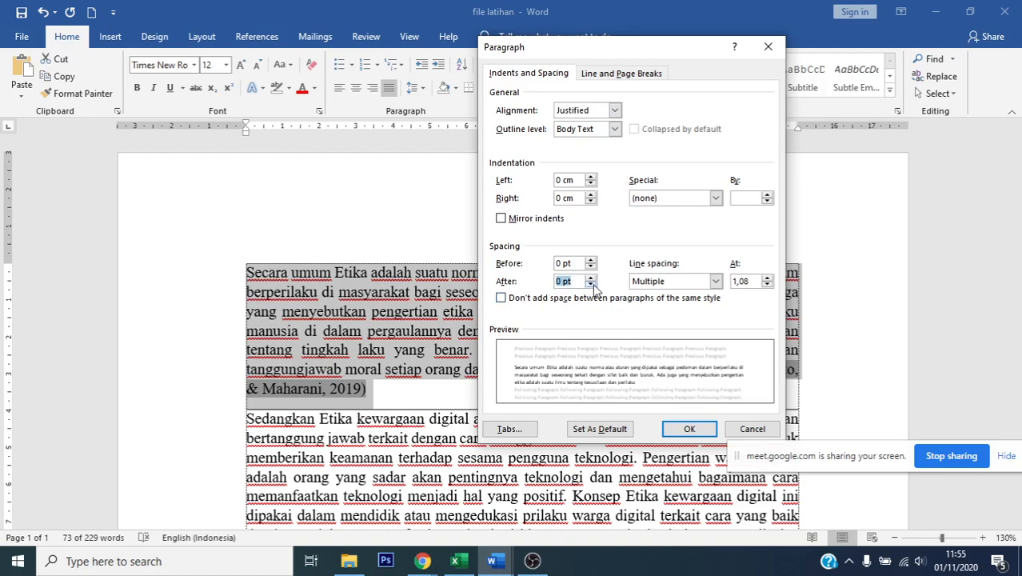
click(660, 288)
click(662, 308)
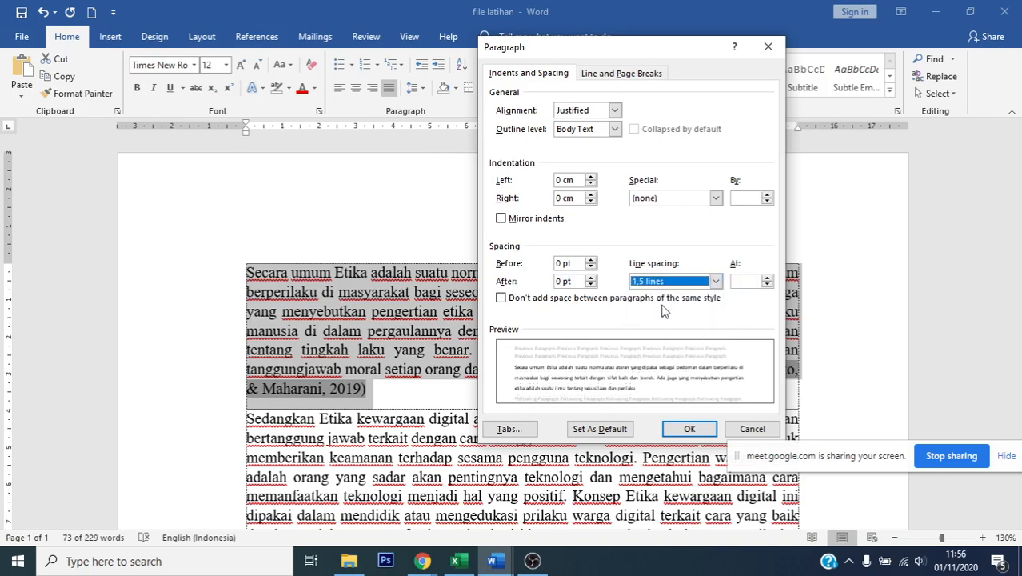
click(709, 429)
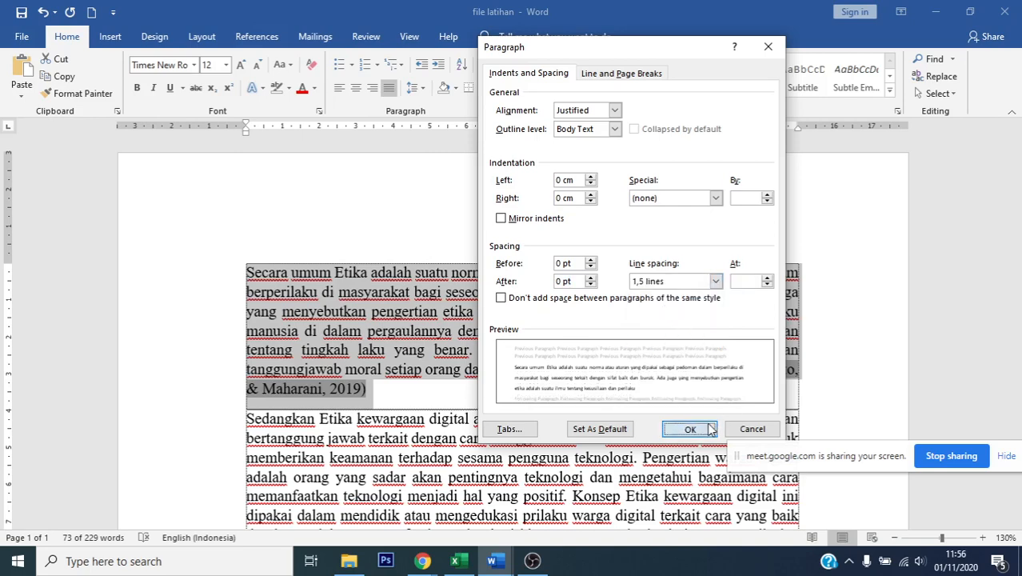
- Insert an empty line between the first and second paragraphs
scroll(656, 408, down, 3)
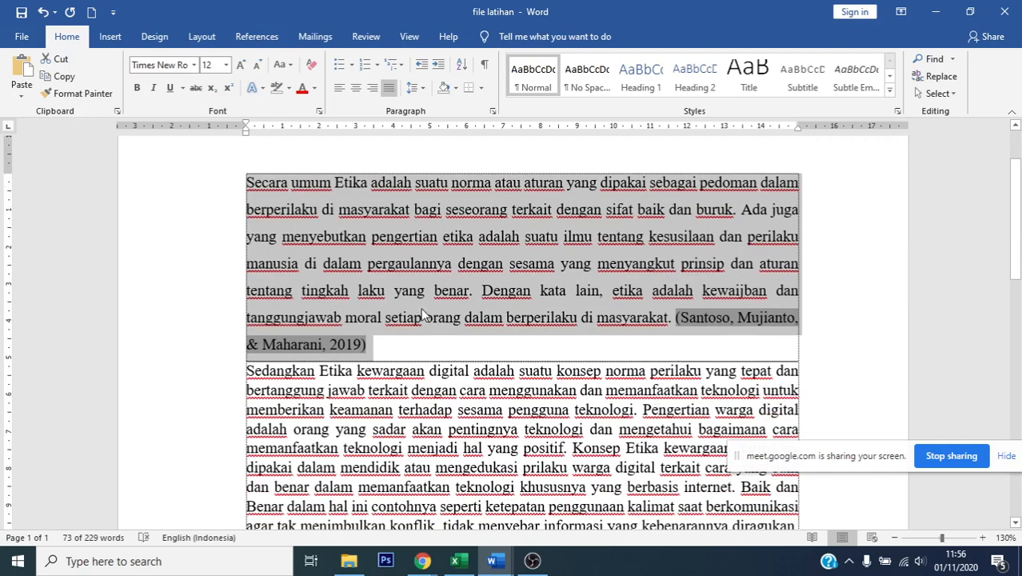
click(403, 347)
key(Return)
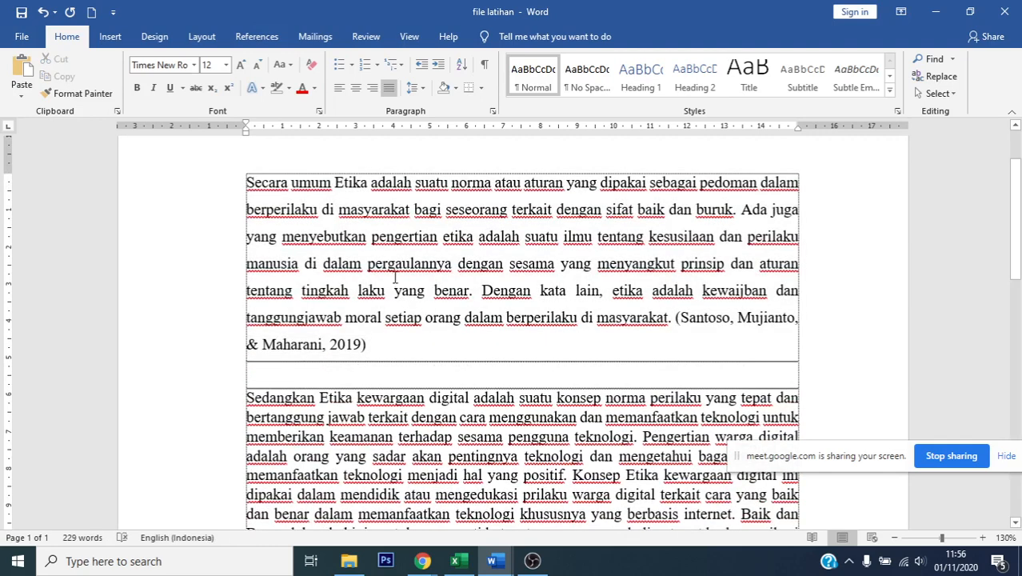
- Set the line spacing of the first paragraph to Double
click(344, 336)
drag(247, 174, 388, 342)
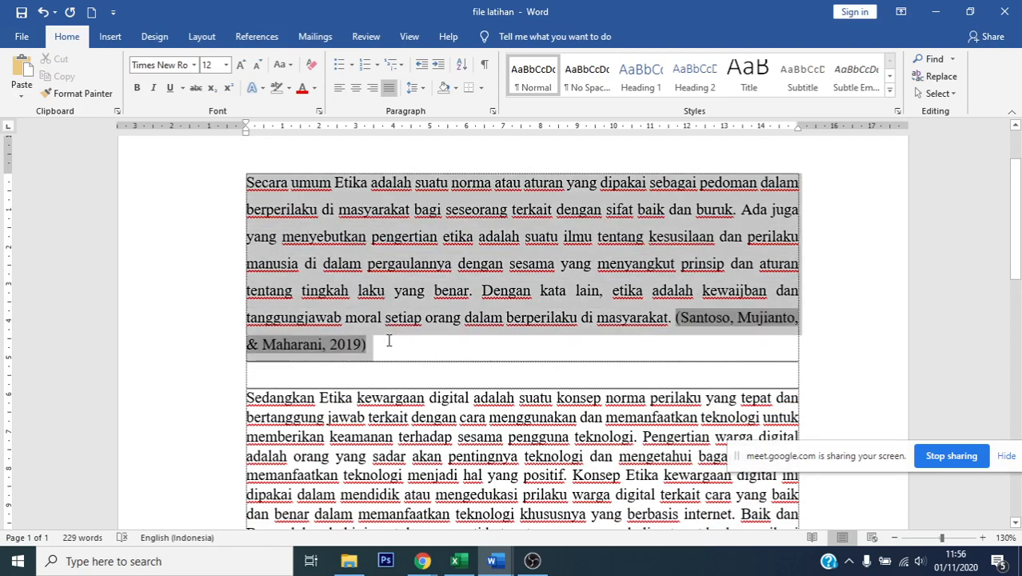
click(495, 112)
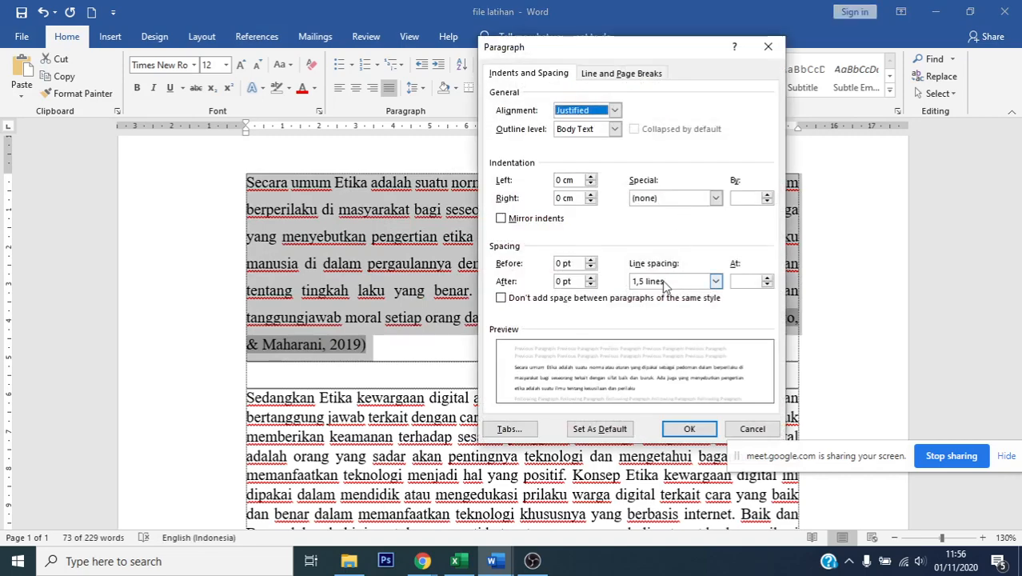
click(668, 283)
click(667, 315)
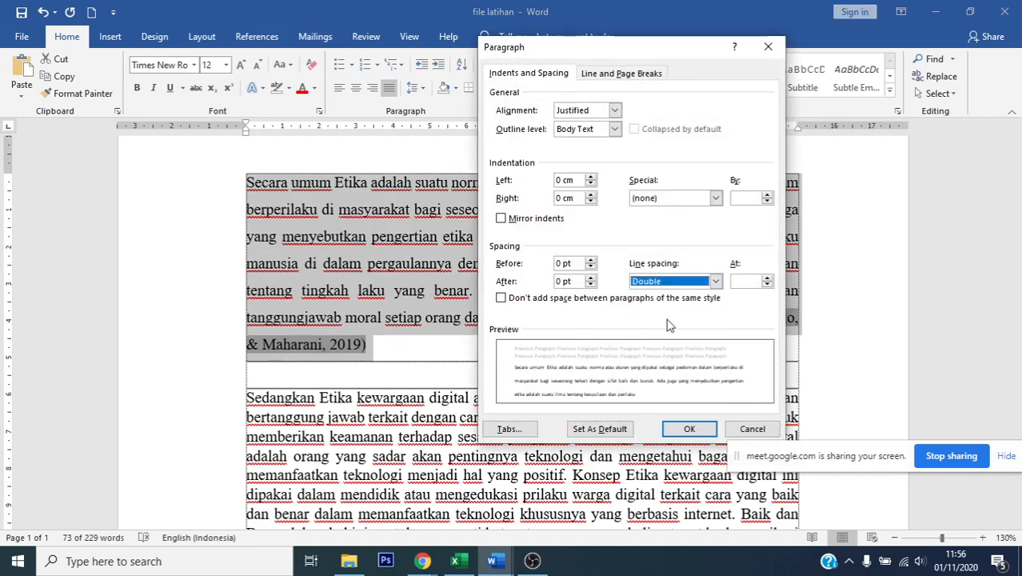
click(689, 429)
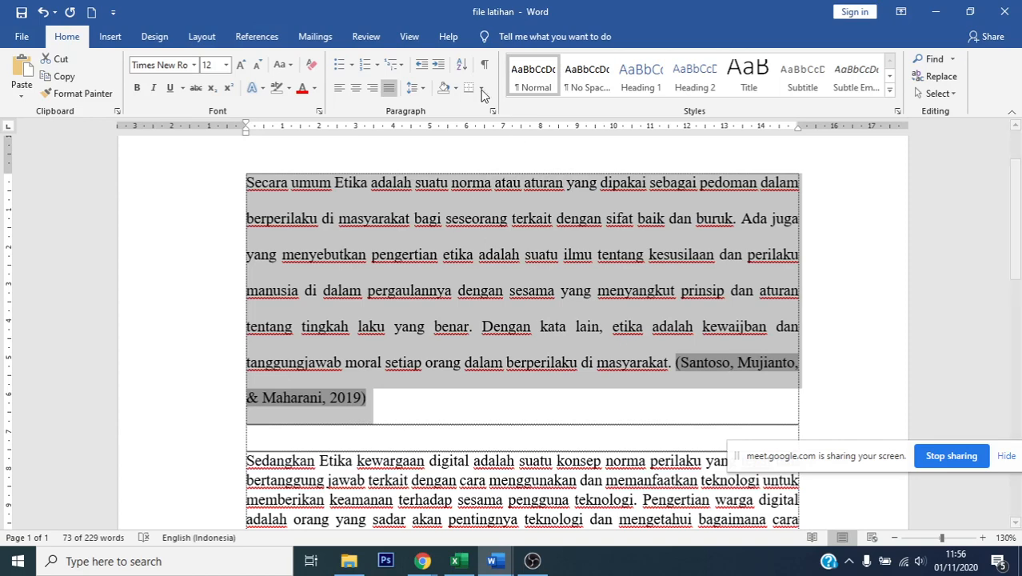
- Set the first paragraph's line spacing to Multiple at 1,3
click(496, 111)
click(657, 281)
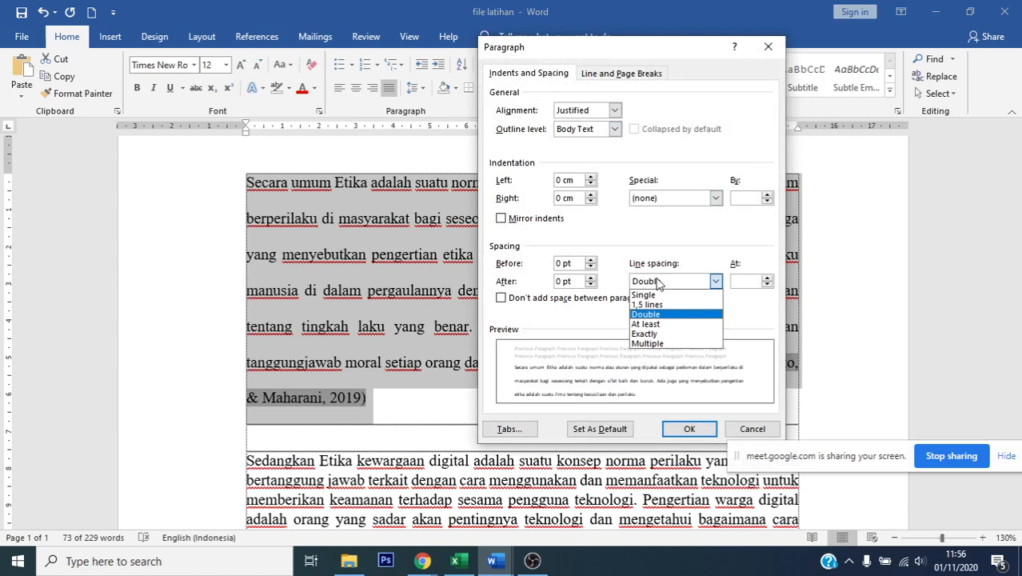
click(676, 344)
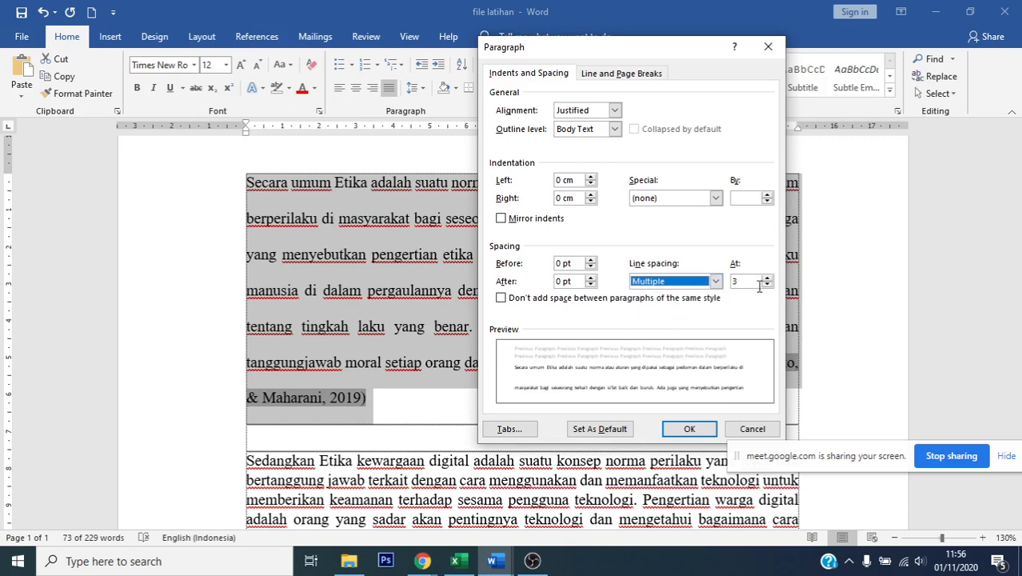
key(Tab)
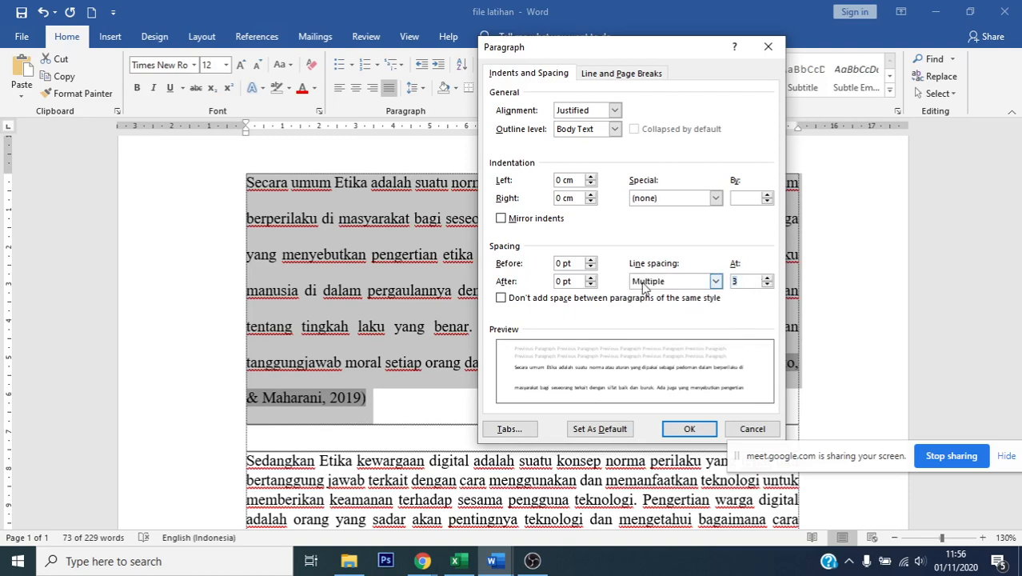
text(1,3)
click(689, 429)
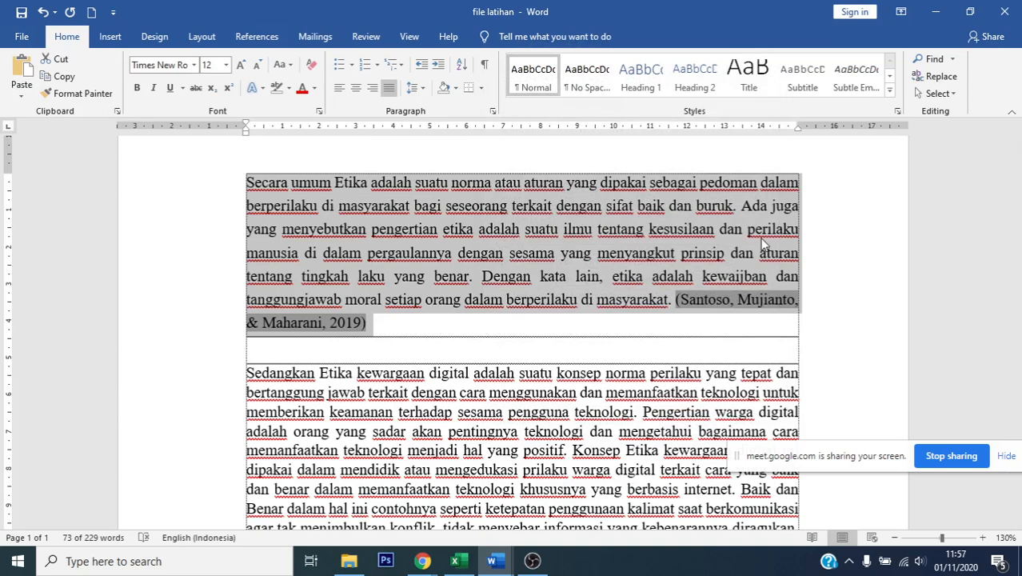
- Change the first paragraph's multiple line spacing to 1,7
click(493, 111)
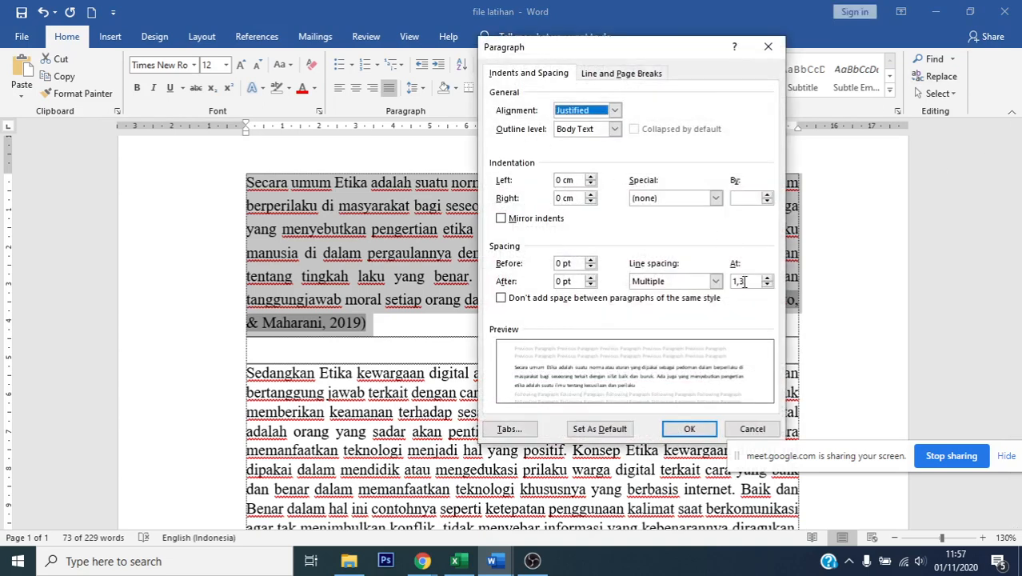
drag(744, 281, 716, 286)
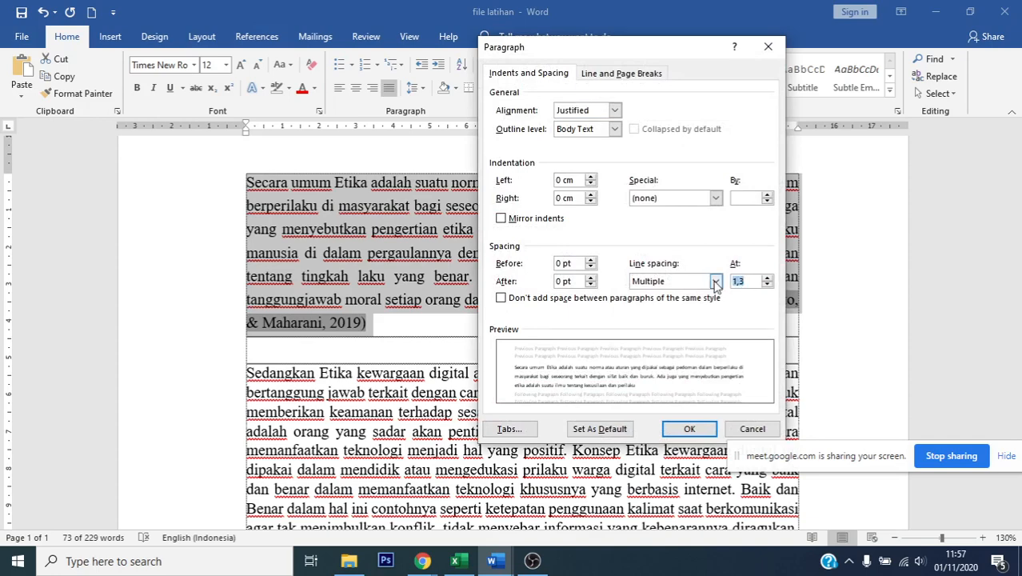
text(1,7)
click(702, 429)
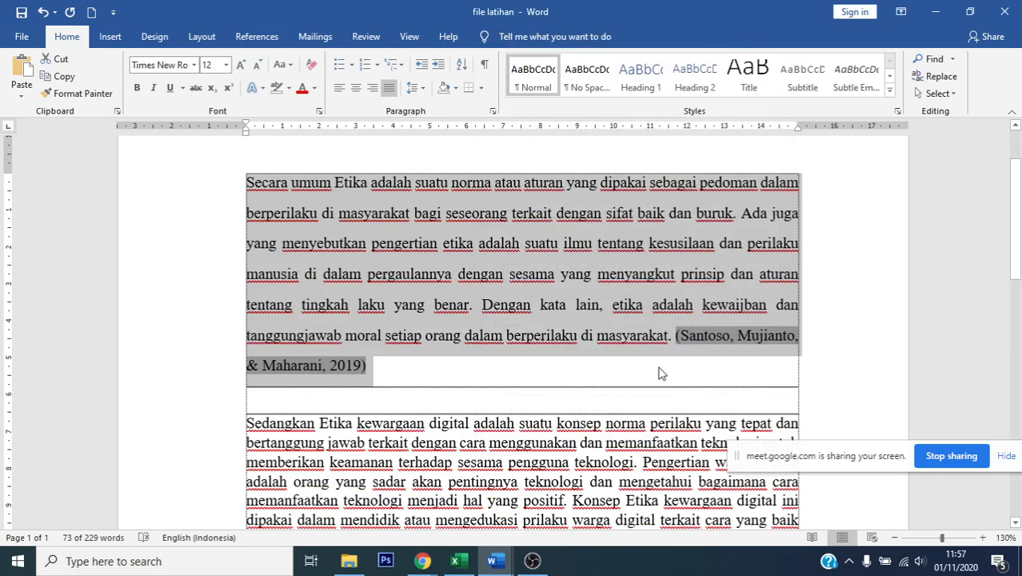
click(660, 369)
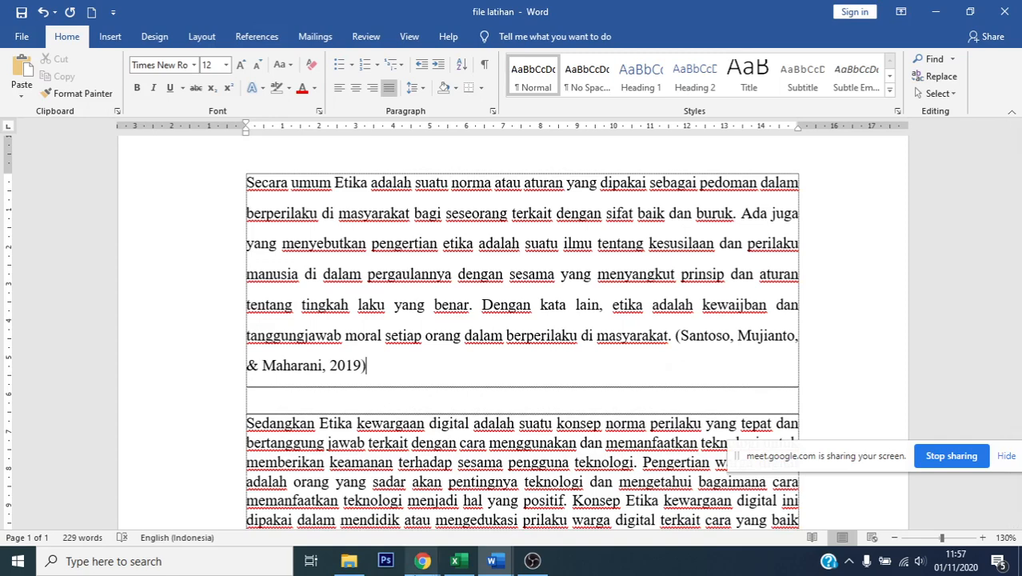
- Switch to the Google Meet call in Chrome, admit the waiting participant, and return to the file latihan document in Word
click(423, 560)
click(415, 527)
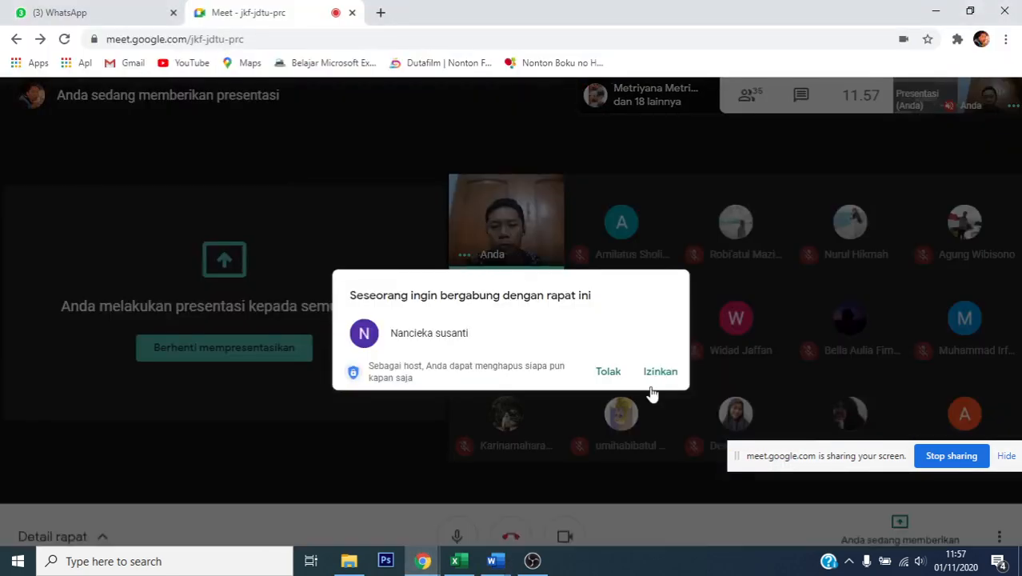
click(662, 359)
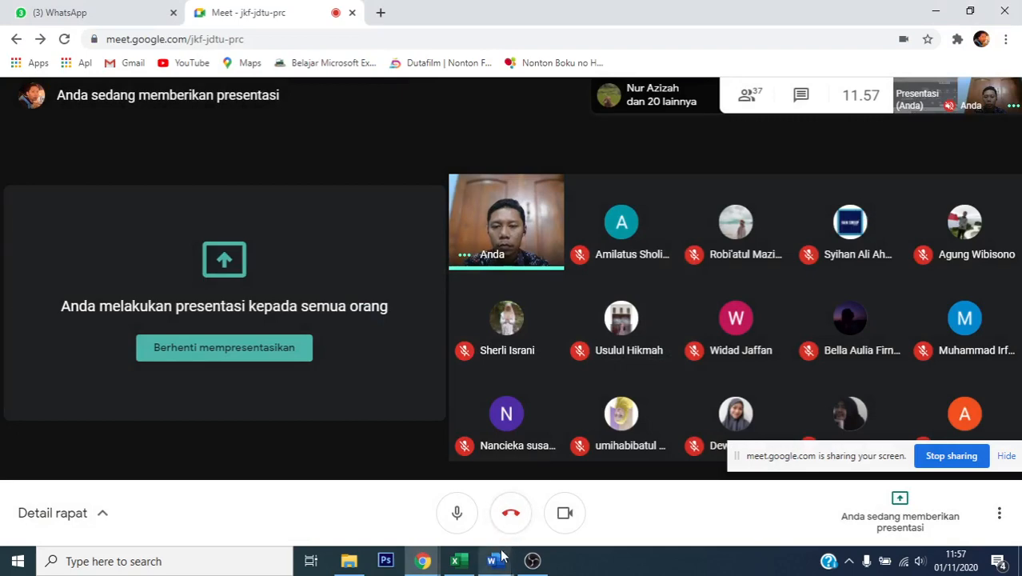
mouse_move(493, 566)
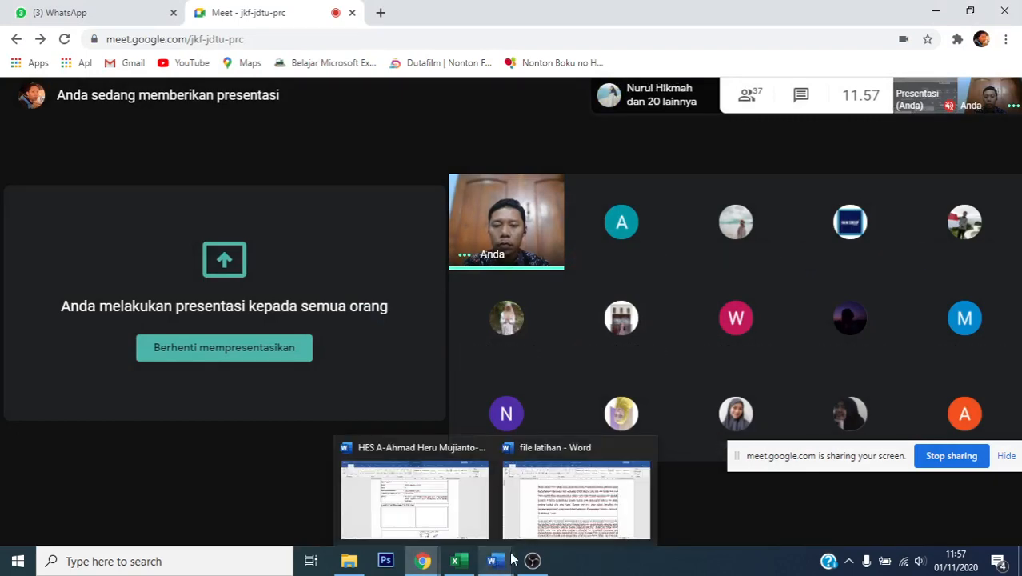
click(567, 503)
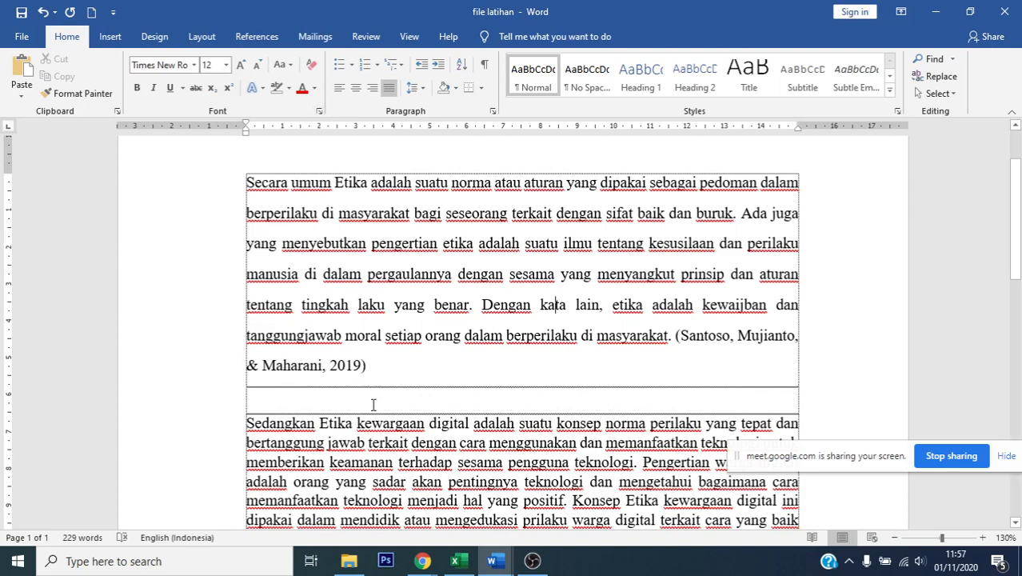
- Add two more empty lines below the first paragraph
click(374, 371)
key(Return)
key(Return)
scroll(357, 314, down, 1)
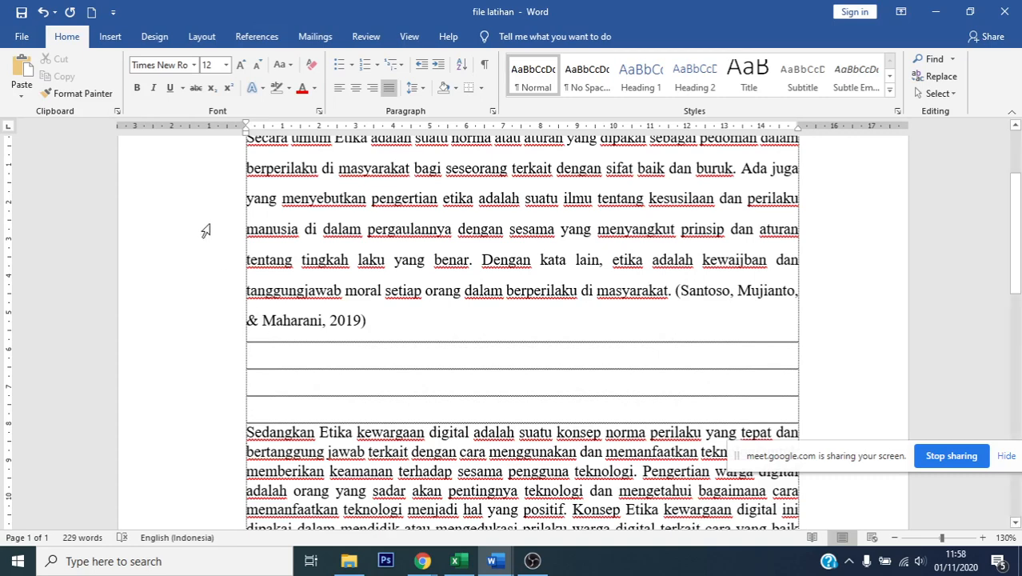
- Insert the built-in Trig Identity 1 equation among the empty lines below the first paragraph and add two empty lines after it
click(111, 37)
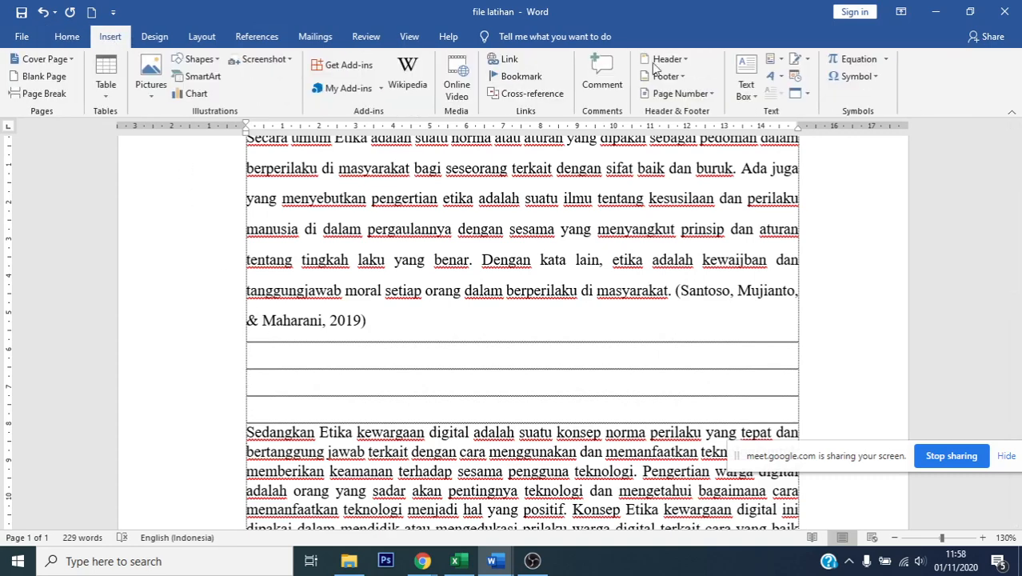
click(885, 60)
click(885, 60)
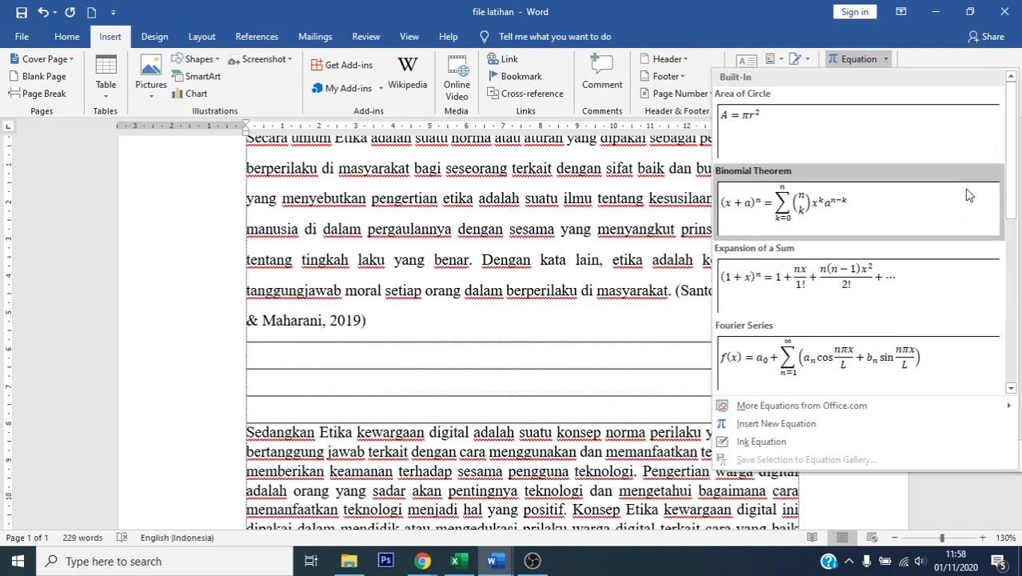
scroll(1012, 165, down, 1)
scroll(1013, 165, down, 5)
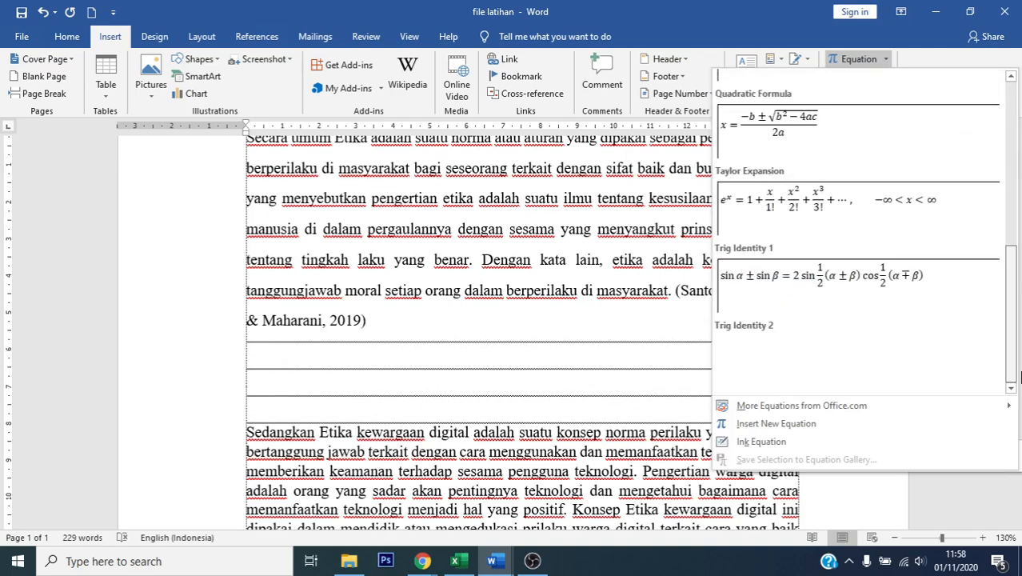
click(937, 279)
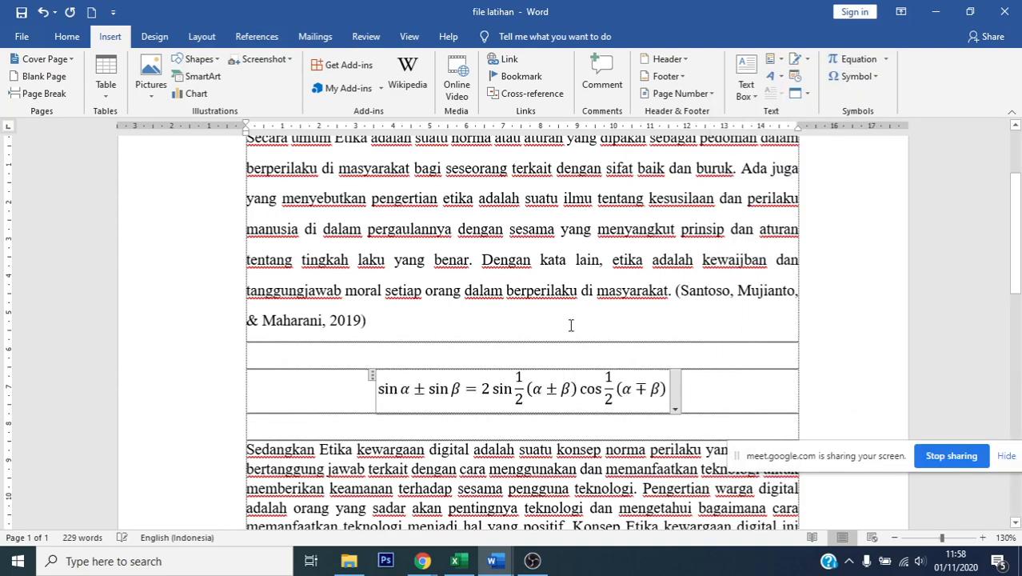
click(718, 403)
key(Return)
key(Return)
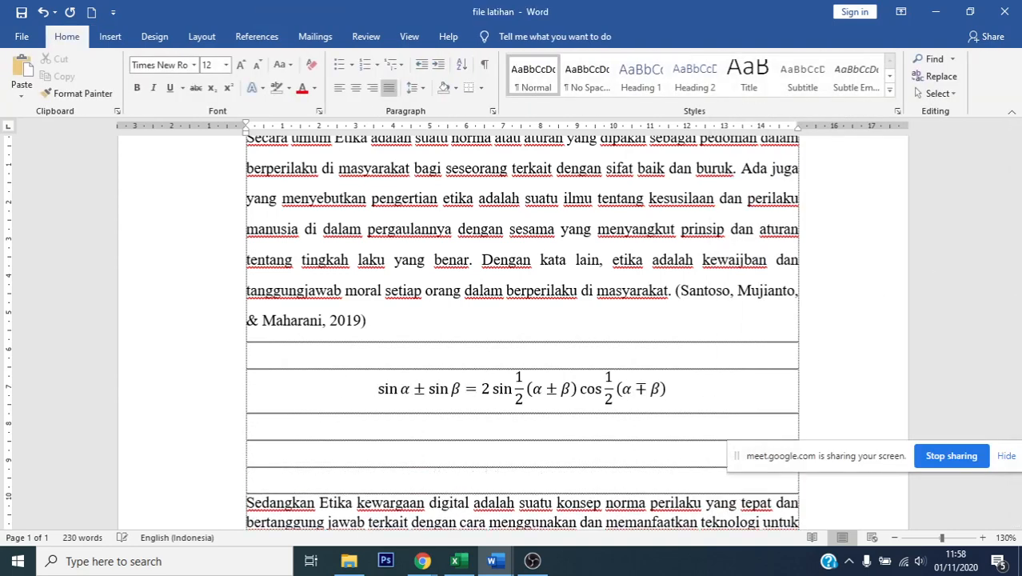
- Insert a new blank equation below the trig identity and fill it with the stacked fraction 1/5
click(110, 36)
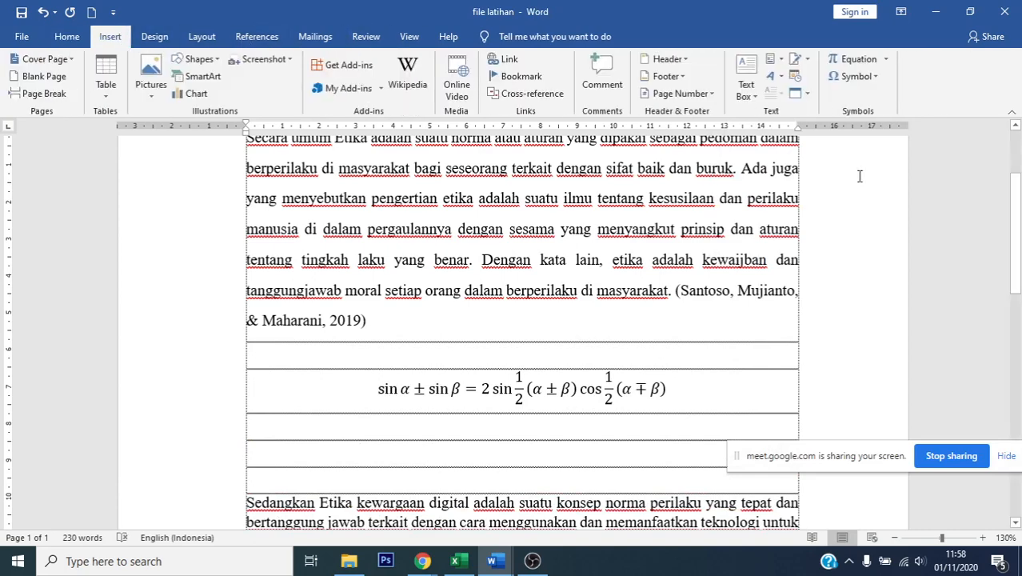
click(885, 60)
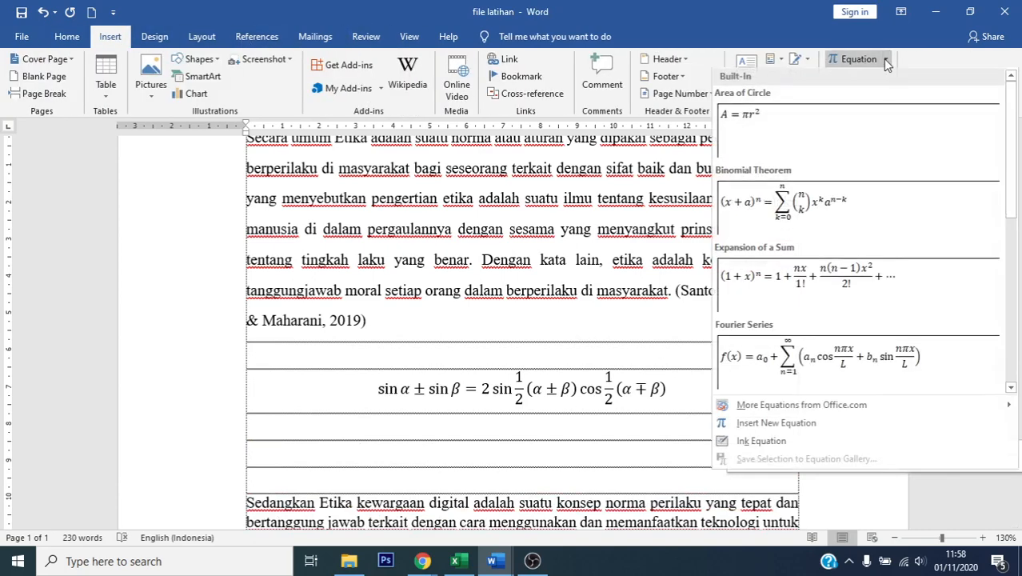
click(831, 428)
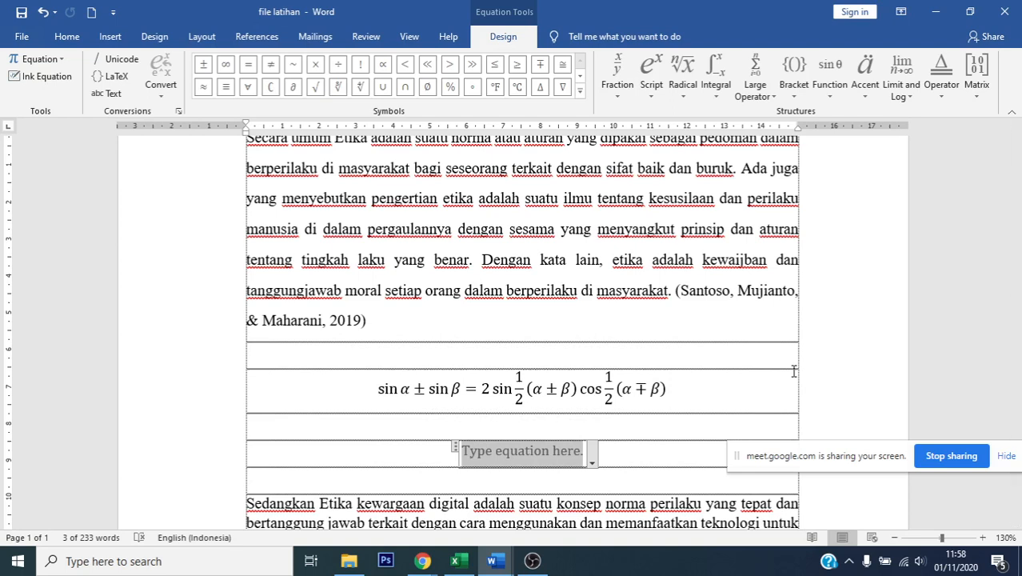
click(619, 99)
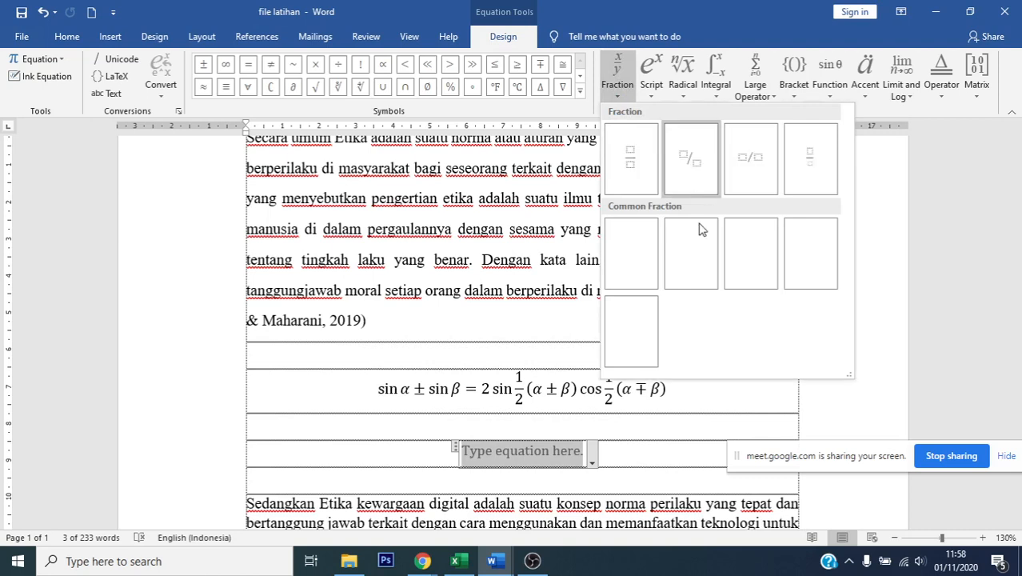
click(629, 160)
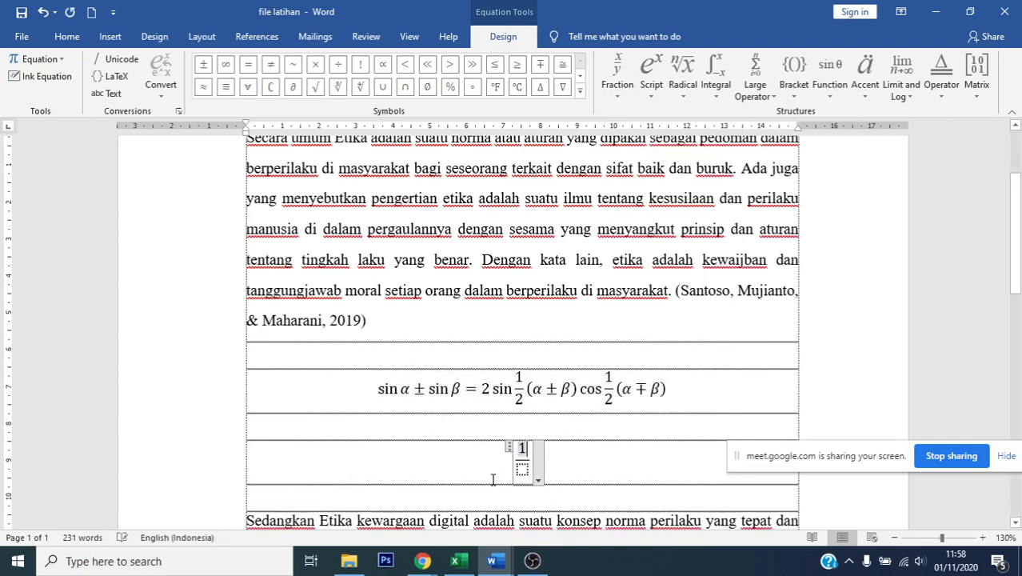
text(1)
click(526, 467)
text(5)
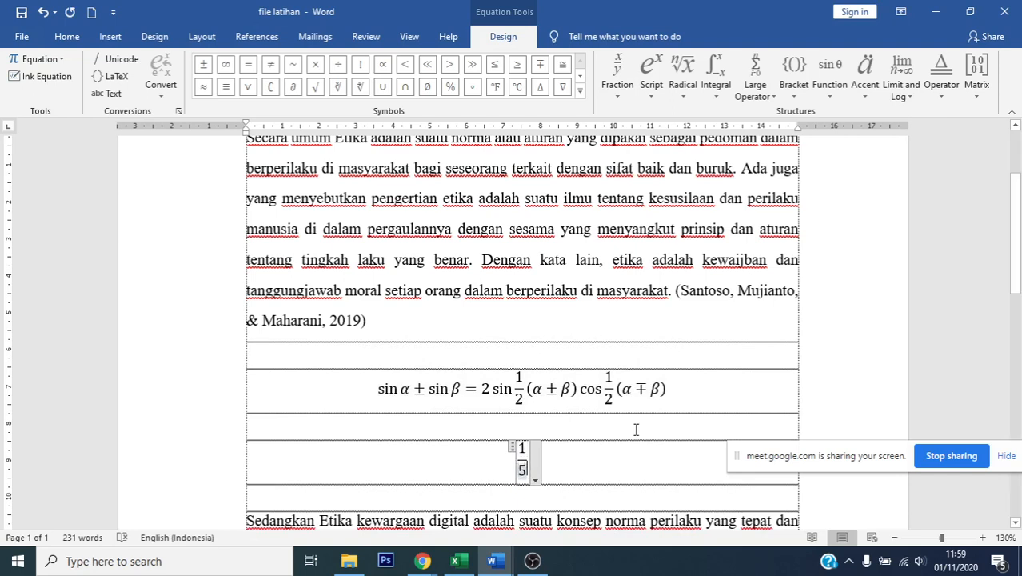
- Extend the equation after 1/5 with an x and a second stacked fraction, 1/6
key(Right)
text(x)
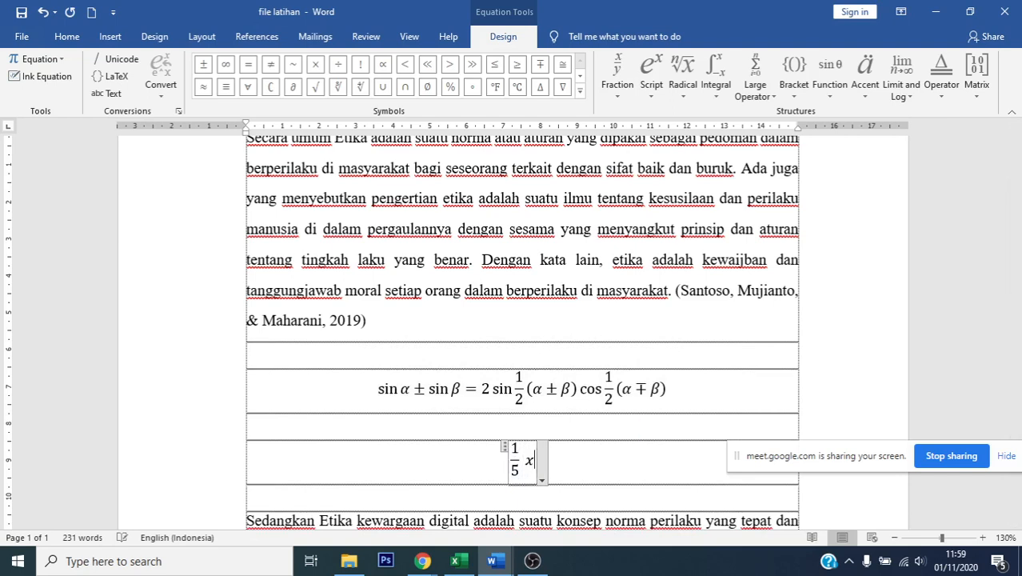
click(617, 94)
click(637, 154)
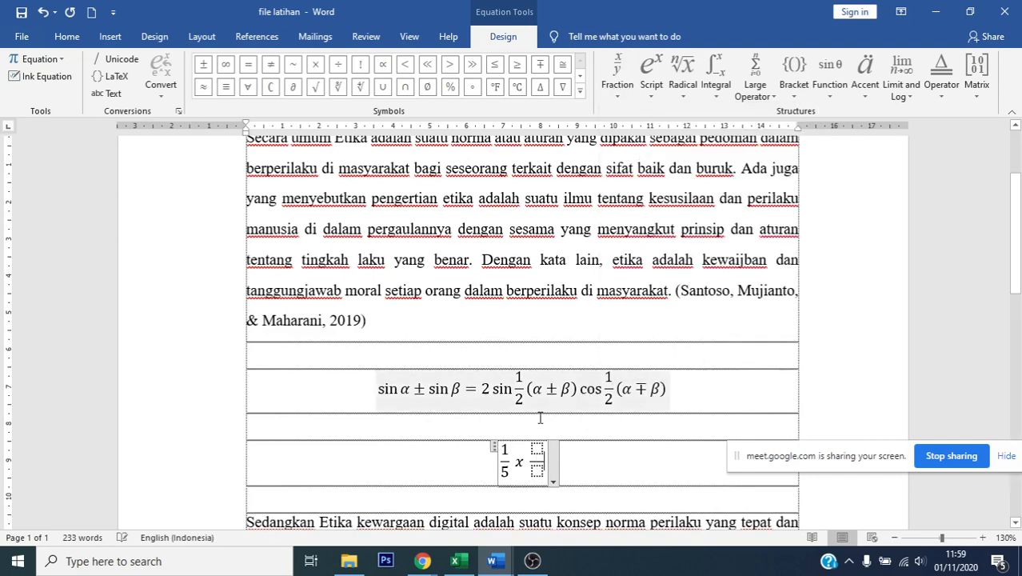
text(1)
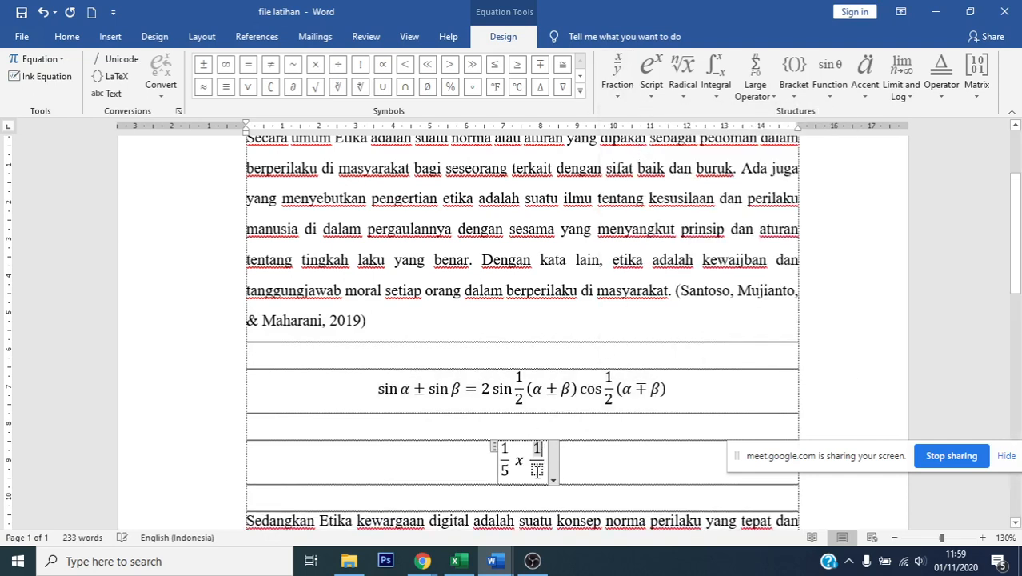
key(Down)
text(6)
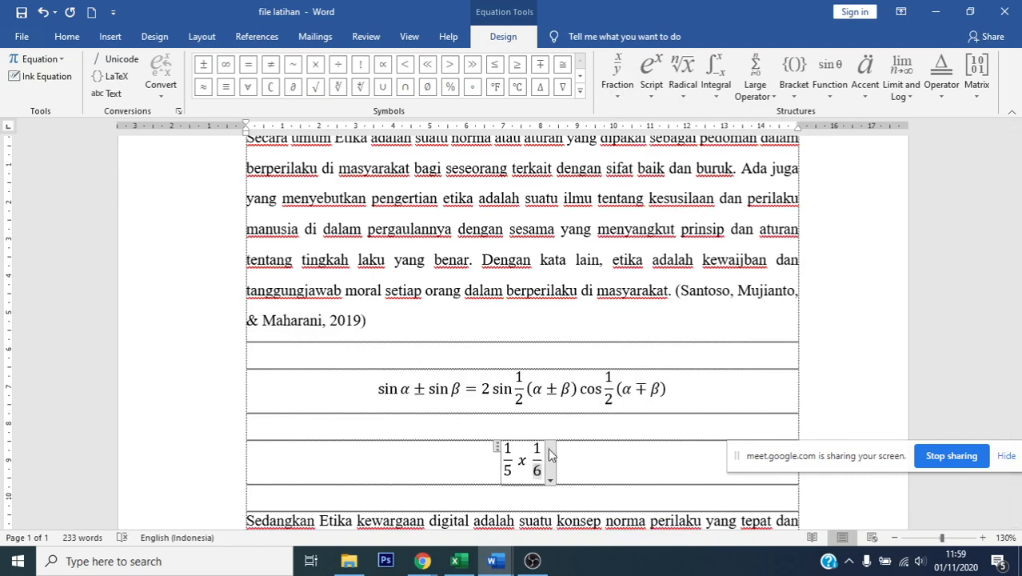
key(Up)
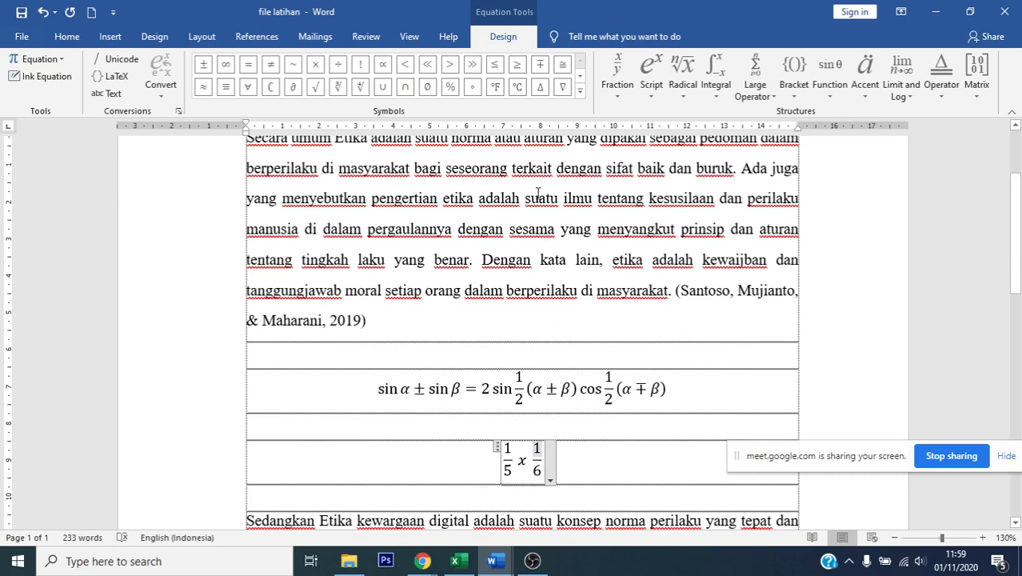
- Look over the expanded Basic Math symbol gallery, close it and leave the fraction equation
click(581, 94)
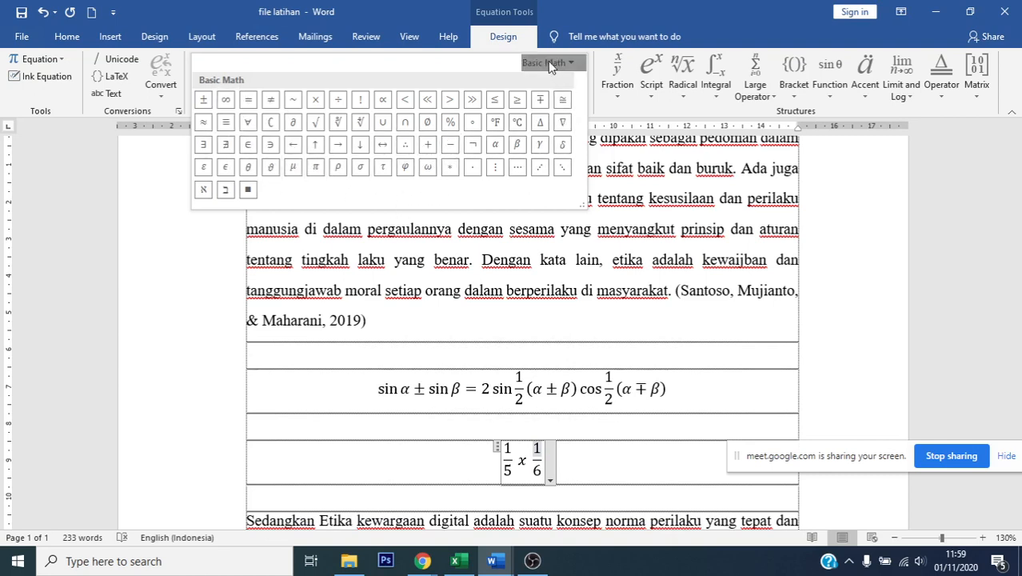
click(524, 35)
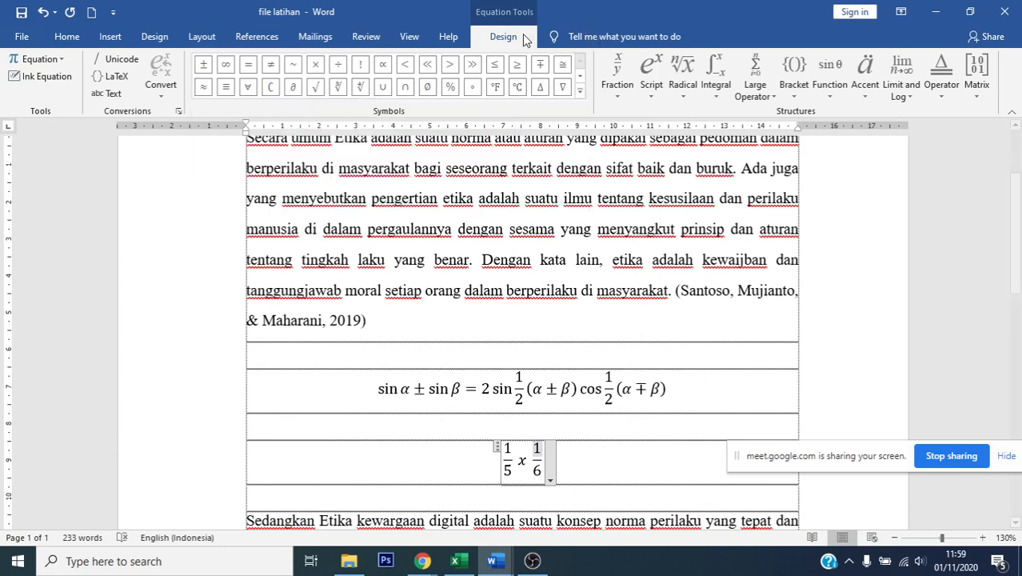
click(624, 460)
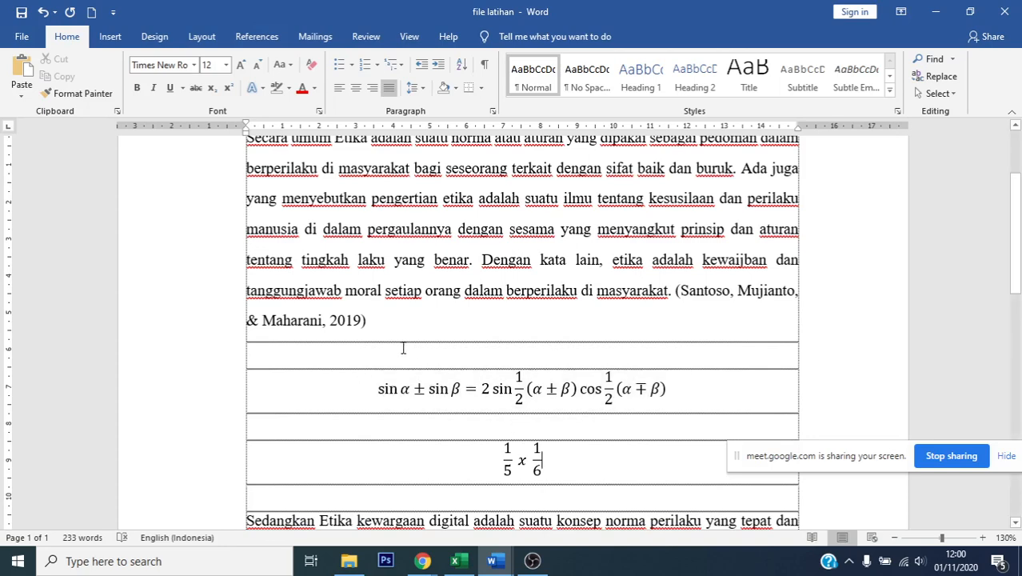
- Delete both equations together with the empty lines around them below the first paragraph
drag(415, 351, 564, 456)
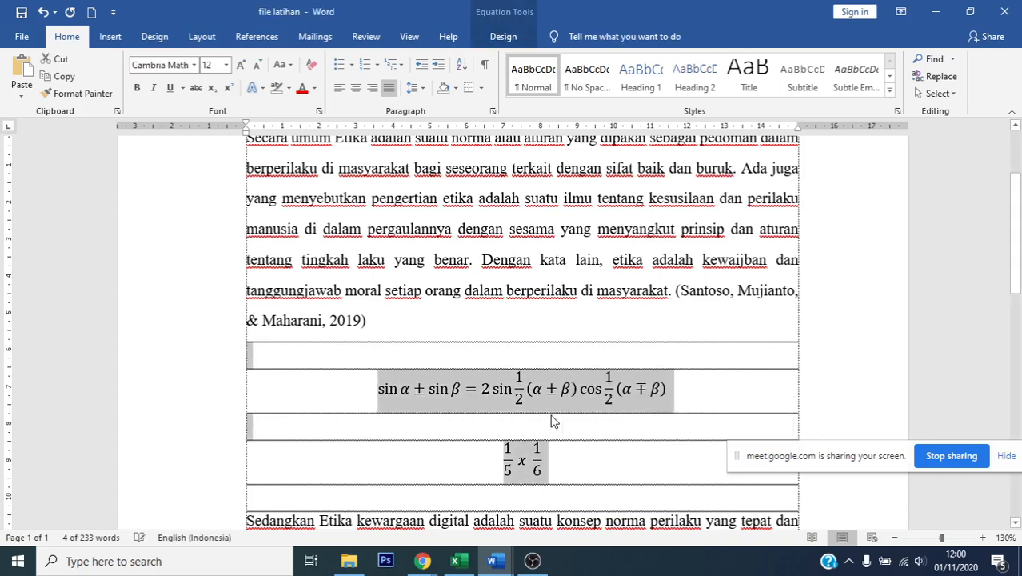
key(Delete)
- Add a centered line above the first paragraph reading "Halaman sampul"
scroll(491, 391, up, 3)
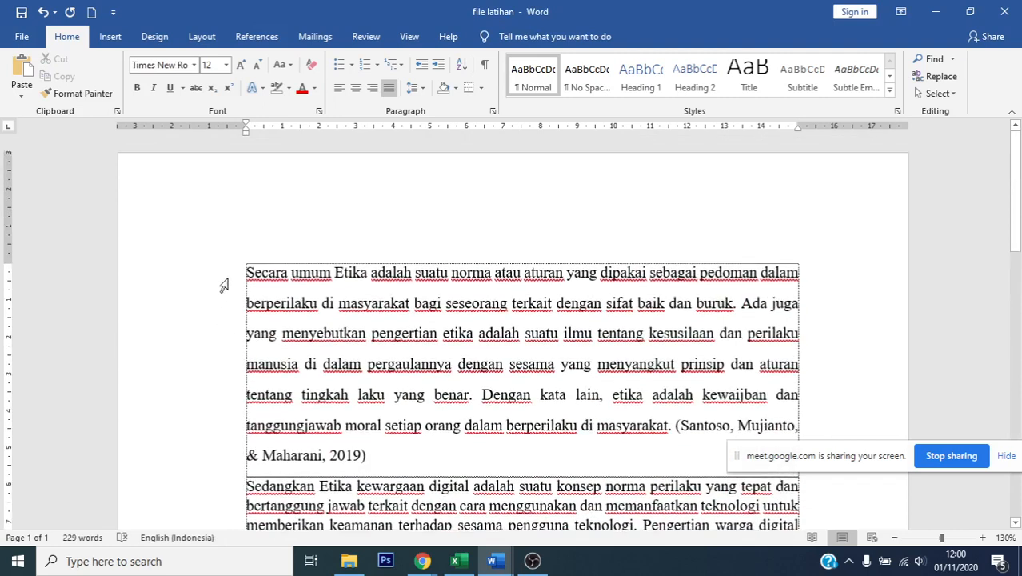
click(245, 272)
key(Return)
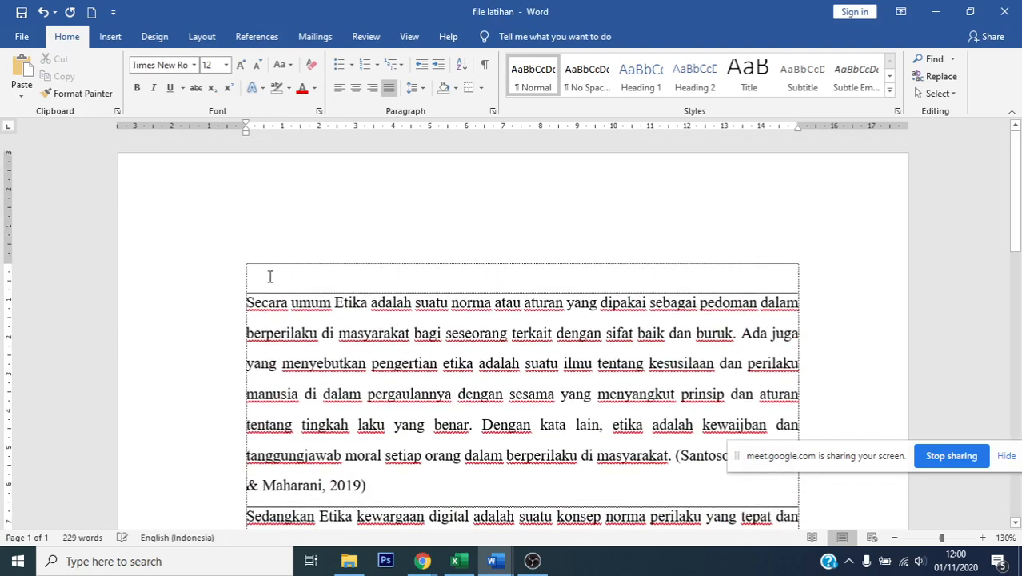
click(358, 90)
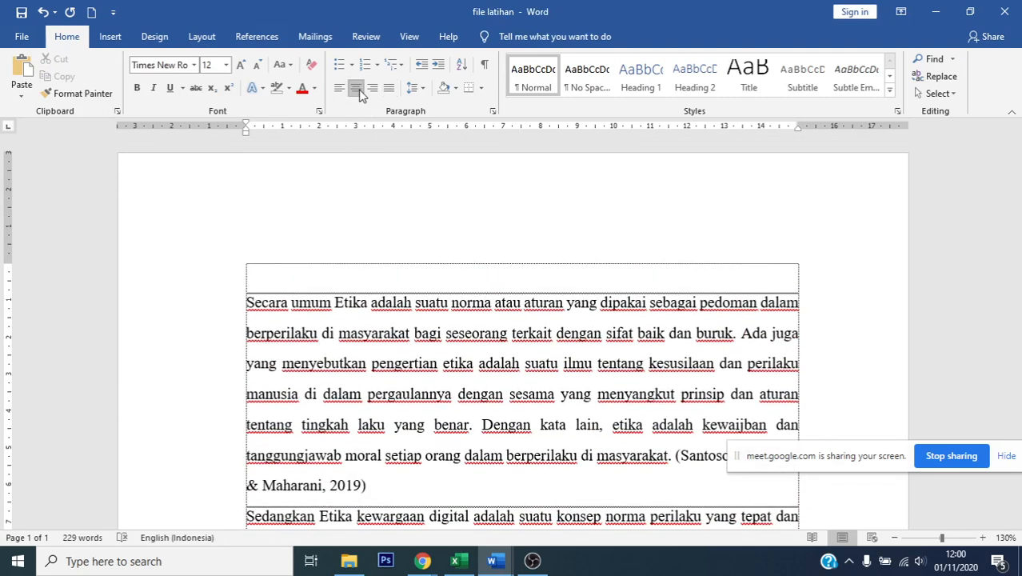
text(halaman smapu)
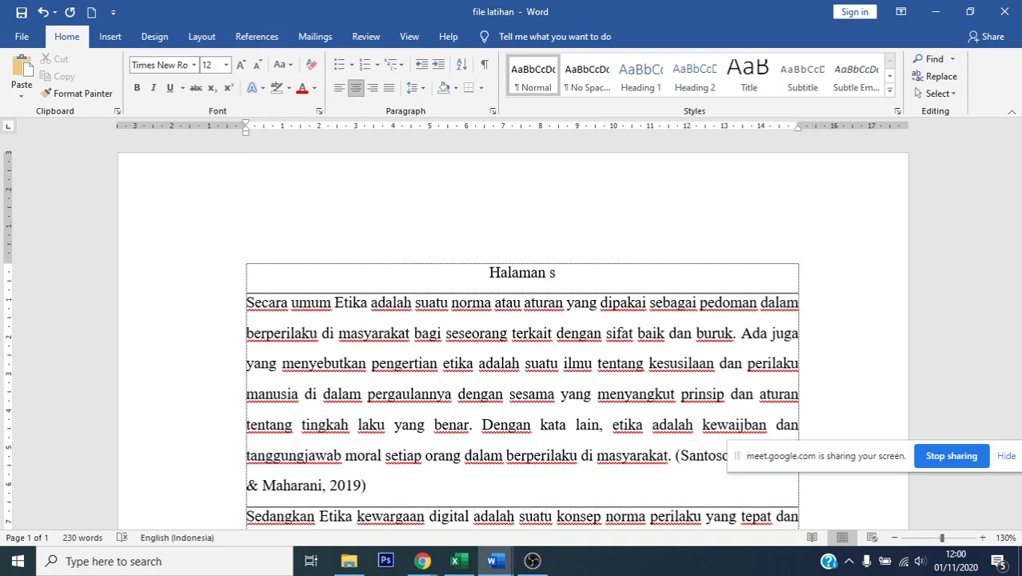
key(BackSpace)
key(BackSpace)
key(BackSpace)
key(BackSpace)
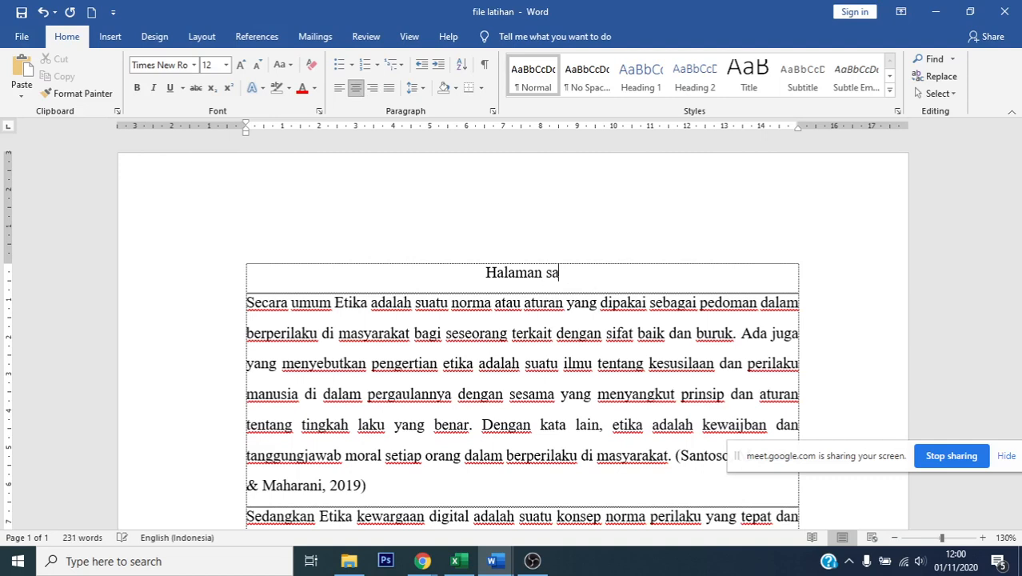
text(ampul)
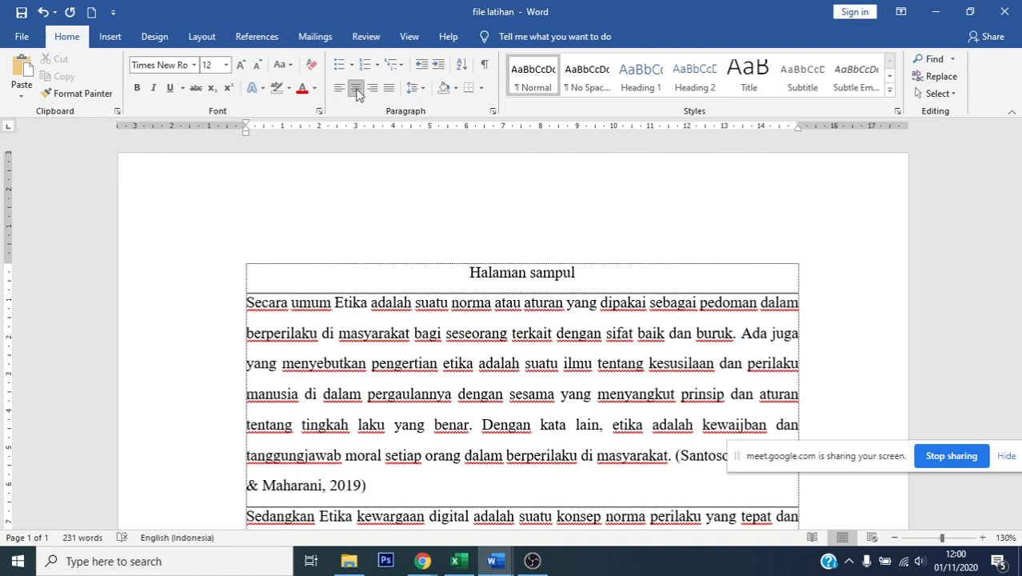
- Change the "Halaman sampul" title to uppercase and add an empty line below it
drag(468, 269, 580, 270)
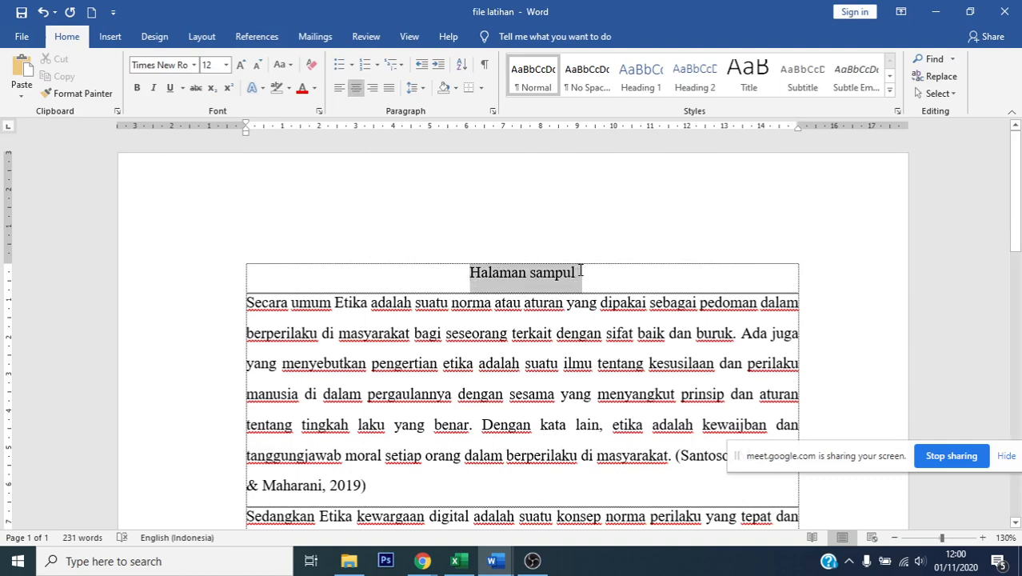
key(shift+F3)
click(609, 271)
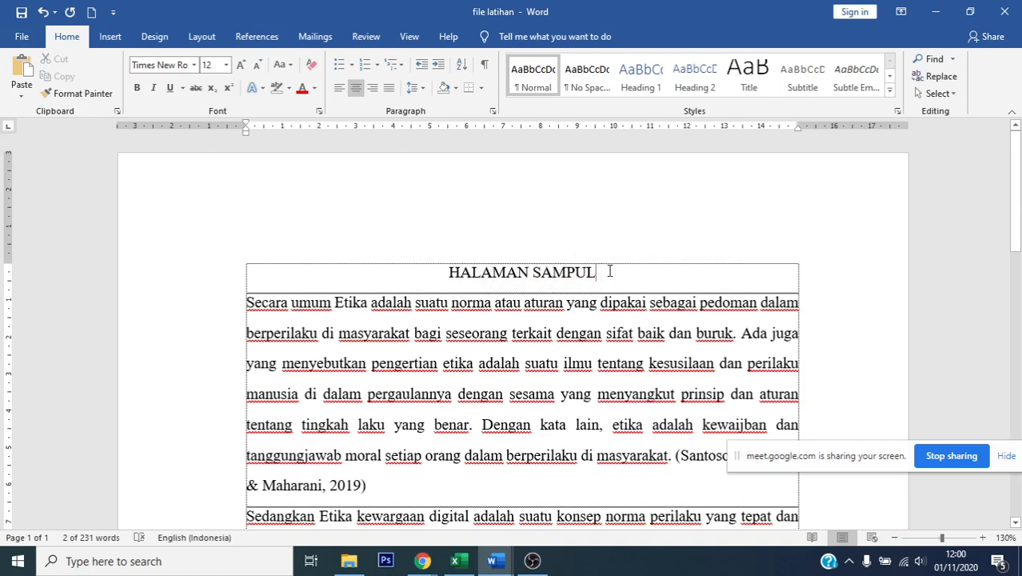
key(Return)
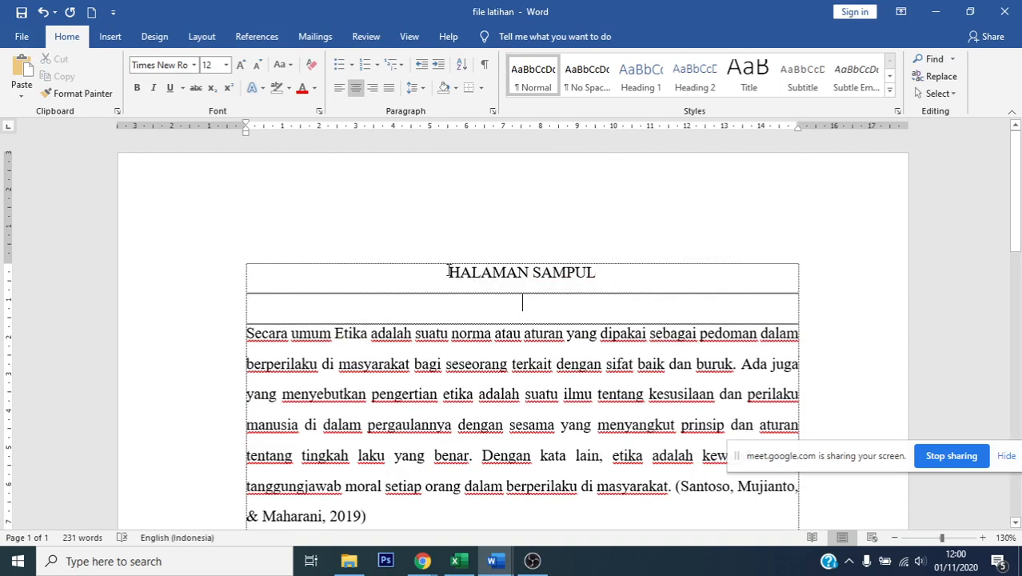
- Cycle the title's letter case repeatedly through lowercase, capitalized words and uppercase, ending with "HALAMAN SAMPUL"
drag(448, 271, 591, 244)
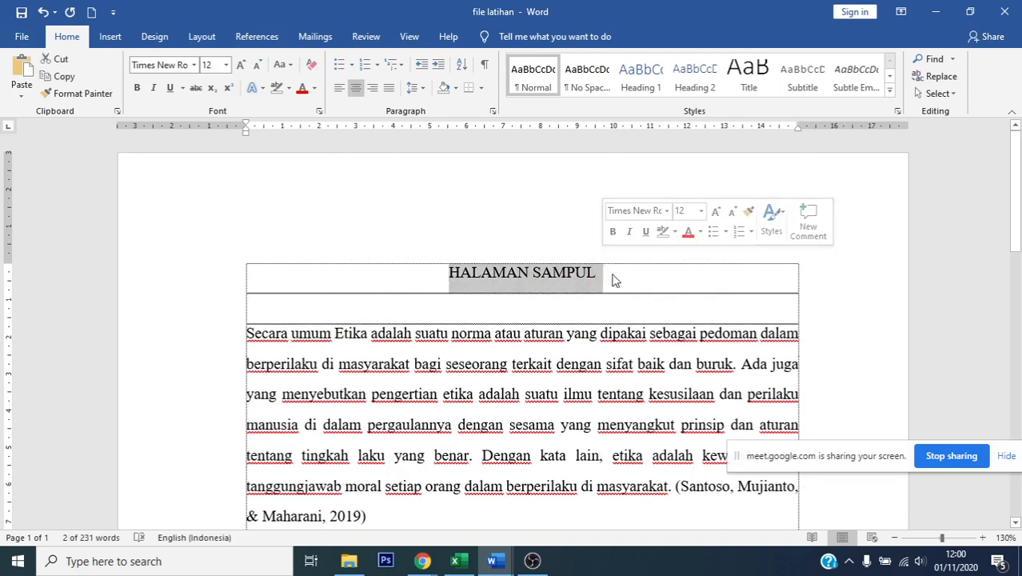
key(shift+F3)
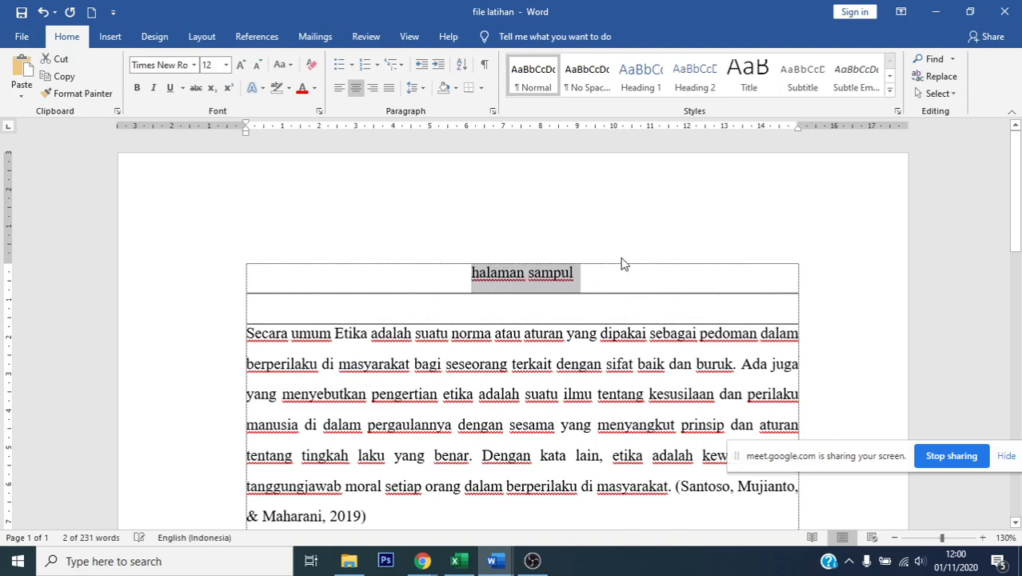
key(shift+F3)
key(shift+F3)
key(shift+F3)
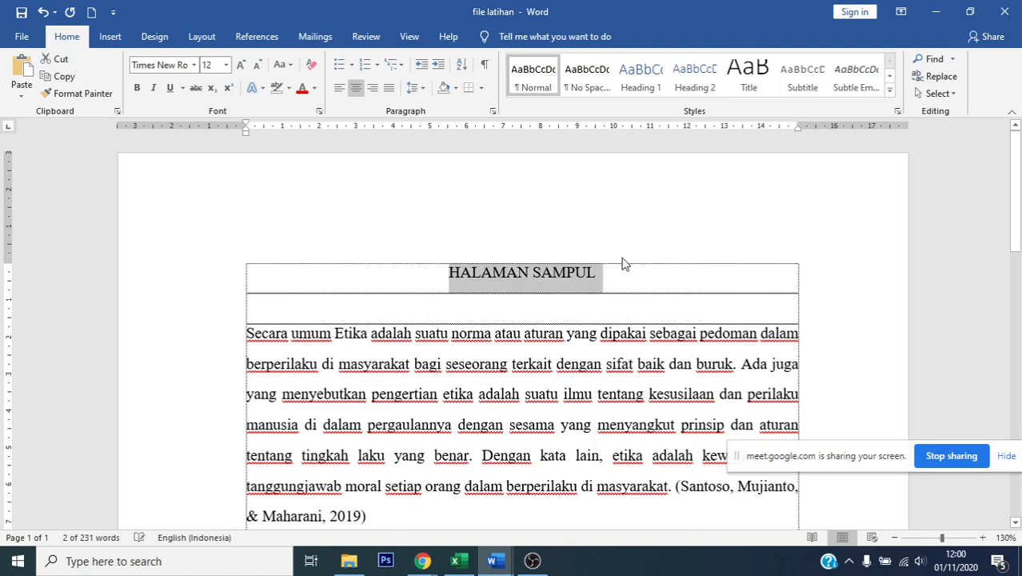
key(shift+F3)
key(shift+F3)
key(shift+F3)
key(shift+F3)
key(shift+F3)
key(shift+F3)
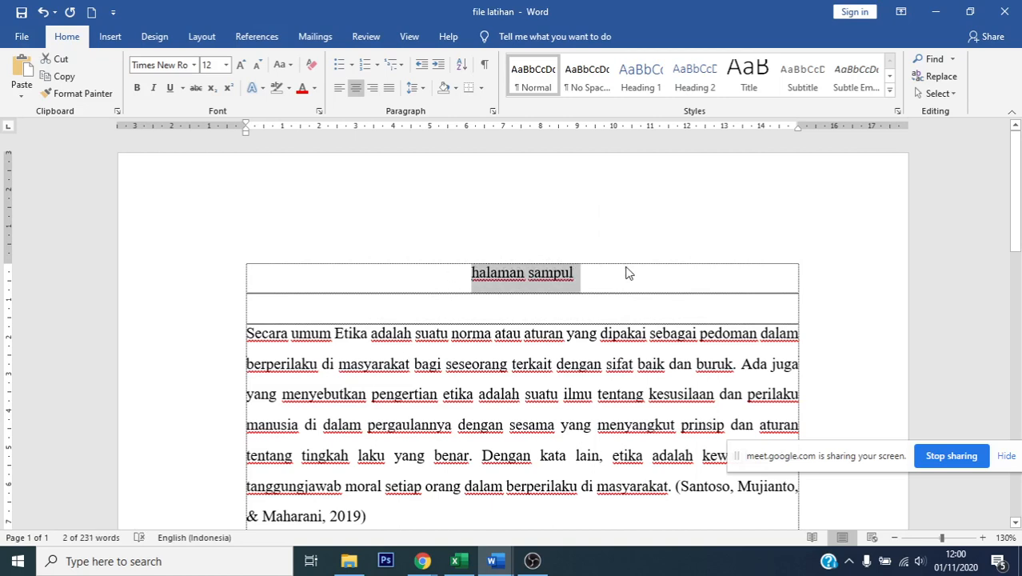
key(shift+F3)
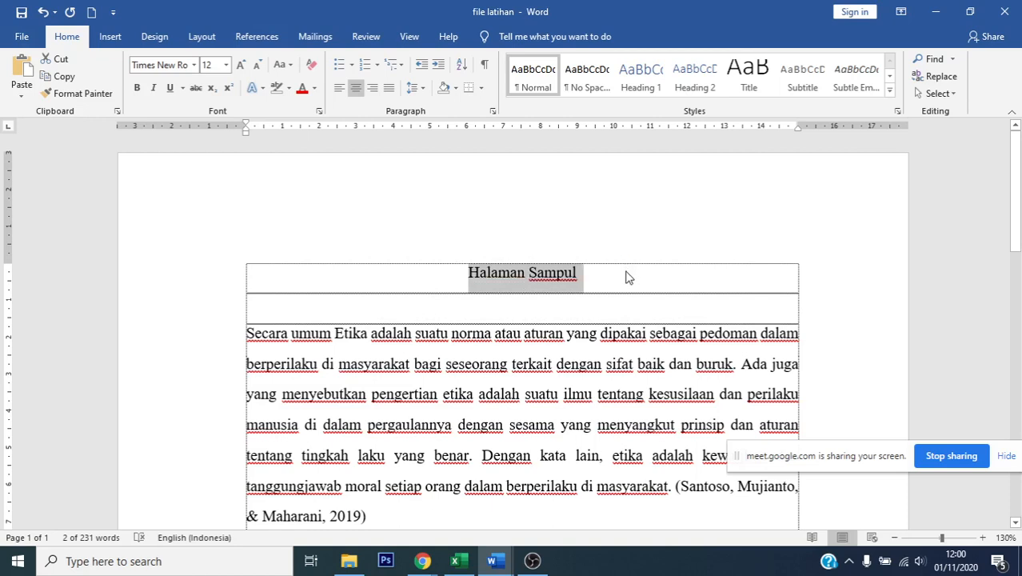
key(shift+F3)
click(619, 286)
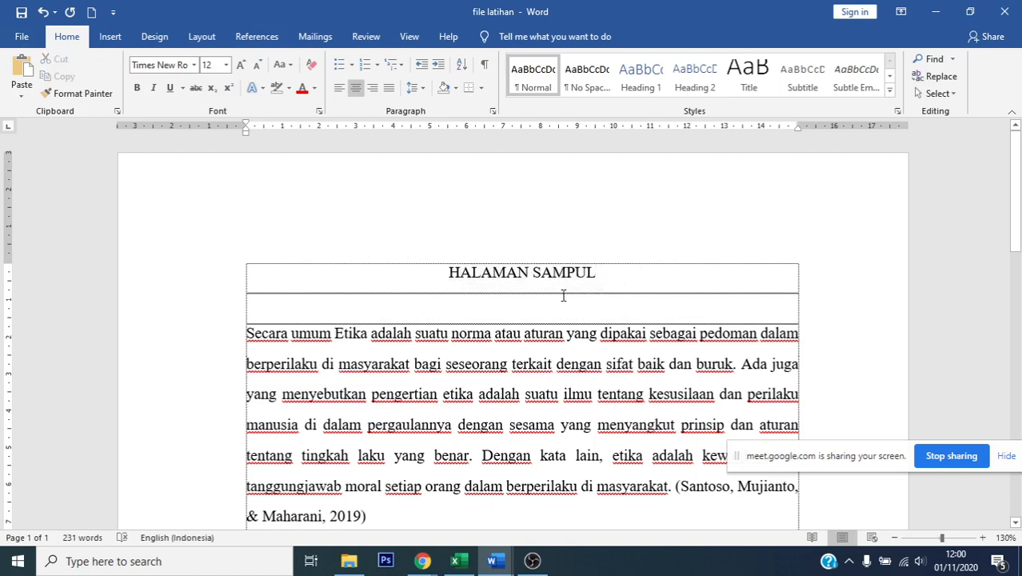
- Copy the three body paragraphs below the "HALAMAN SAMPUL" title and paste them back over themselves
scroll(510, 323, down, 3)
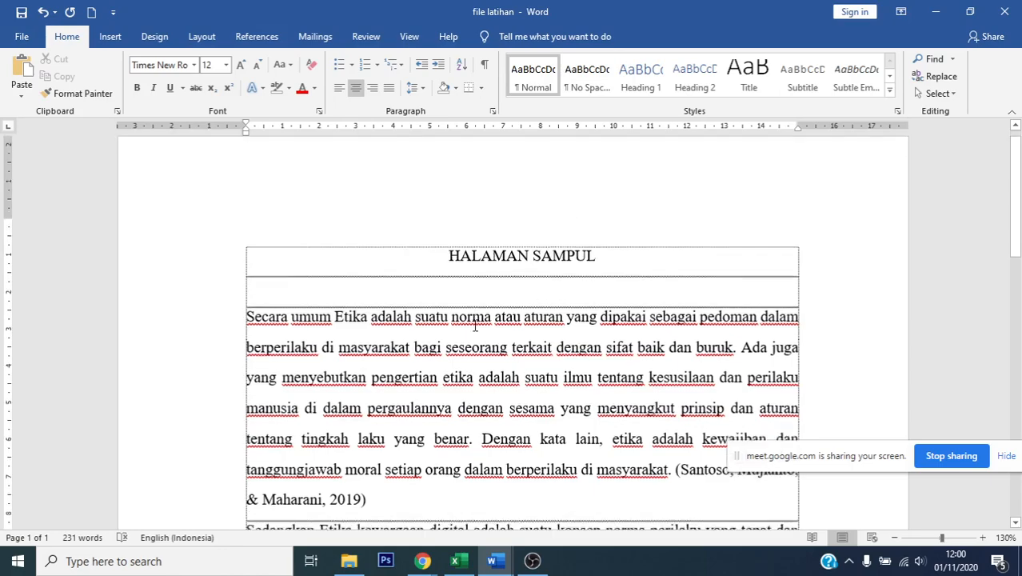
drag(248, 244, 459, 431)
drag(413, 475, 603, 454)
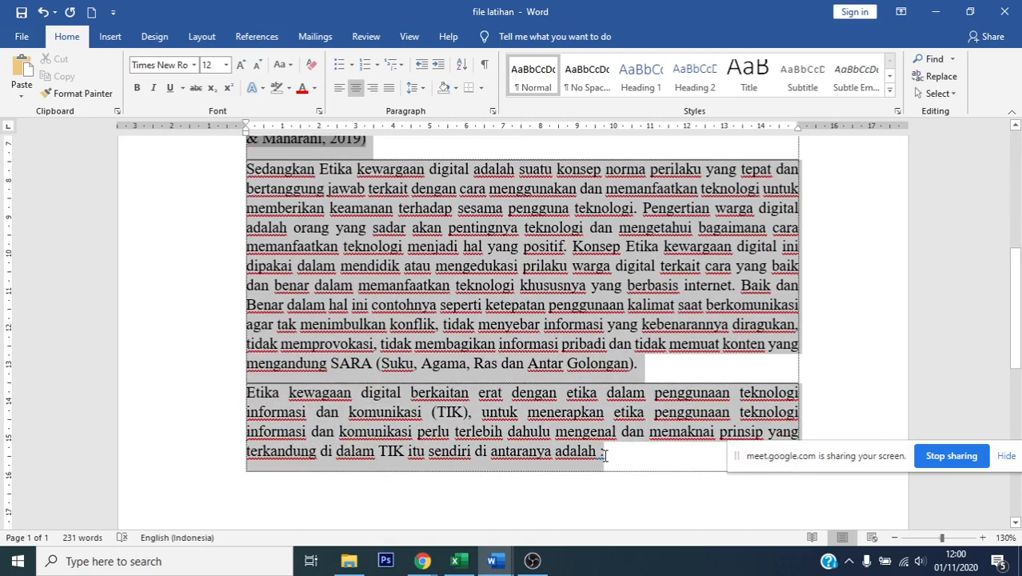
key(ctrl+v)
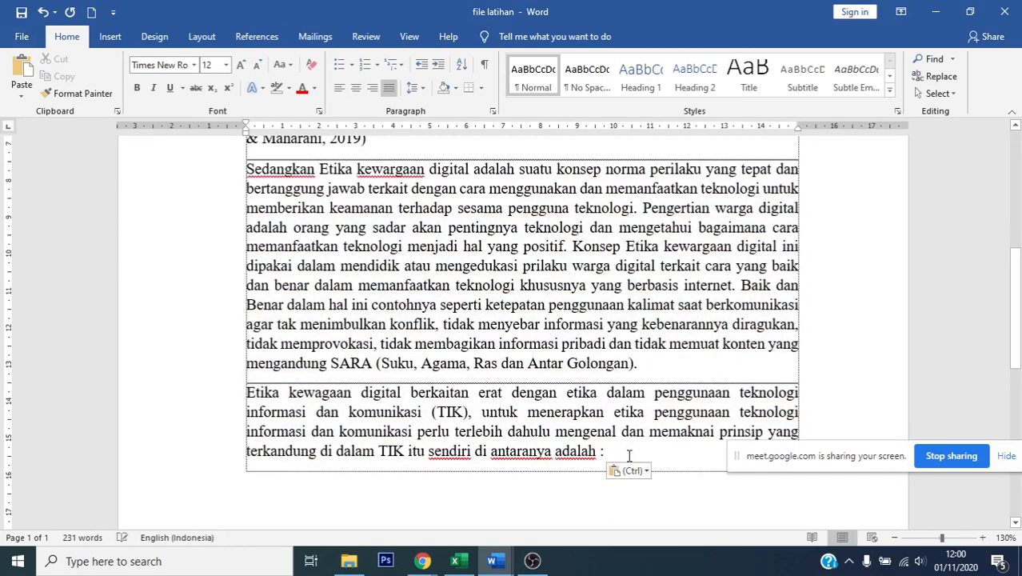
- Start a new page after the body text with the centered heading "KATA PENGANTAR" and an empty line below it
key(ctrl+Return)
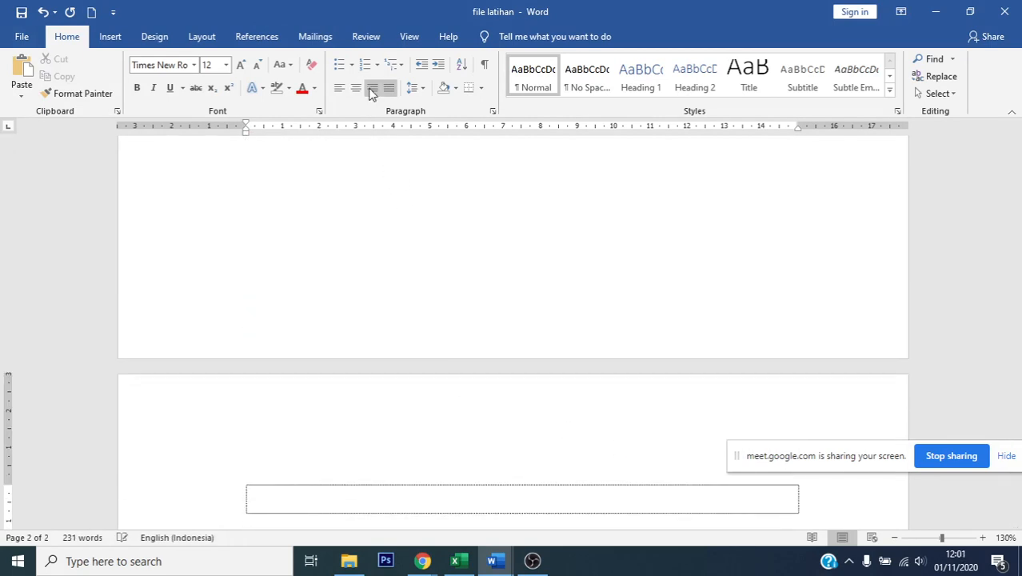
click(358, 88)
text(KATA PEMGA)
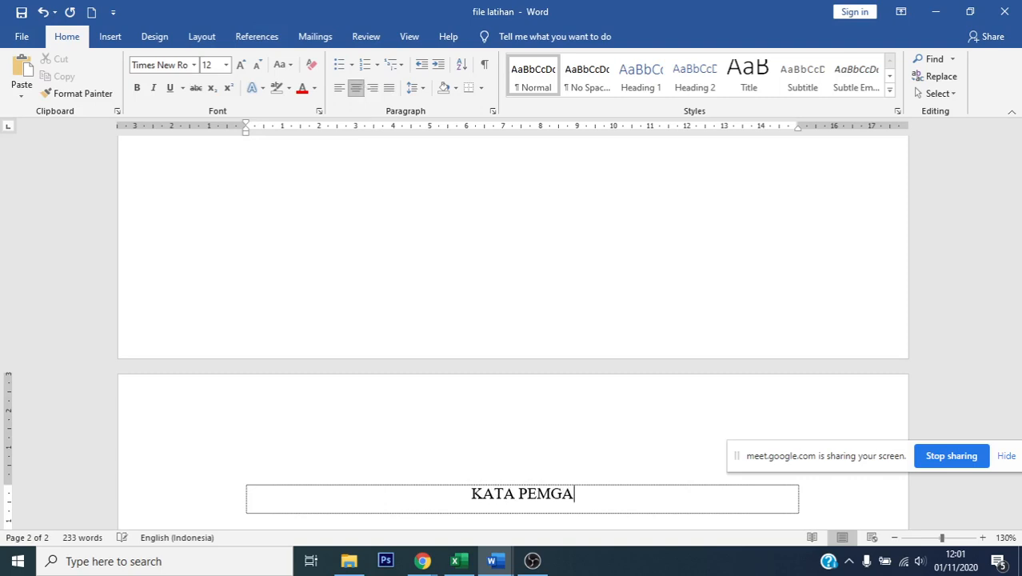
key(BackSpace)
key(BackSpace)
key(BackSpace)
text(NGANTAR)
key(Return)
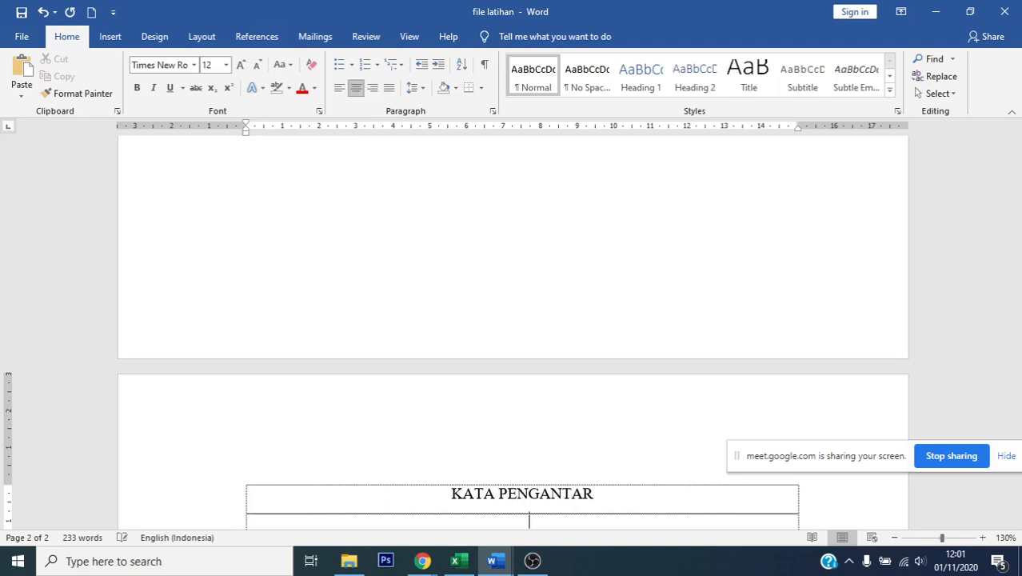
- Paste the copied paragraphs below the "KATA PENGANTAR" heading and left-align the last one
key(ctrl+v)
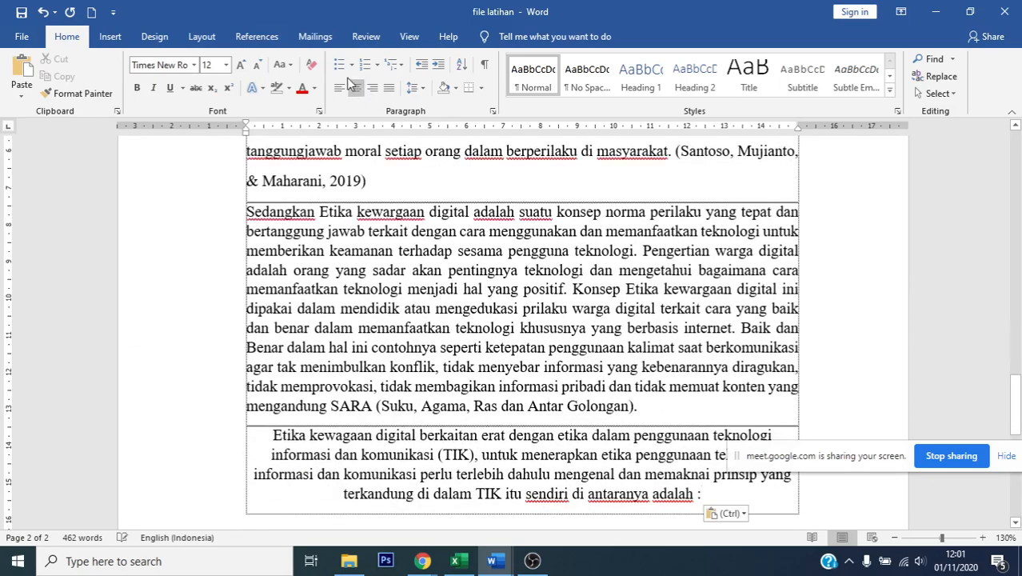
scroll(312, 182, down, 3)
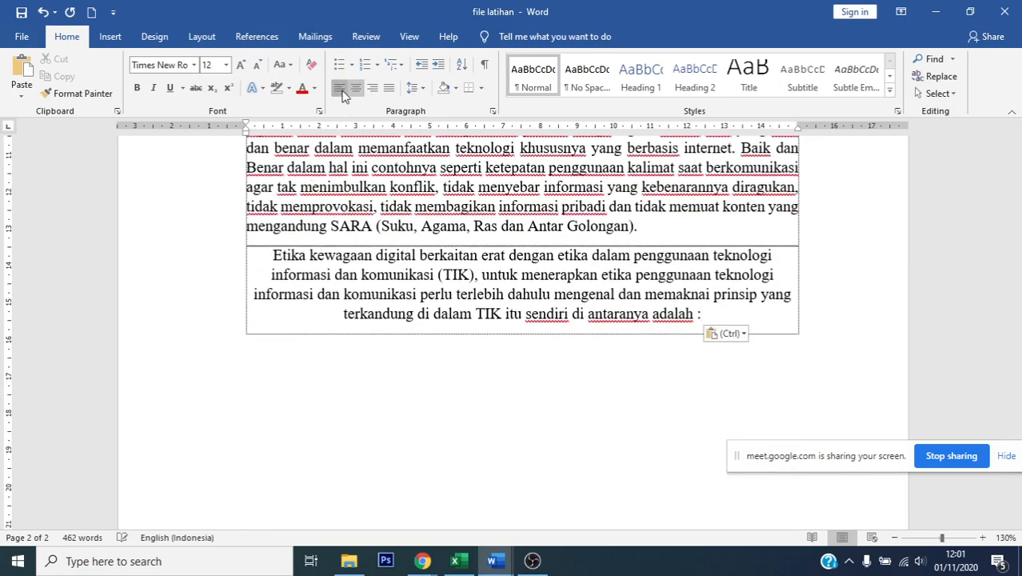
click(341, 90)
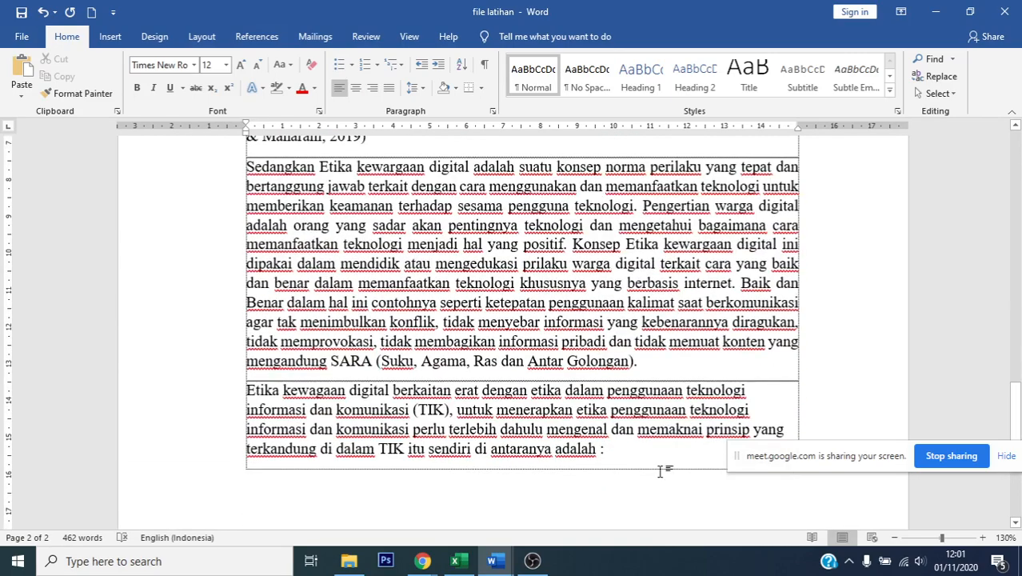
- Start a new page after the pasted paragraphs with the centered heading "DAFTAR ISI" and empty space below it
key(ctrl+Return)
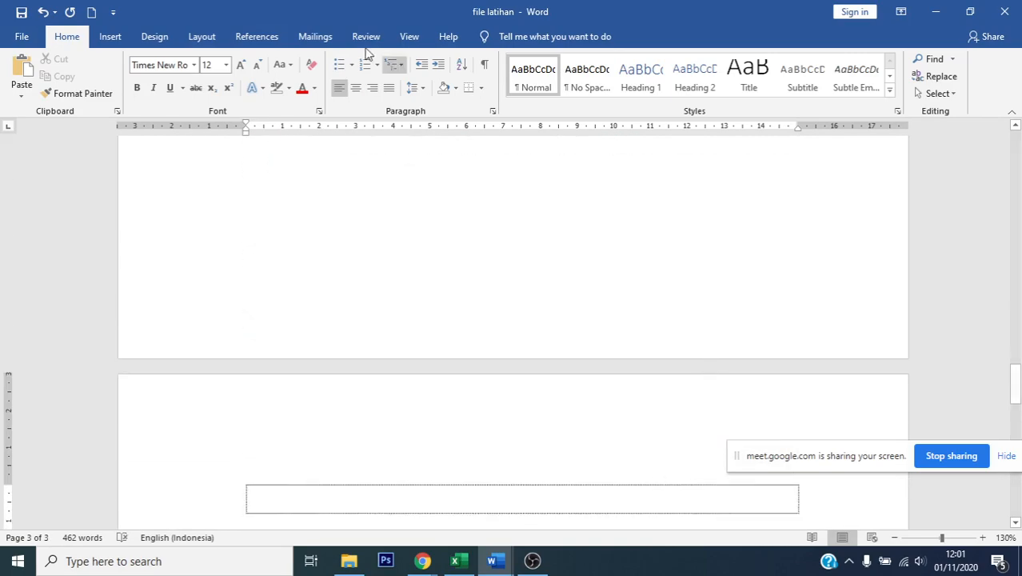
click(357, 91)
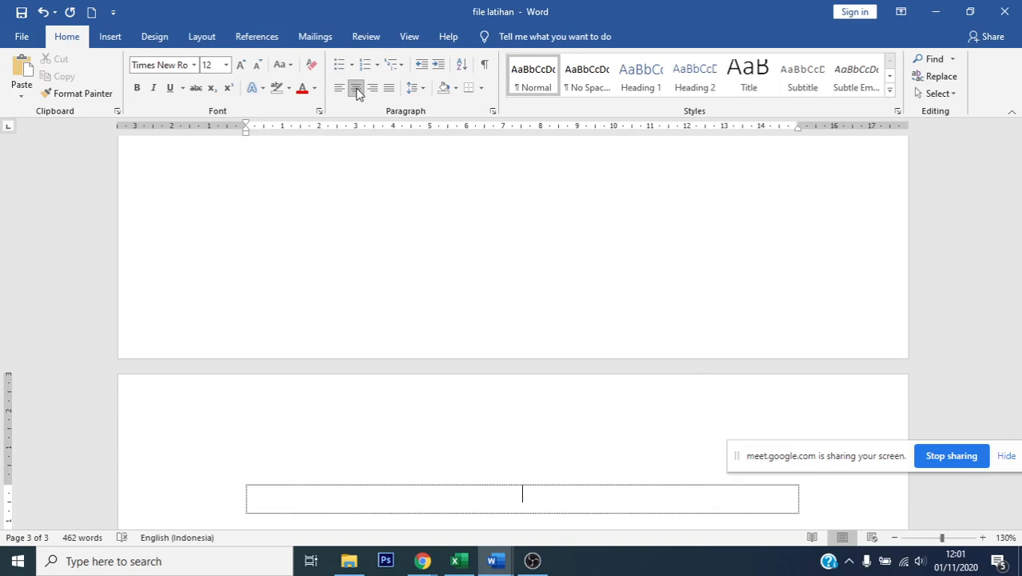
text(DAFT)
text(ISI)
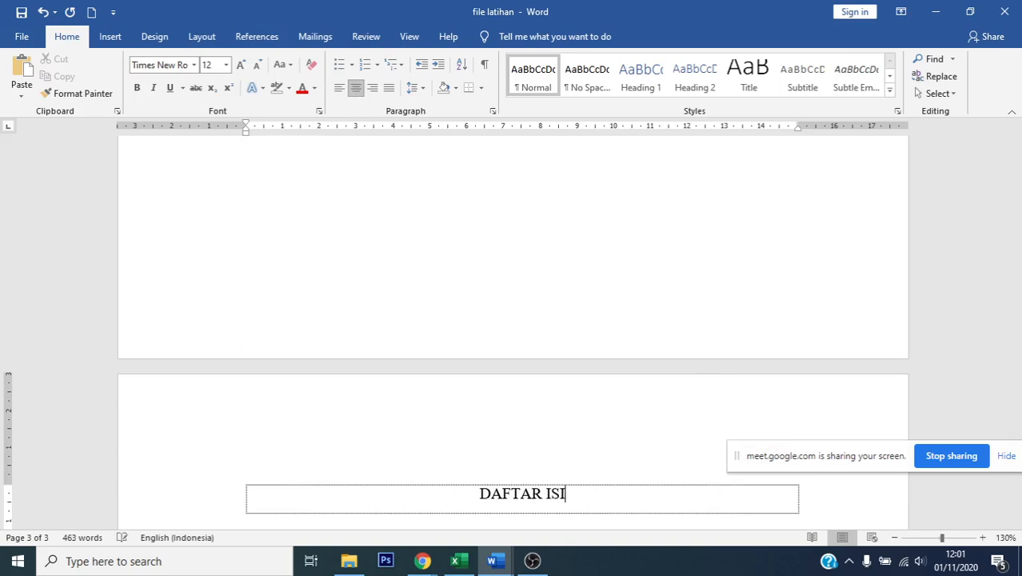
key(Tab)
key(Tab)
- Start another page with the centered heading lines "BAB I" and "PENDAHULUAN", followed by an empty line
key(ctrl+Return)
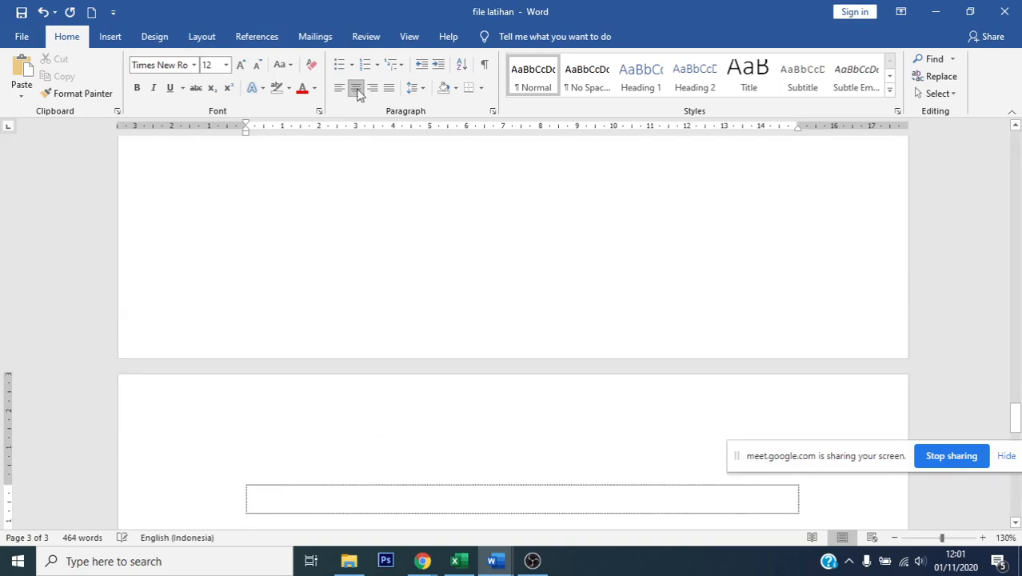
text(BAB I)
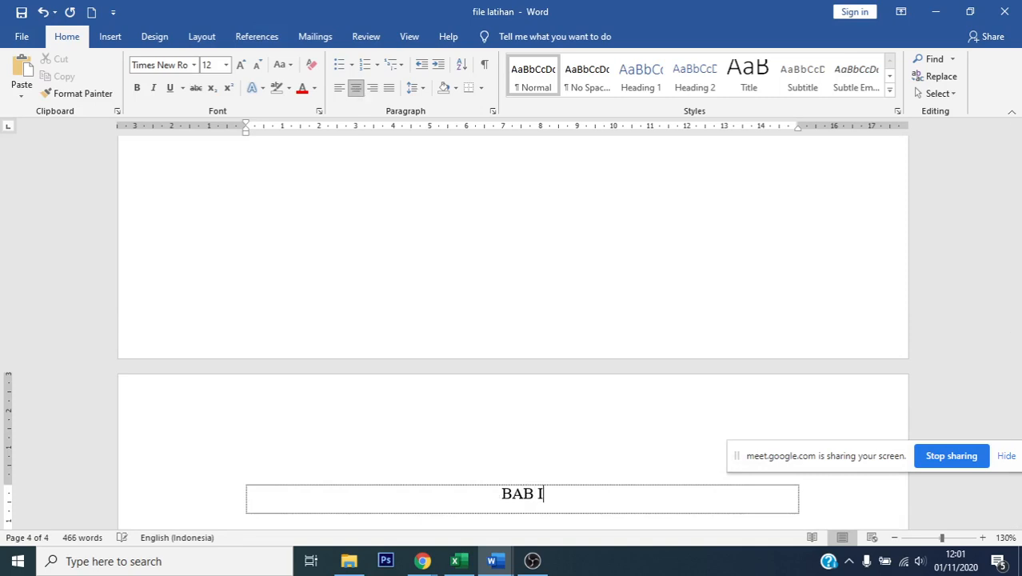
key(Tab)
text(PEN)
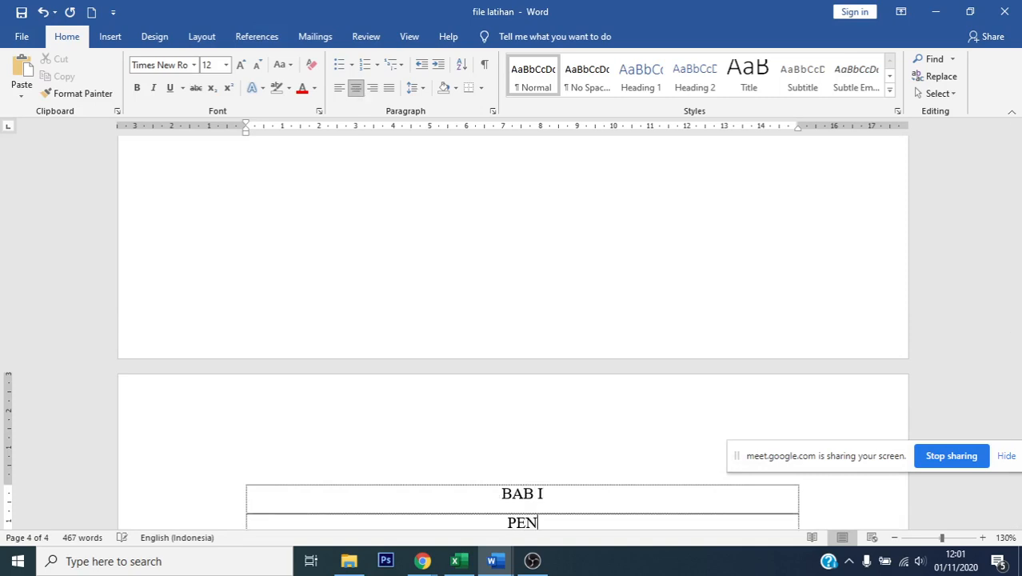
text(DAHULUAN)
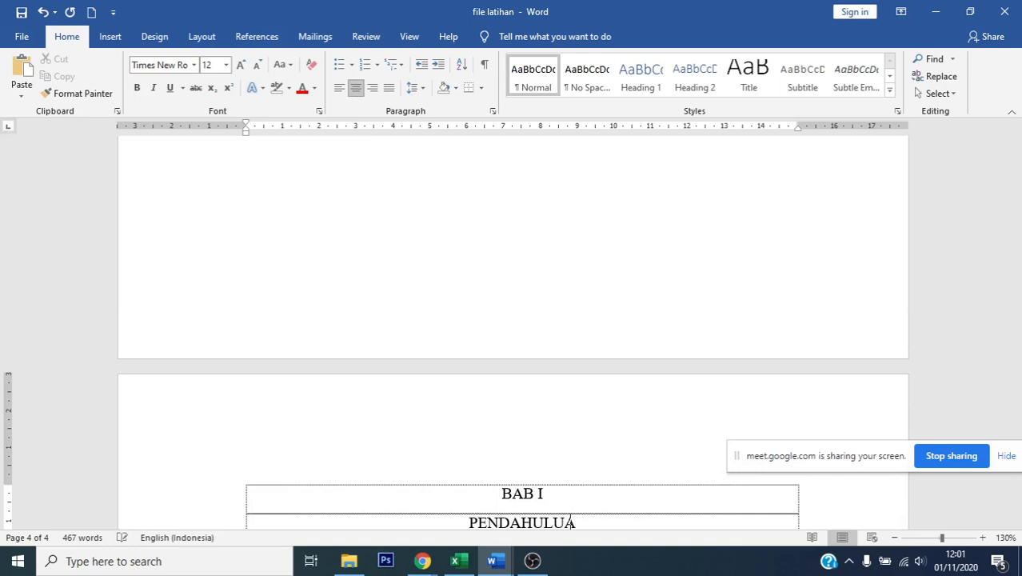
key(Tab)
key(Tab)
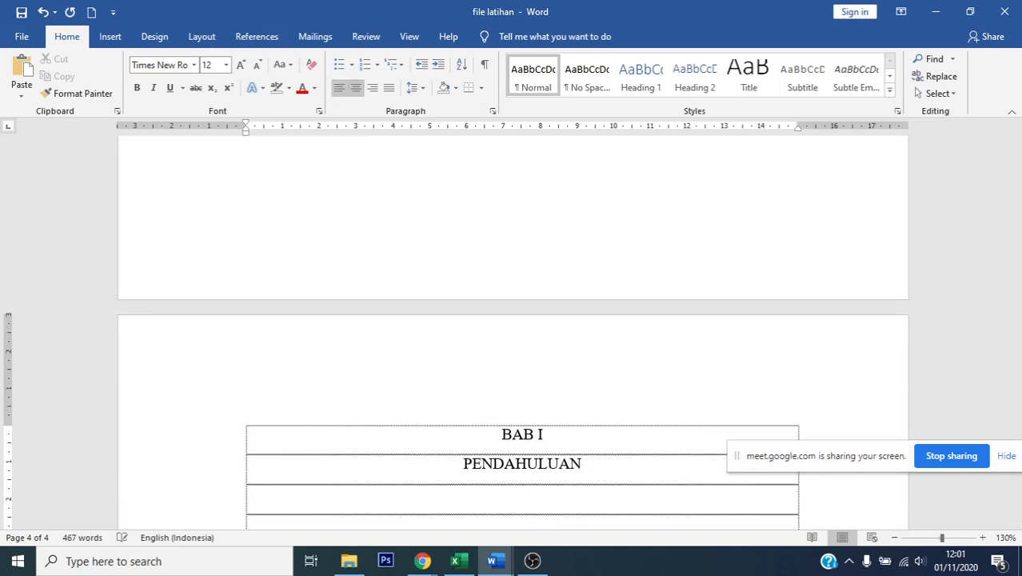
- Begin an automatic lettered list under the chapter heading with "A. Latar Belakang" as its first item
text(a)
key(BackSpace)
text(A. )
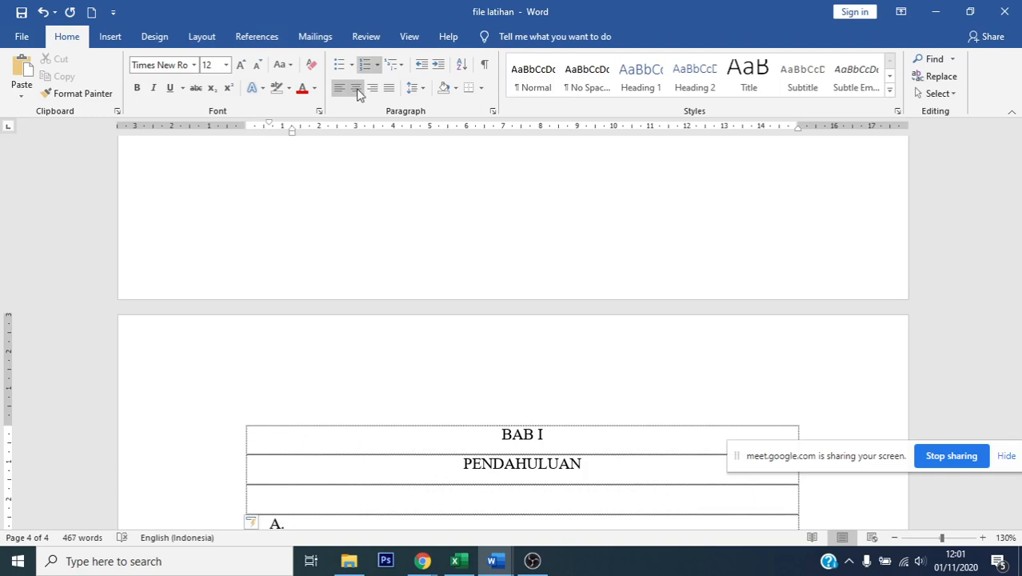
text(Latar Belakang)
key(Return)
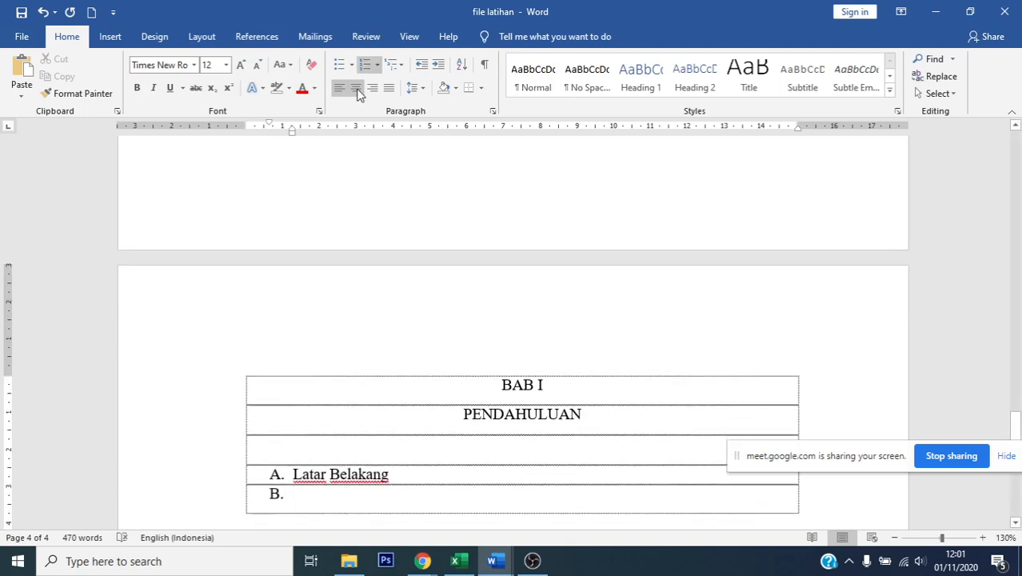
- Enter "Rumusan Masalah" as list item B, correcting the capitalization, and start the next item
text(RUmusan)
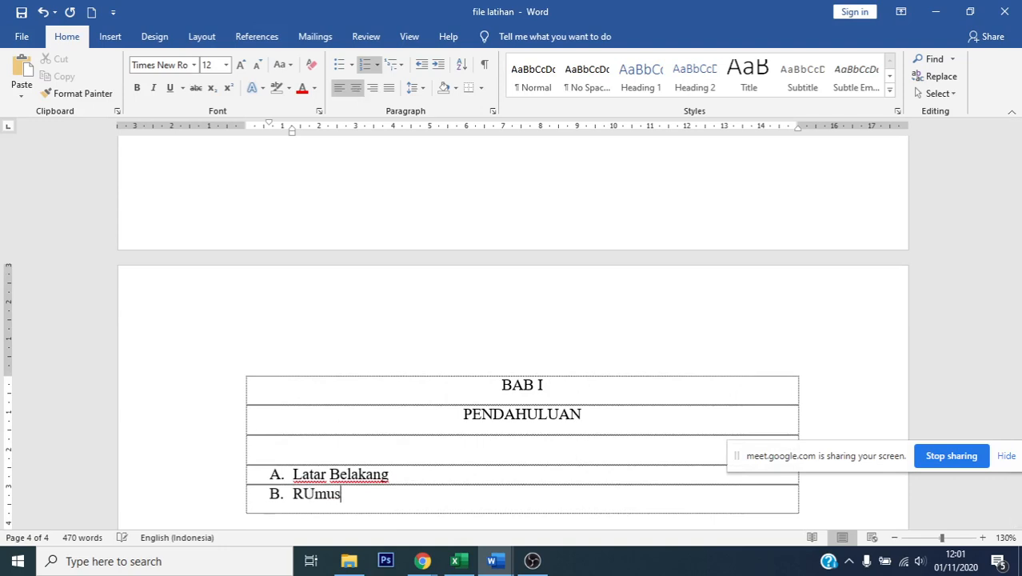
key(BackSpace)
key(BackSpace)
key(BackSpace)
key(BackSpace)
key(BackSpace)
key(BackSpace)
key(BackSpace)
text(umusan Masal)
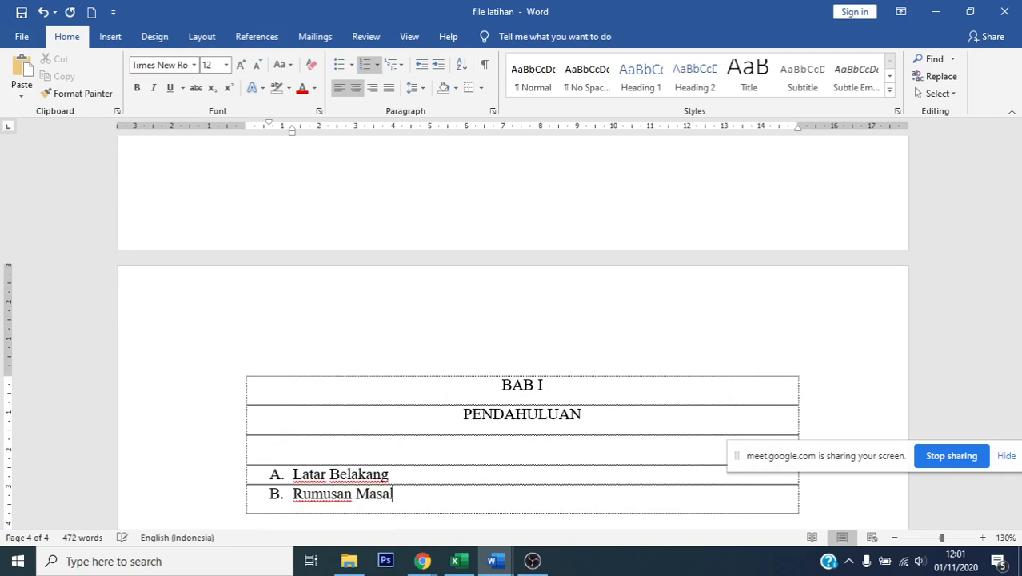
text(ah)
key(Return)
- Enter "Tujuan" as list item C with only its first letter capitalized
text(TUjuan)
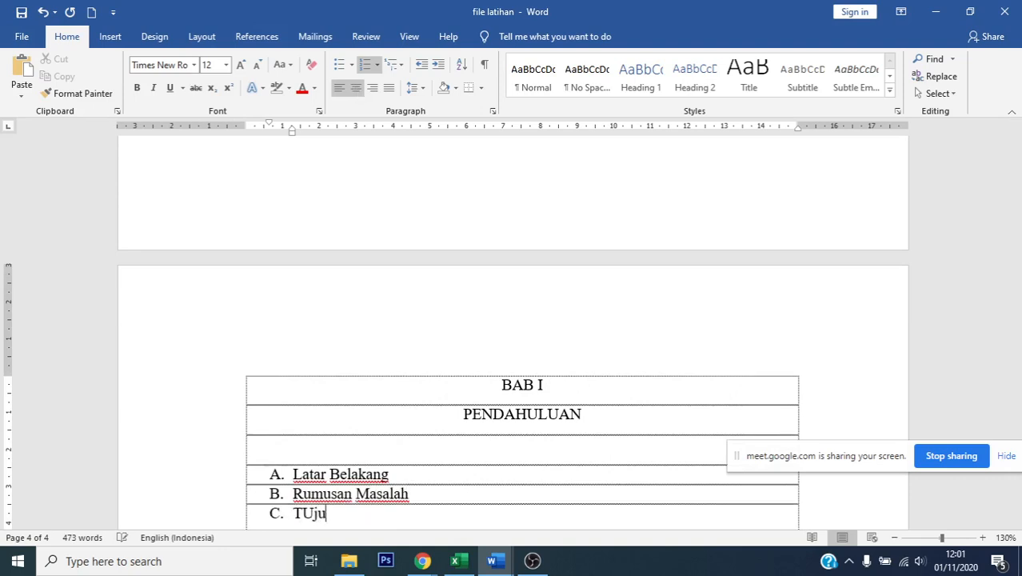
key(BackSpace)
key(BackSpace)
key(BackSpace)
key(BackSpace)
key(BackSpace)
text(ujua)
click(155, 37)
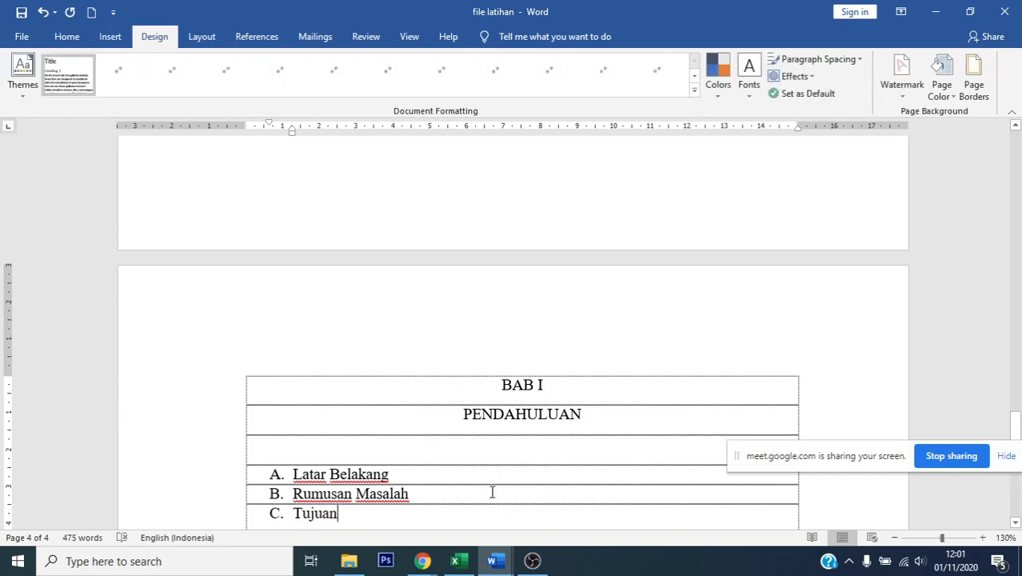
click(462, 475)
scroll(468, 458, down, 3)
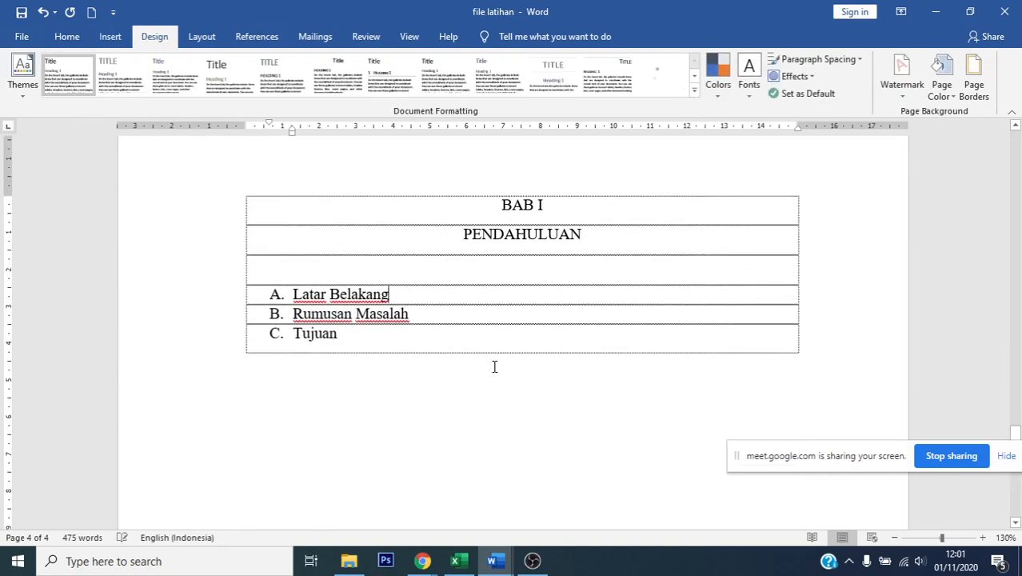
key(Return)
key(ctrl+z)
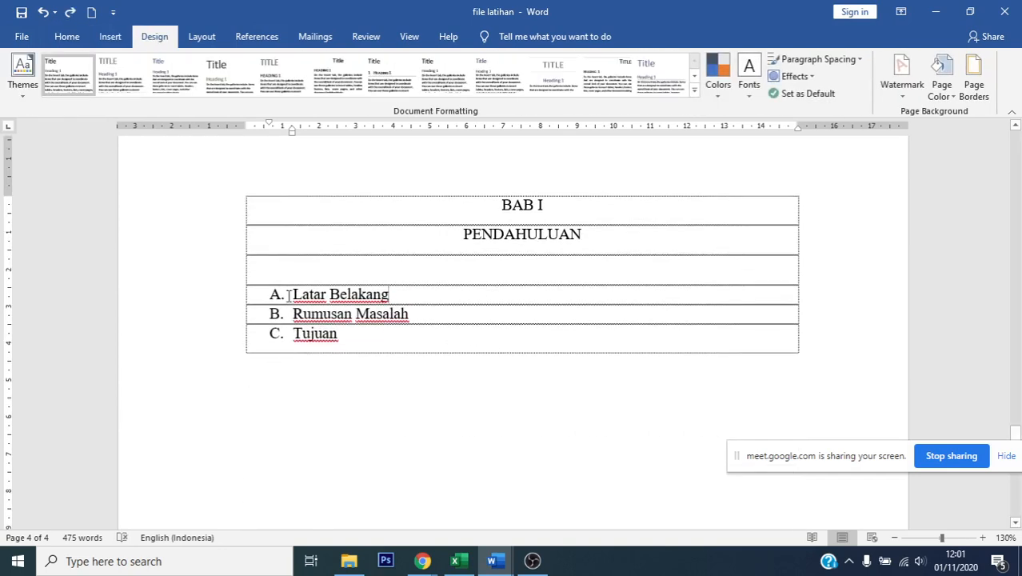
- Shift the three-item lettered list left to about the page margin and add an empty unlettered line under "Latar Belakang"
drag(289, 295, 361, 333)
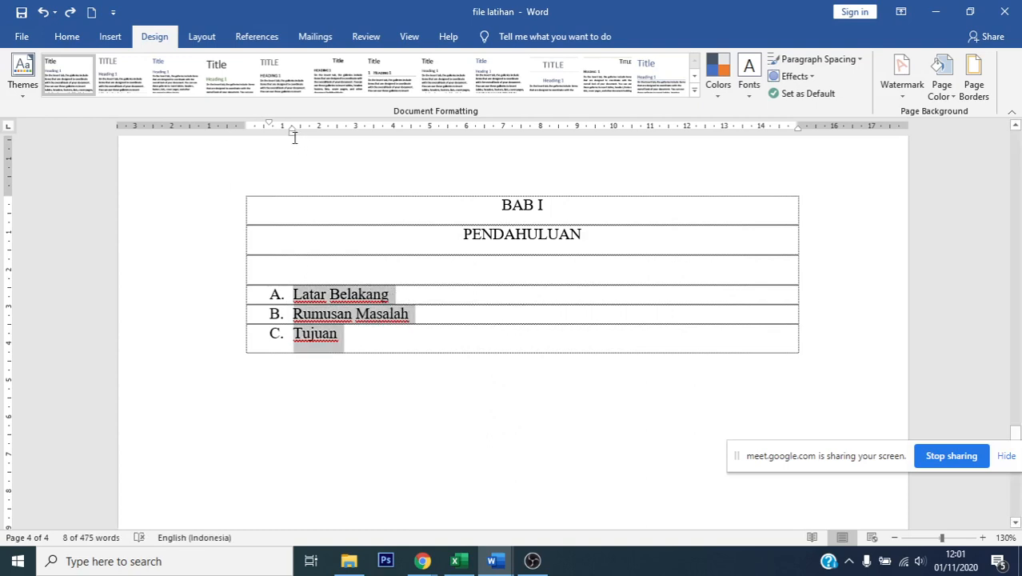
drag(290, 138, 270, 139)
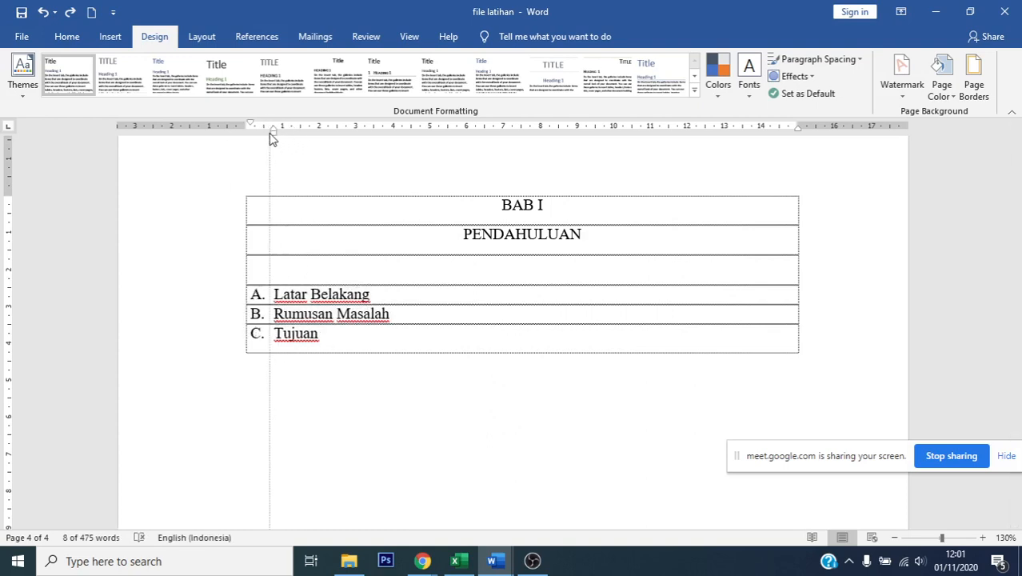
click(399, 294)
key(Return)
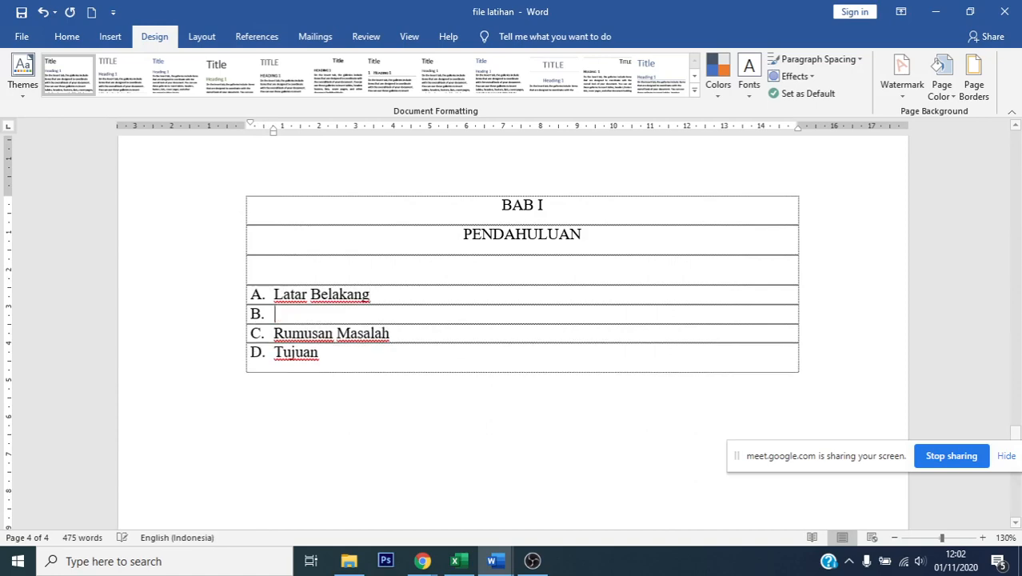
key(BackSpace)
key(ctrl+v)
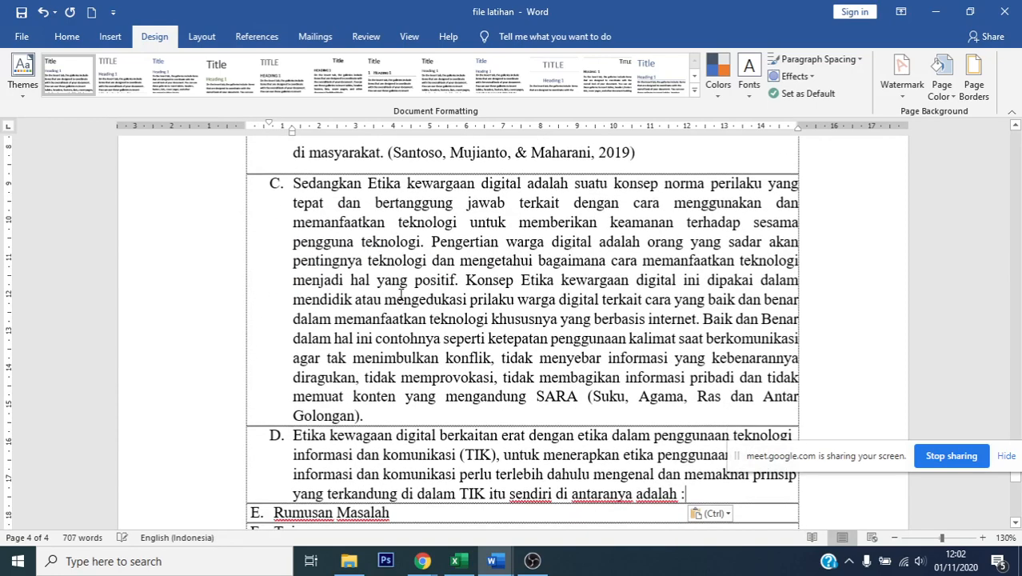
key(ctrl)
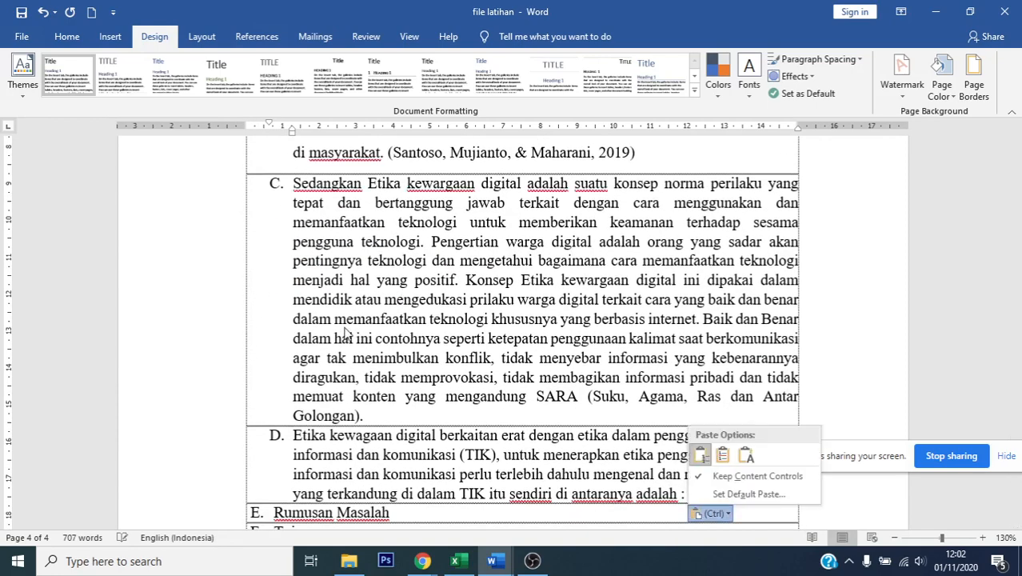
key(ctrl+z)
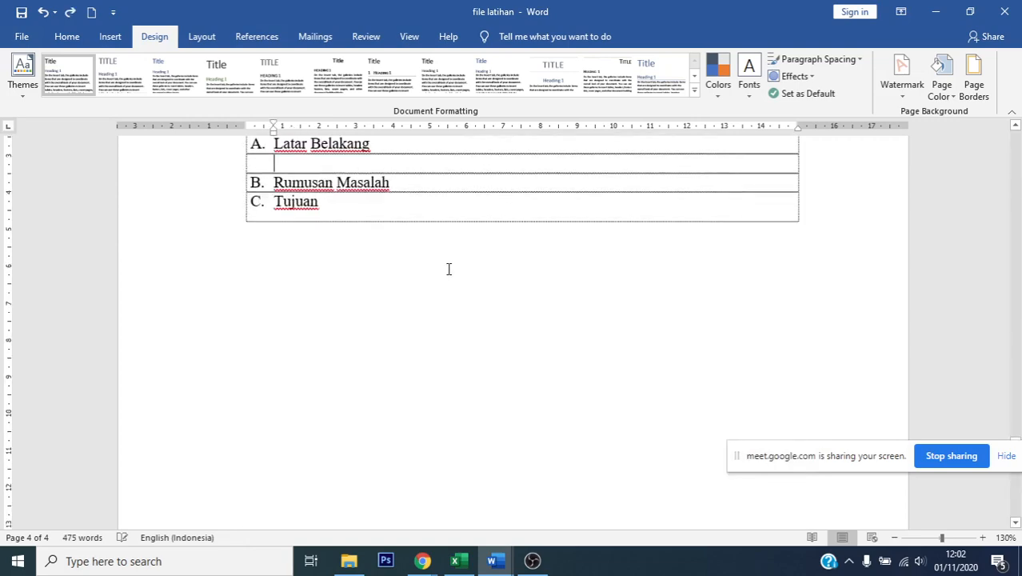
- Paste the copied paragraphs under "Latar Belakang" and bring the last one, "Etika kewagaan digital", back to the left margin
key(ctrl+v)
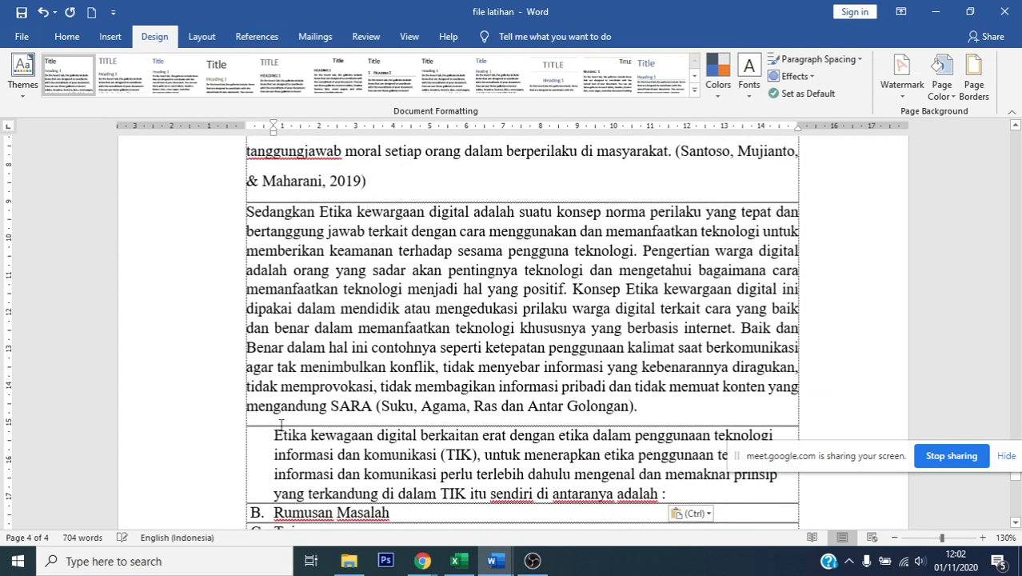
click(267, 433)
key(BackSpace)
key(Return)
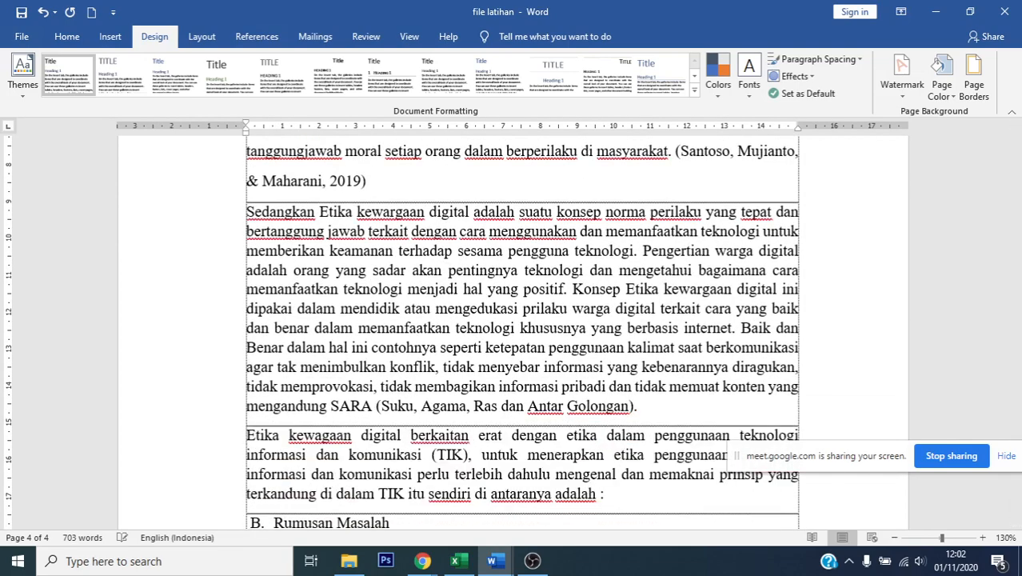
- Insert an empty unlettered line above "Rumusan Masalah" and another between "Rumusan Masalah" and "Tujuan"
scroll(518, 454, down, 3)
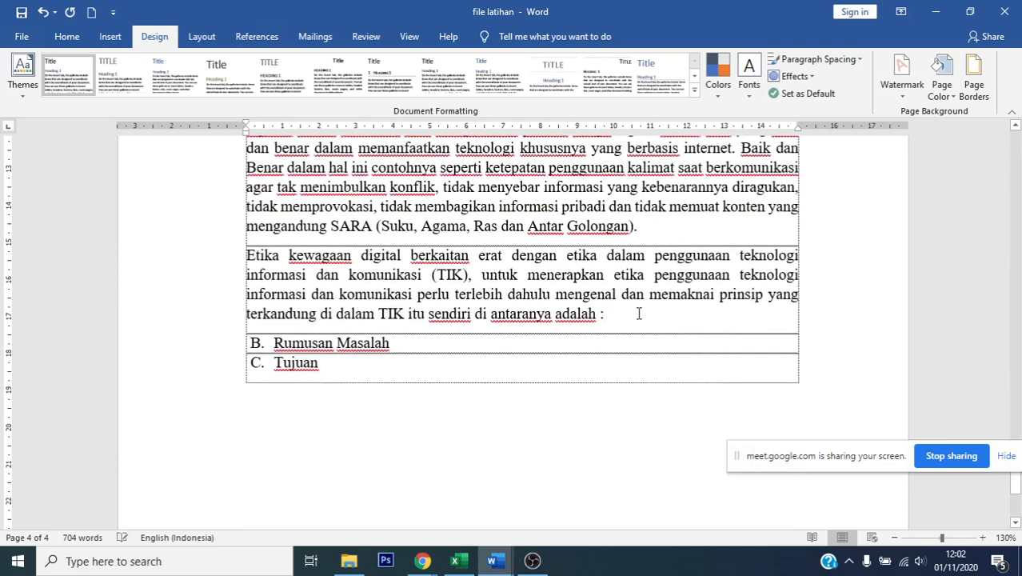
click(639, 313)
key(Return)
click(427, 381)
key(Return)
key(Return)
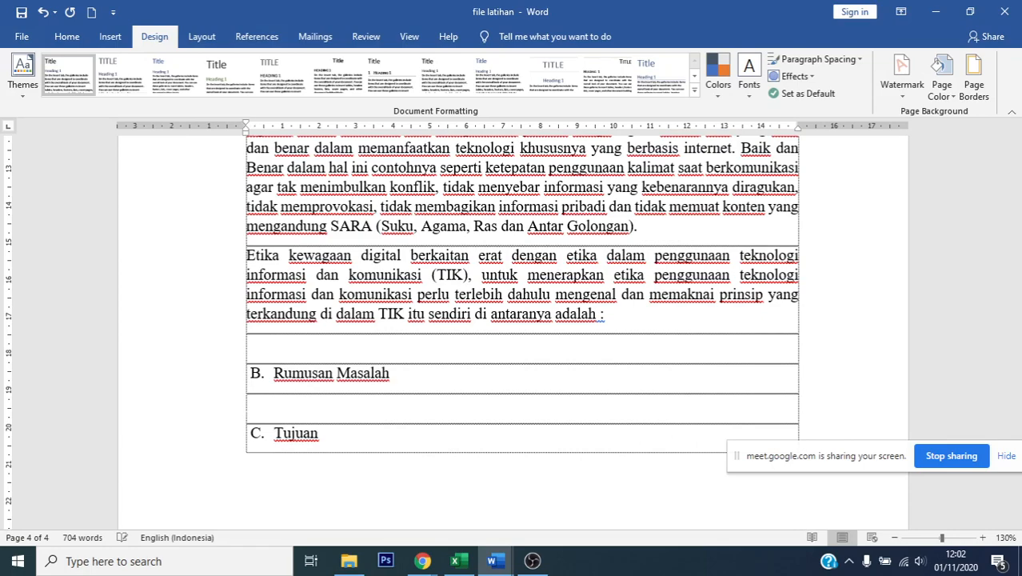
- Paste the copied paragraphs under "Rumusan Masalah" and add an empty unlettered line above "Tujuan"
key(ctrl+v)
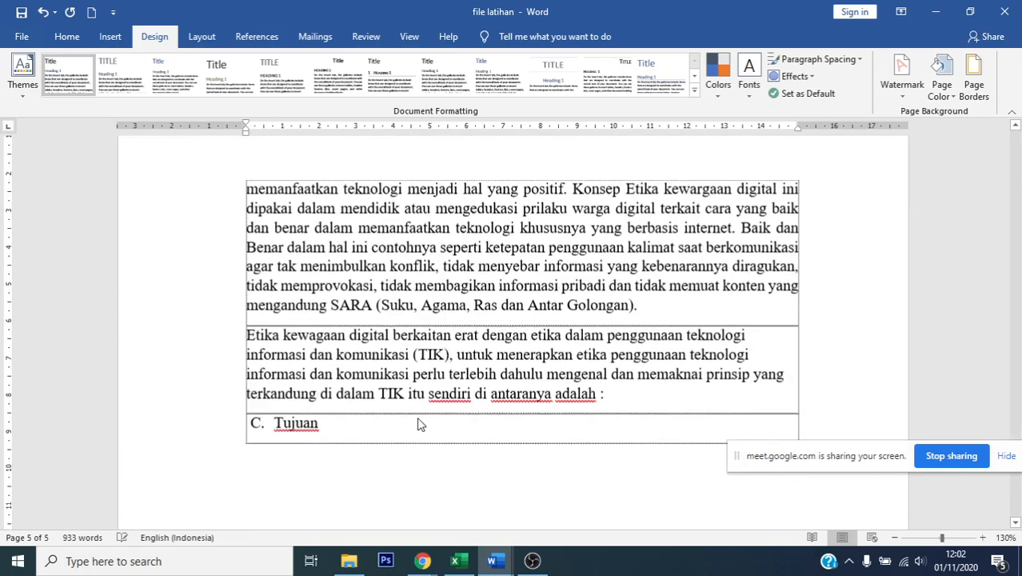
scroll(412, 335, down, 3)
key(Return)
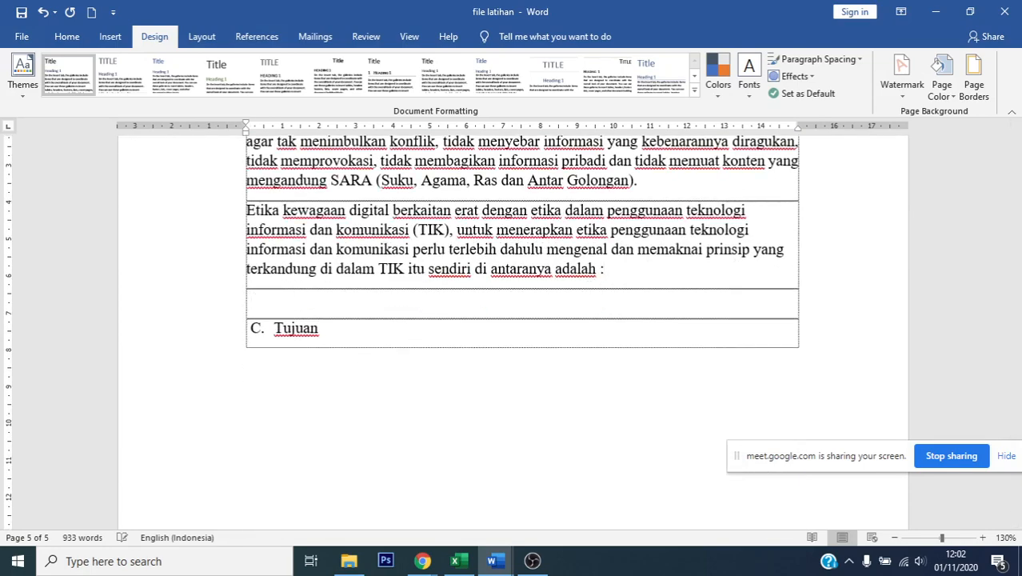
- Add an unlettered line under "Tujuan" and paste the copied paragraphs there
click(463, 326)
key(Return)
key(BackSpace)
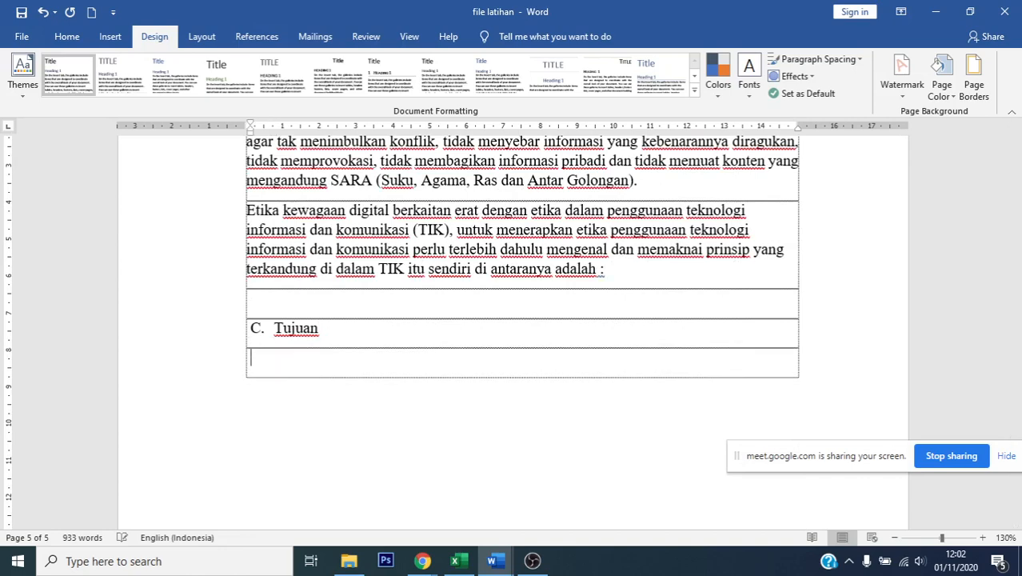
key(ctrl+v)
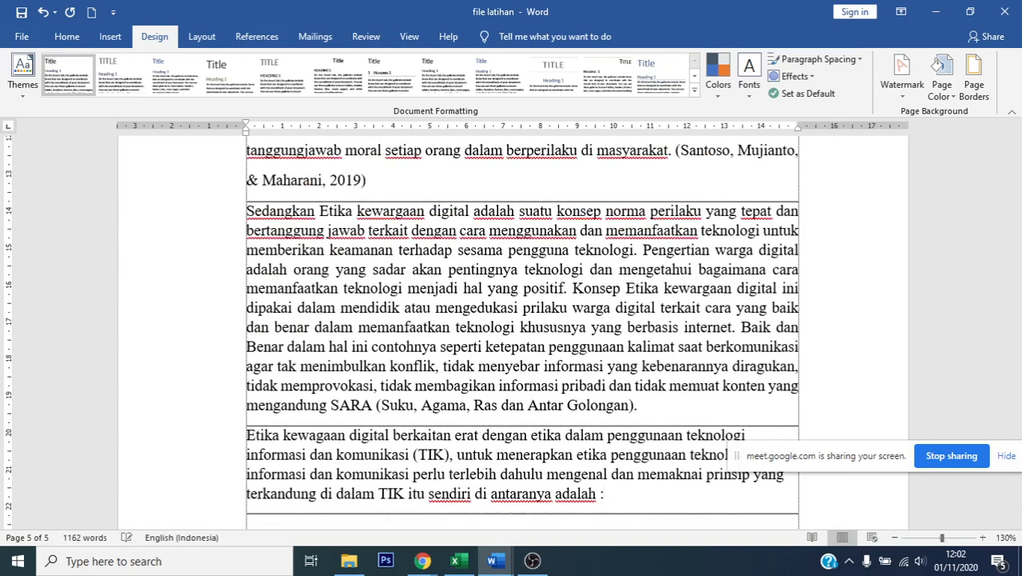
- Start a new page with the centered chapter heading "BAB II" and the title "LANDASAN TEORI" on the line below
scroll(451, 330, down, 7)
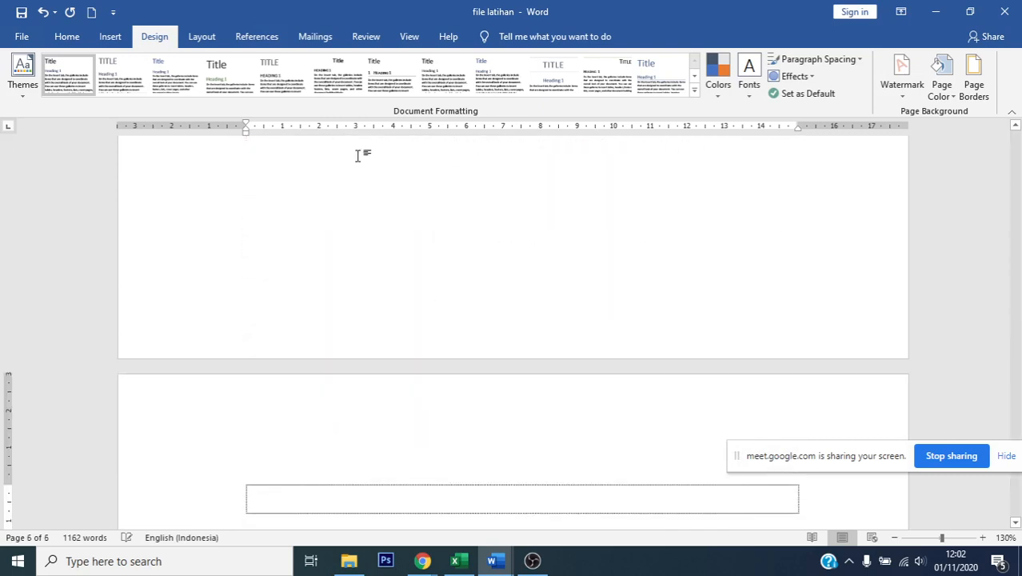
click(68, 37)
click(356, 88)
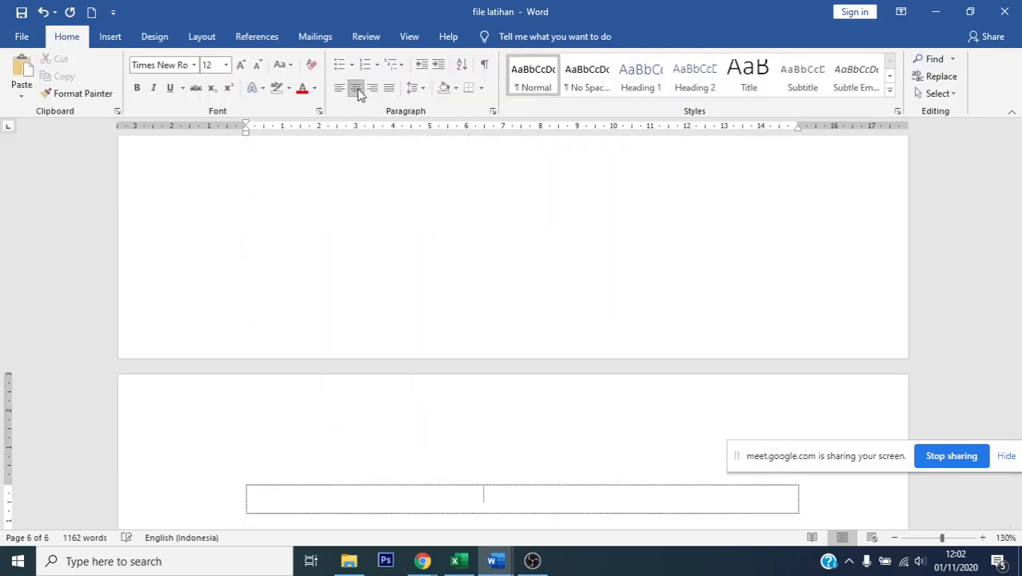
text(BAB II)
key(Tab)
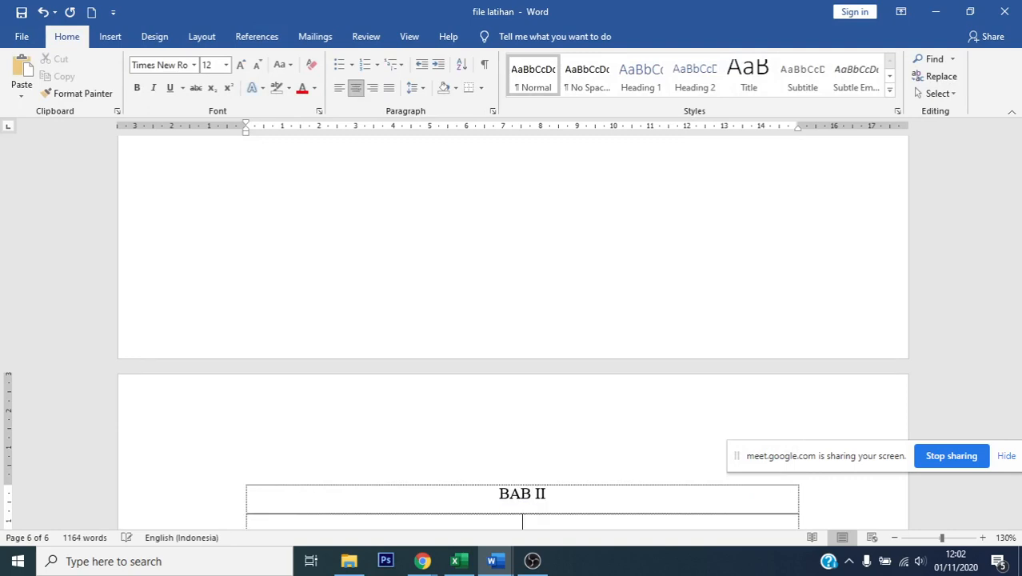
text(LANDASAN TEROR)
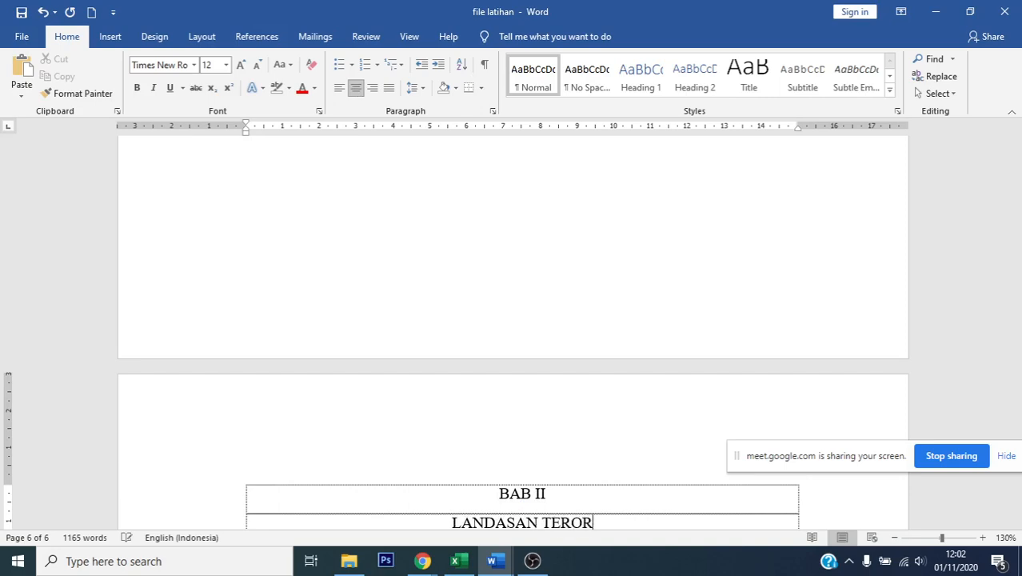
key(BackSpace)
key(BackSpace)
key(BackSpace)
text(ORI)
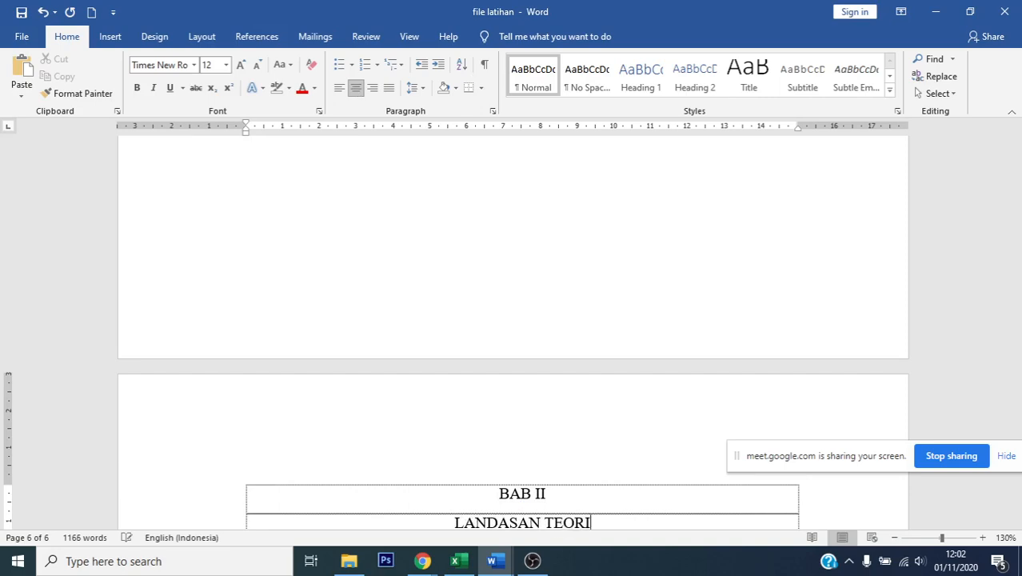
- Fill the "LANDASAN TEORI" chapter with five copies of the copied paragraphs, left-aligning the last paragraph of the first copy
key(Tab)
key(Tab)
text(Secara umum Etika adalah suatu norma atau aturan yang dipakai sebagai pedoman dalam berperilaku di masyarakat bagi seseorang terkait dengan sifat baik dan buruk. Ada juga yang menyebutkan pengertian etika adalah suatu ilmu tentang kesusilaan dan perilaku manusia di dalam pergaulannya dengan sesama yang menyangkut prinsip dan aturan tentang tingkah laku yang benar. Dengan kata lain, etika adalah kewajiban dan tanggungjawab moral setiap orang dalam berperilaku di masyarakat. (Santoso, Mujianto, & Maharani, 2019) Sedangkan Etika kewargaan digital adalah suatu konsep norma perilaku yang tepat dan bertanggung jawab terkait dengan cara menggunakan dan memanfaatkan teknologi untuk memberikan keamanan terhadap sesama pengguna teknologi. Pengertian warga digital adalah orang yang sadar akan pentingnya teknologi dan mengetahui bagaimana cara memanfaatkan teknologi menjadi hal yang positif. Konsep Etika kewargaan digital ini dipakai dalam mendidik atau mengedukasi prilaku warga digital terkait cara yang baik dan benar dalam memanfaatkan teknologi khususnya yang berbasis internet. Baik dan Benar dalam hal ini contohnya seperti ketepatan penggunaan kalimat saat berkomunikasi agar tak menimbulkan konflik, tidak menyebar informasi yang kebenarannya diragukan, tidak memprovokasi, tidak membagikan informasi pribadi dan tidak memuat konten yang mengandung SARA (Suku, Agama, Ras dan Antar Golongan). Etika kewagaan digital berkaitan erat dengan etika dalam penggunaan teknologi informasi dan komunikasi (TIK), untuk menerapkan etika penggunaan teknologi informasi dan komunikasi perlu terlebih dahulu mengenal dan memaknai prinsip yang terkandung di dalam TIK itu sendiri di antaranya adalah :)
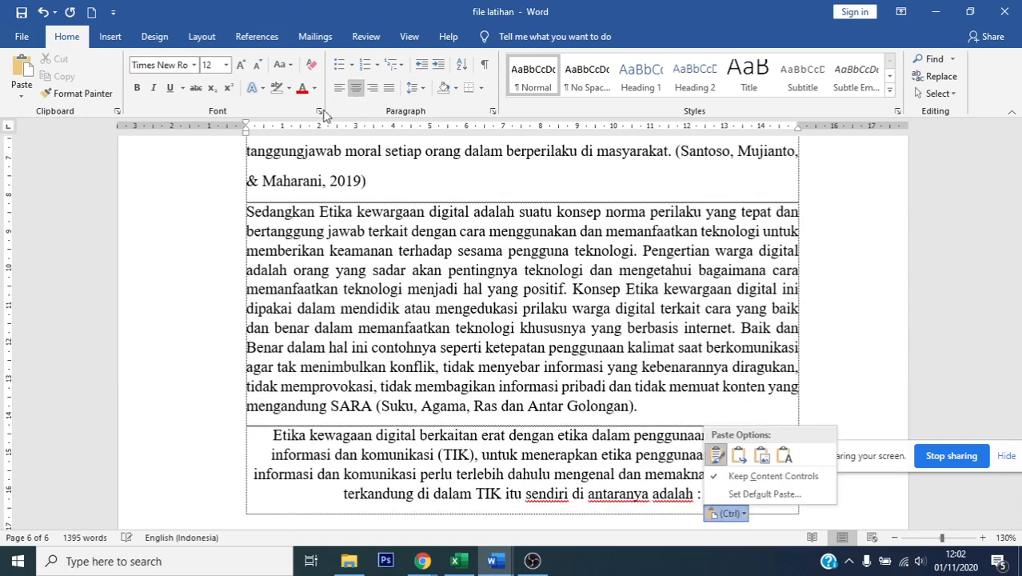
key(ctrl+l)
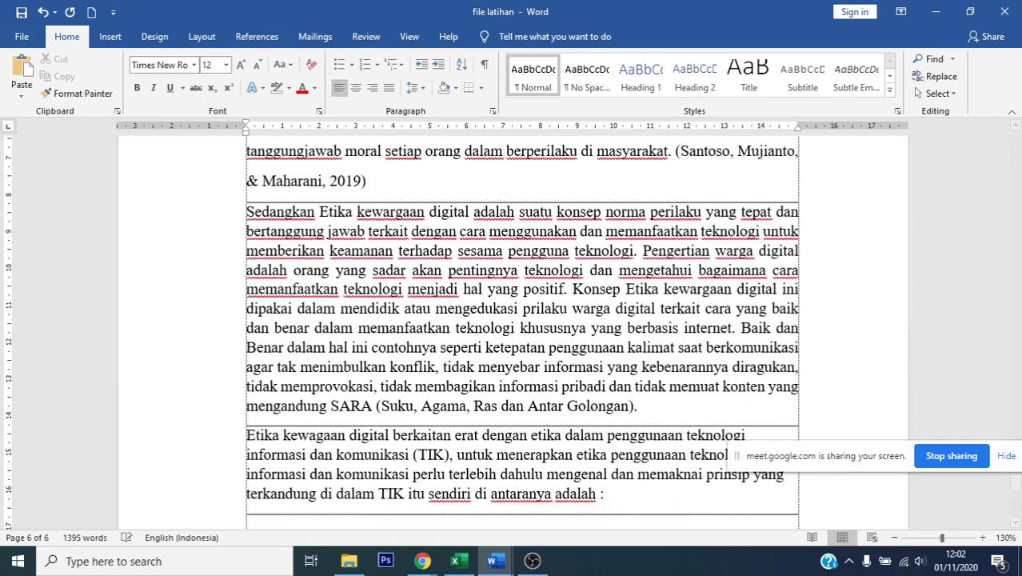
key(ctrl+v)
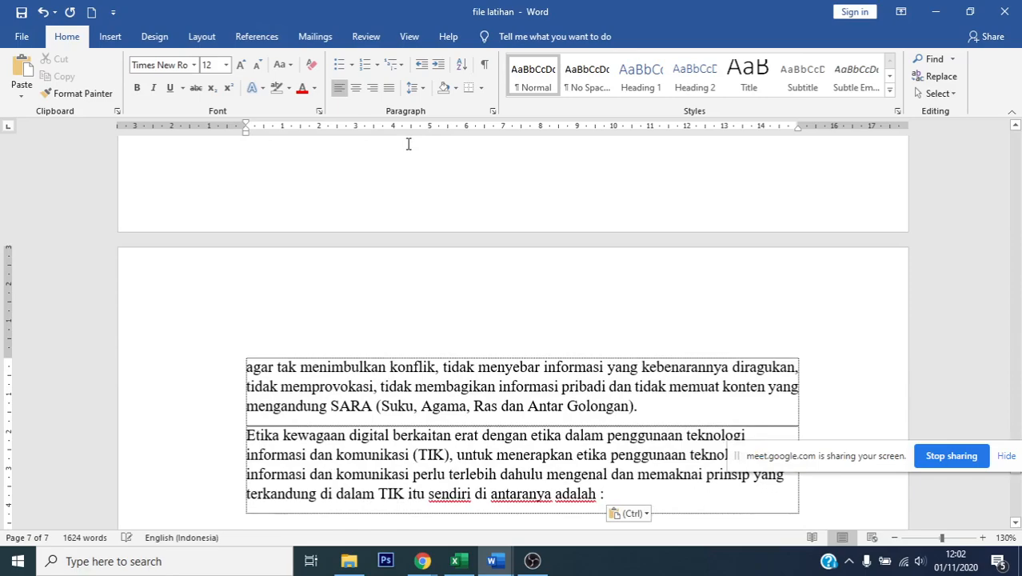
key(ctrl+v)
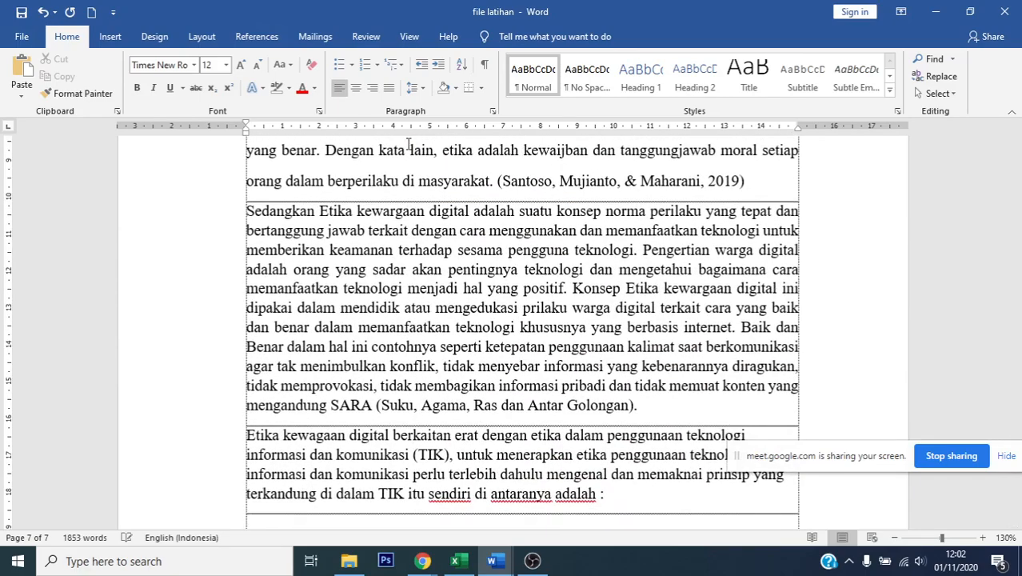
key(ctrl+v)
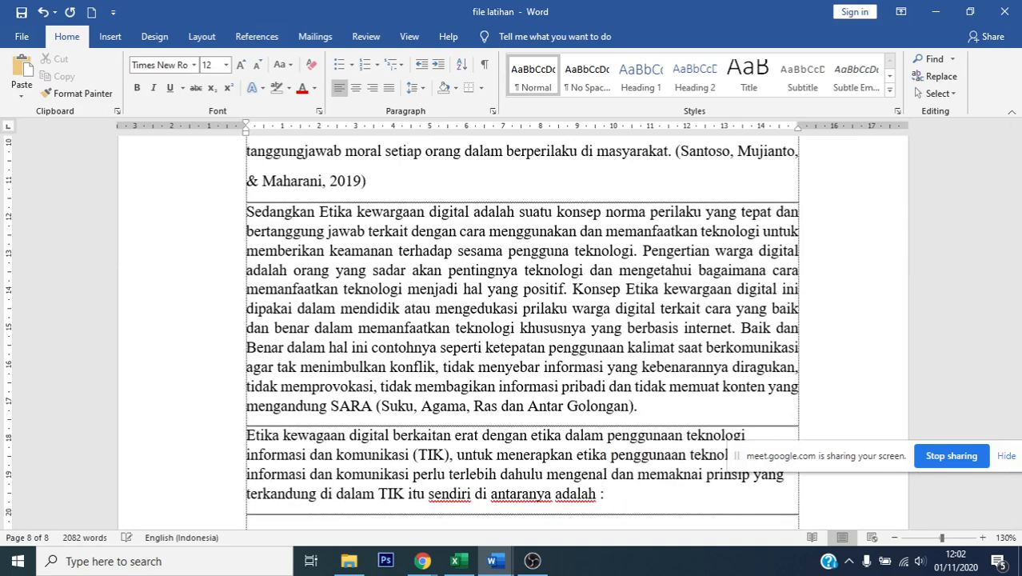
key(ctrl+v)
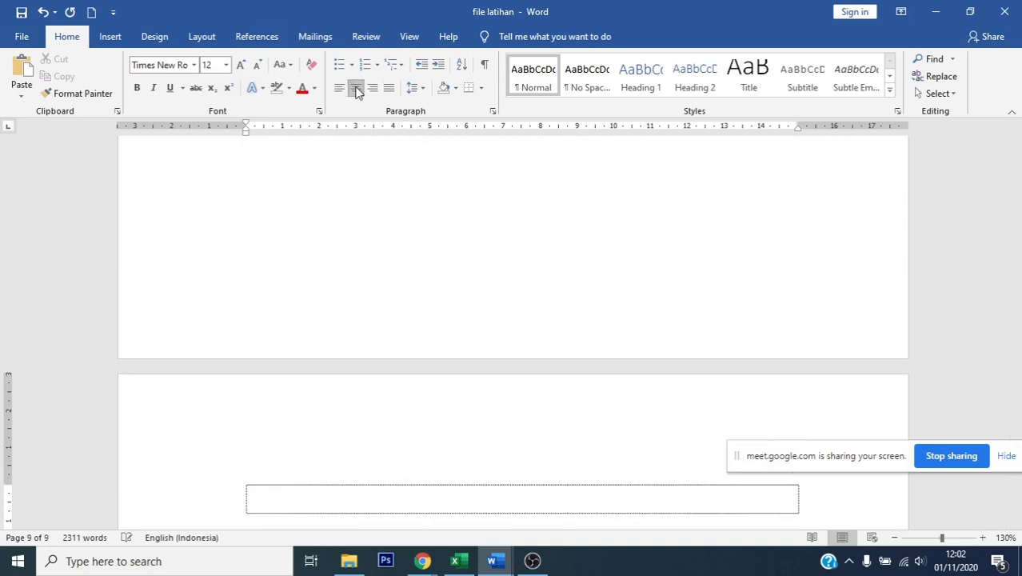
- Head a new page with the centered lines "BAB III" and "METODE PENELITIAN", followed by an empty line
text(BAB III)
key(Return)
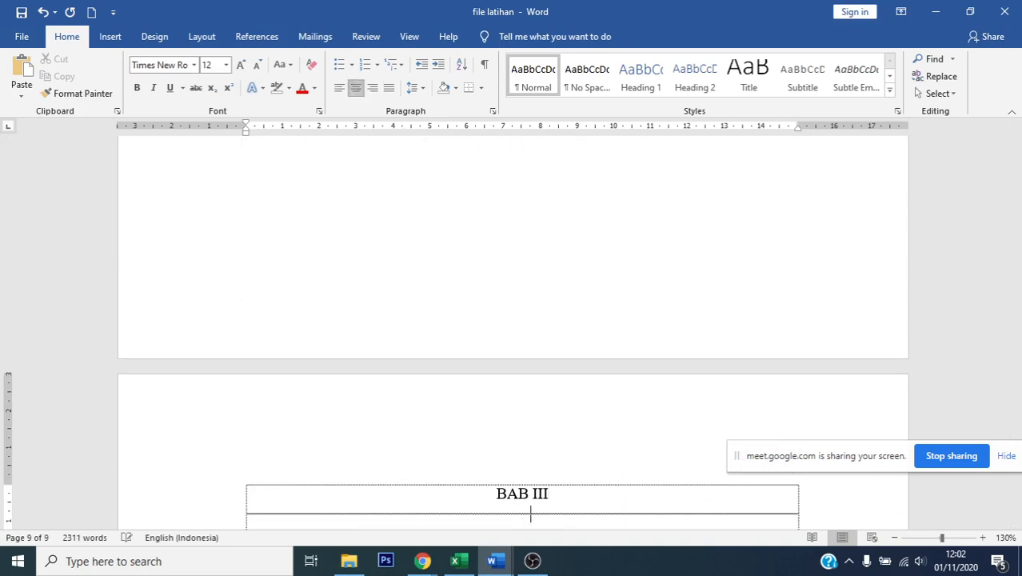
text(METODE )
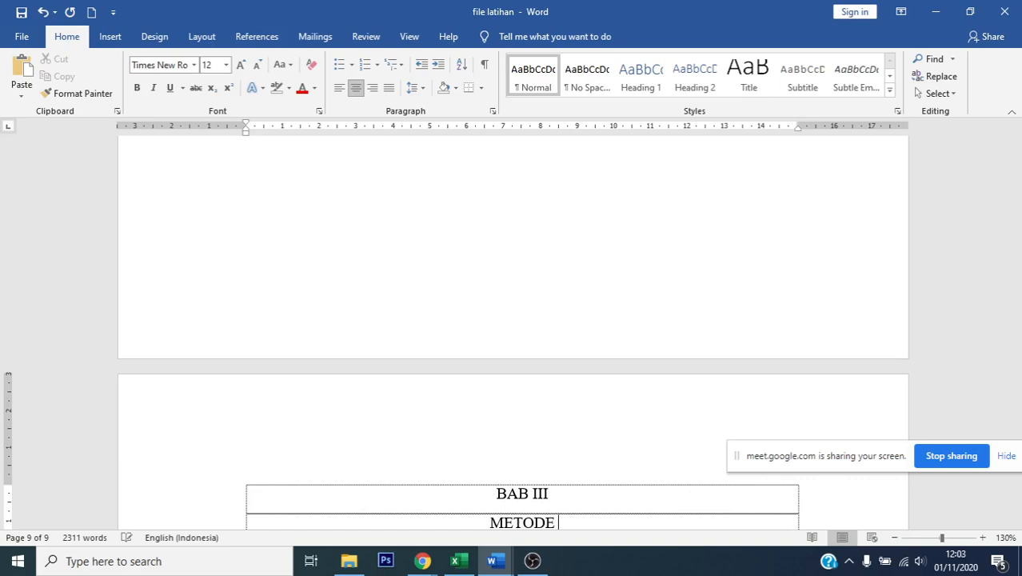
text(PENELITIAN)
key(Return)
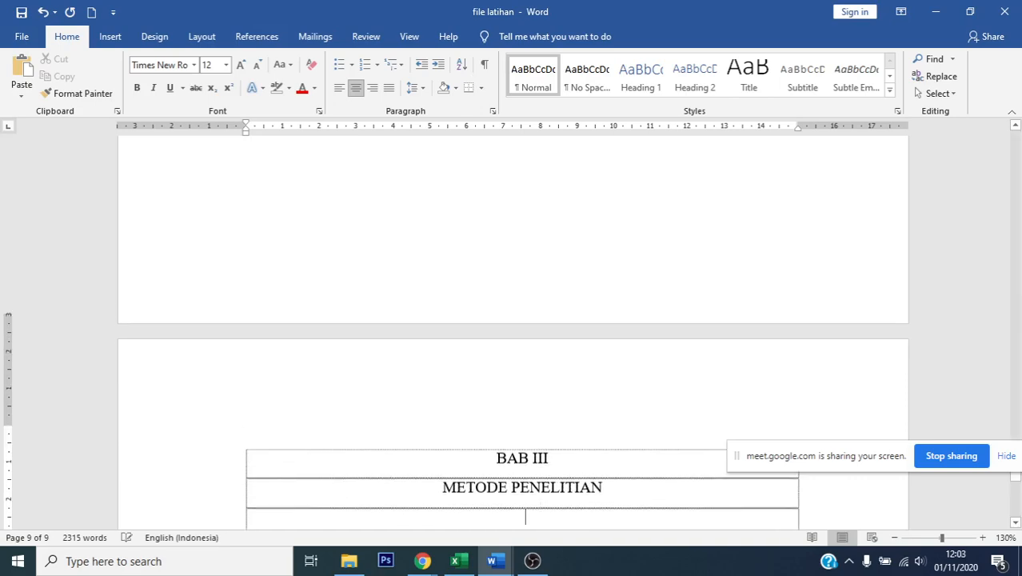
- Fill the "METODE PENELITIAN" chapter with three copies of the copied paragraphs, left-aligning the last paragraph of the first copy
key(ctrl+v)
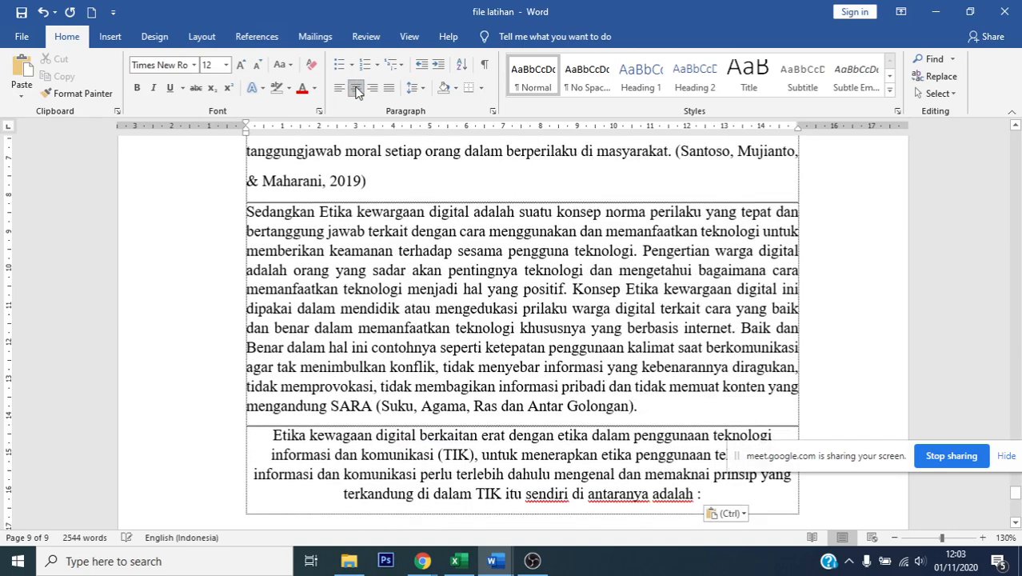
click(339, 89)
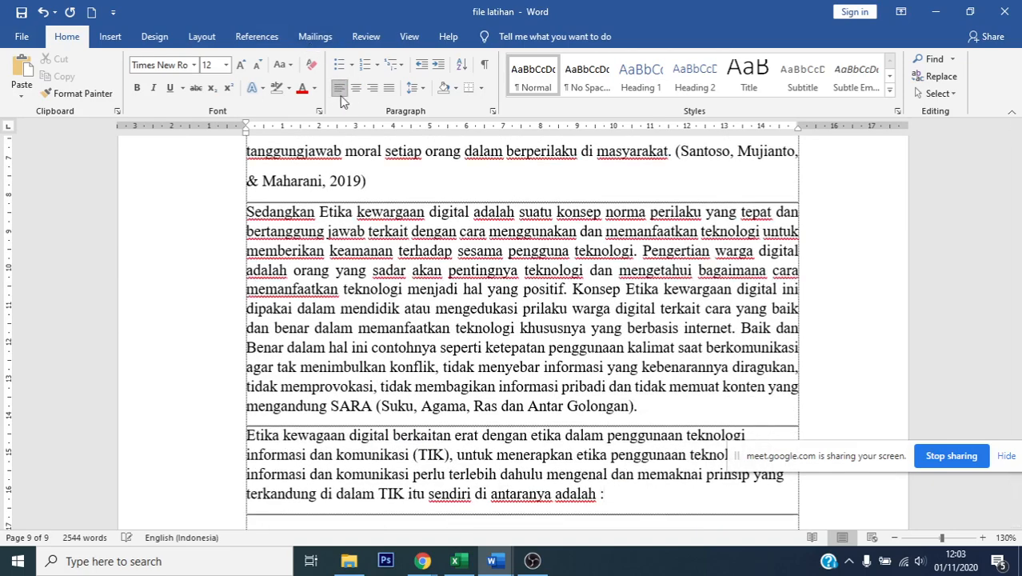
key(ctrl+v)
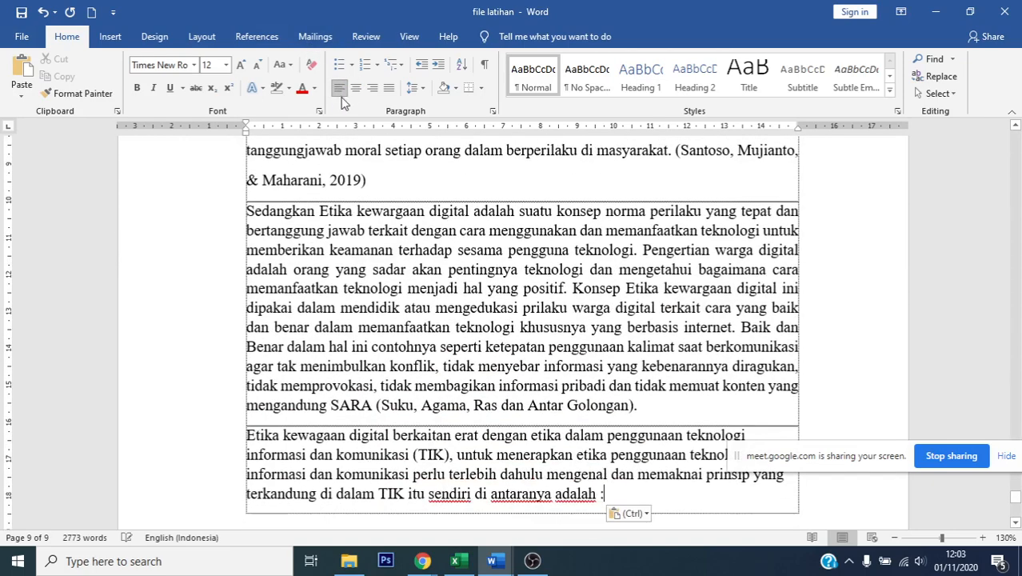
key(ctrl+v)
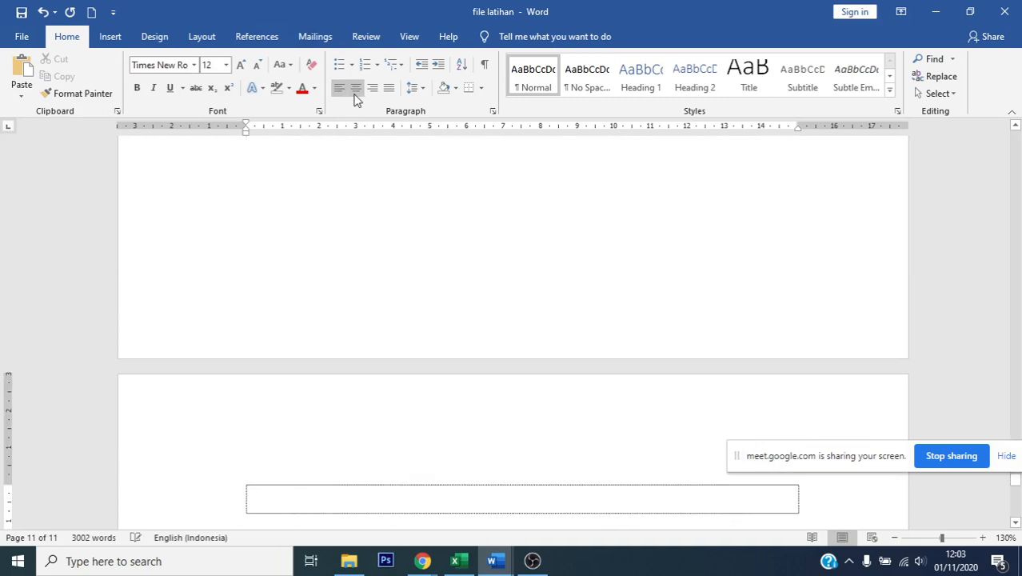
- Enter the centered chapter heading "BAB IV" with the title "PENUTUP" below it on a new page
click(361, 91)
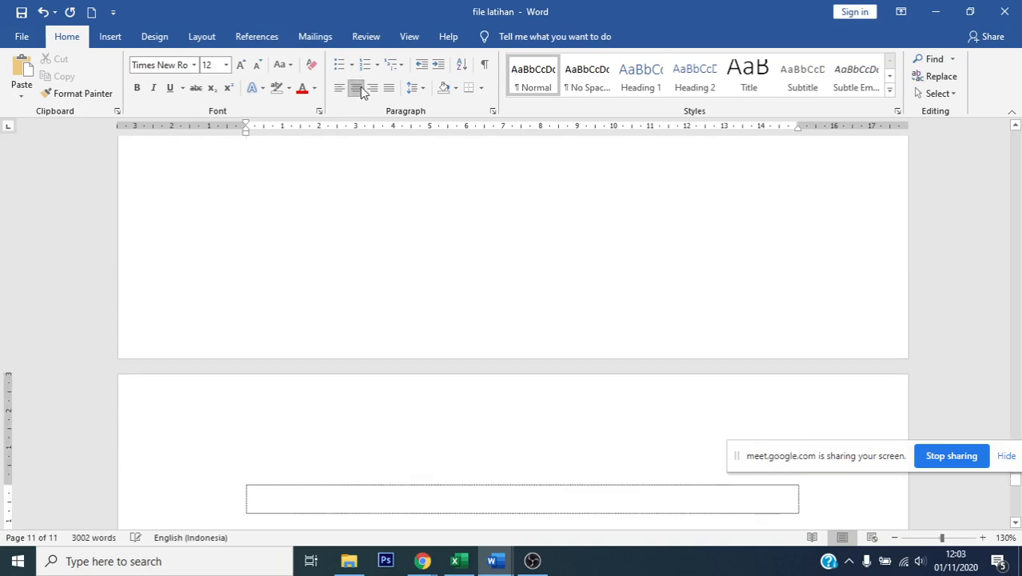
text(B)
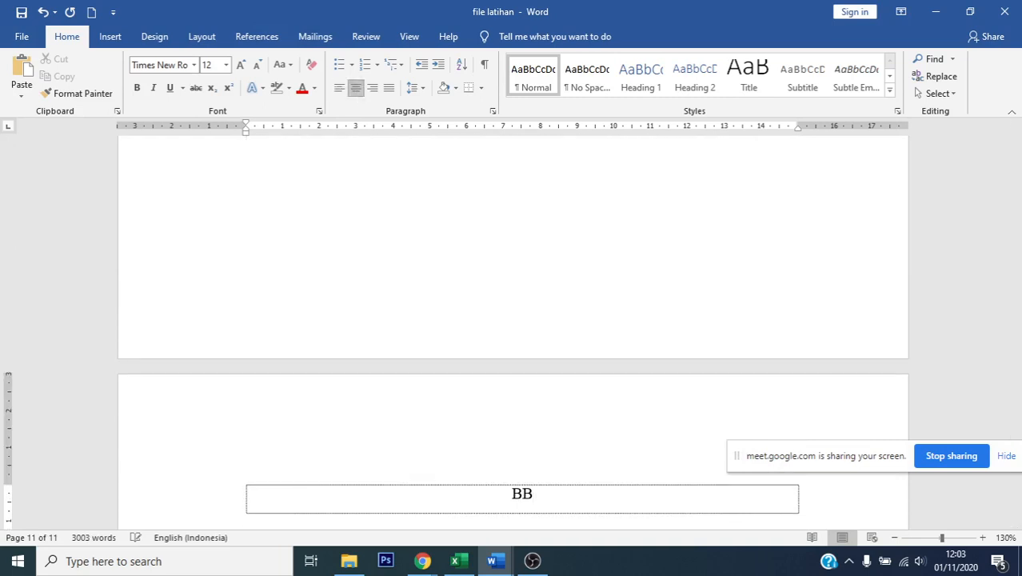
text(AB IV)
key(Return)
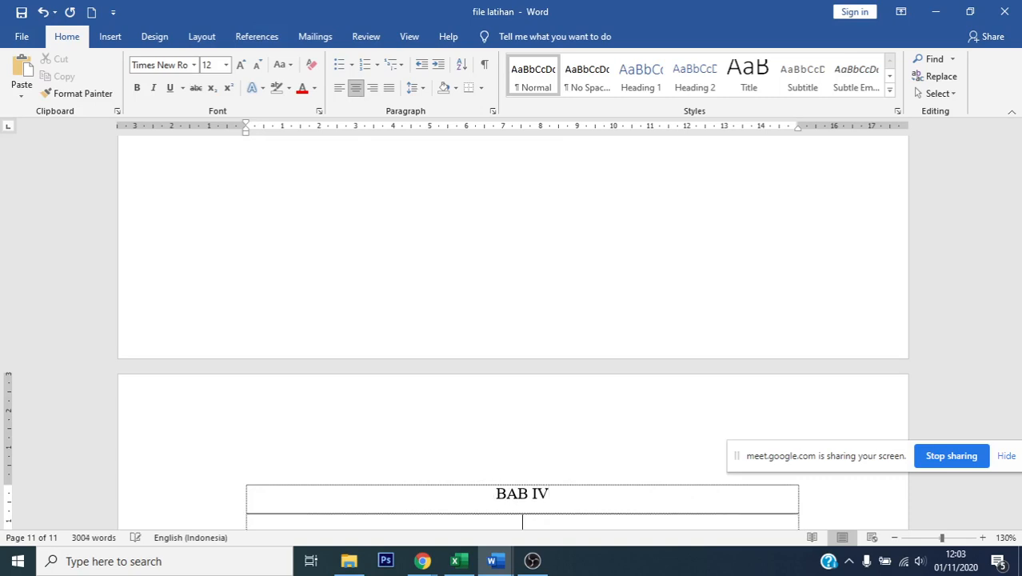
text(PENUTUP)
key(Return)
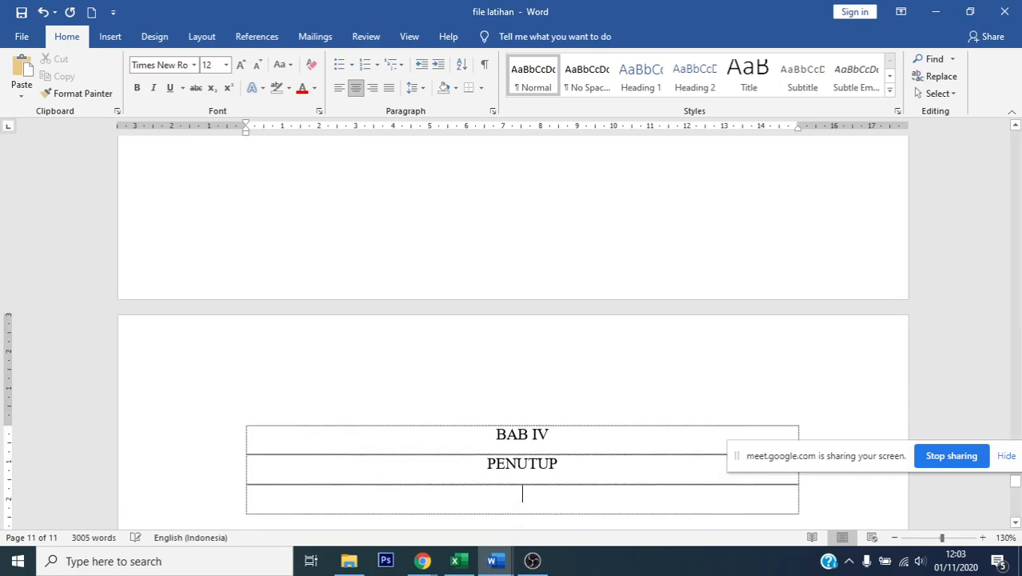
- Paste the copied paragraphs left-aligned under the "PENUTUP" title
key(ctrl+l)
key(Return)
key(ctrl+v)
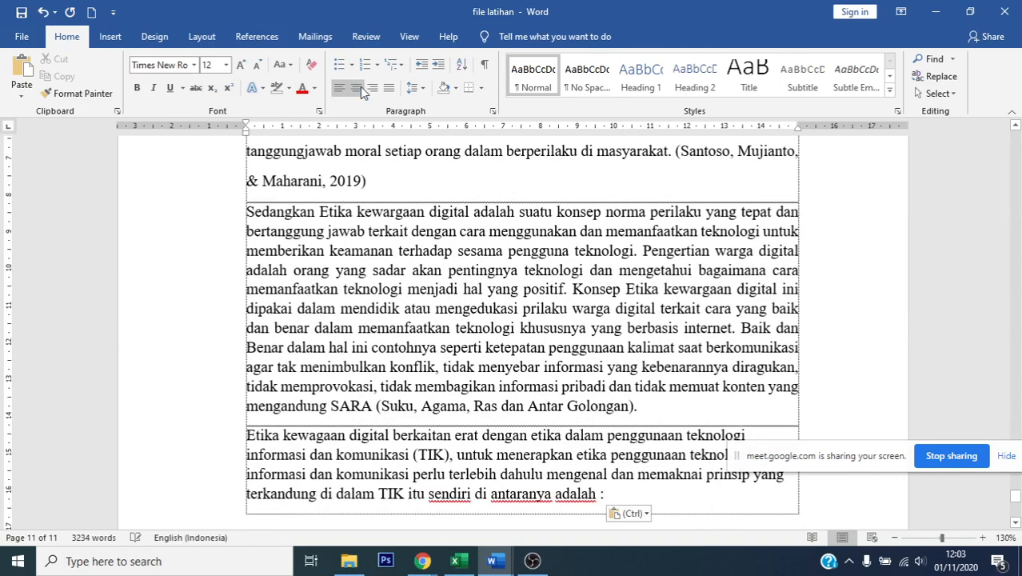
- Insert a page break and enter the centered heading "DAFTAR PUSTAKA" with two empty lines below it
key(ctrl+Return)
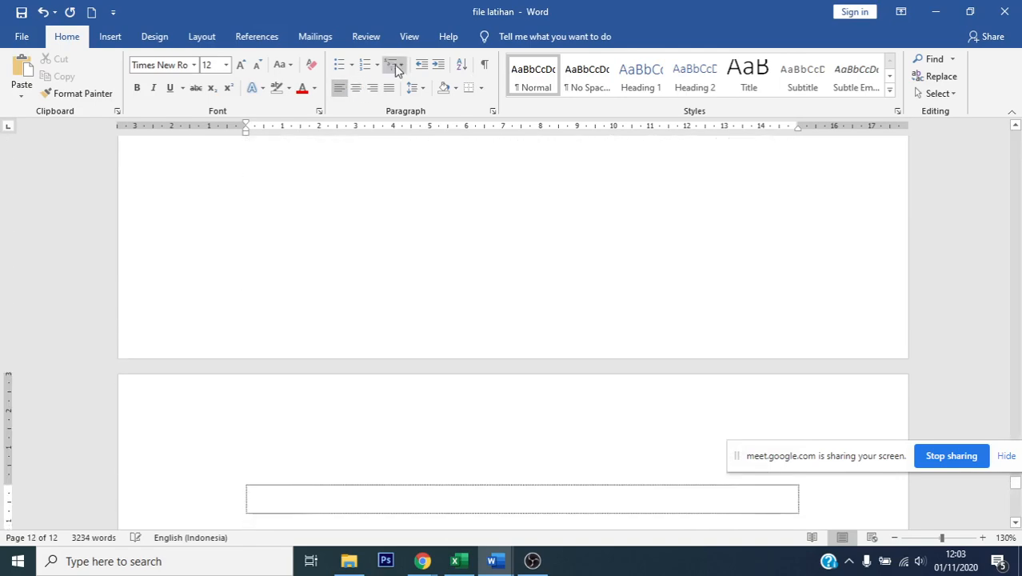
click(357, 90)
text(DA)
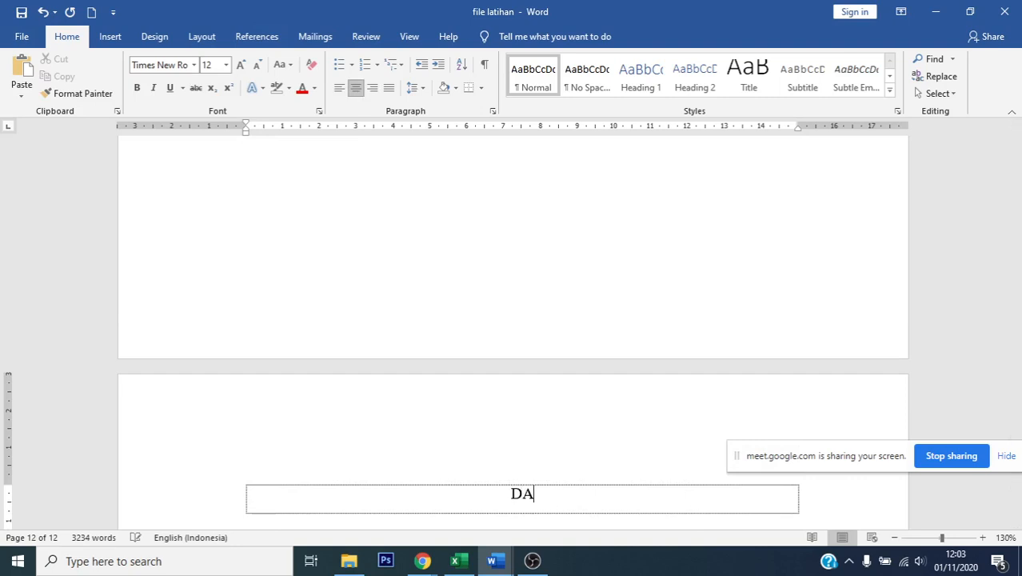
text(FTAR PUSTAKA)
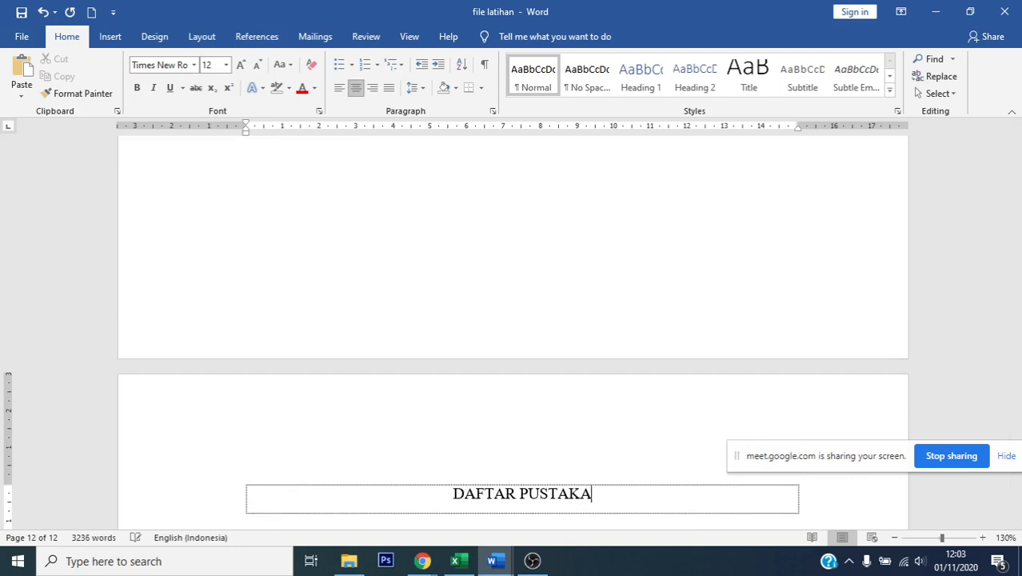
key(Return)
key(Return)
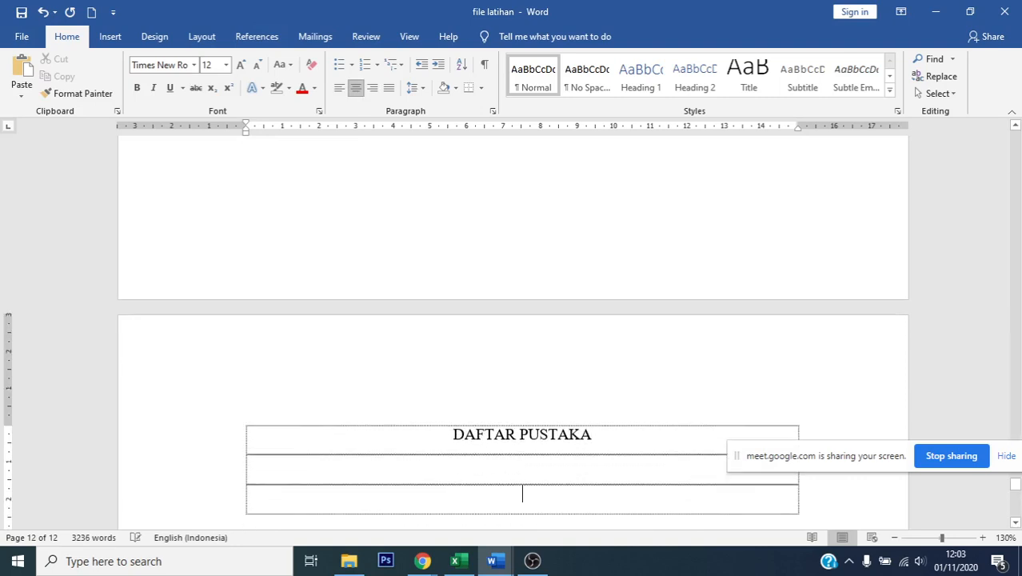
- Save the finished report structure in the document "file latihan"
scroll(549, 454, up, 15)
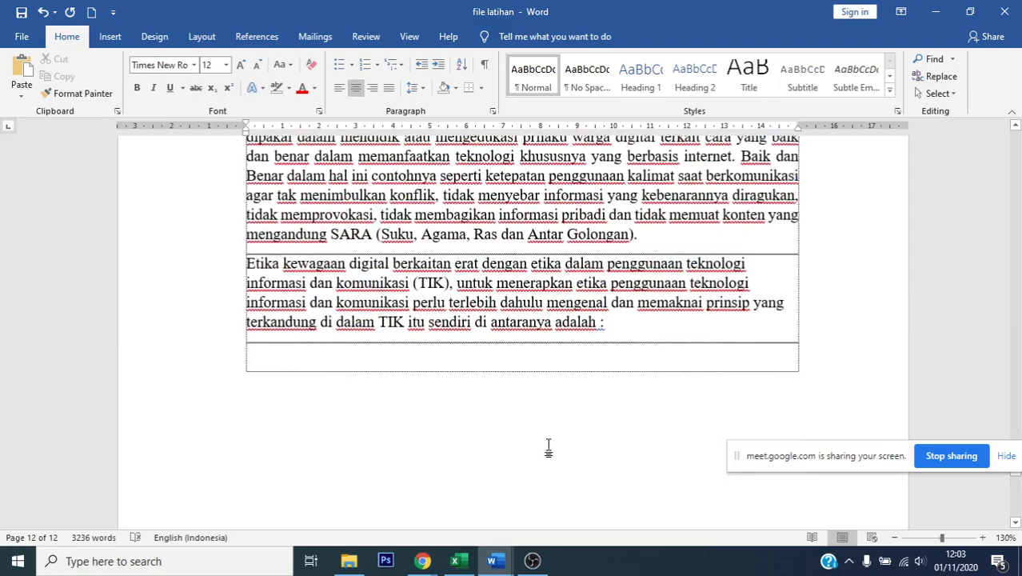
scroll(541, 430, up, 15)
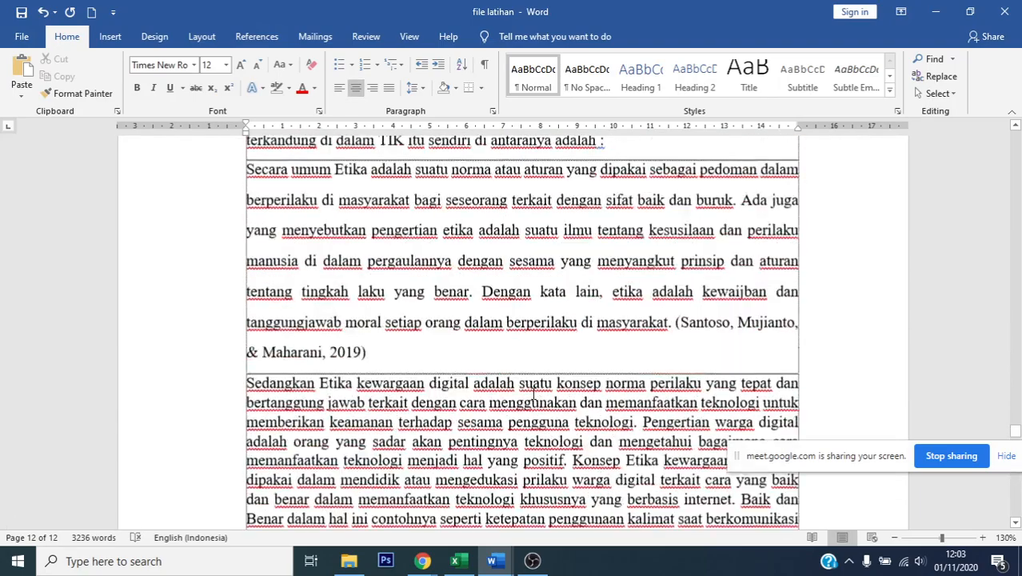
scroll(540, 380, up, 15)
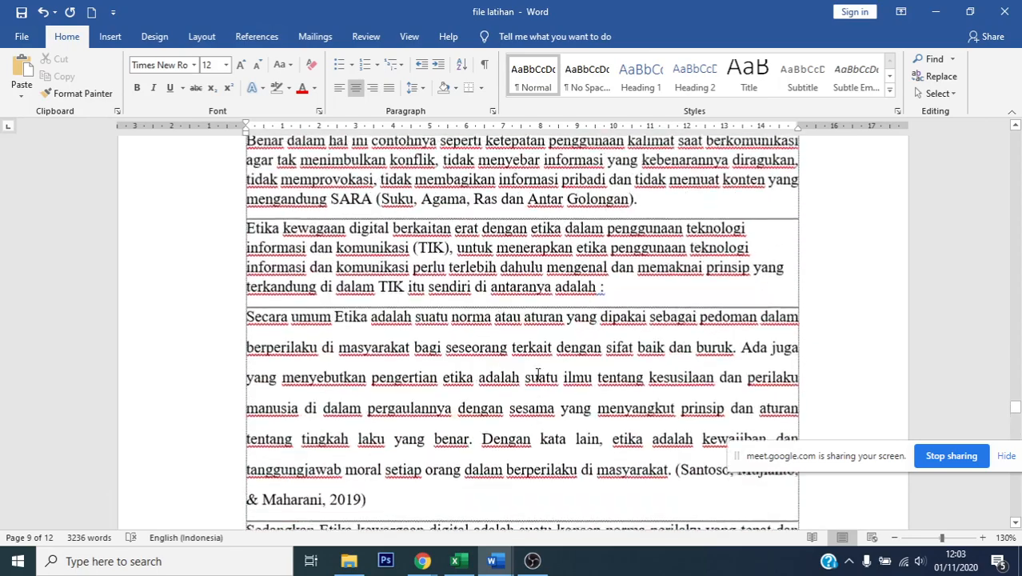
scroll(542, 375, up, 3)
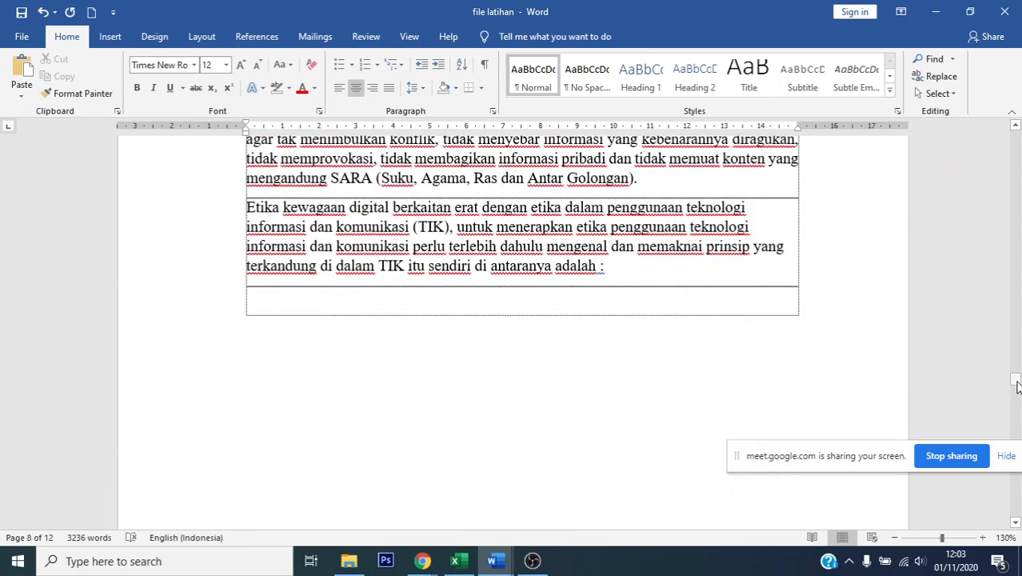
drag(1016, 384, 1017, 140)
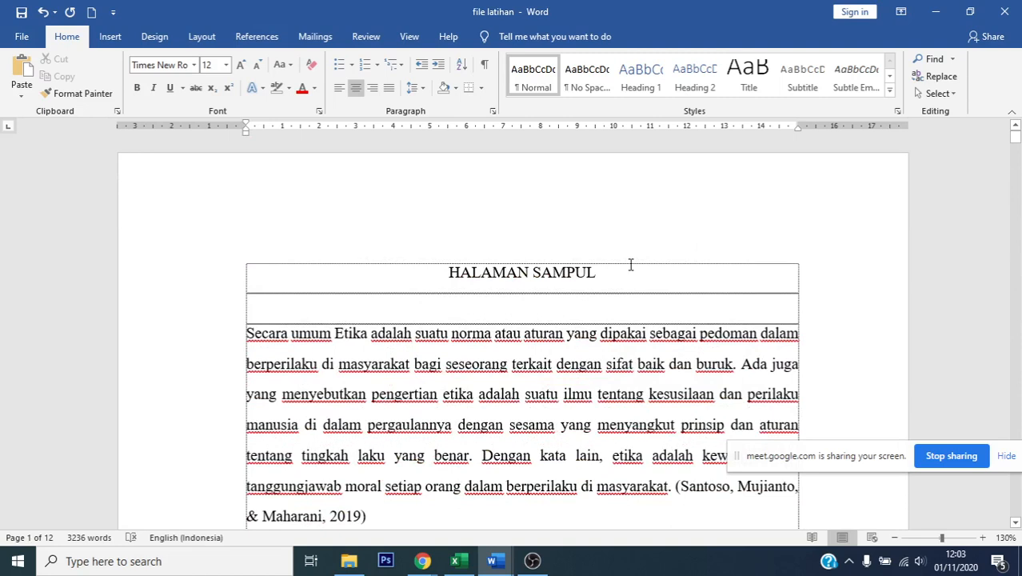
key(ctrl+s)
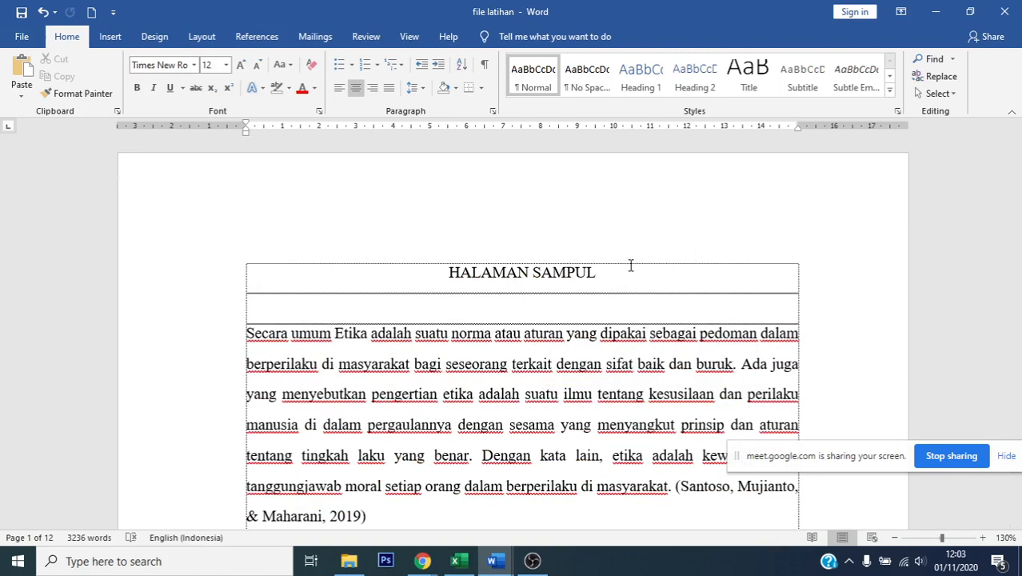
- Set the page number format to lowercase Roman numerals (i, ii, iii, ...), continuing from the previous section
click(110, 37)
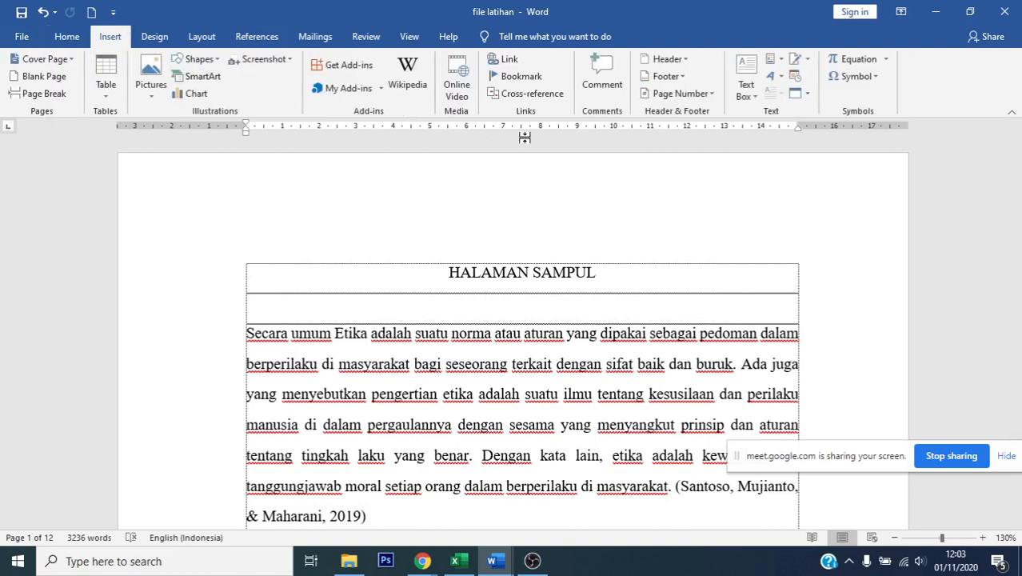
click(711, 95)
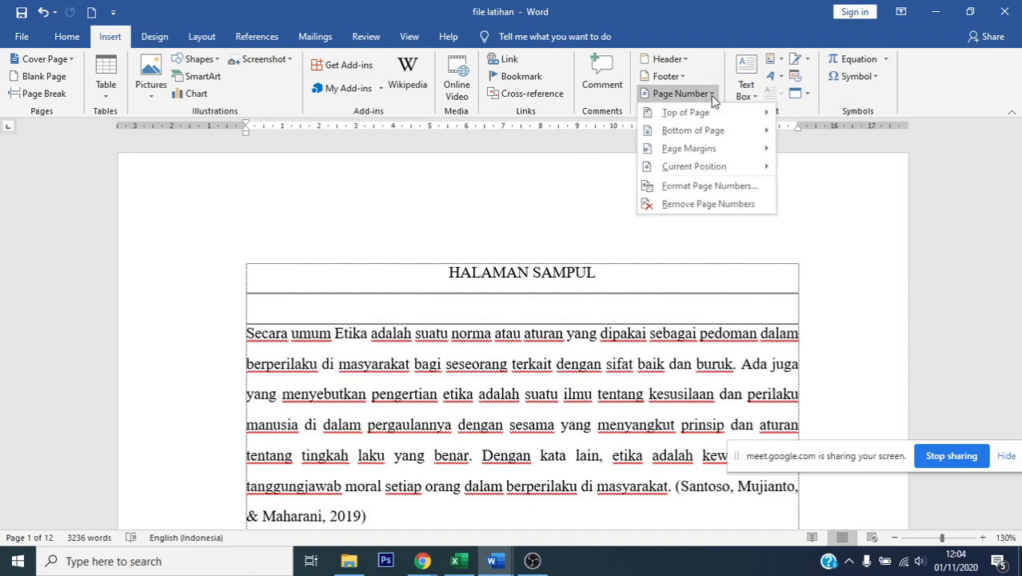
click(694, 195)
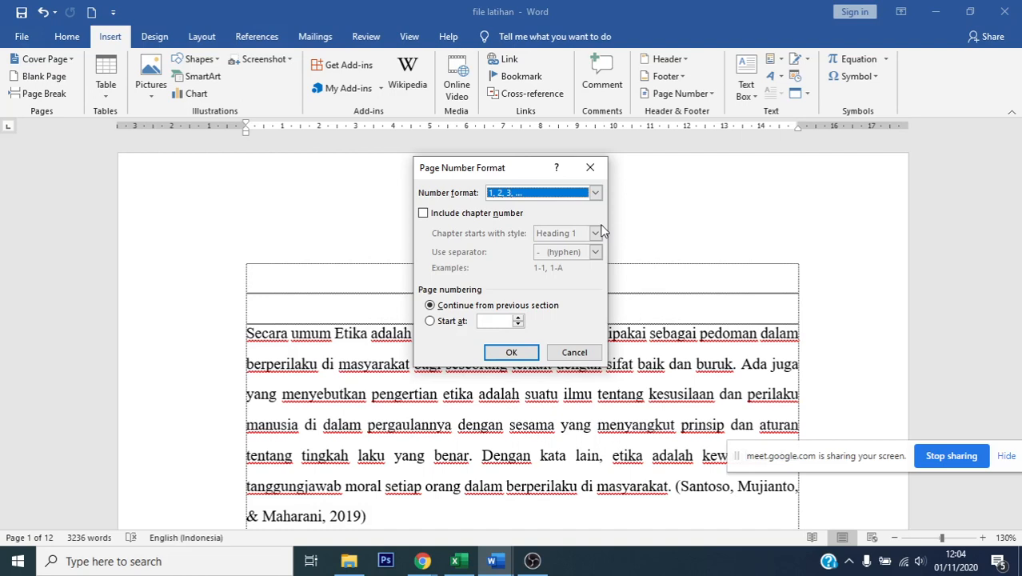
click(538, 196)
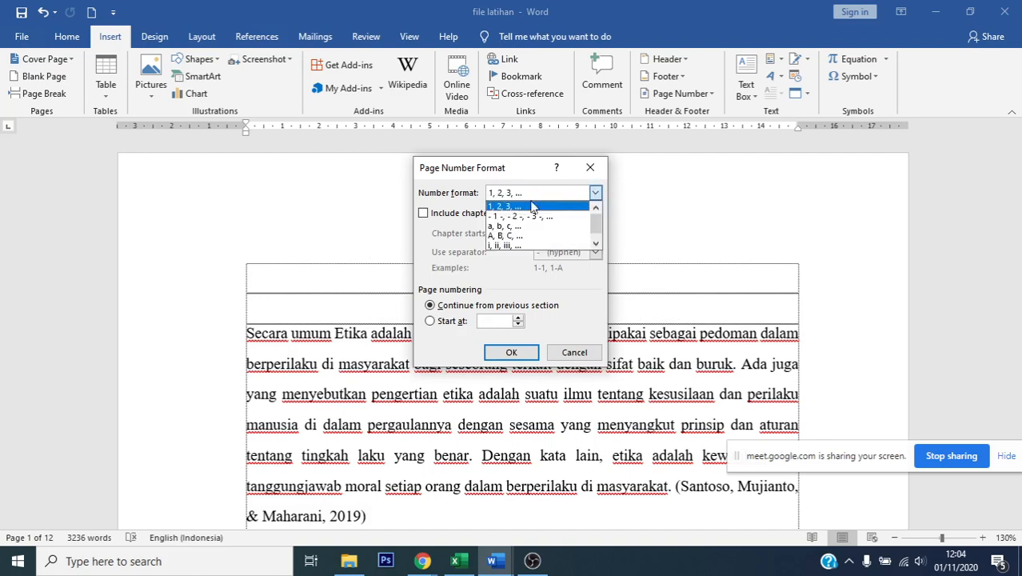
click(511, 244)
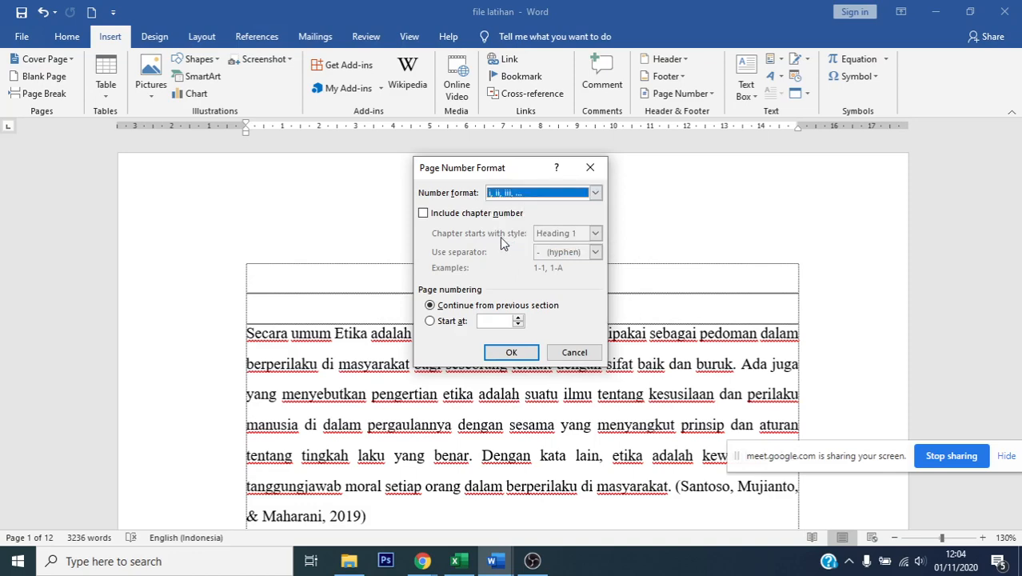
click(512, 353)
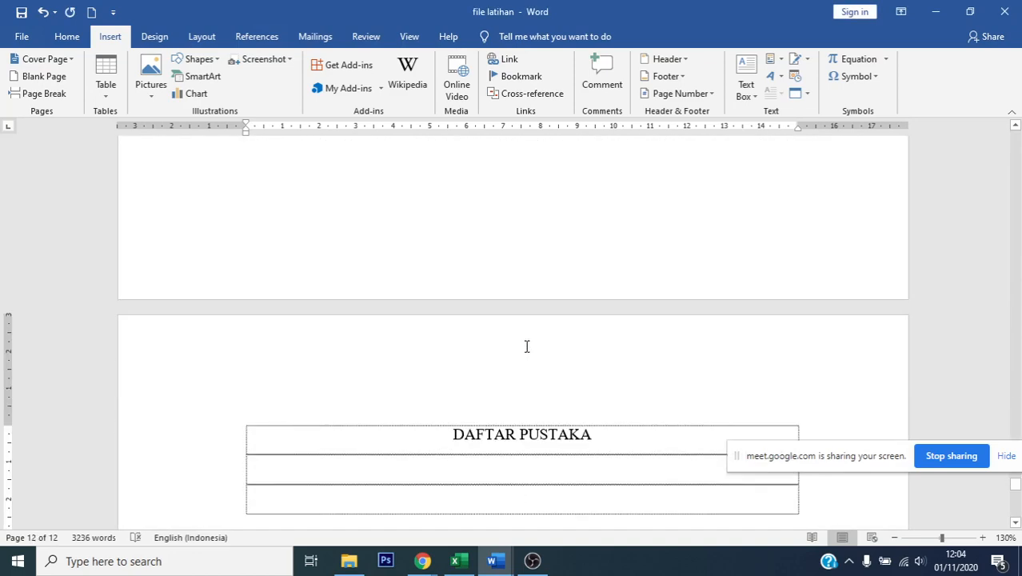
- Switch to the Google Meet call in Chrome, admit the waiting participant, and return to the Word document
mouse_move(412, 562)
click(391, 515)
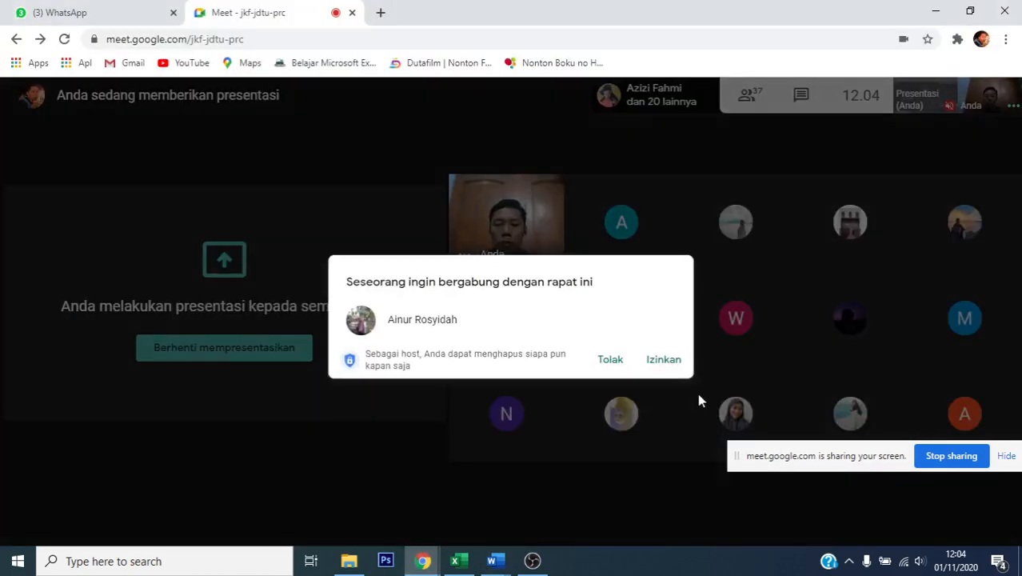
click(671, 358)
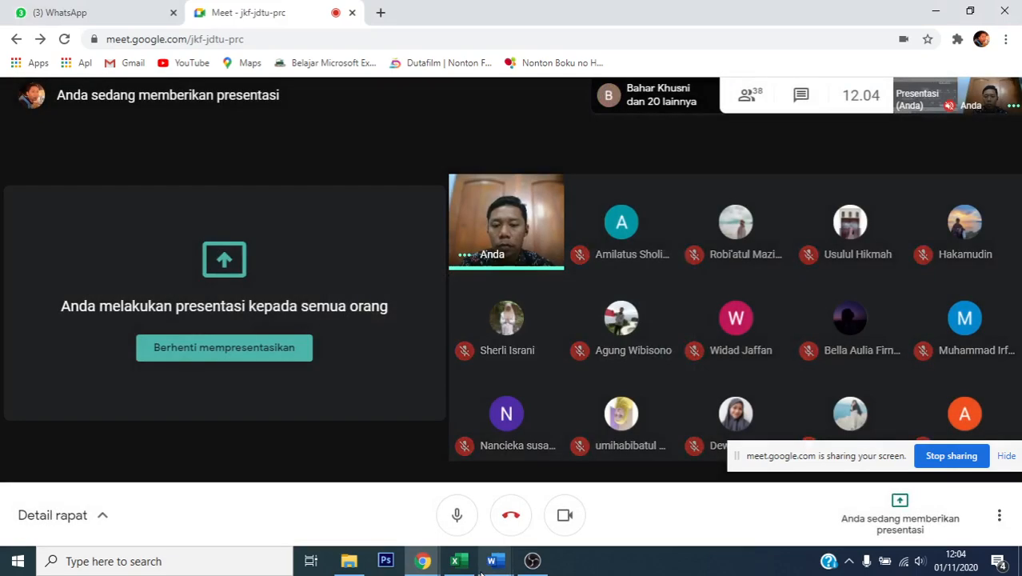
mouse_move(493, 565)
click(554, 496)
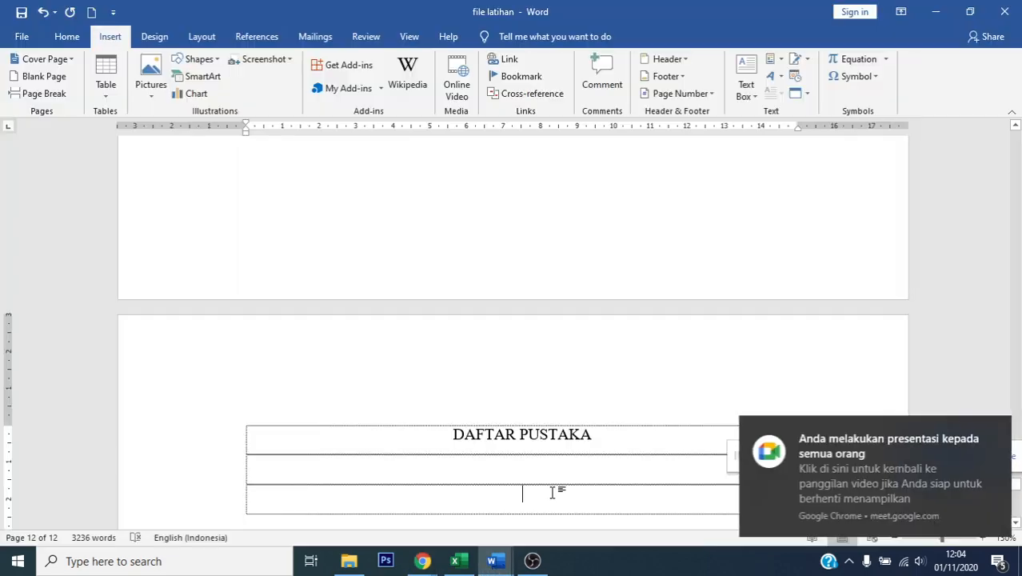
- Move the screen-sharing bar lower so the document's scroll area is clear
scroll(512, 370, down, 5)
scroll(493, 385, up, 5)
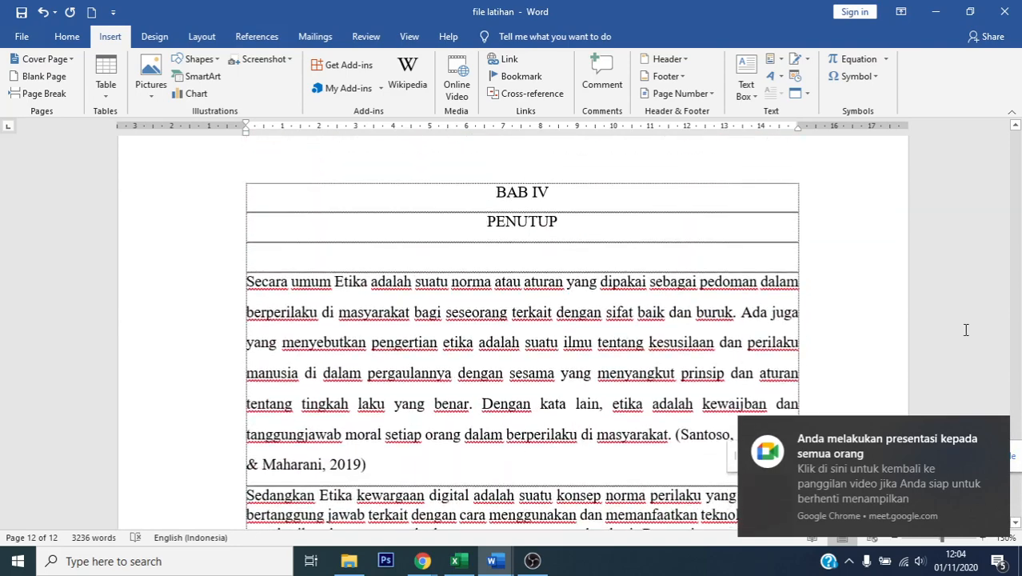
click(1020, 459)
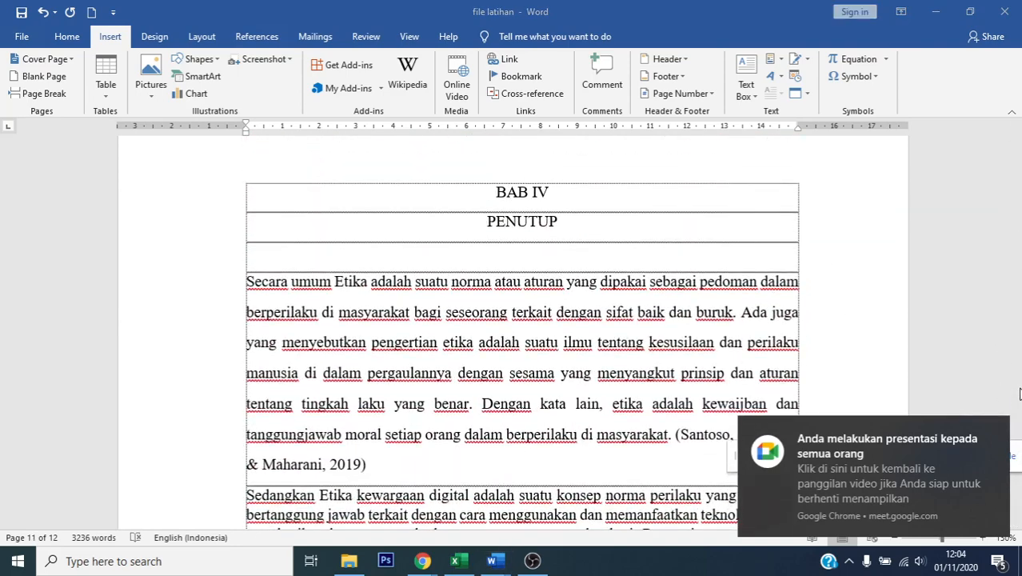
click(877, 328)
scroll(627, 285, up, 7)
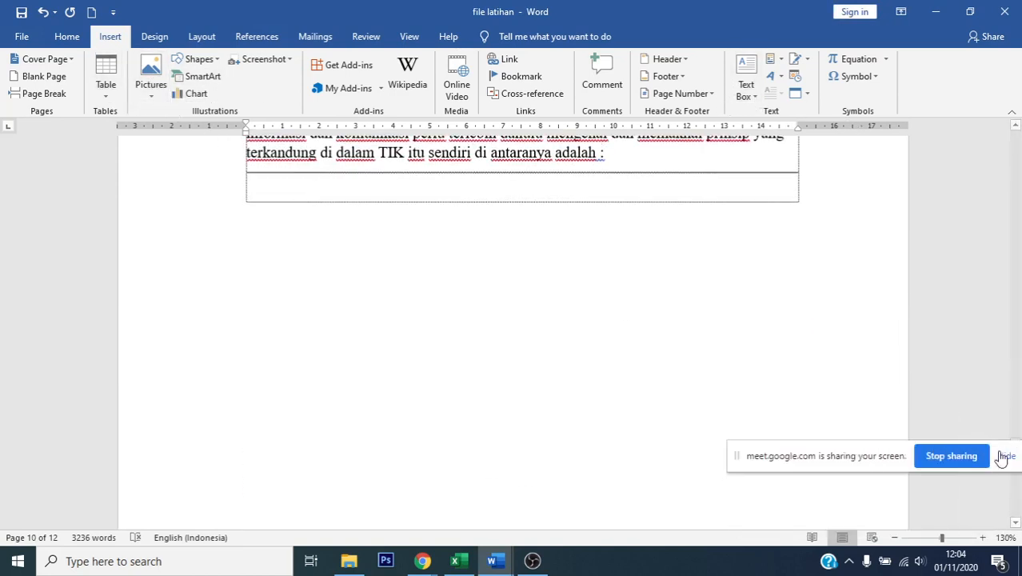
drag(885, 458, 879, 513)
click(983, 412)
scroll(983, 408, up, 5)
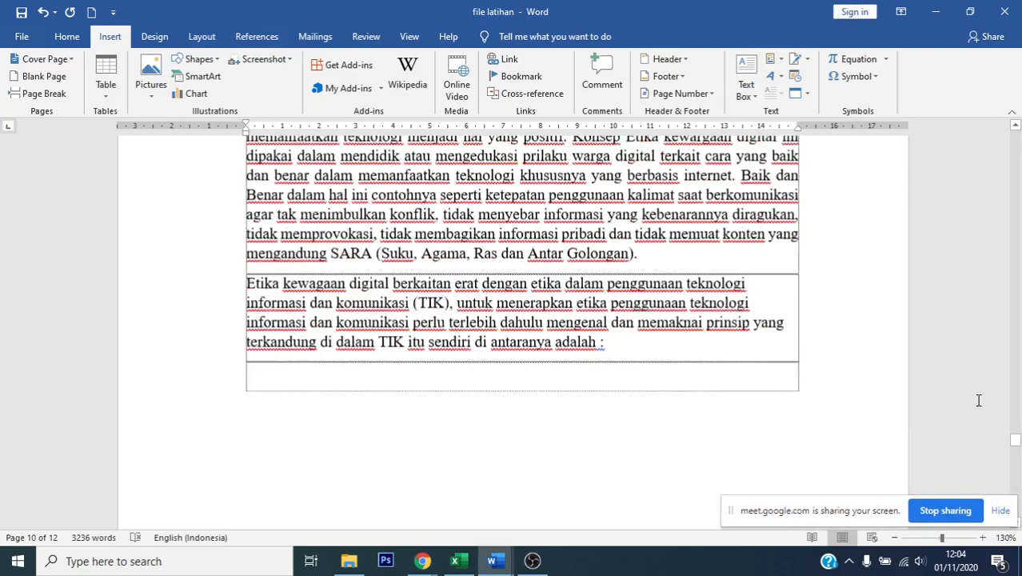
- Insert page numbers at the bottom of the page in the Plain Number 3 style, starting from the cover page
drag(1018, 438, 1014, 132)
click(707, 94)
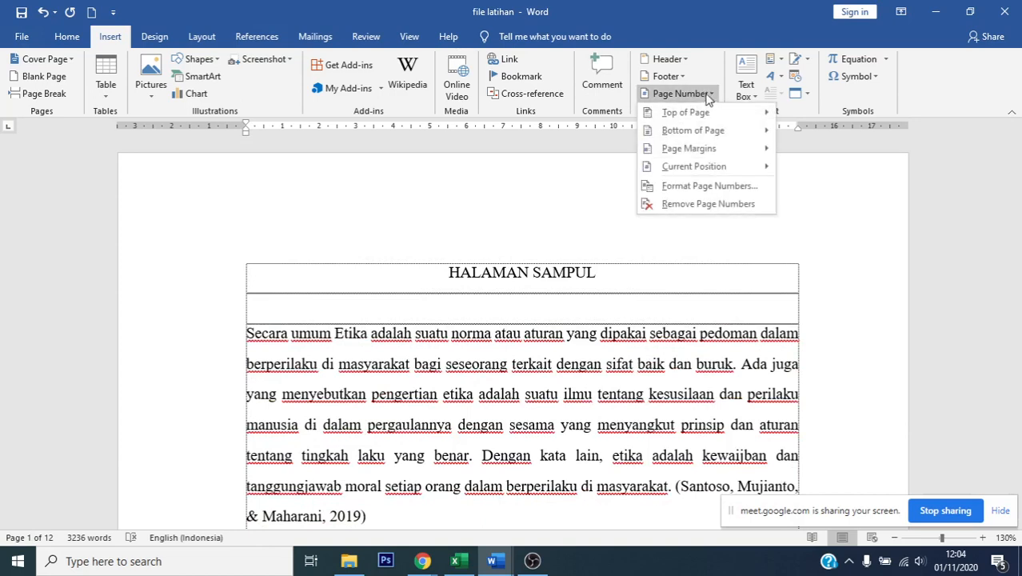
mouse_move(709, 141)
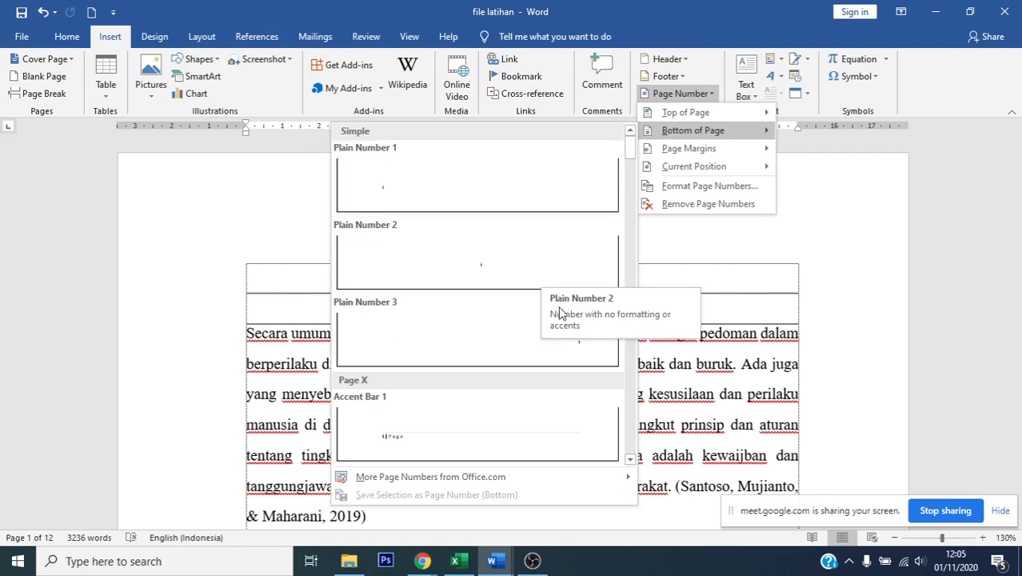
click(582, 357)
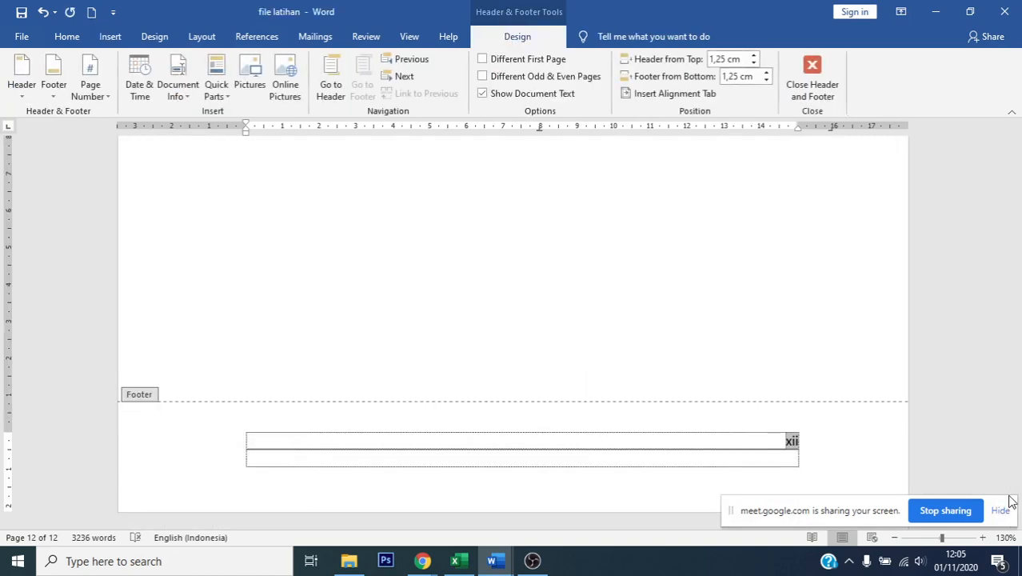
- Check the footer numbering on the opening pages and close header and footer editing
drag(885, 507, 742, 512)
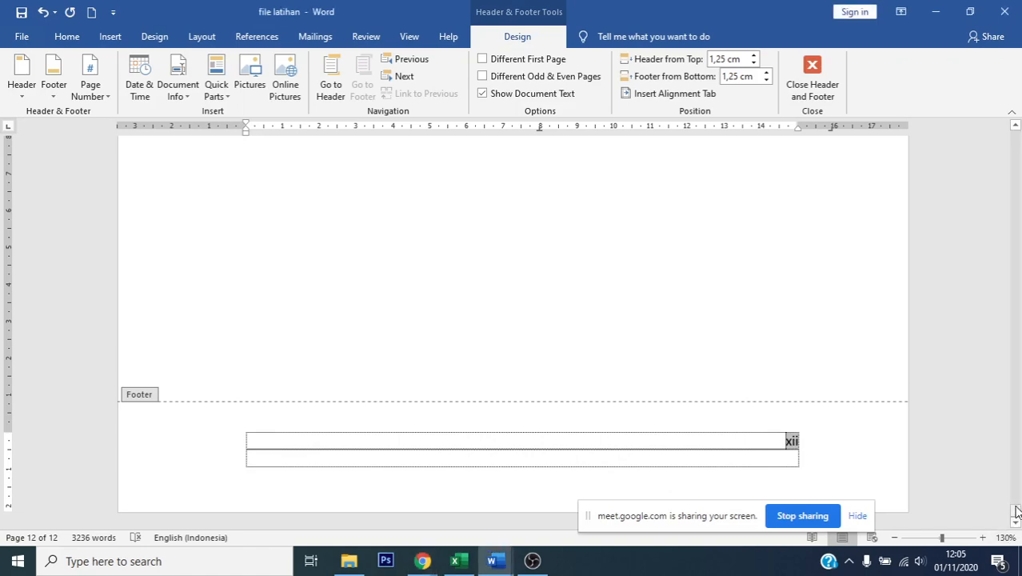
drag(1016, 512, 1016, 136)
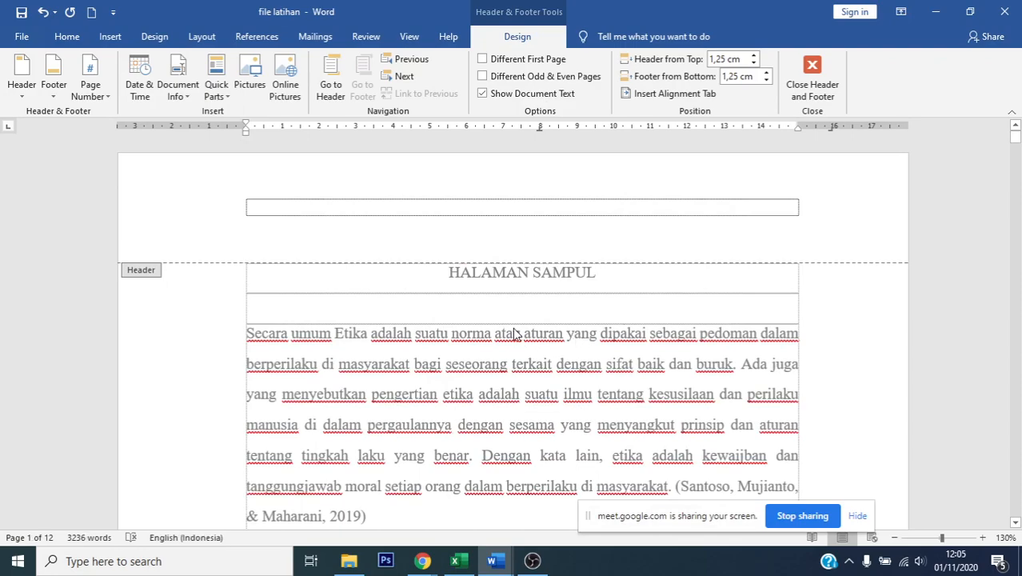
scroll(513, 328, down, 12)
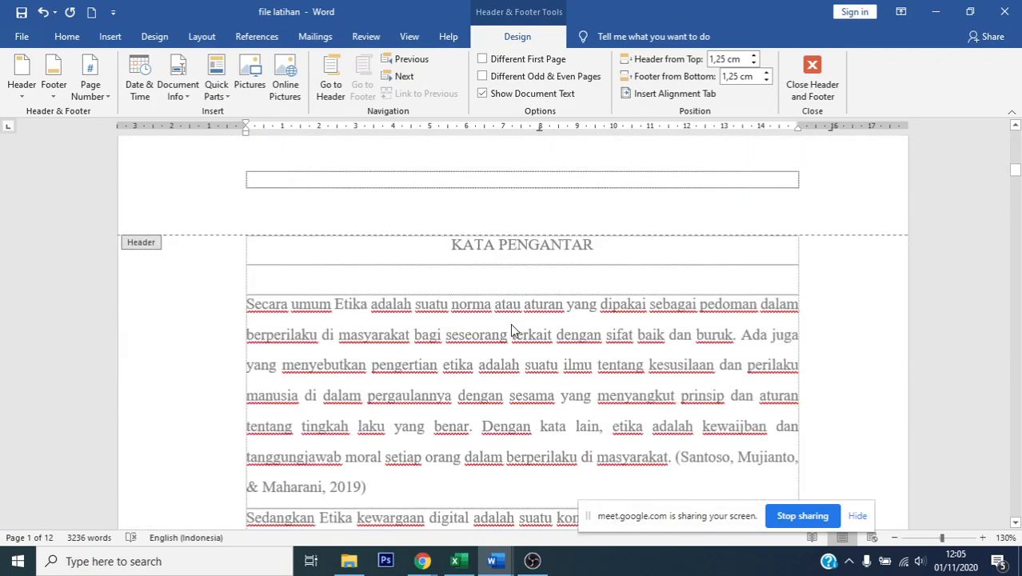
scroll(510, 324, down, 12)
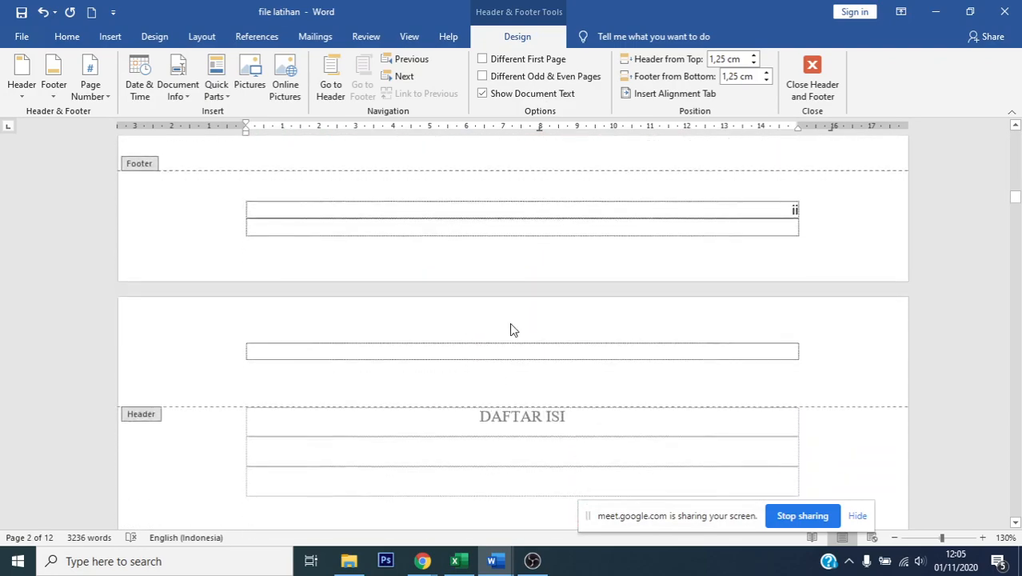
scroll(509, 324, down, 10)
click(812, 80)
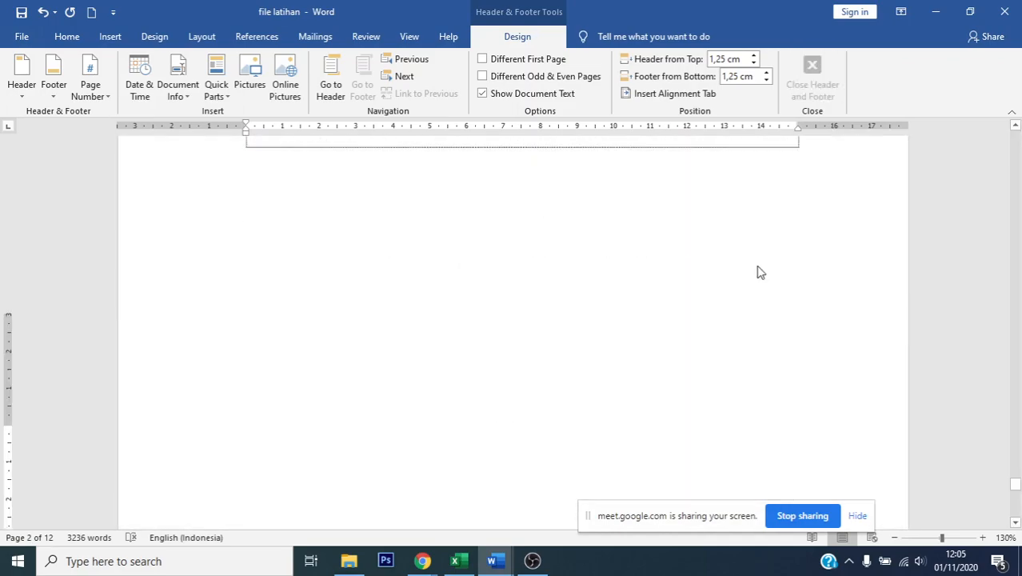
- Examine the page numbers from the cover page through KATA PENGANTAR and DAFTAR ISI to BAB I
scroll(643, 332, down, 4)
scroll(643, 333, up, 4)
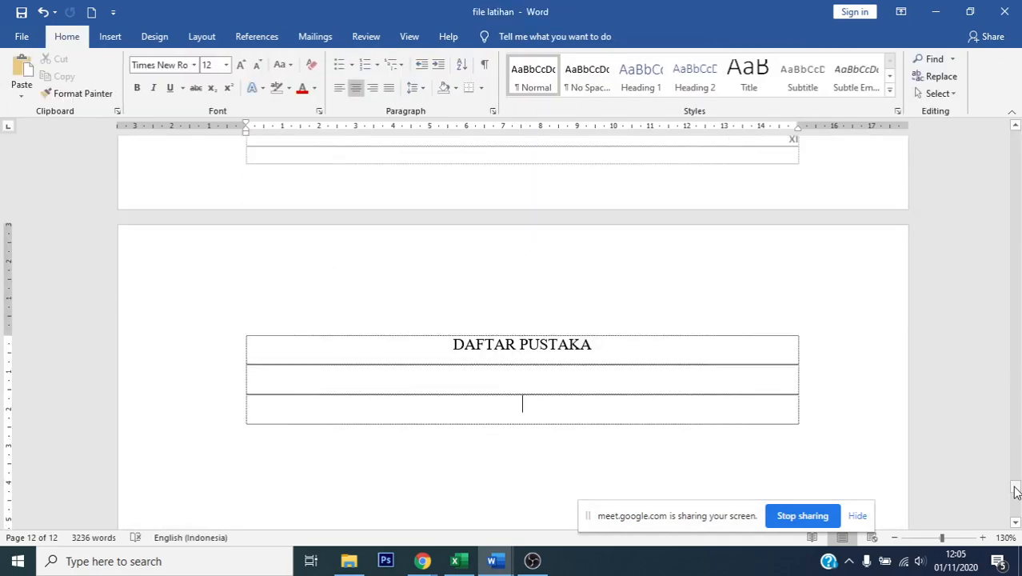
drag(1015, 491, 1014, 145)
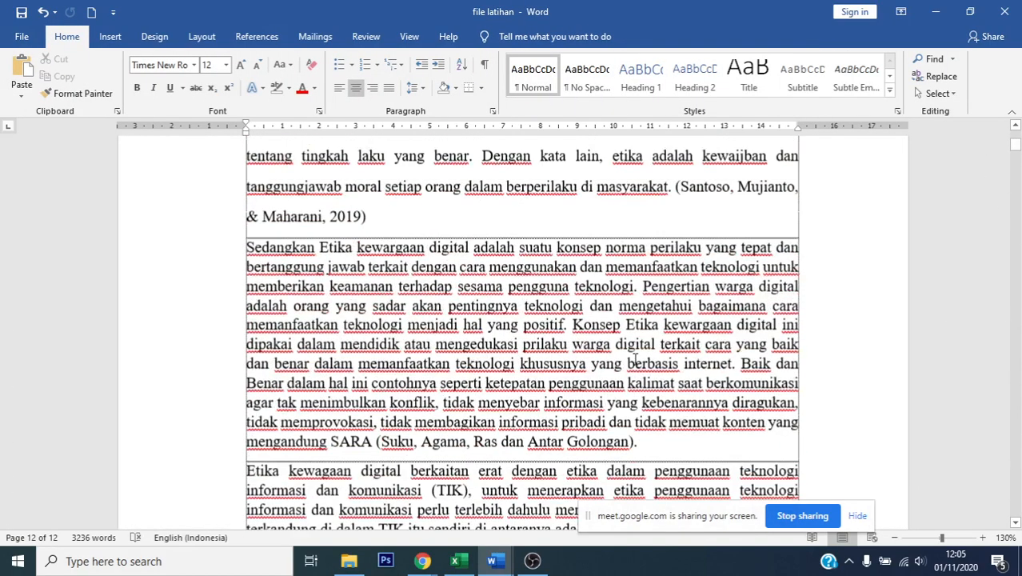
scroll(632, 360, up, 4)
scroll(615, 400, down, 13)
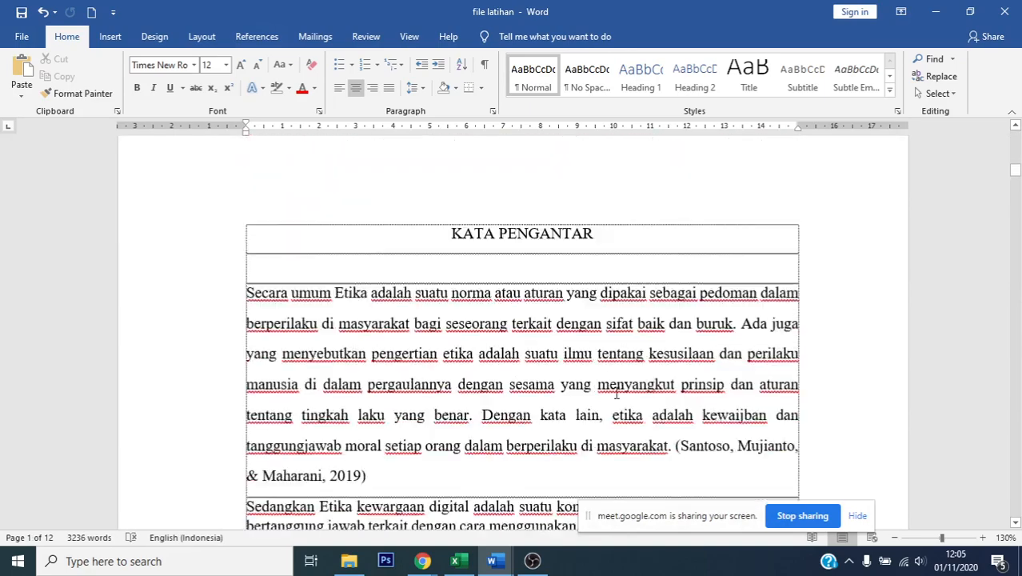
scroll(616, 393, down, 20)
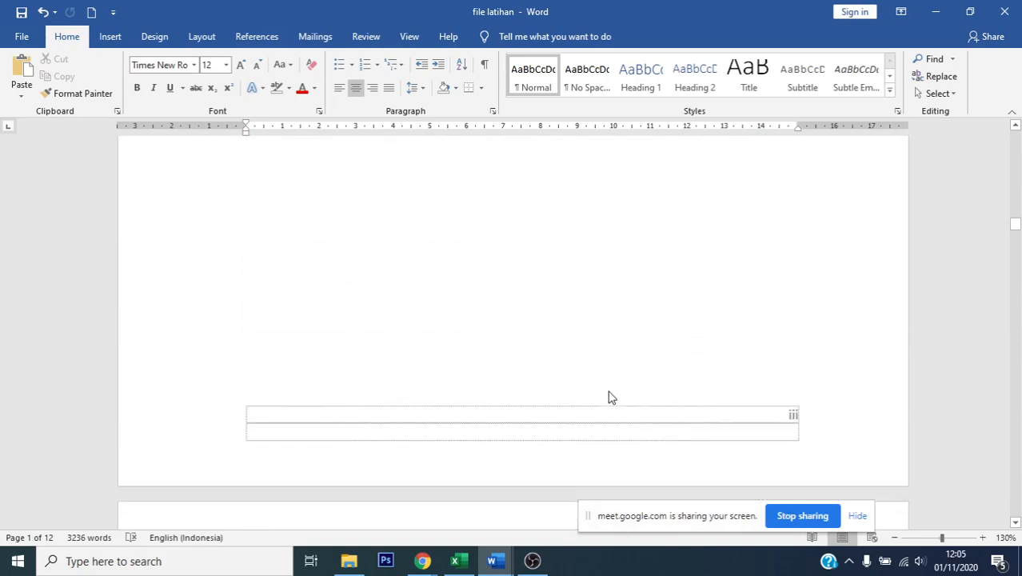
scroll(609, 397, down, 15)
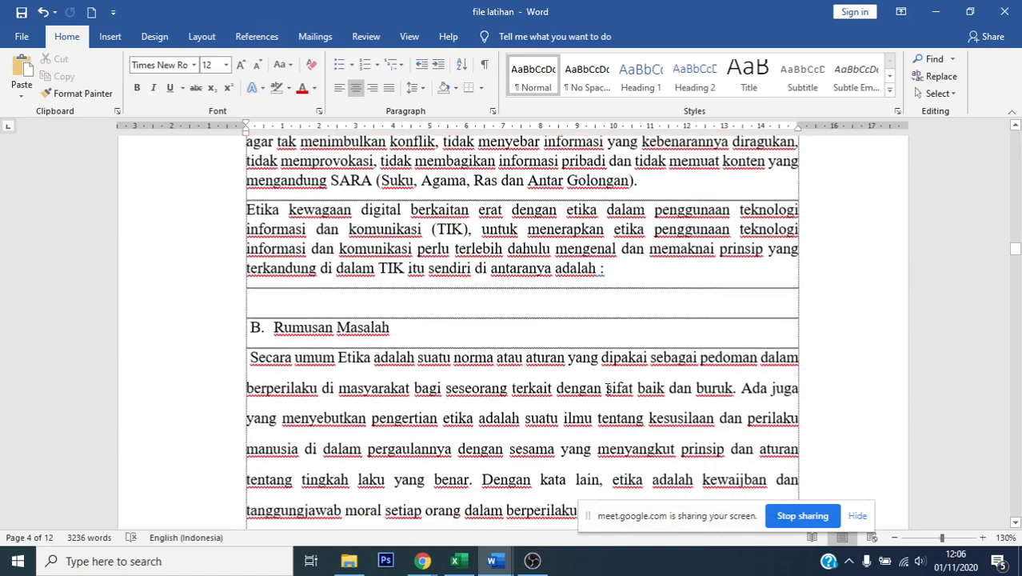
scroll(606, 388, up, 10)
- Examine the page number in the footer of the BAB I page at 180% zoom
drag(501, 157, 618, 190)
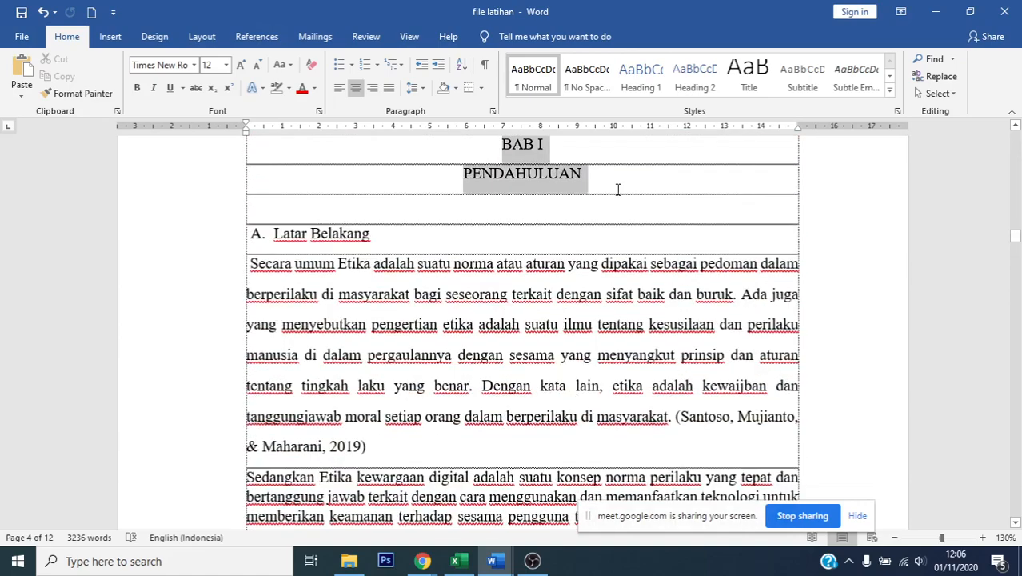
click(635, 310)
scroll(635, 315, down, 8)
scroll(634, 316, down, 5)
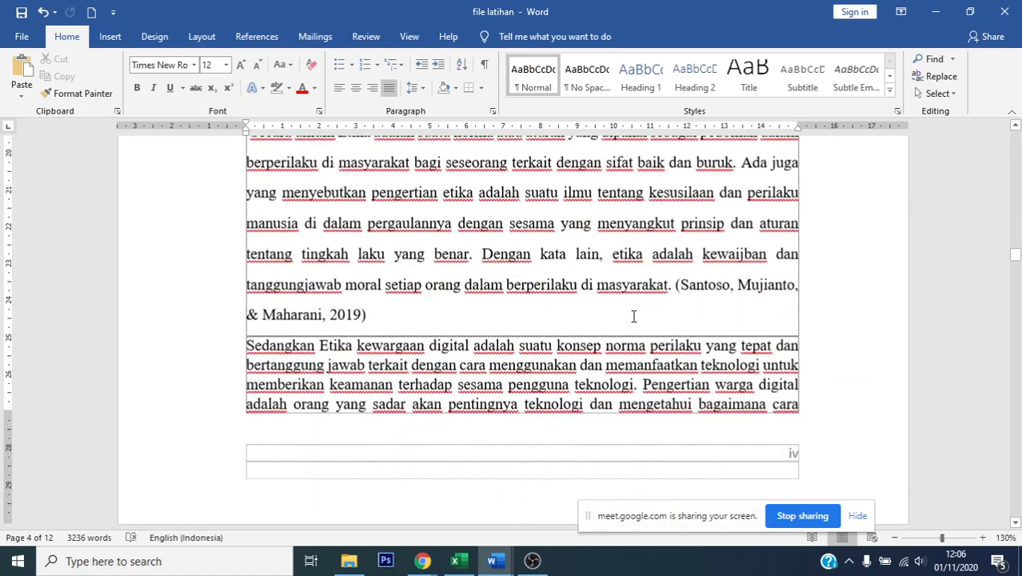
click(983, 538)
click(983, 539)
click(983, 538)
click(983, 538)
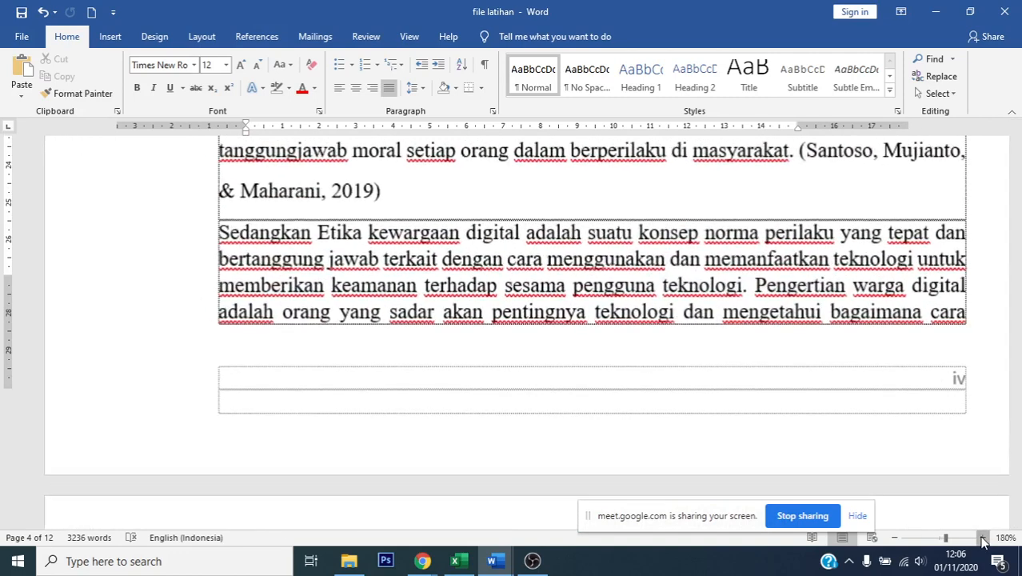
click(983, 539)
drag(661, 514, 560, 467)
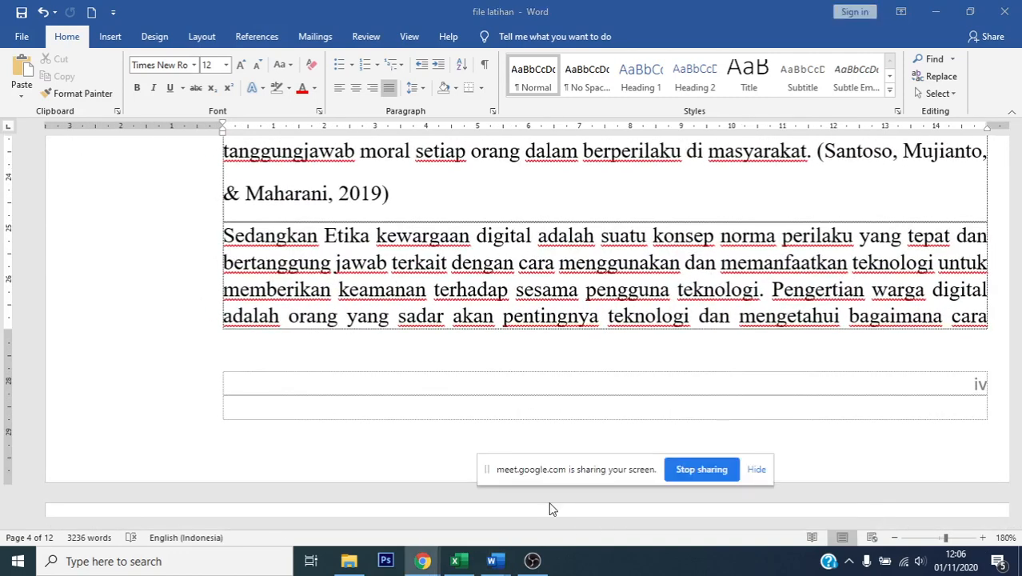
drag(665, 524, 775, 529)
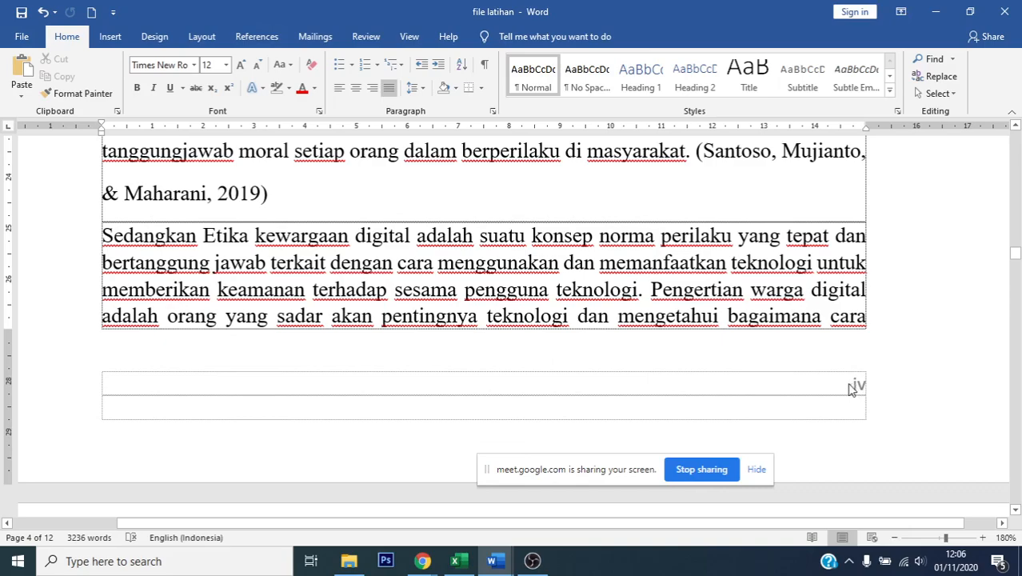
- Remove the existing break before the BAB I heading so it joins the DAFTAR ISI page
scroll(694, 336, up, 12)
scroll(675, 296, up, 7)
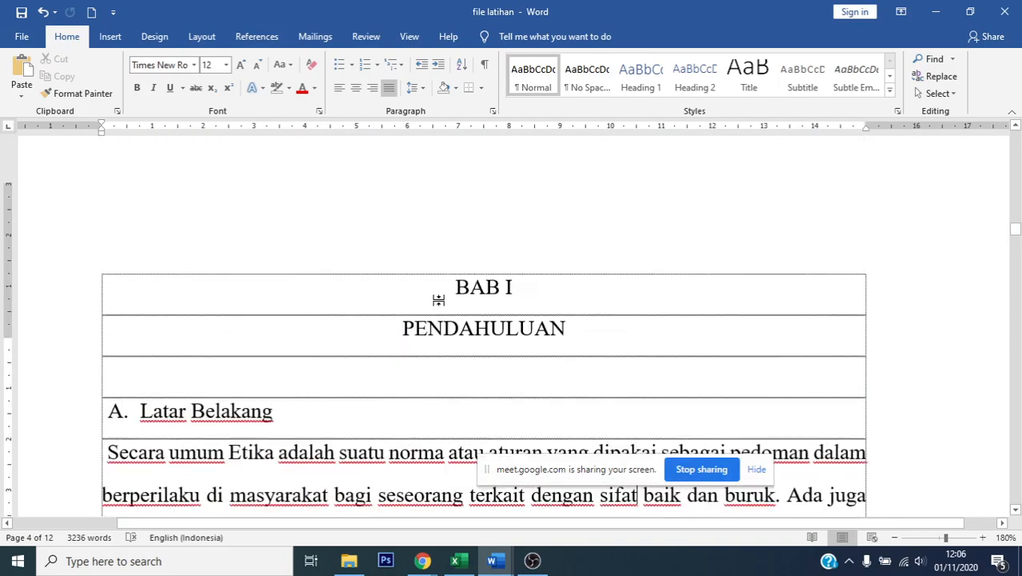
click(456, 474)
scroll(588, 399, down, 3)
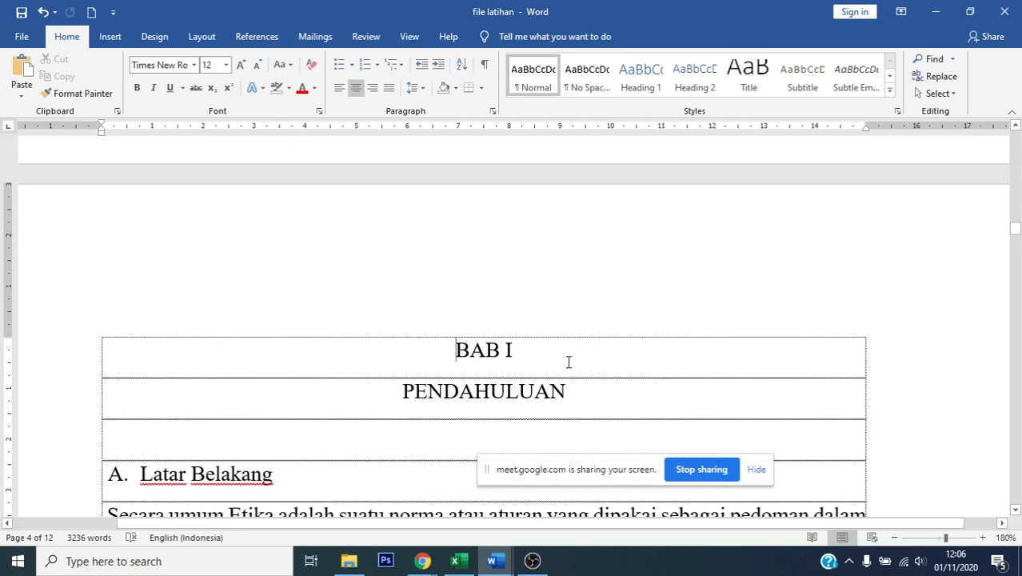
key(ctrl+l)
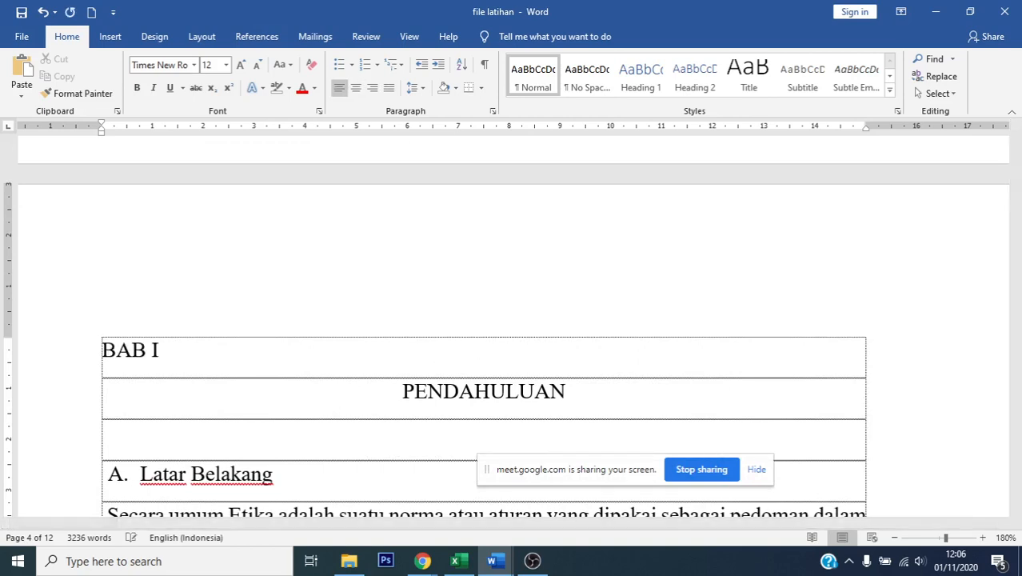
- Insert a Next Page section break before the BAB I heading beneath DAFTAR ISI
scroll(512, 320, down, 4)
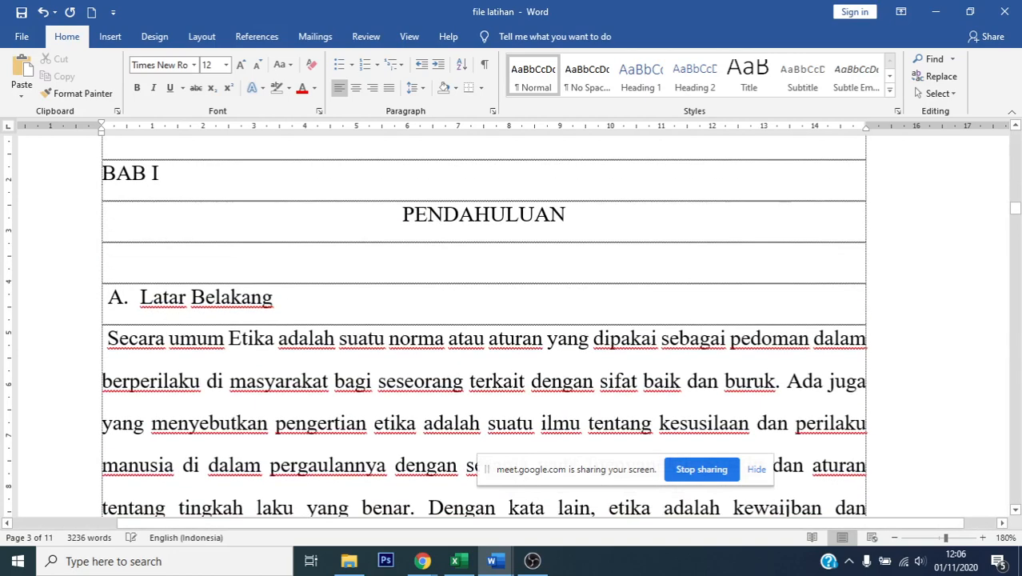
scroll(569, 362, up, 10)
scroll(566, 367, down, 6)
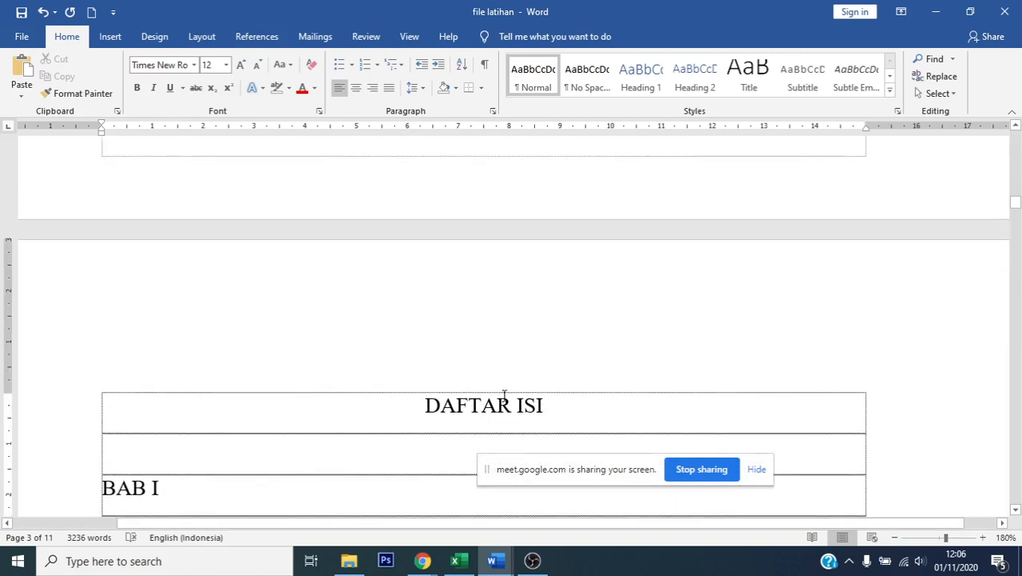
scroll(326, 401, down, 1)
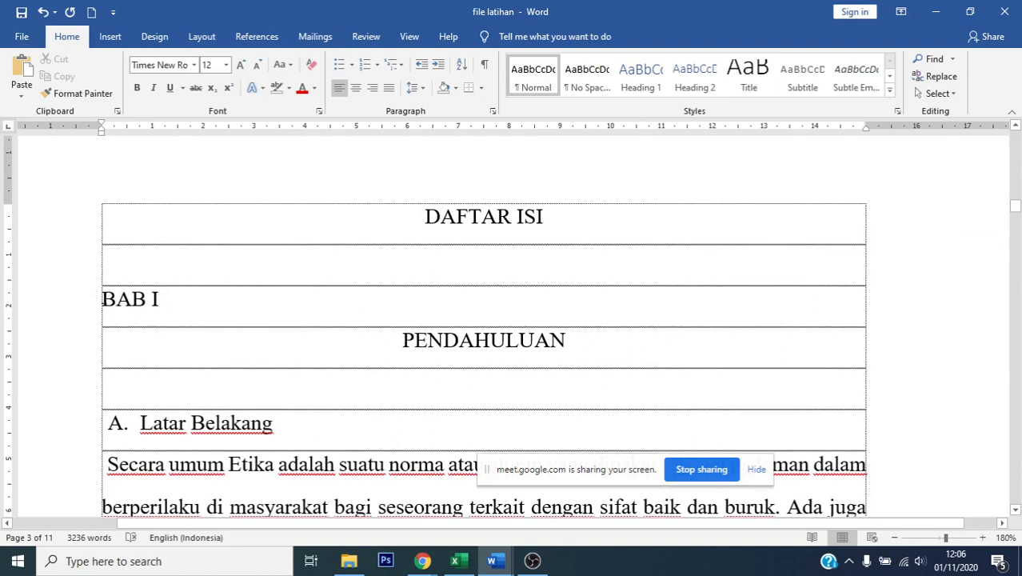
click(202, 37)
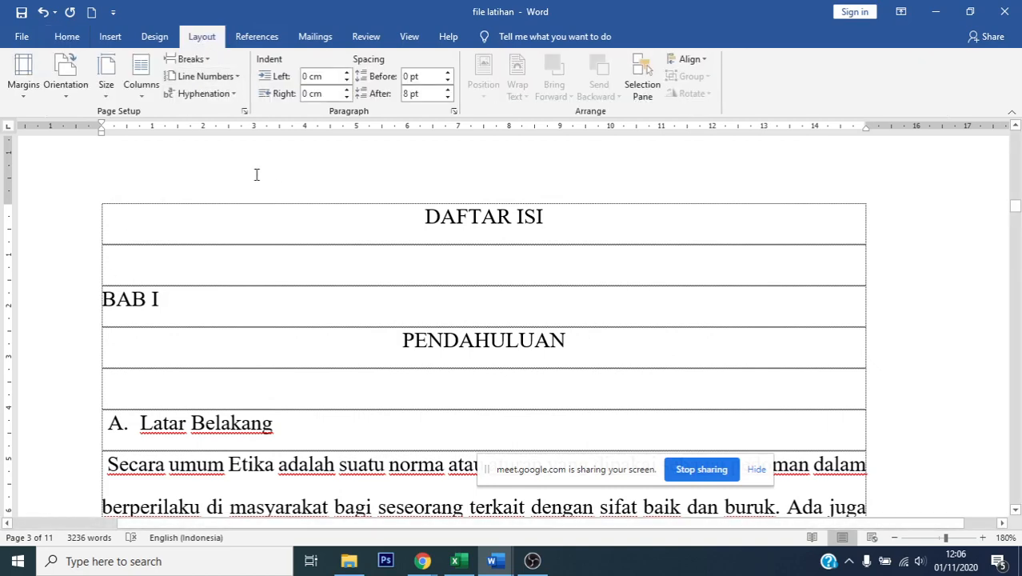
click(200, 60)
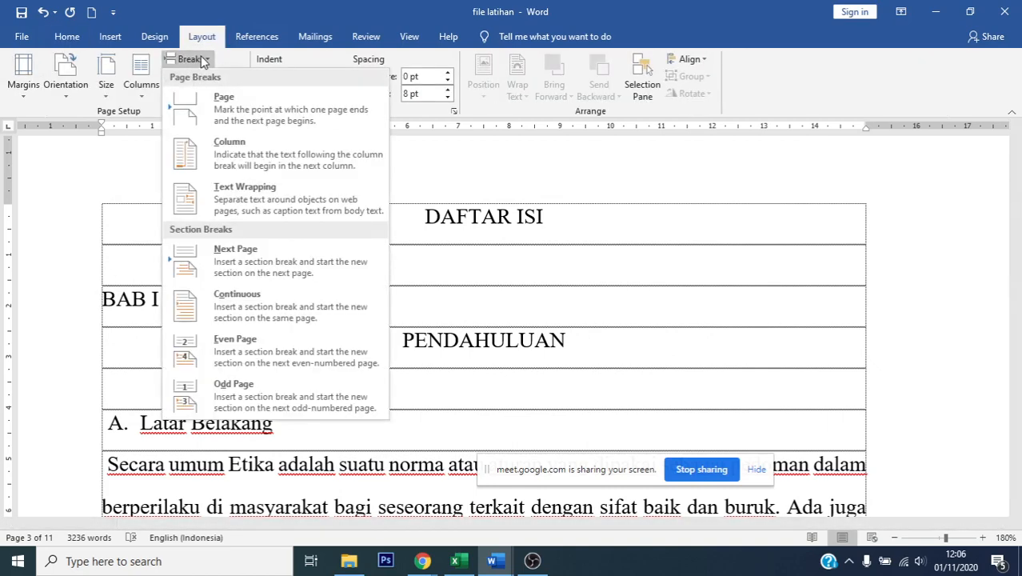
click(236, 259)
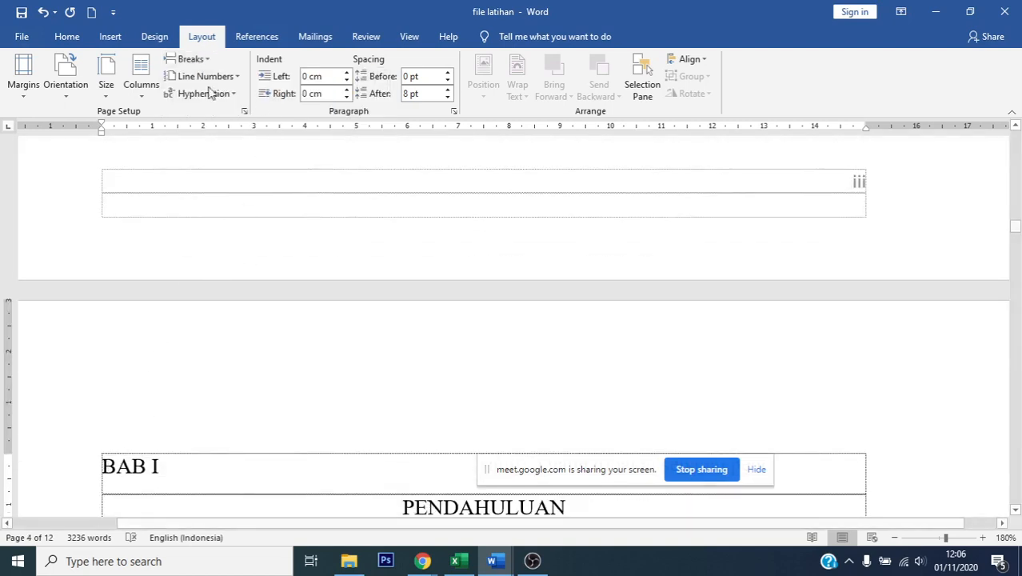
- Centre the BAB I heading and check the page number in its page's footer
click(64, 37)
click(356, 88)
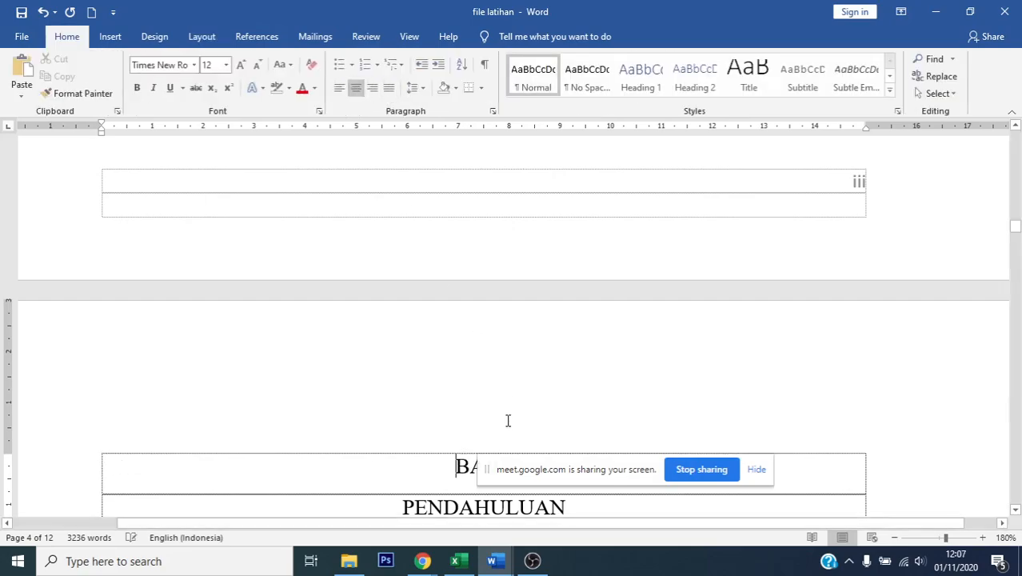
scroll(448, 479, down, 3)
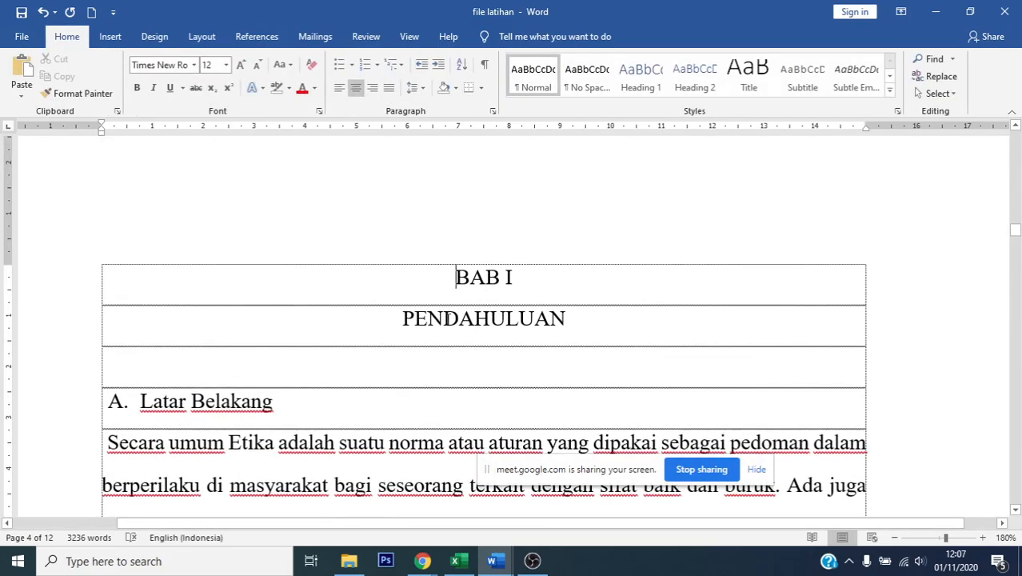
scroll(444, 312, down, 15)
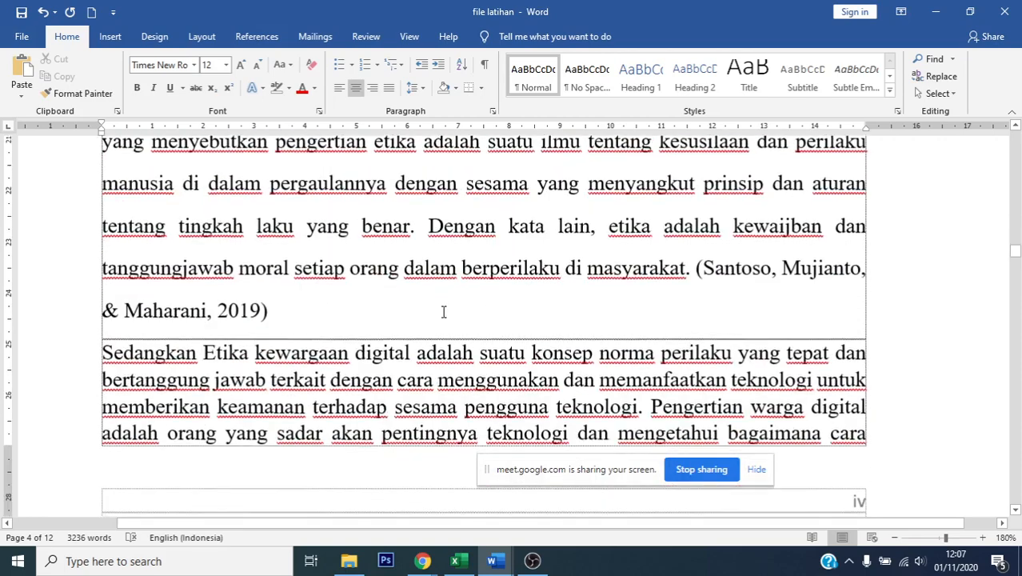
scroll(443, 312, down, 5)
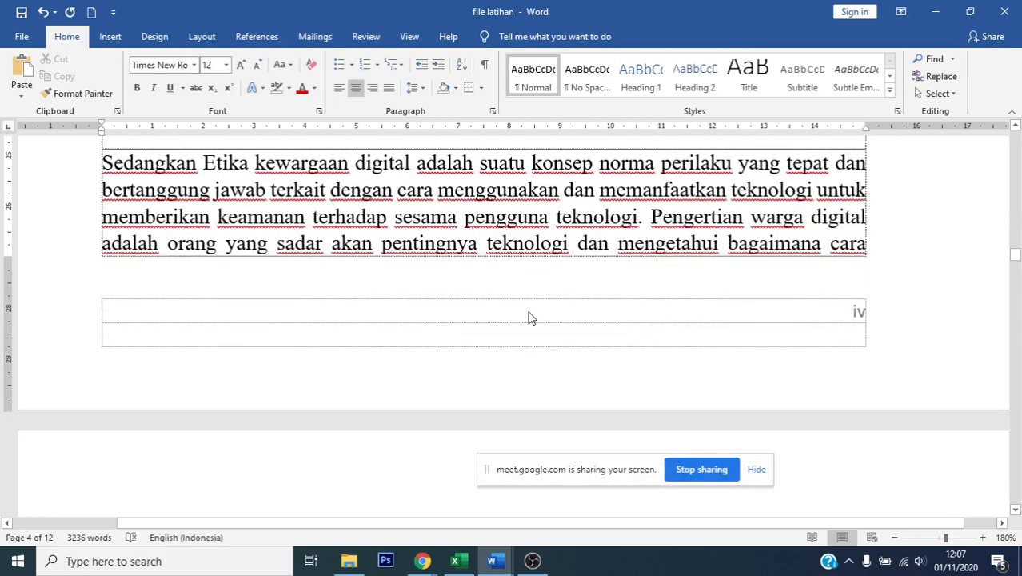
- Format the page number on the BAB I page as 1, 2, 3, … and start the section's numbering at 1
double_click(858, 320)
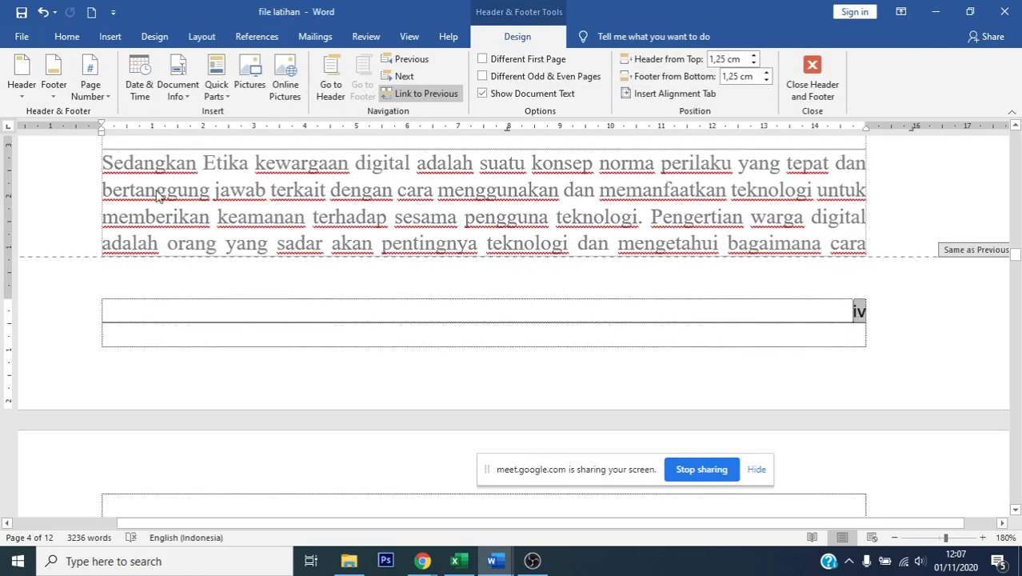
click(107, 97)
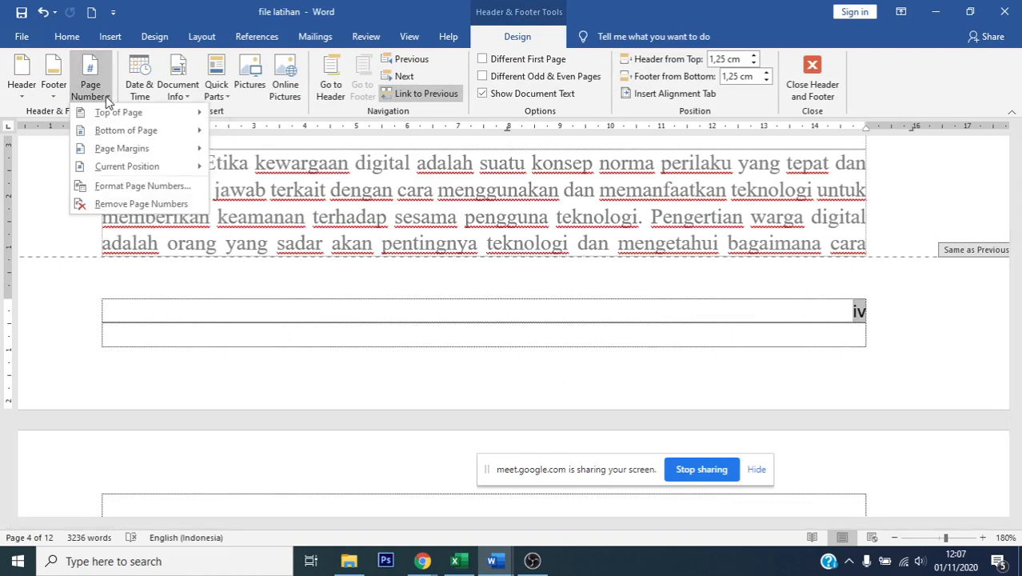
click(112, 188)
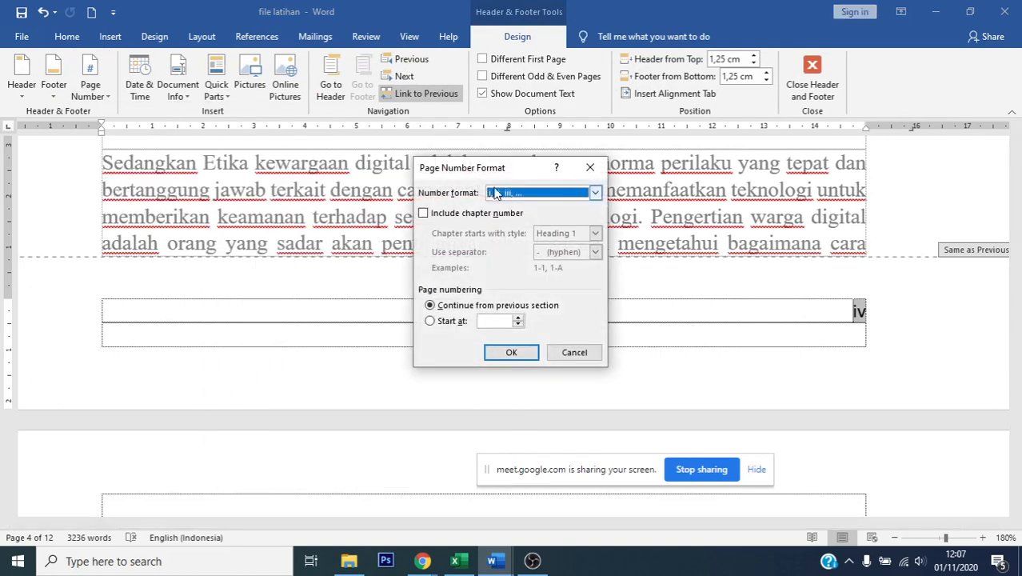
click(501, 195)
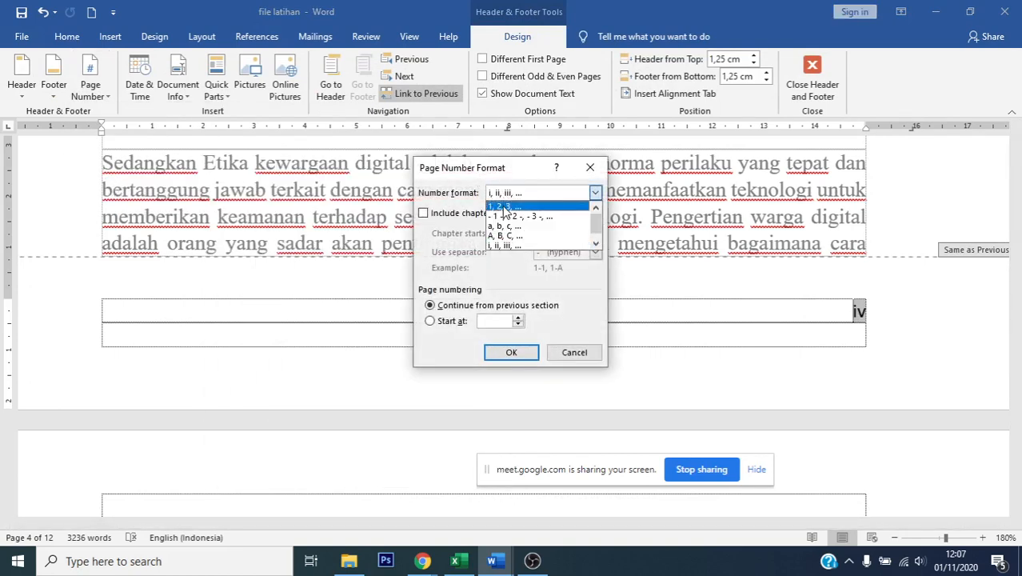
click(504, 207)
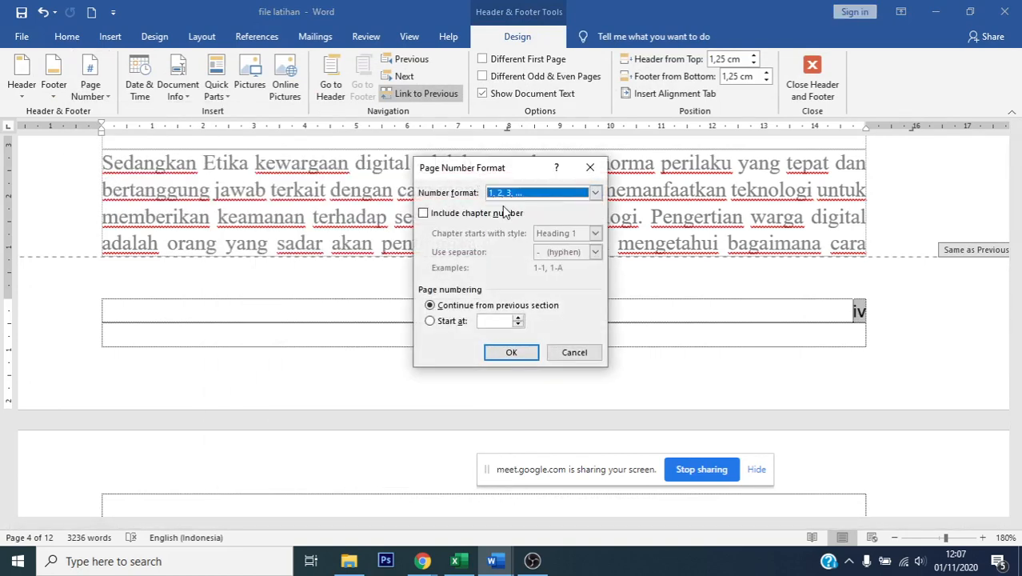
click(431, 321)
click(496, 320)
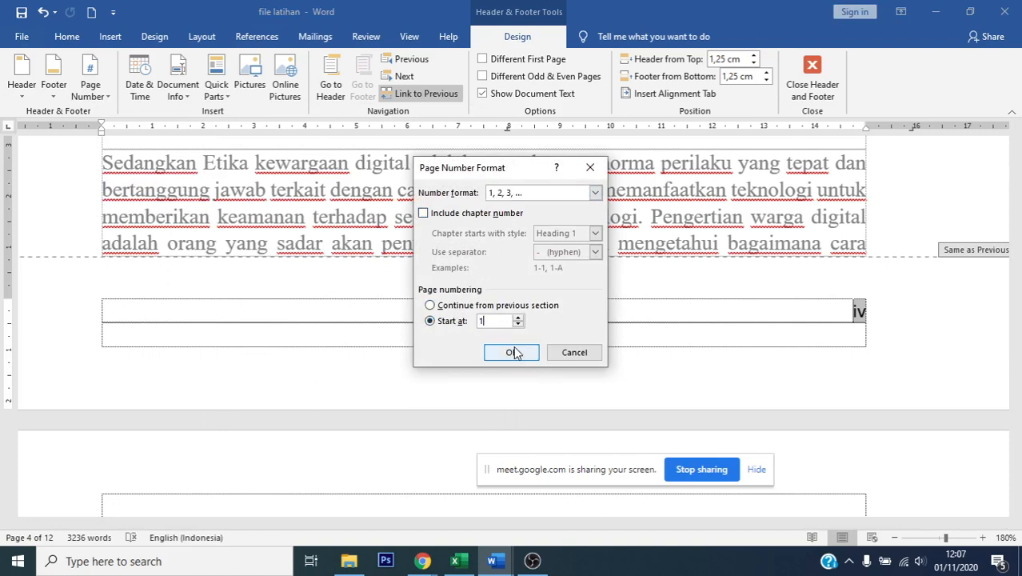
click(514, 353)
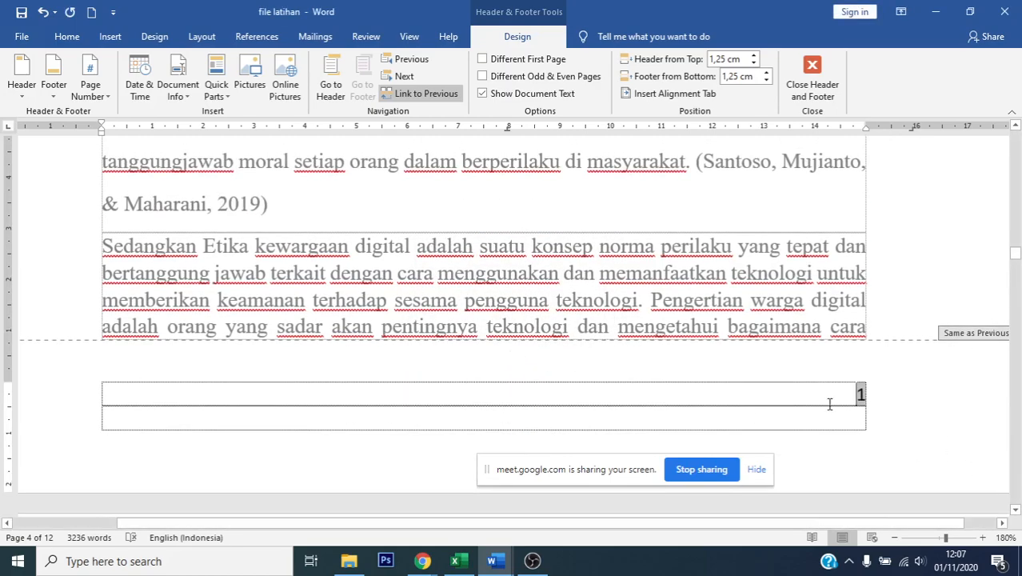
- Check the page numbering in the chapter pages and the front matter, and leave footer editing
scroll(541, 264, up, 10)
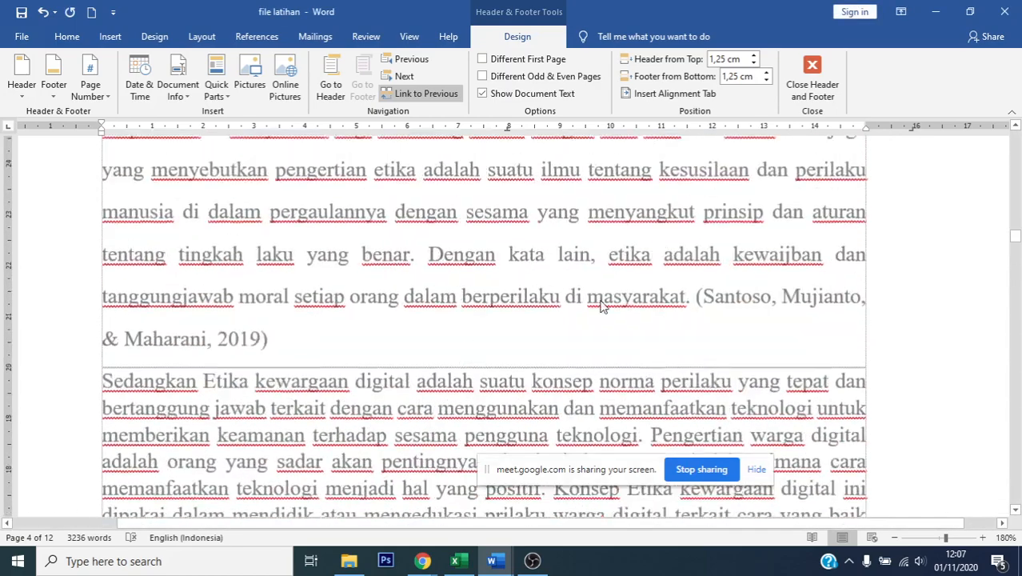
scroll(541, 297, down, 10)
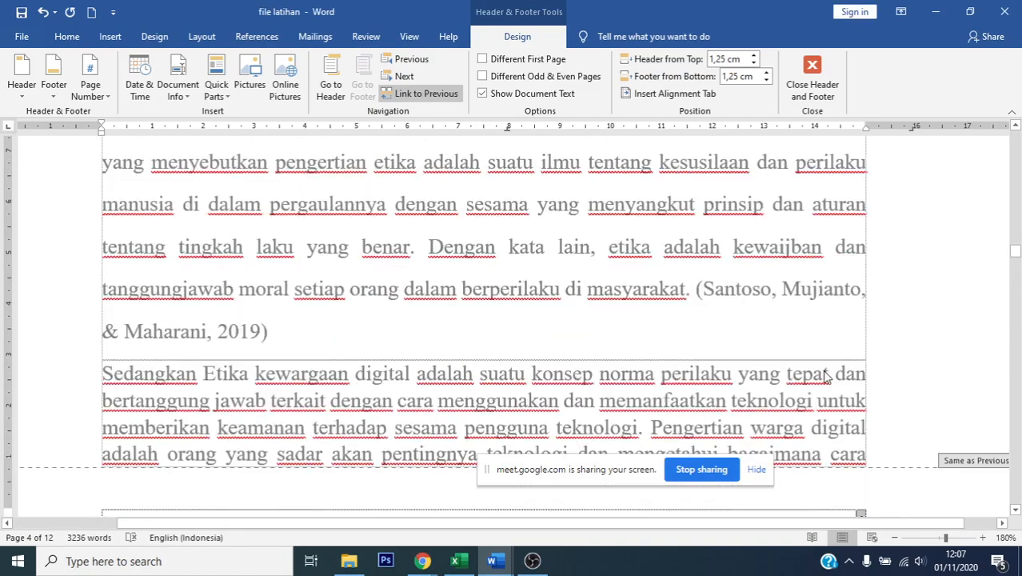
scroll(851, 414, down, 15)
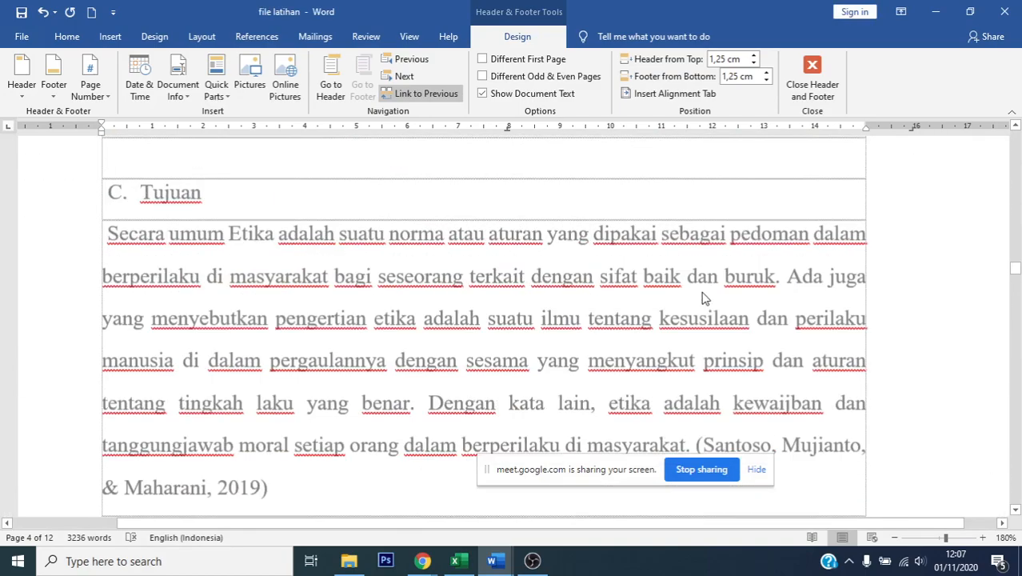
scroll(689, 302, down, 15)
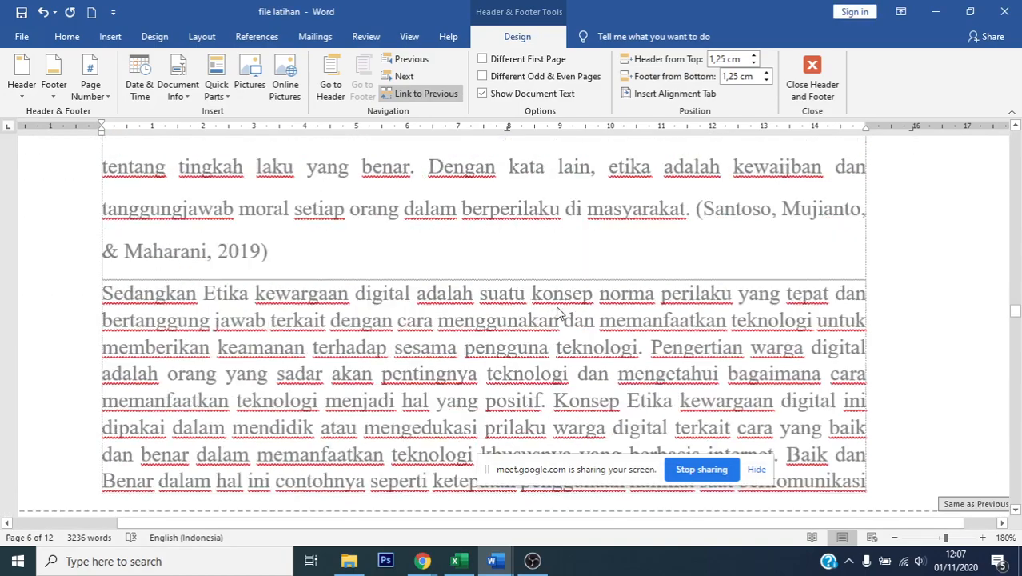
scroll(696, 278, down, 5)
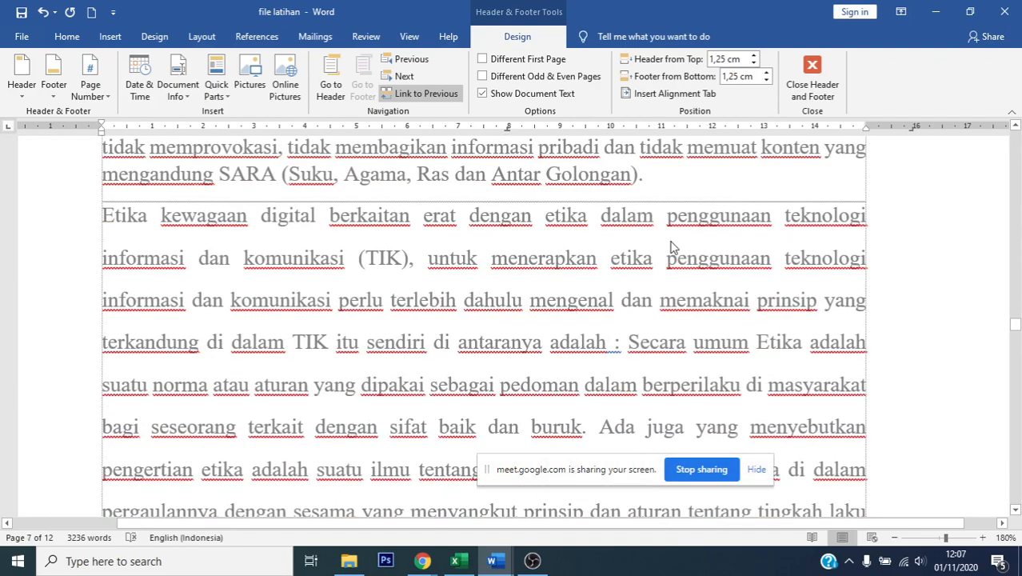
drag(1011, 323, 1014, 168)
scroll(913, 299, down, 5)
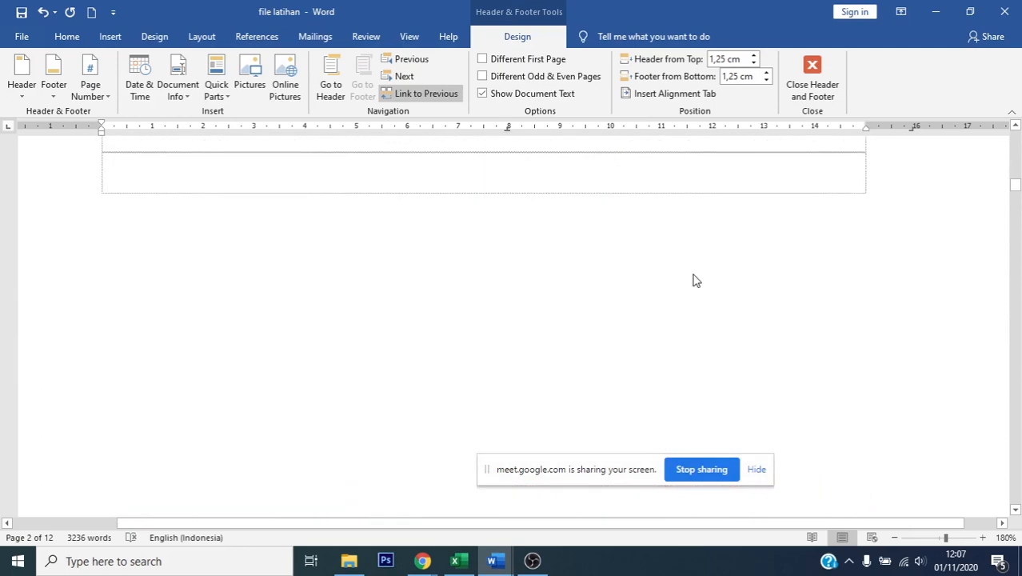
scroll(736, 303, up, 3)
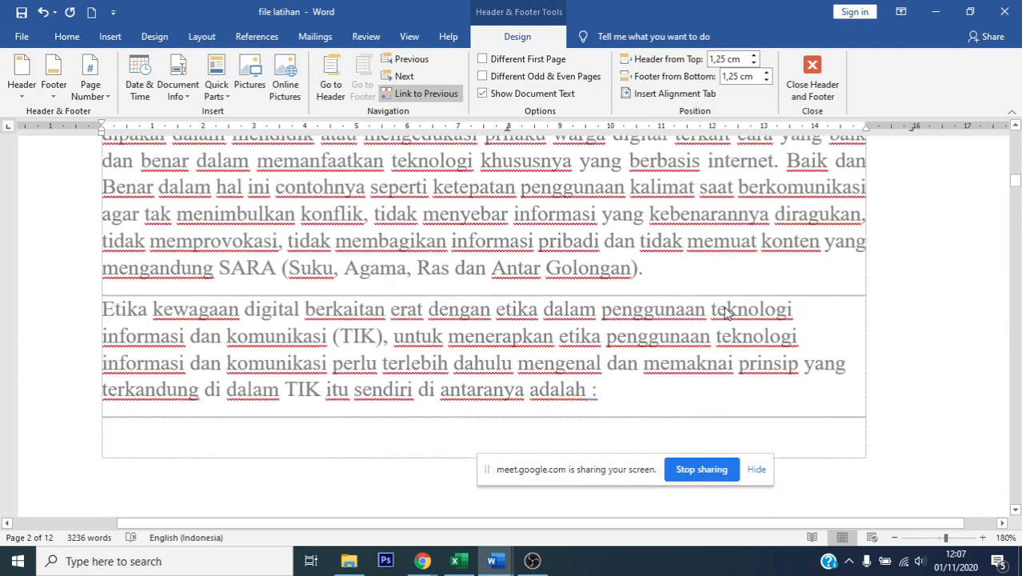
scroll(726, 312, down, 3)
click(811, 90)
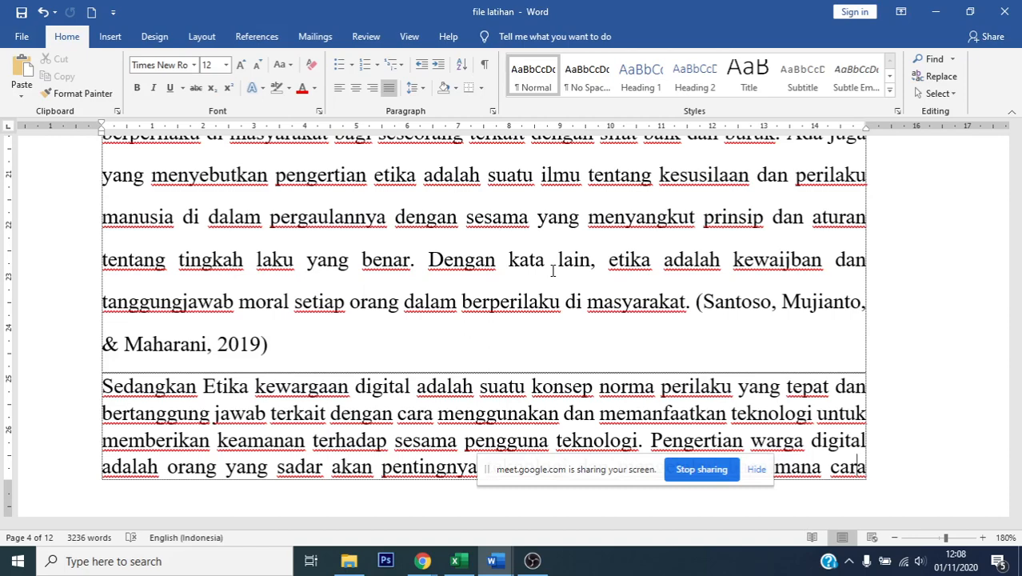
- Return to the document's first page and examine the HALAMAN SAMPUL title and the body paragraph beneath it
scroll(552, 270, up, 5)
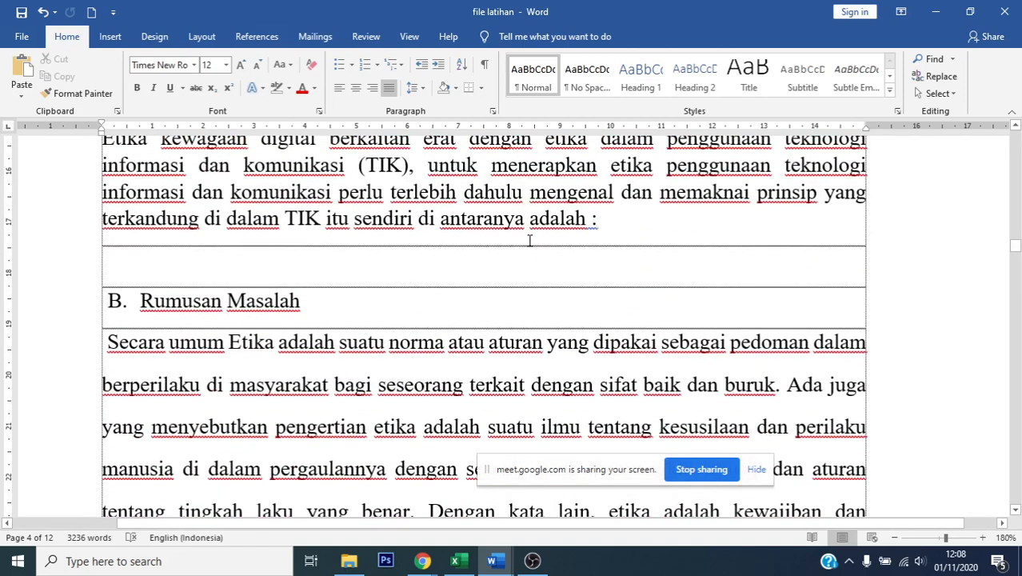
scroll(475, 237, up, 10)
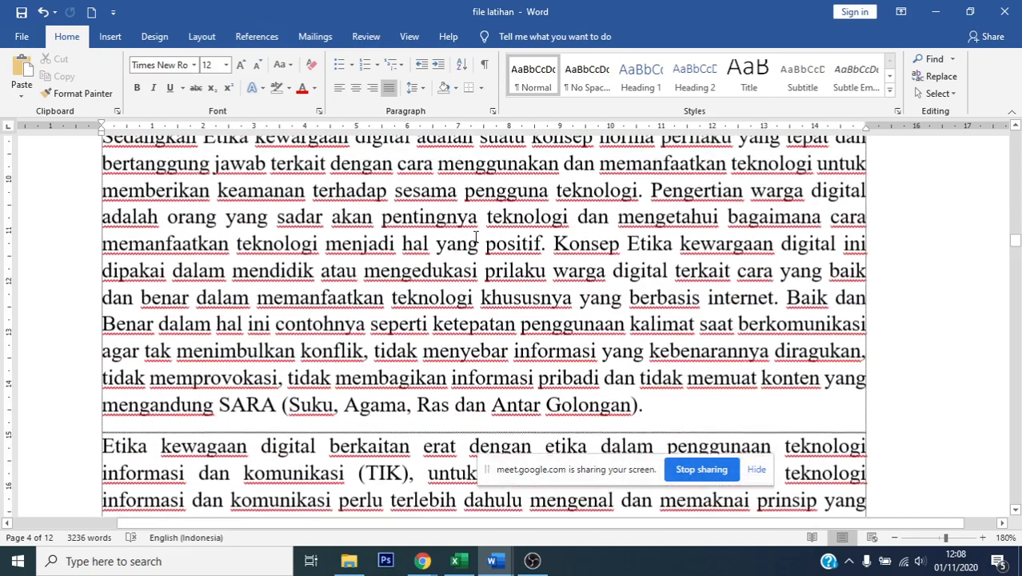
scroll(475, 237, up, 7)
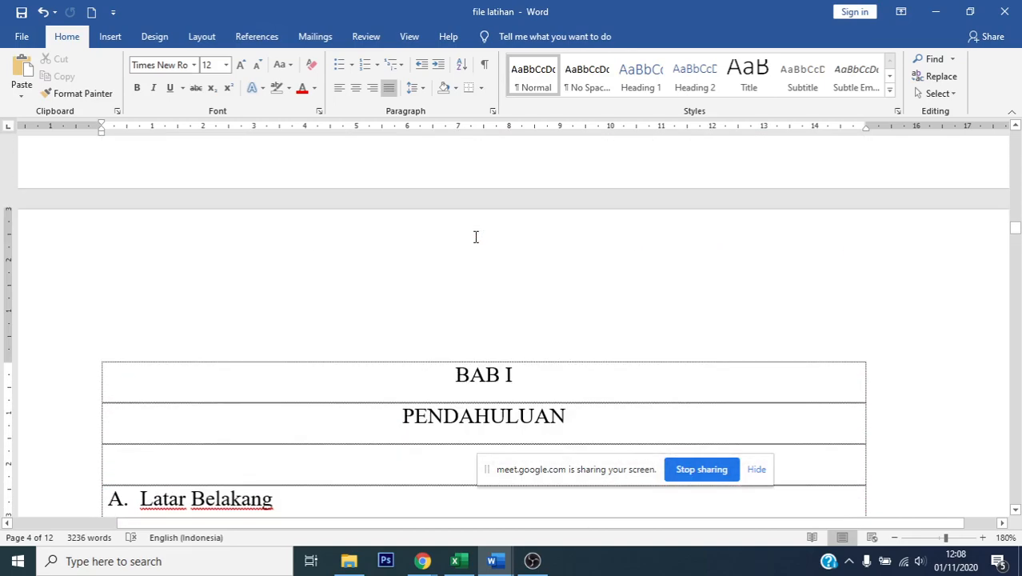
drag(1017, 232, 1016, 138)
click(636, 203)
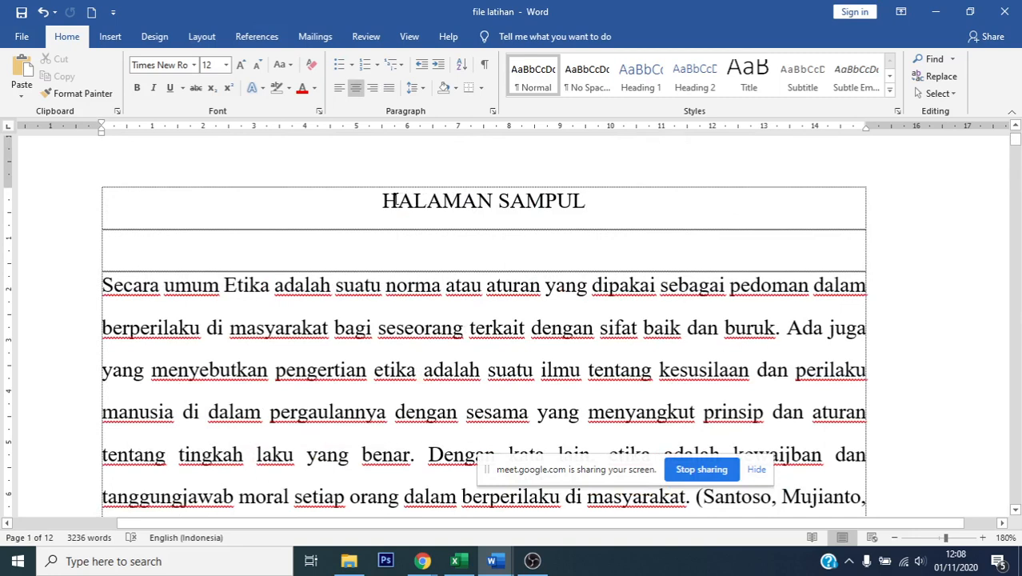
drag(396, 201, 547, 219)
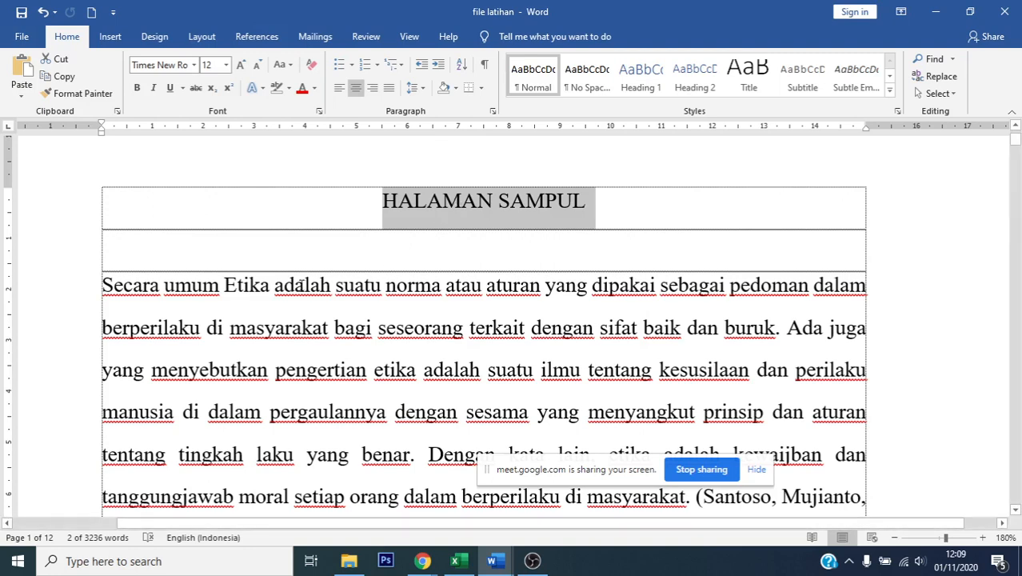
click(304, 285)
drag(102, 284, 658, 369)
click(579, 290)
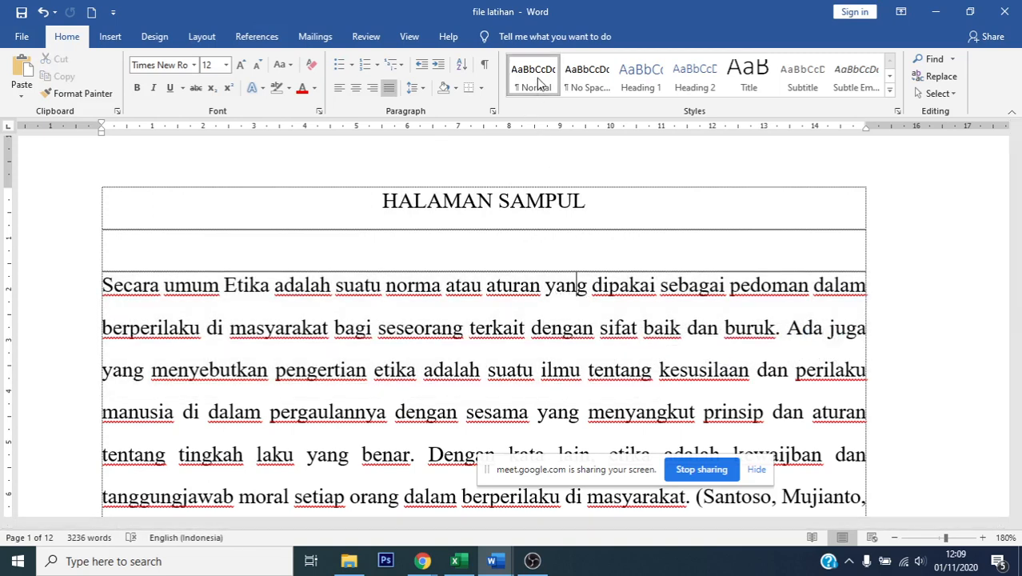
- Apply the Heading 1 style to the HALAMAN SAMPUL title
click(613, 192)
drag(382, 198, 596, 201)
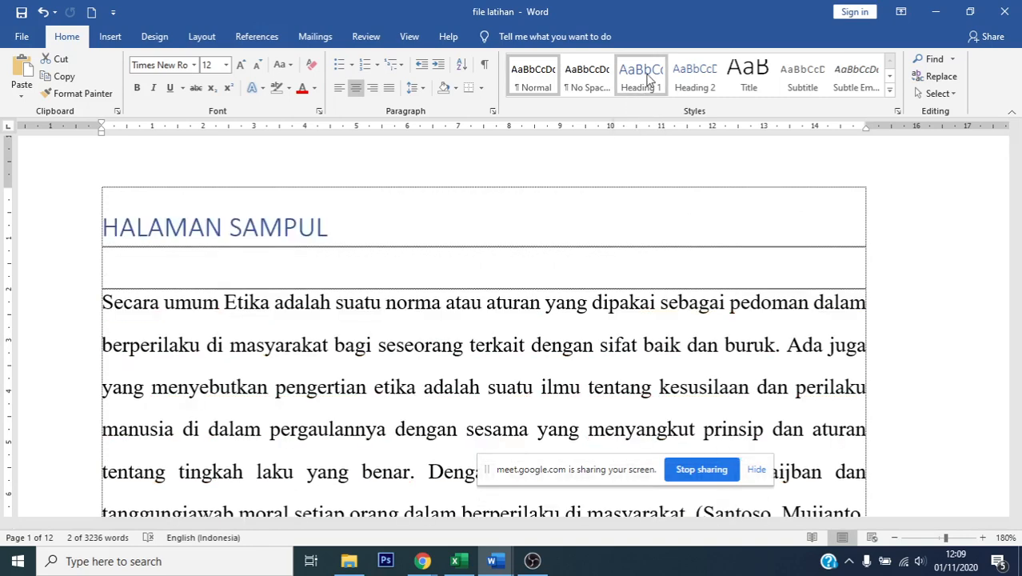
click(644, 75)
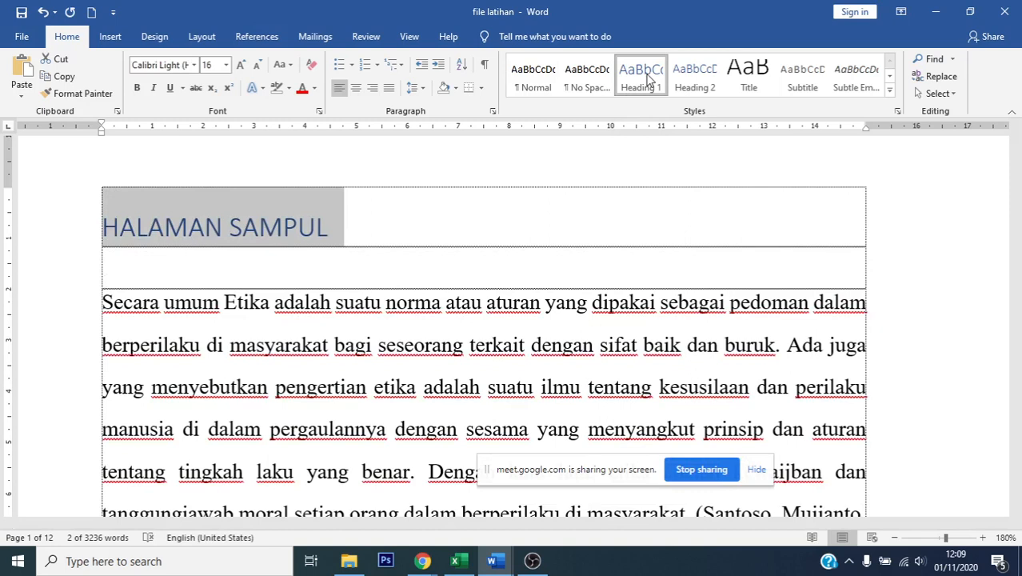
click(342, 220)
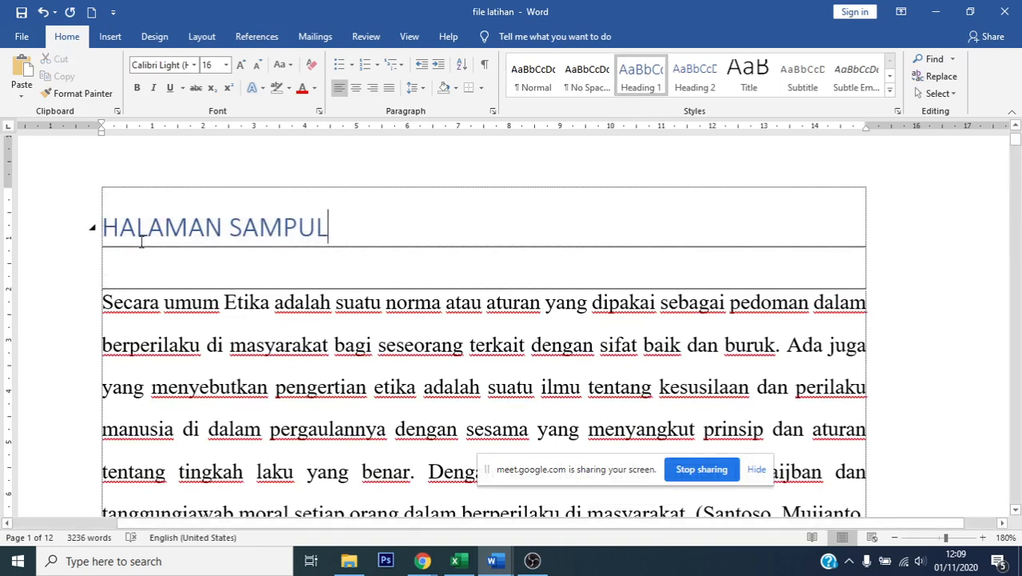
- Modify the Heading 1 style's font to Times New Roman, 14 pt, bold and black
drag(105, 229, 311, 225)
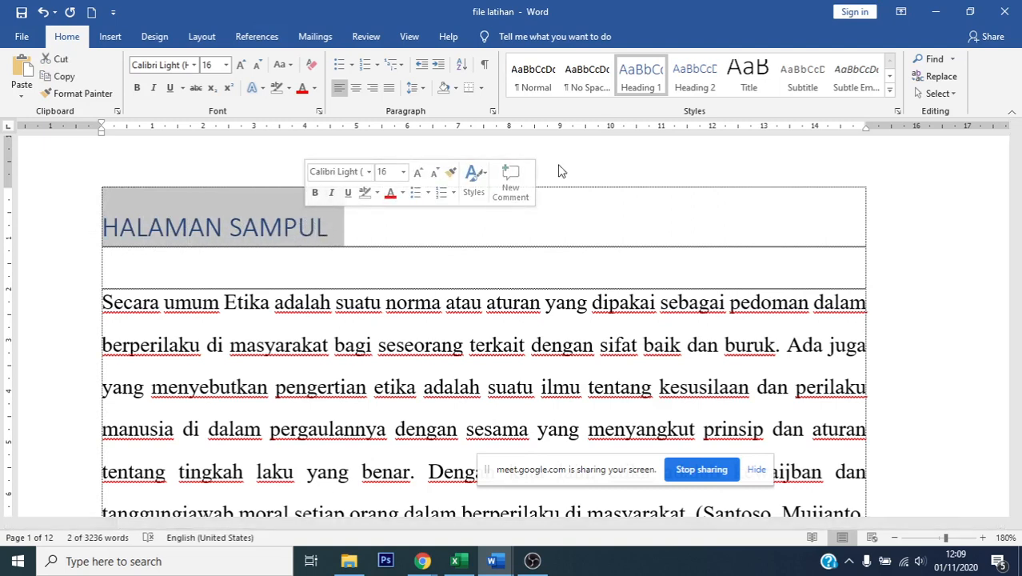
right_click(639, 84)
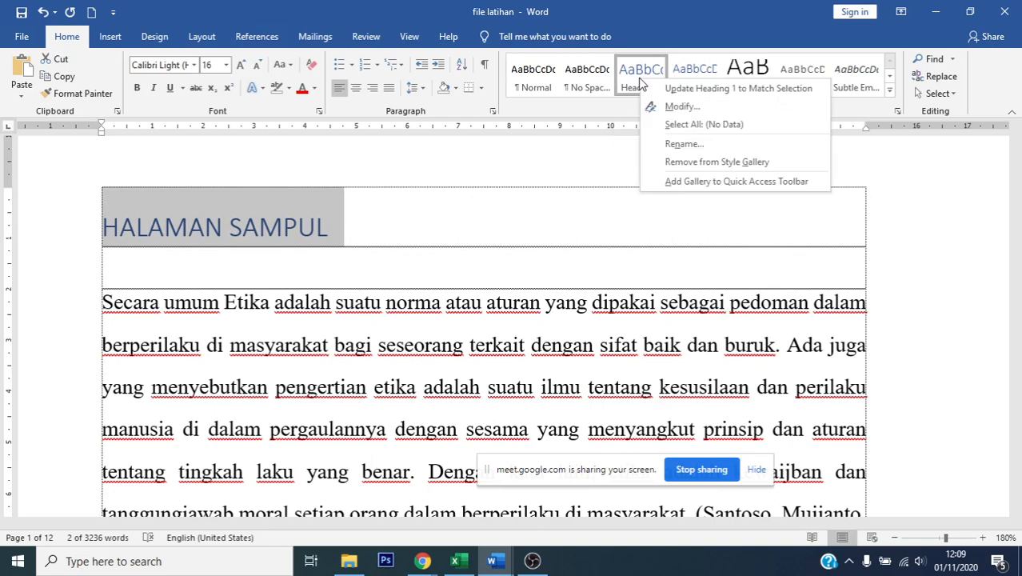
click(675, 106)
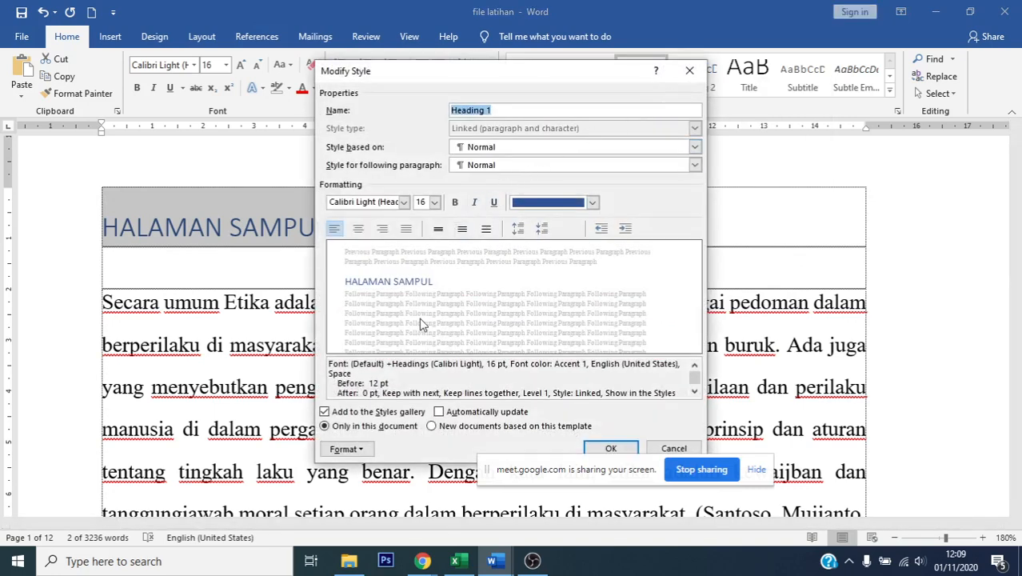
click(403, 202)
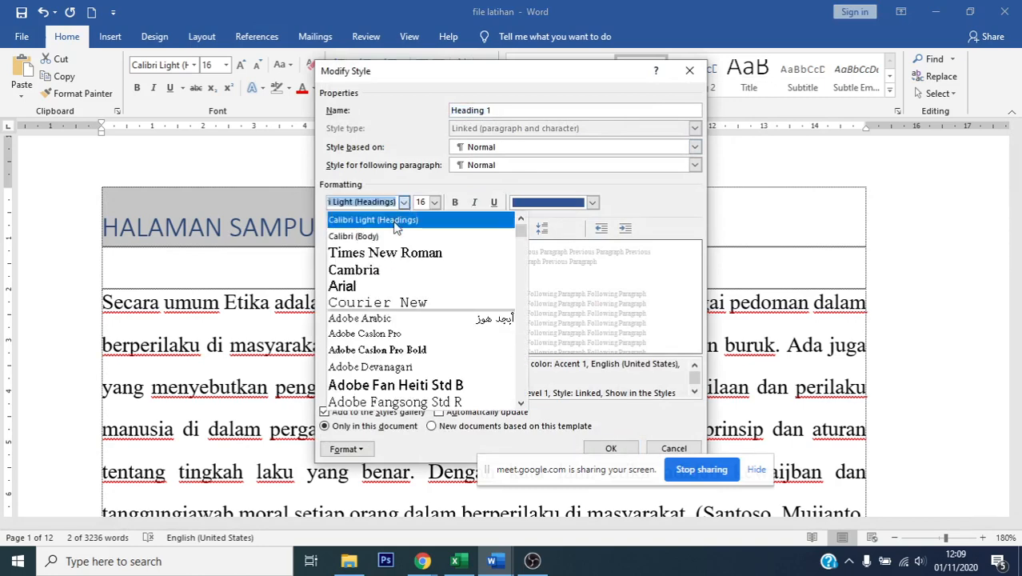
click(396, 253)
click(434, 203)
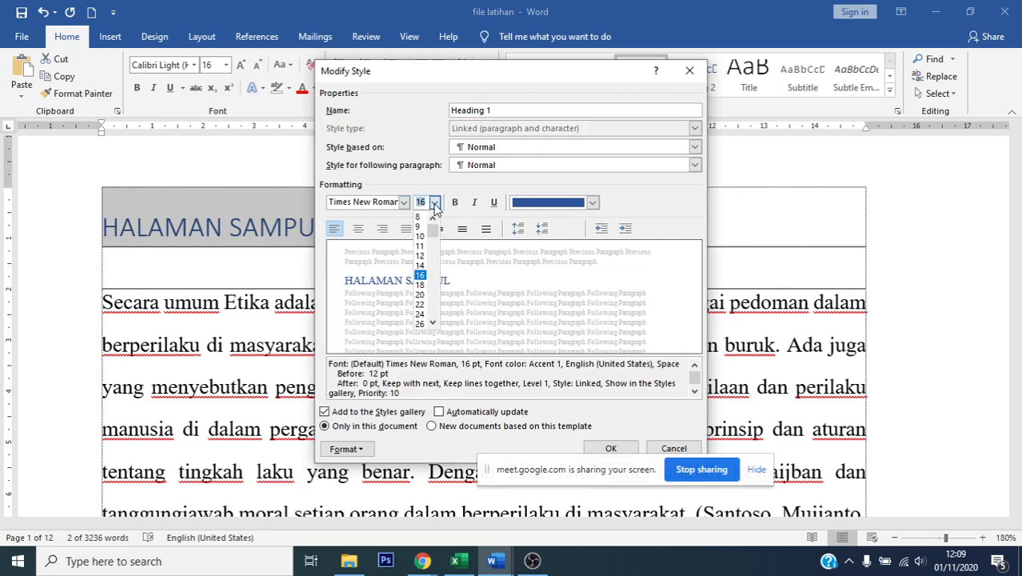
click(420, 266)
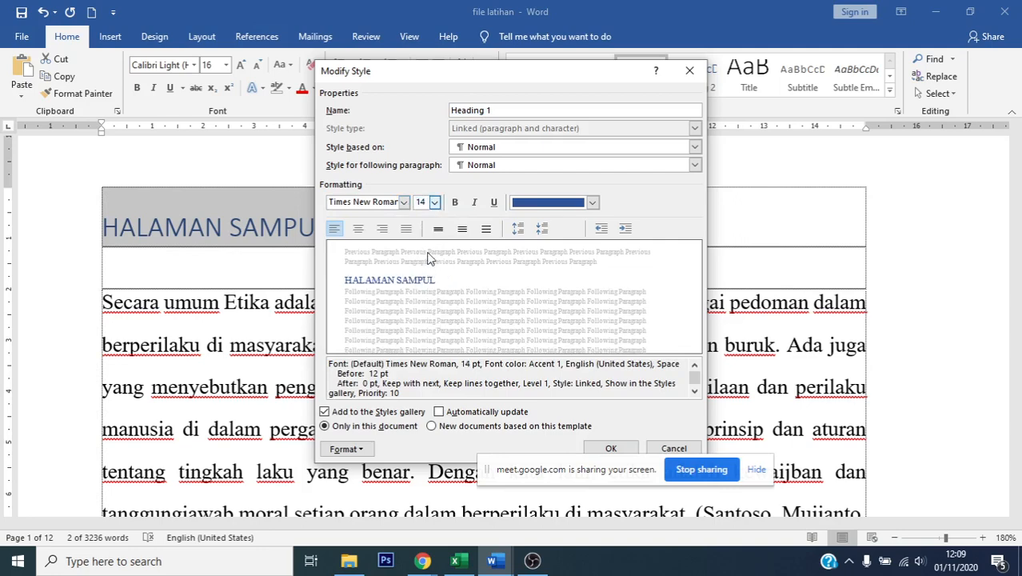
click(454, 203)
click(545, 204)
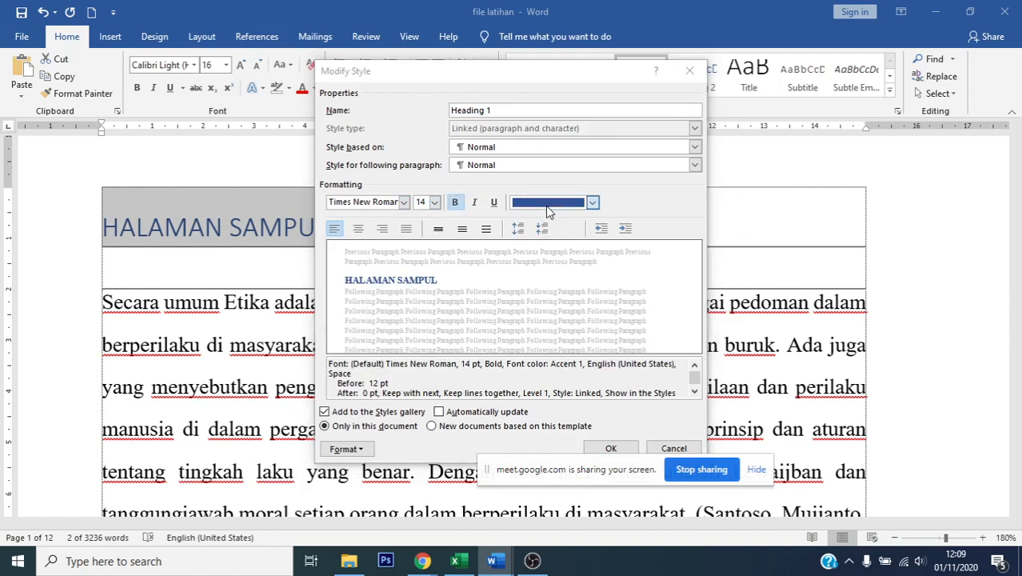
click(530, 253)
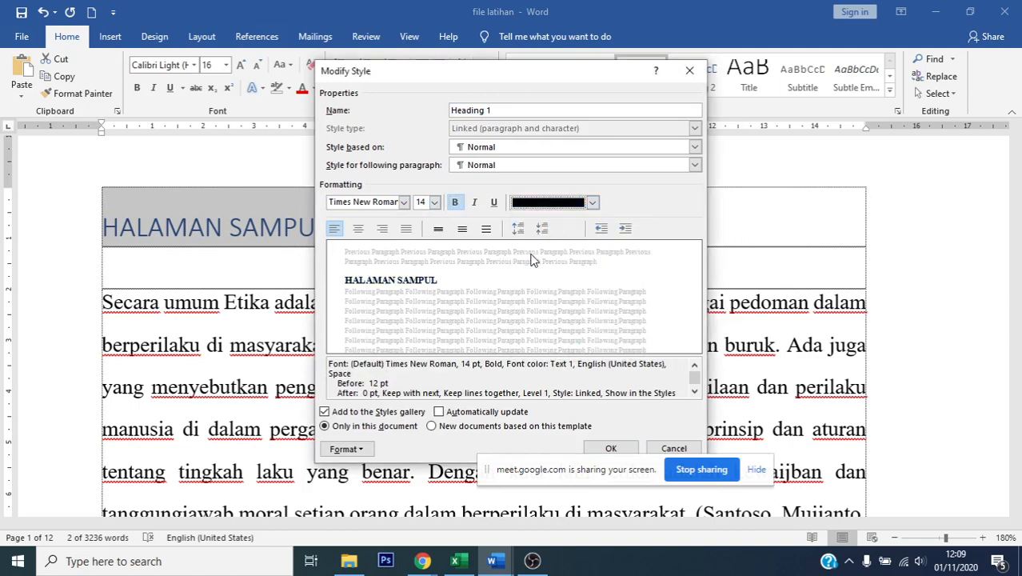
- Set the Heading 1 style to centred alignment with single line spacing
click(358, 230)
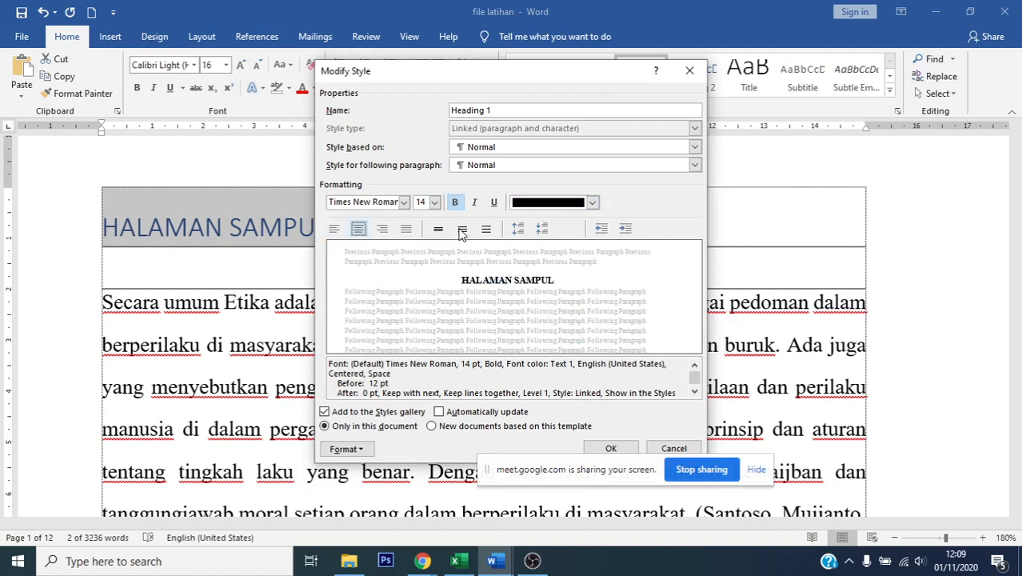
click(460, 229)
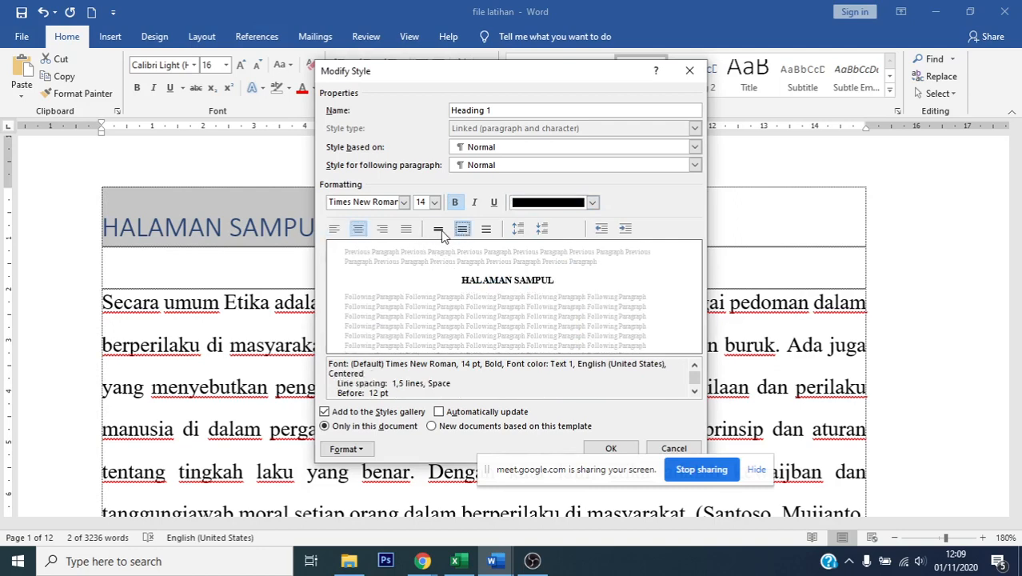
click(438, 230)
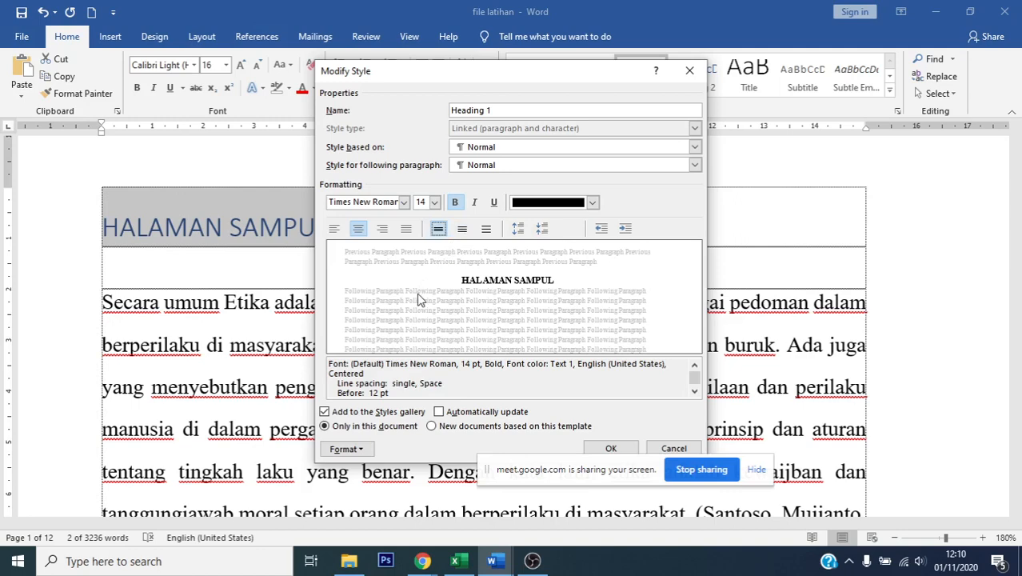
- Set the Heading 1 style's line spacing to 1.5 lines and save the style changes
click(462, 230)
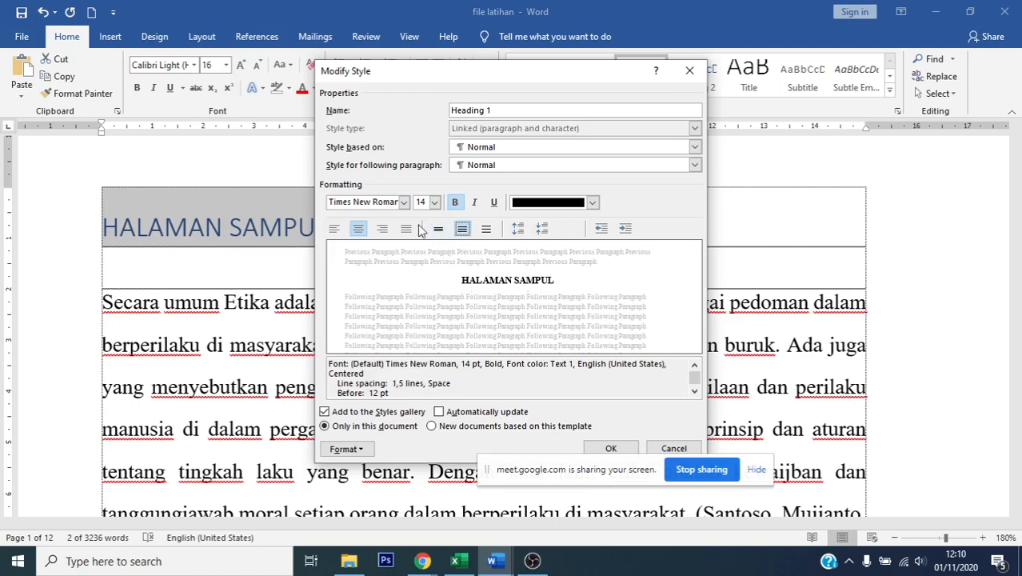
click(611, 448)
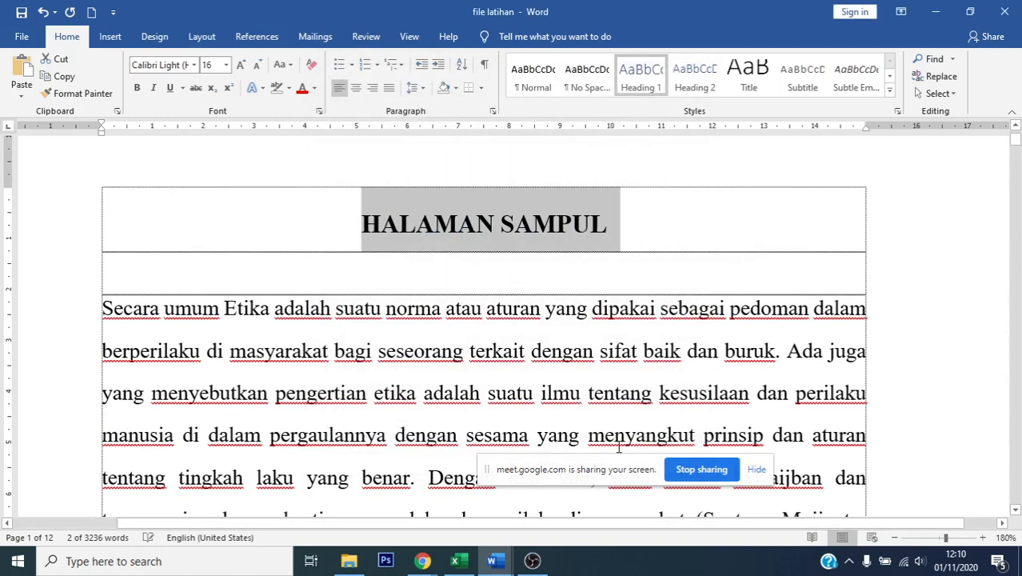
click(416, 224)
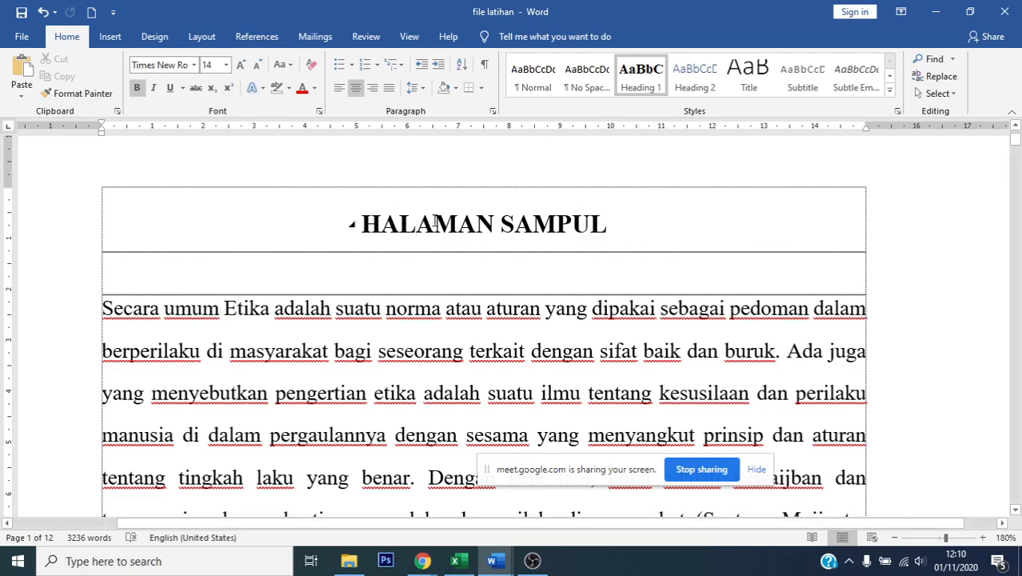
- Apply the Heading 1 style to the KATA PENGANTAR title on page 2
scroll(433, 223, down, 20)
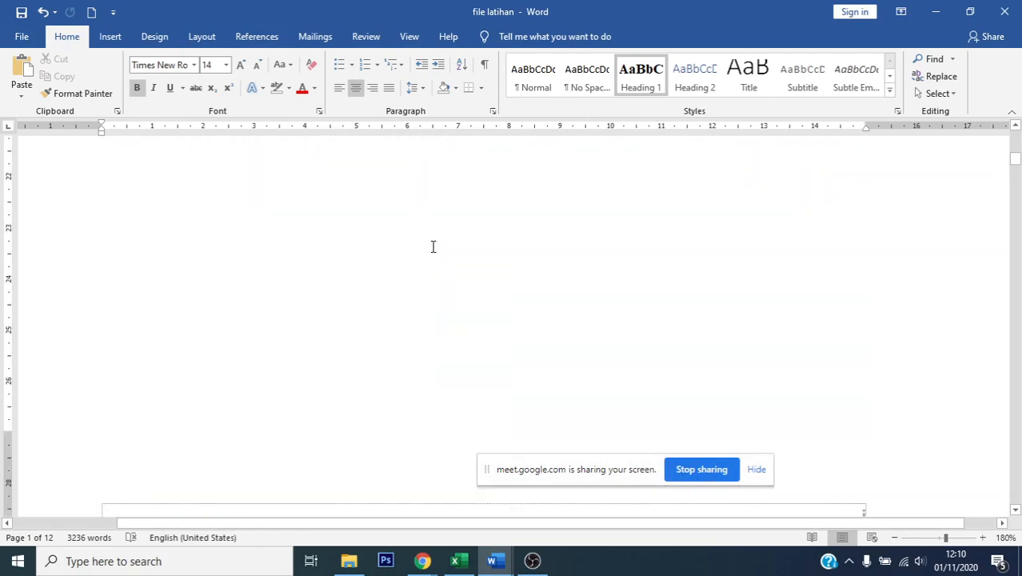
scroll(432, 248, down, 6)
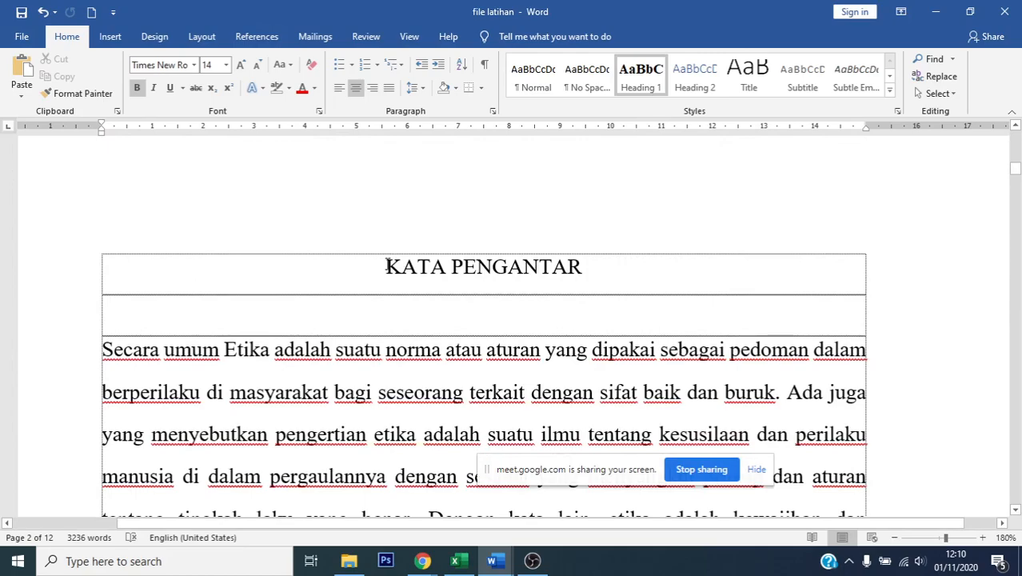
drag(387, 266, 588, 268)
key(ctrl+b)
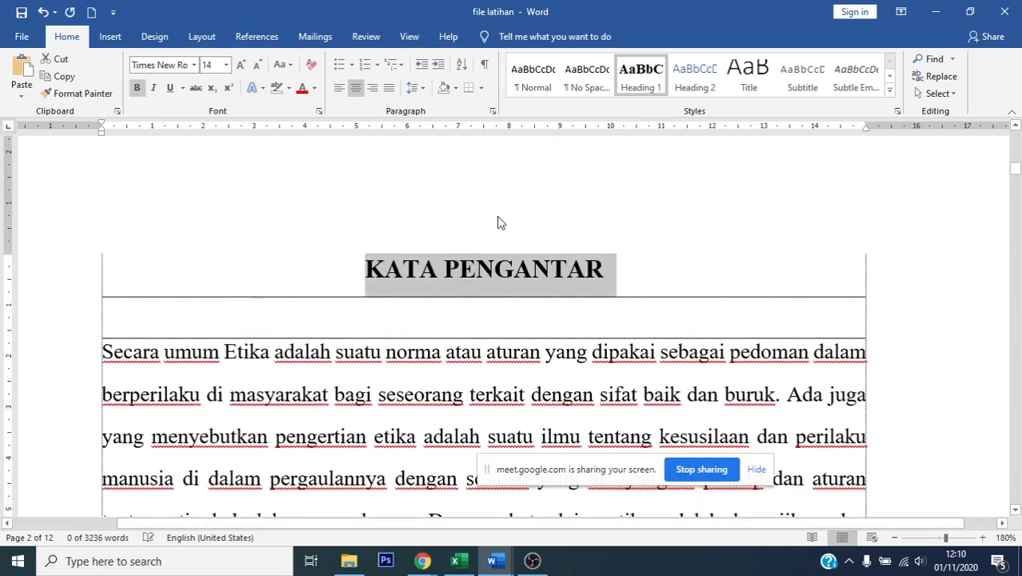
- Apply the Heading 1 style to the DAFTAR ISI title on page 3
scroll(497, 222, down, 15)
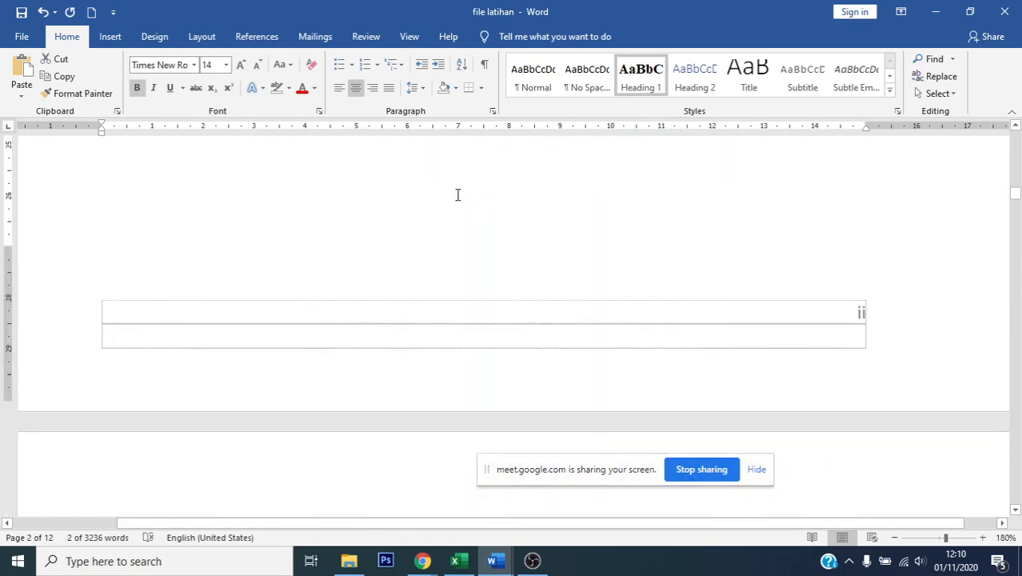
scroll(457, 195, down, 3)
drag(425, 207, 553, 208)
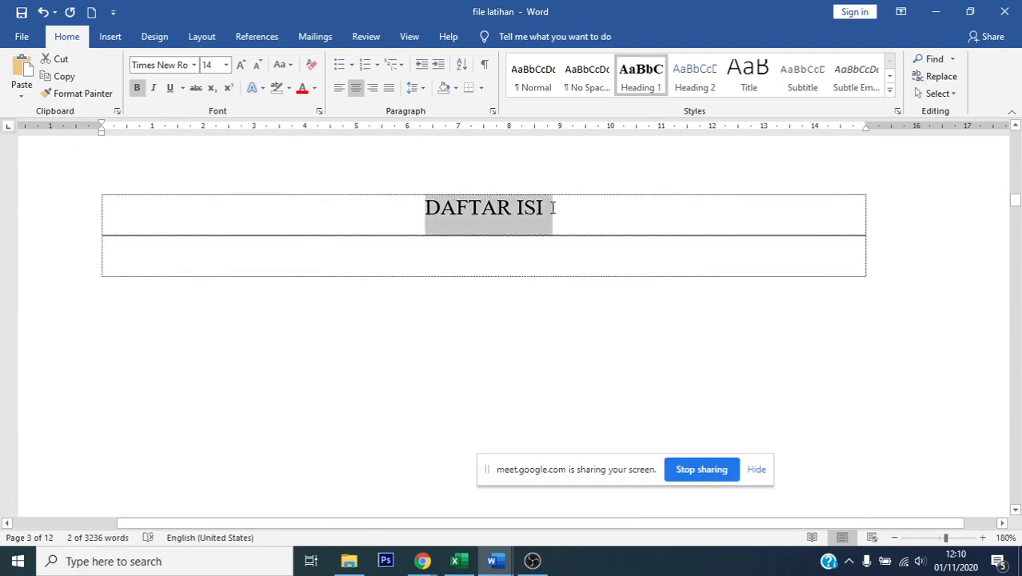
key(ctrl+b)
- Apply the Heading 1 style to the chapter title lines BAB I and PENDAHULUAN
scroll(595, 168, down, 10)
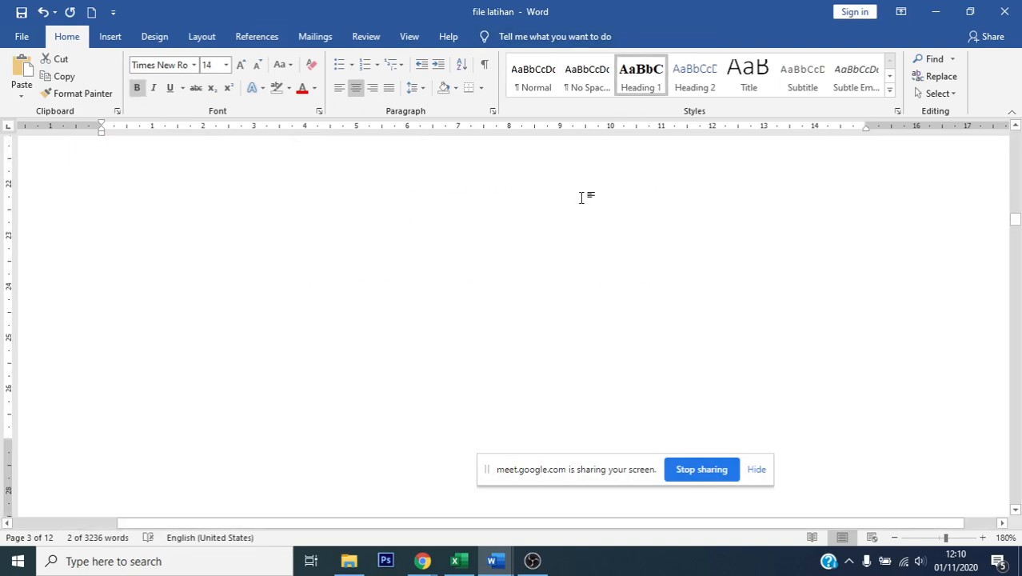
scroll(530, 222, down, 8)
scroll(489, 194, up, 4)
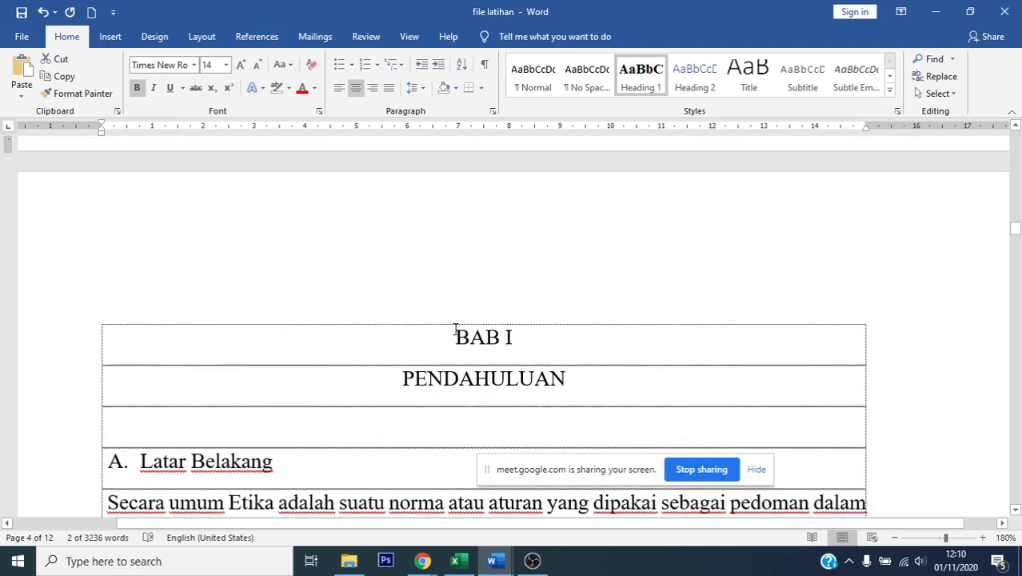
drag(456, 330, 586, 376)
click(661, 72)
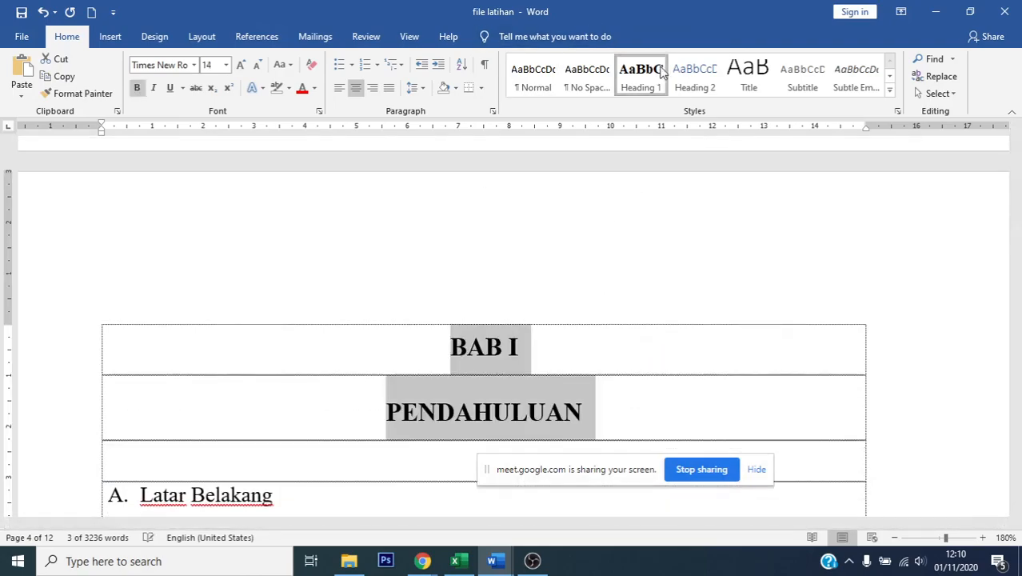
- Apply the Heading 1 style to the chapter title lines BAB II and LANDASAN TEORI
scroll(598, 276, down, 5)
scroll(598, 276, up, 5)
scroll(598, 276, down, 8)
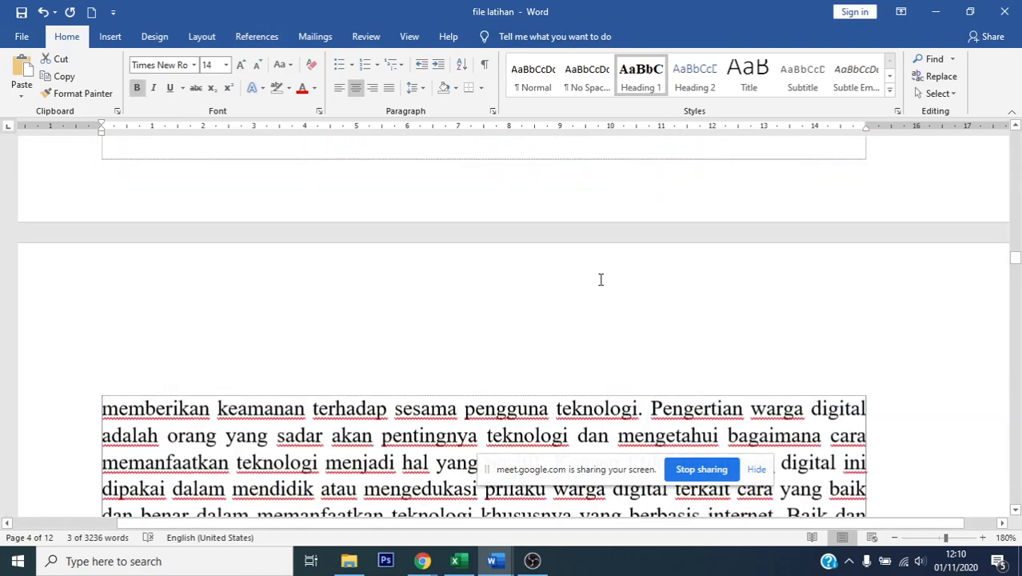
scroll(600, 279, down, 15)
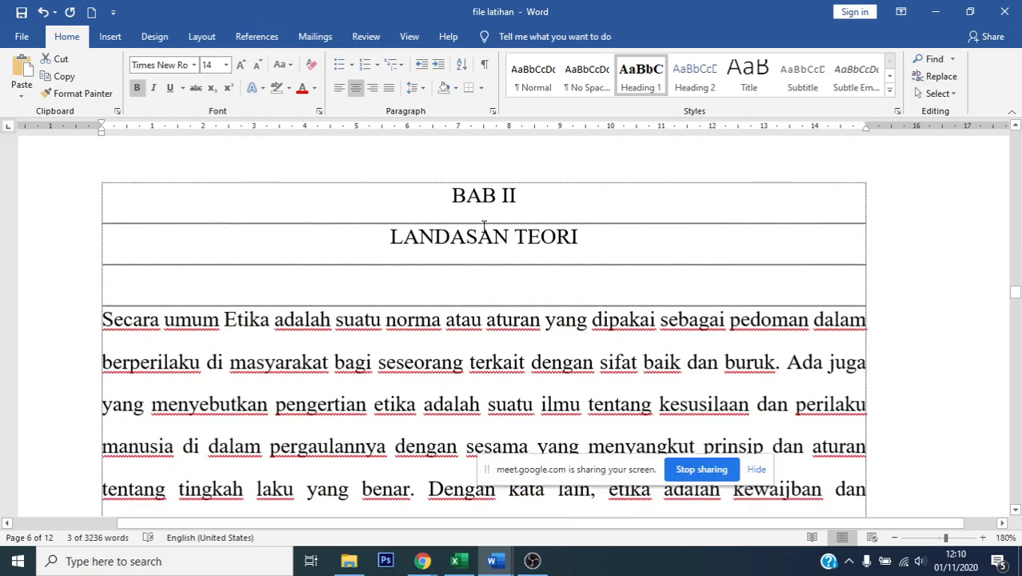
scroll(484, 227, up, 1)
drag(453, 282, 588, 324)
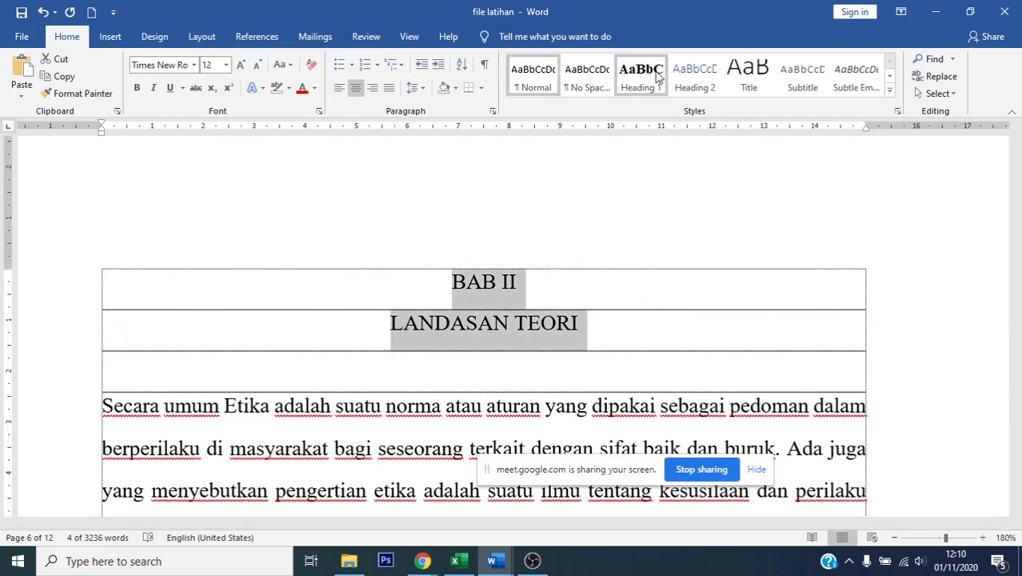
key(ctrl+b)
- Apply the Heading 1 style to the chapter title lines BAB III and METODE PENELITIAN
scroll(604, 232, down, 10)
scroll(602, 243, down, 3)
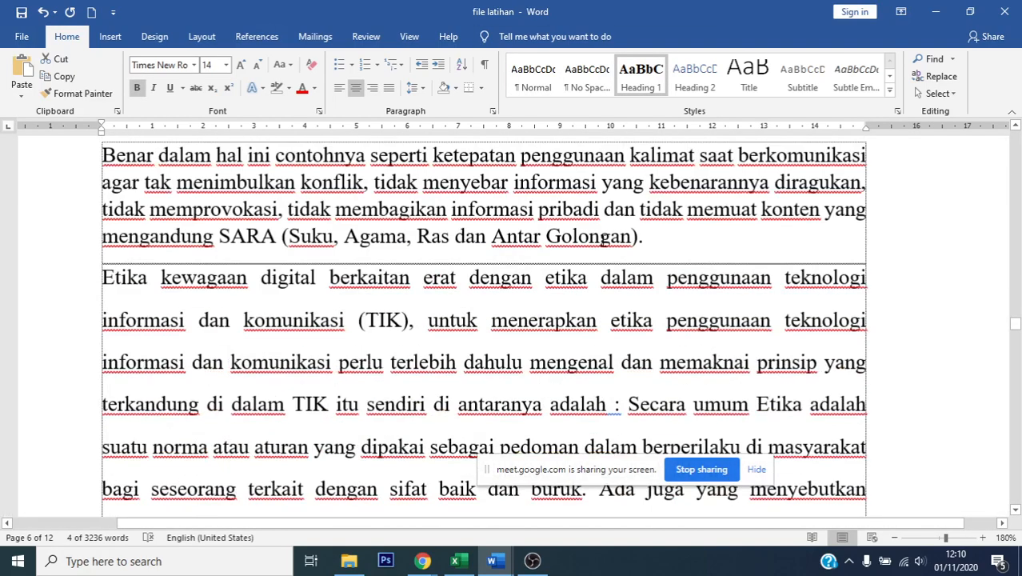
scroll(582, 242, up, 5)
scroll(581, 242, down, 4)
scroll(550, 242, down, 1)
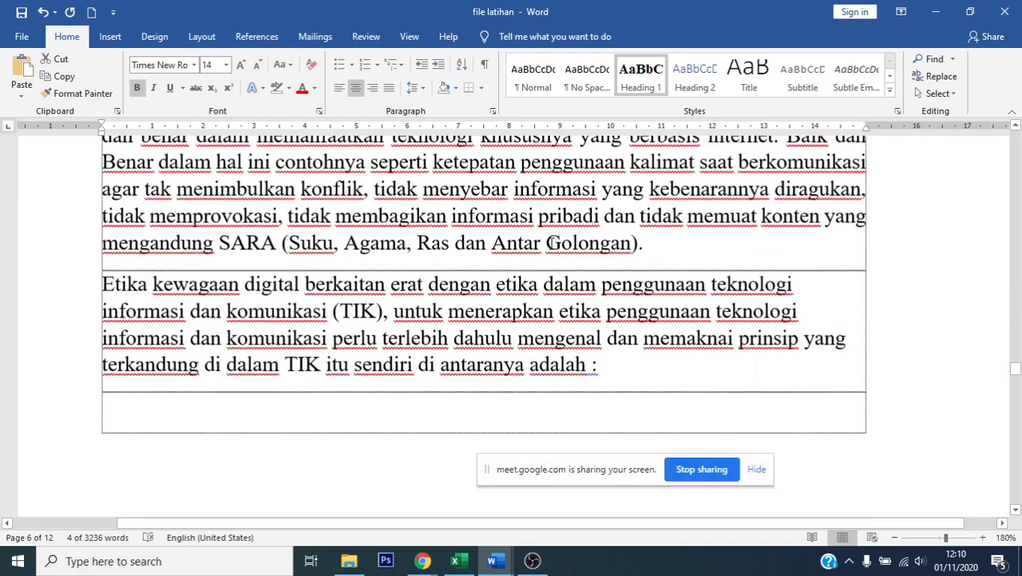
scroll(550, 242, down, 4)
scroll(551, 242, down, 1)
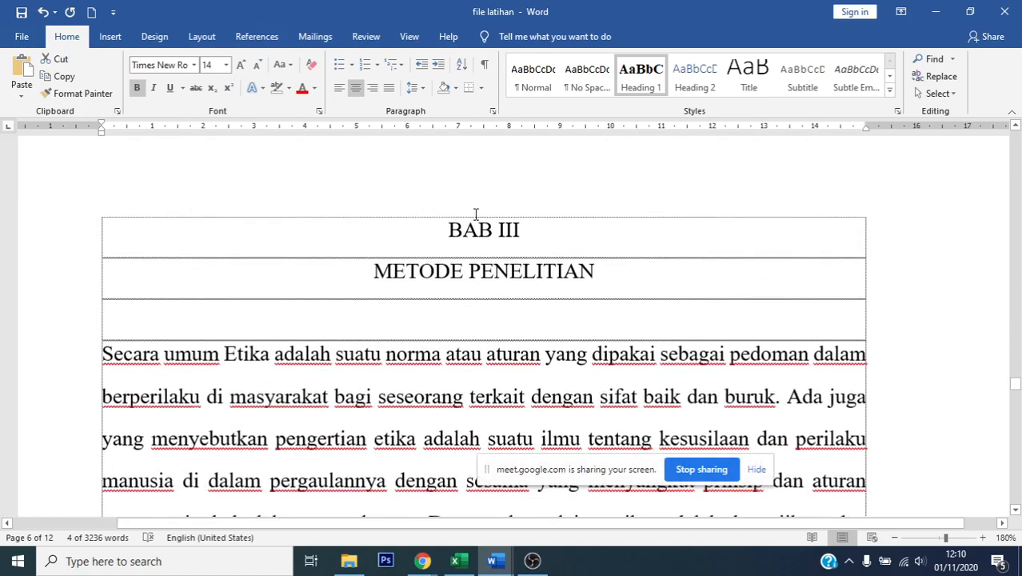
drag(475, 217, 588, 270)
click(640, 77)
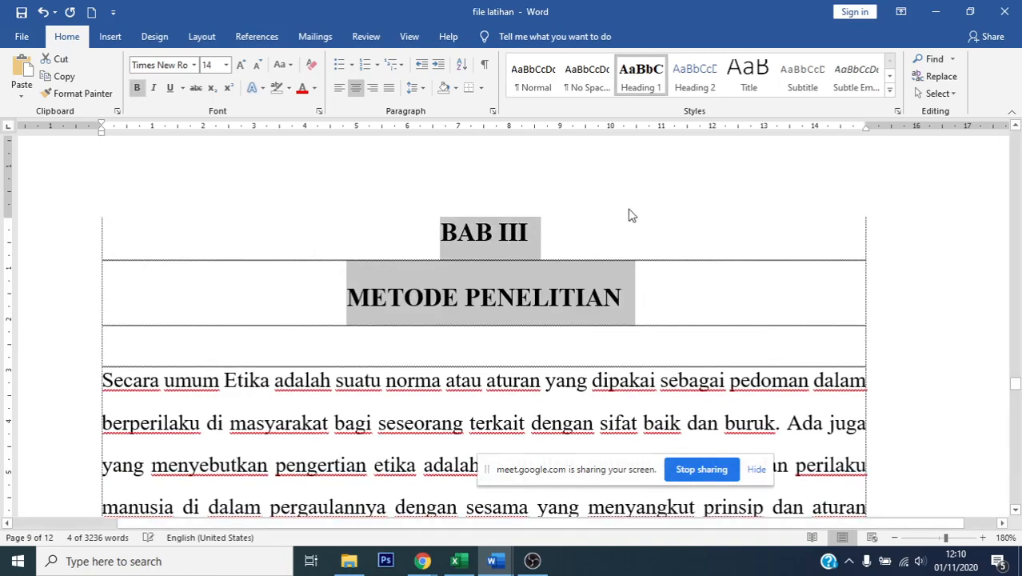
- Apply the Heading 1 style to the chapter title lines BAB IV and PENUTUP
scroll(629, 216, up, 6)
scroll(629, 221, down, 8)
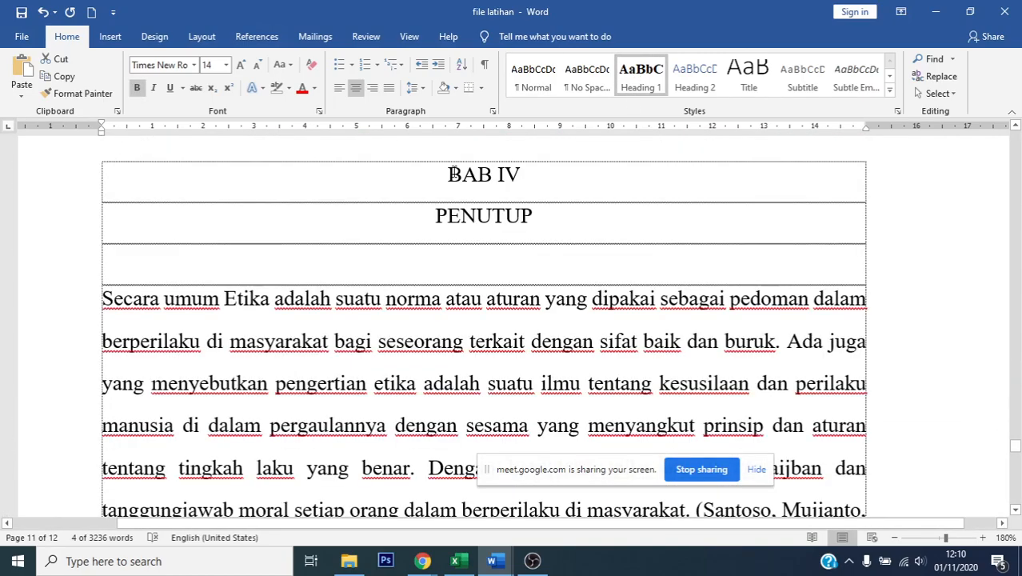
drag(444, 170, 534, 217)
click(646, 76)
- Apply the Heading 1 style to the DAFTAR PUSTAKA title on the last page
scroll(627, 205, down, 15)
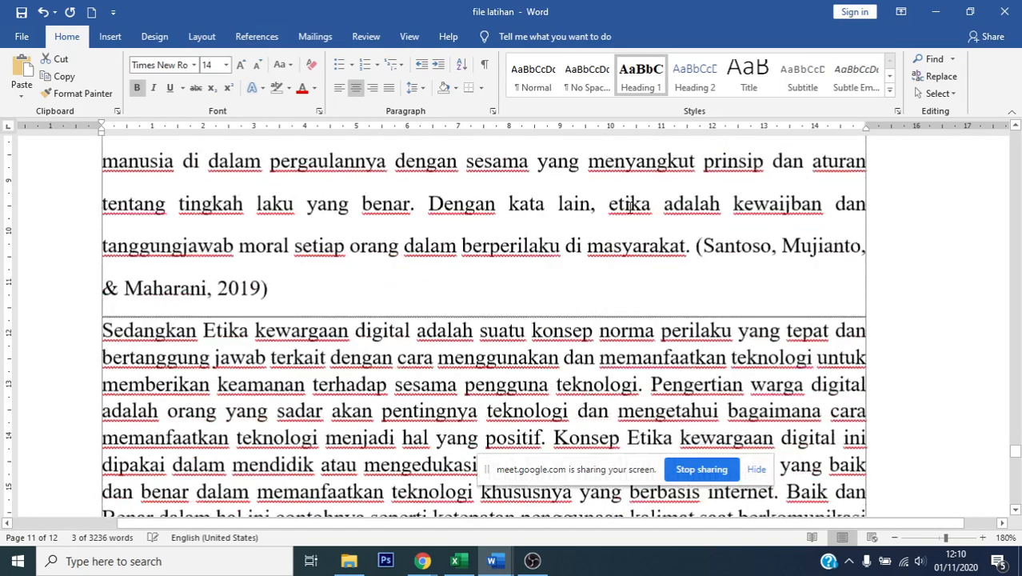
scroll(482, 160, up, 3)
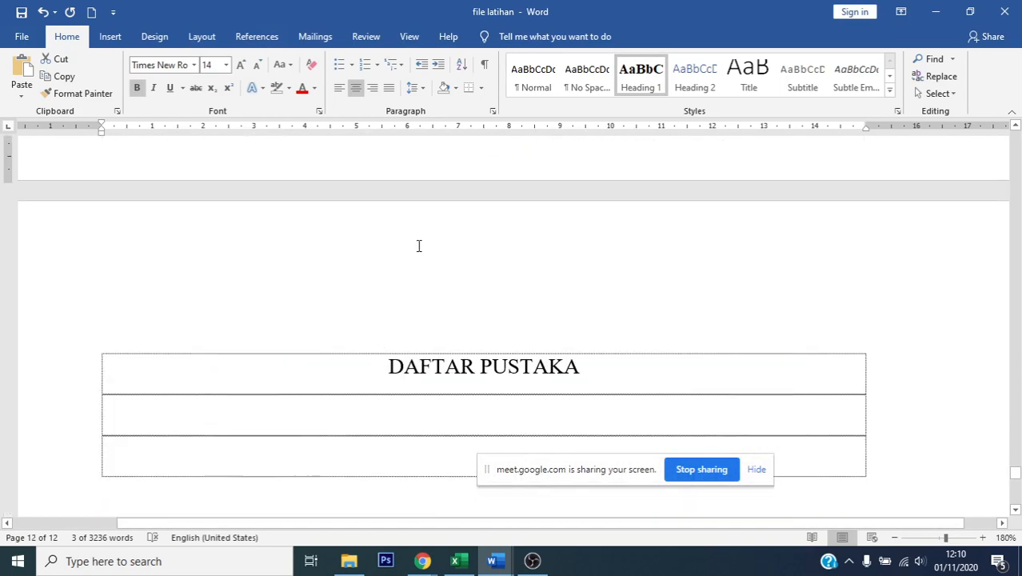
drag(388, 364, 589, 370)
click(657, 93)
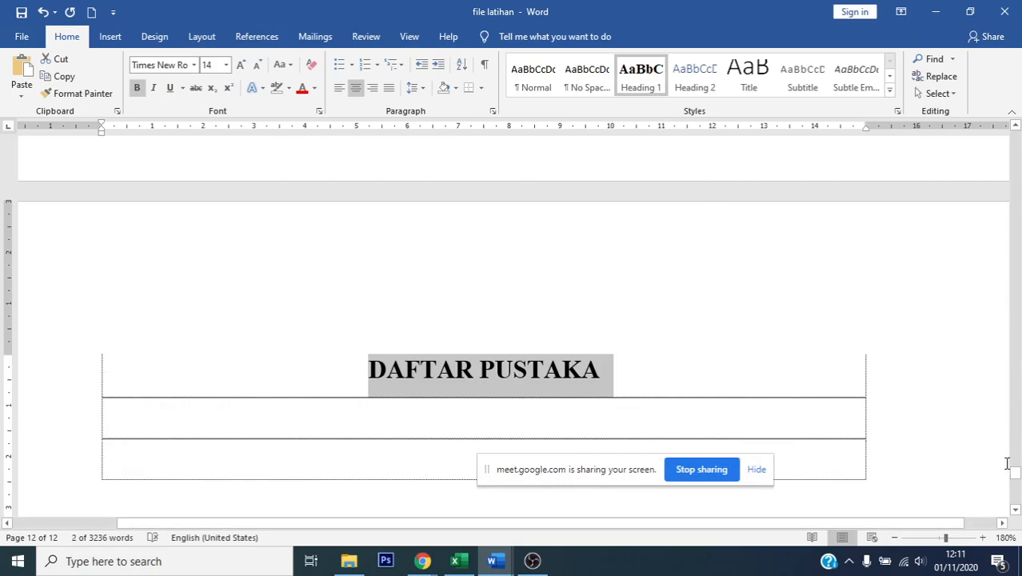
- Remove the stray space before "Secara umum" in the first paragraph under Latar Belakang in BAB I
drag(1016, 464, 1015, 232)
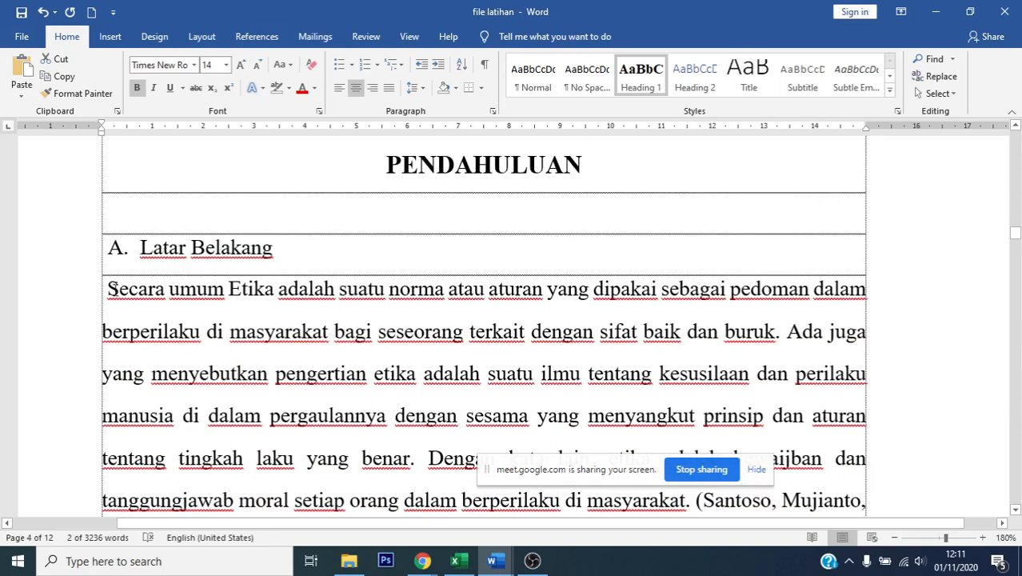
click(112, 288)
key(BackSpace)
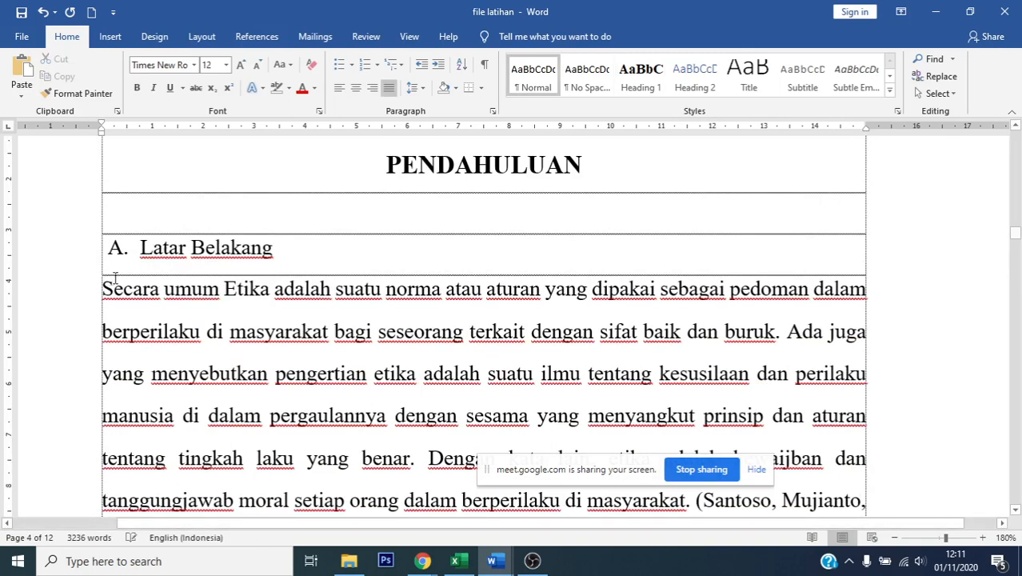
- Apply Heading 2 to the Latar Belakang subheading and modify the style's font to Times New Roman, 12 pt, bold and black
drag(141, 248, 284, 252)
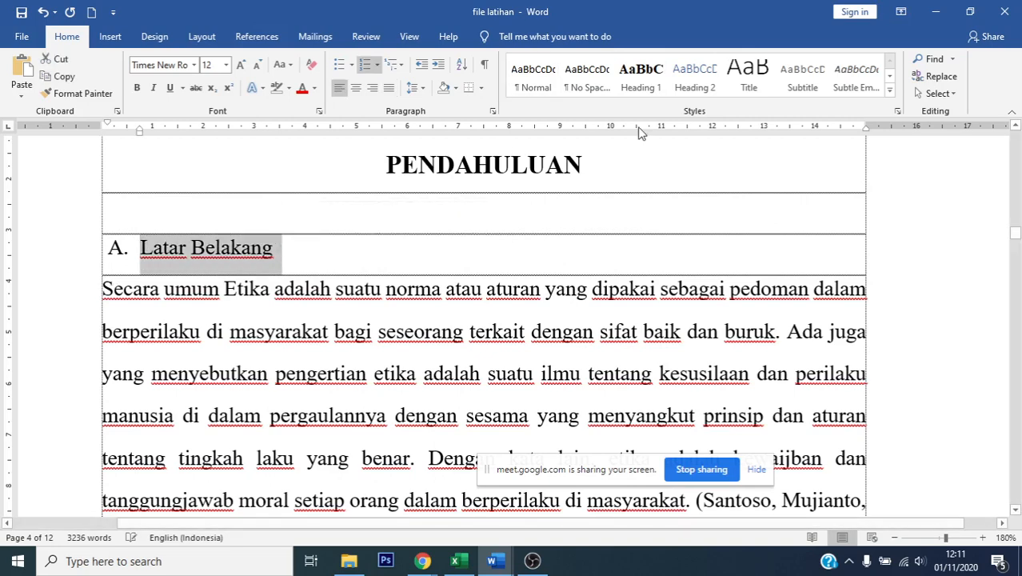
click(694, 76)
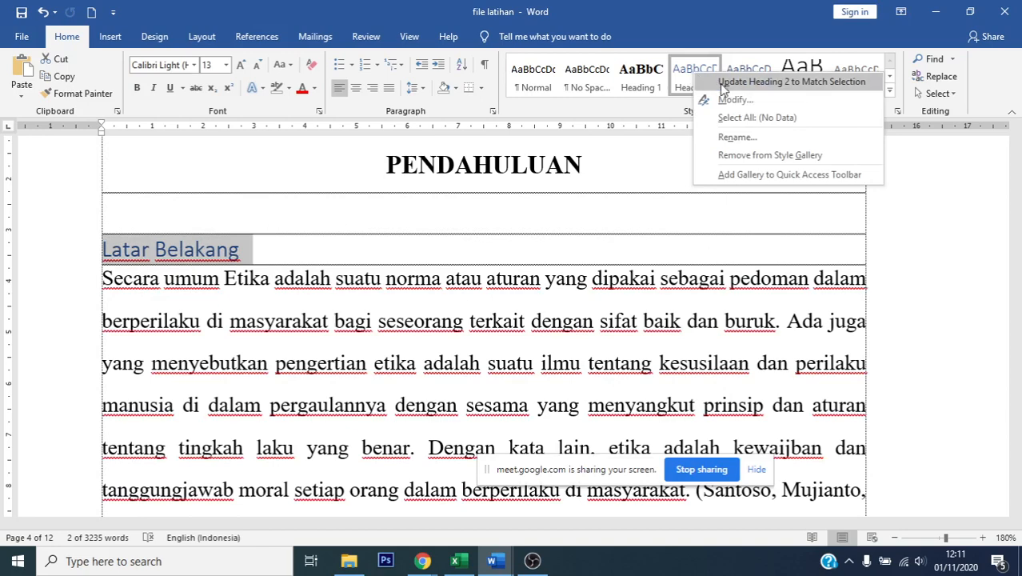
click(774, 102)
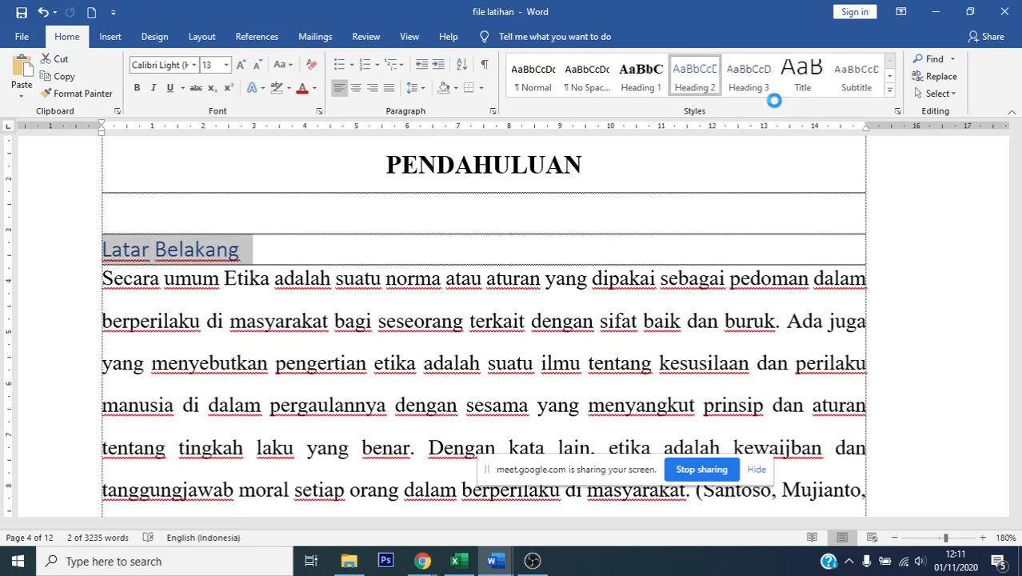
click(404, 201)
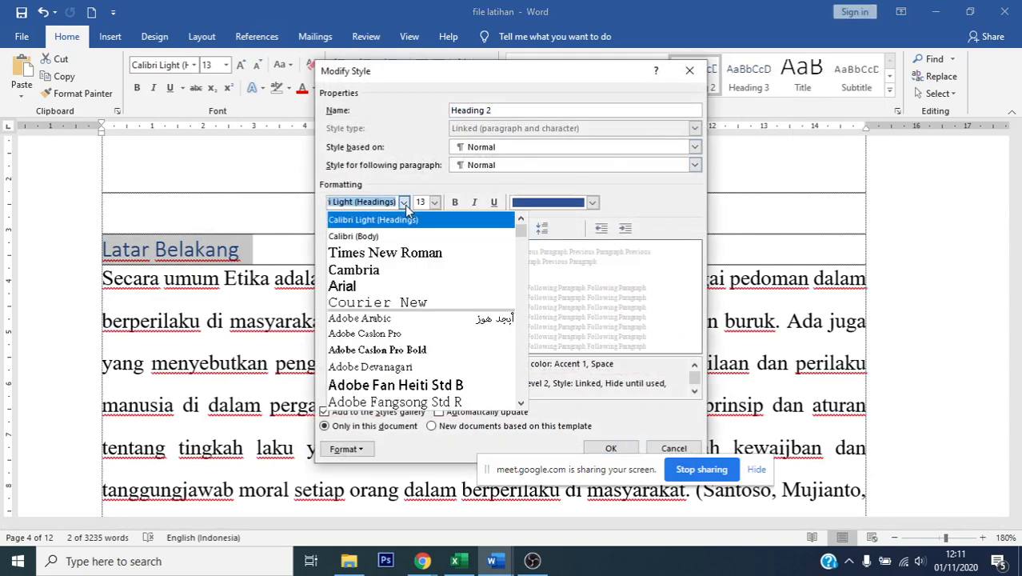
click(391, 252)
click(434, 205)
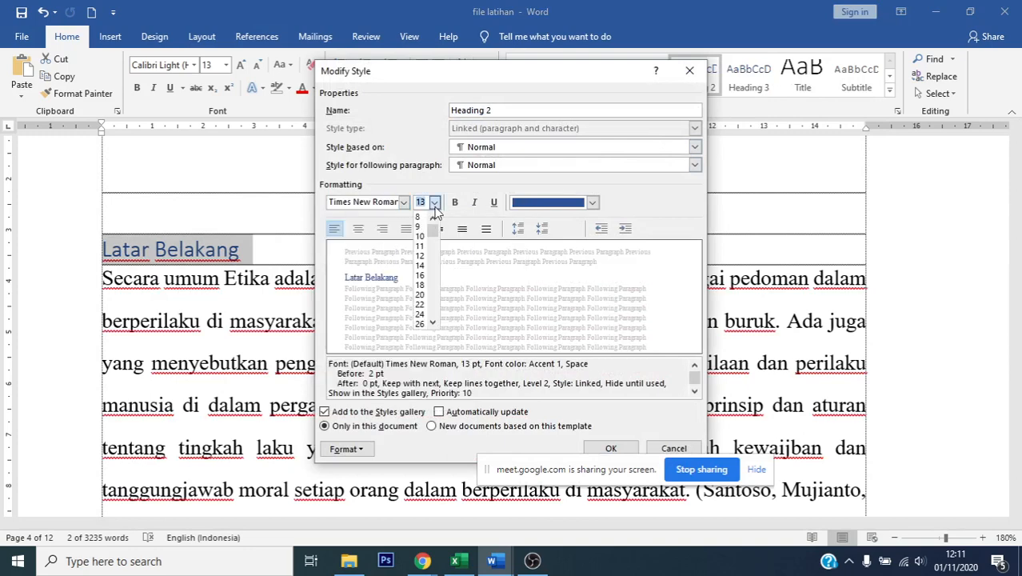
click(437, 231)
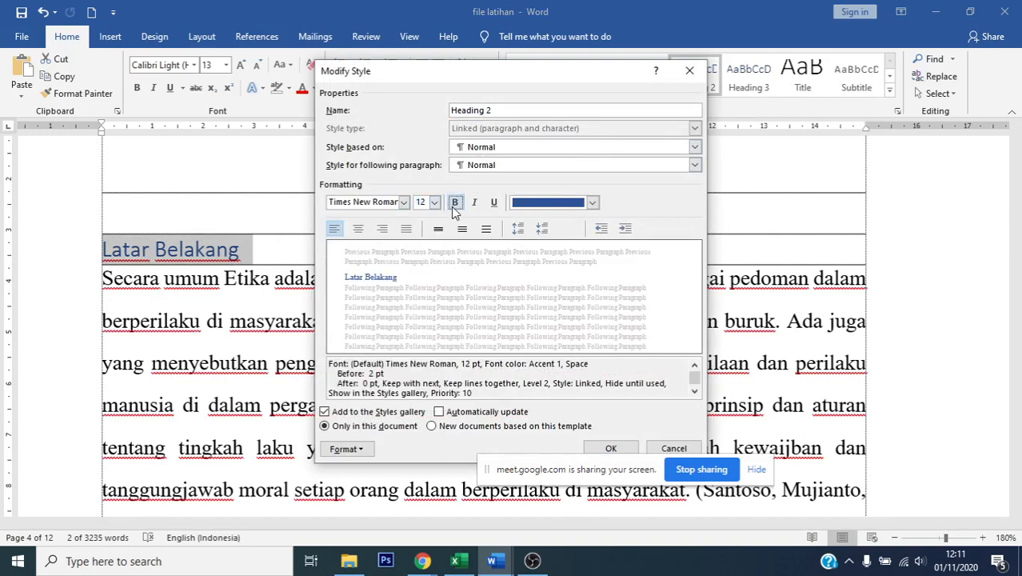
click(455, 202)
click(591, 203)
click(530, 254)
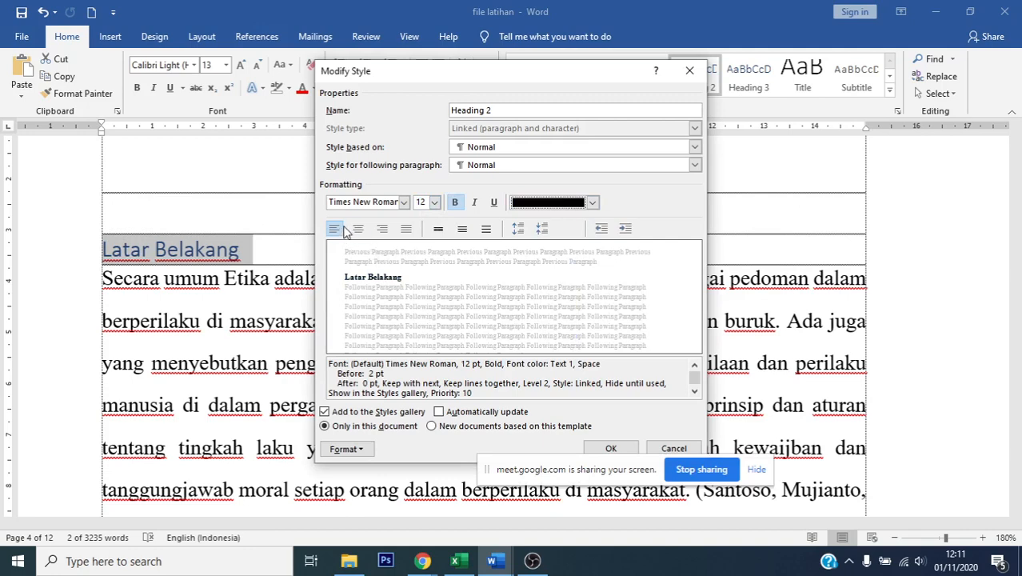
- Set the Heading 2 style to left alignment with 1.5 line spacing and save the style changes
click(339, 230)
click(460, 231)
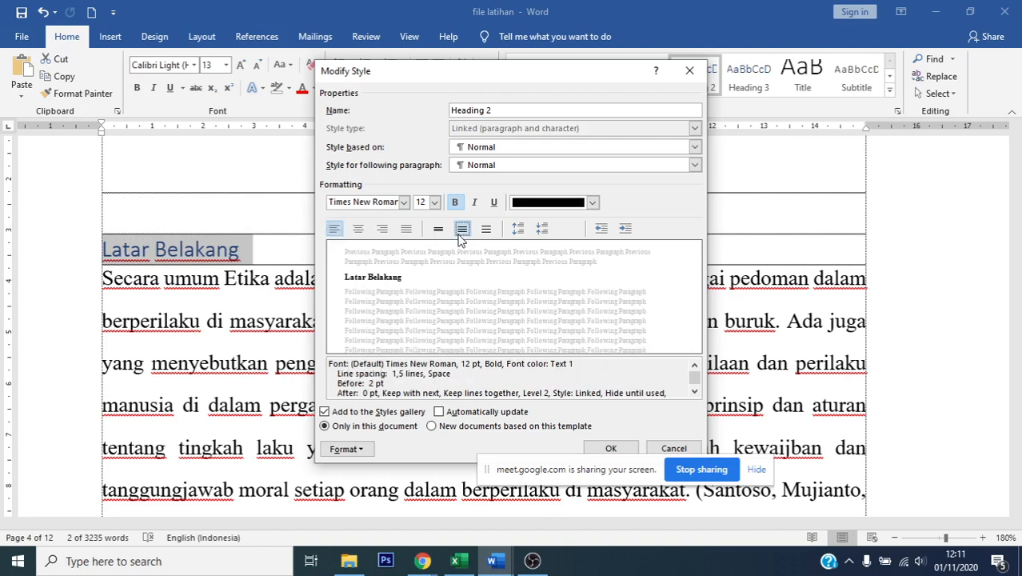
click(608, 449)
- Number the Latar Belakang subheading with "A." and shift its indents back toward the left margin
click(311, 249)
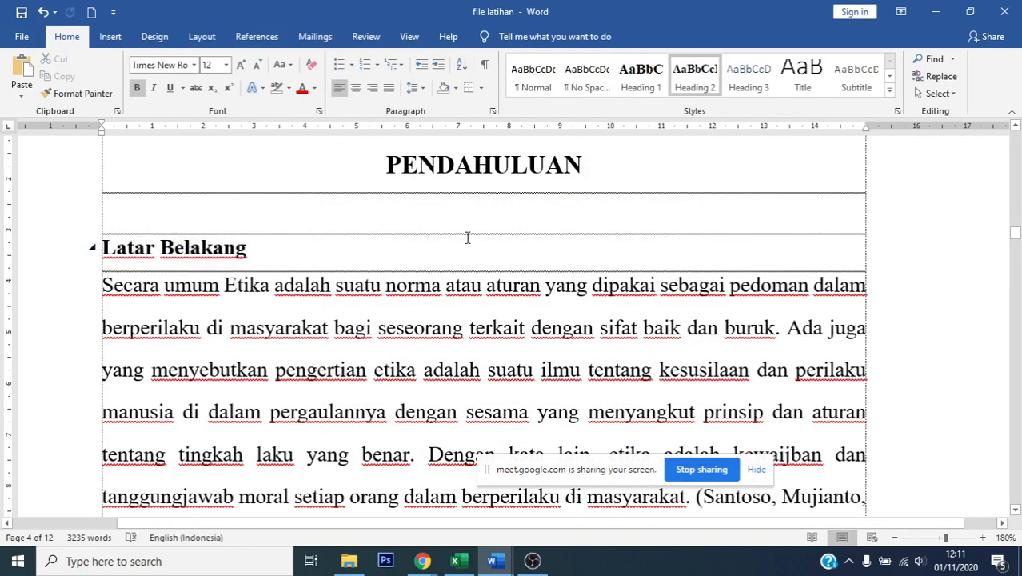
text(a.)
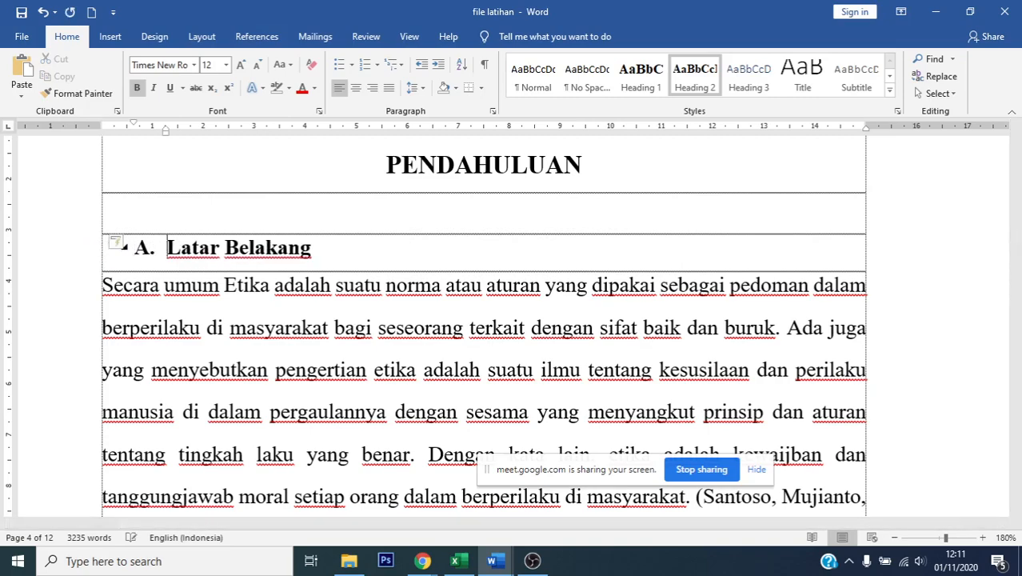
drag(164, 136, 140, 138)
scroll(189, 231, down, 4)
scroll(189, 230, up, 3)
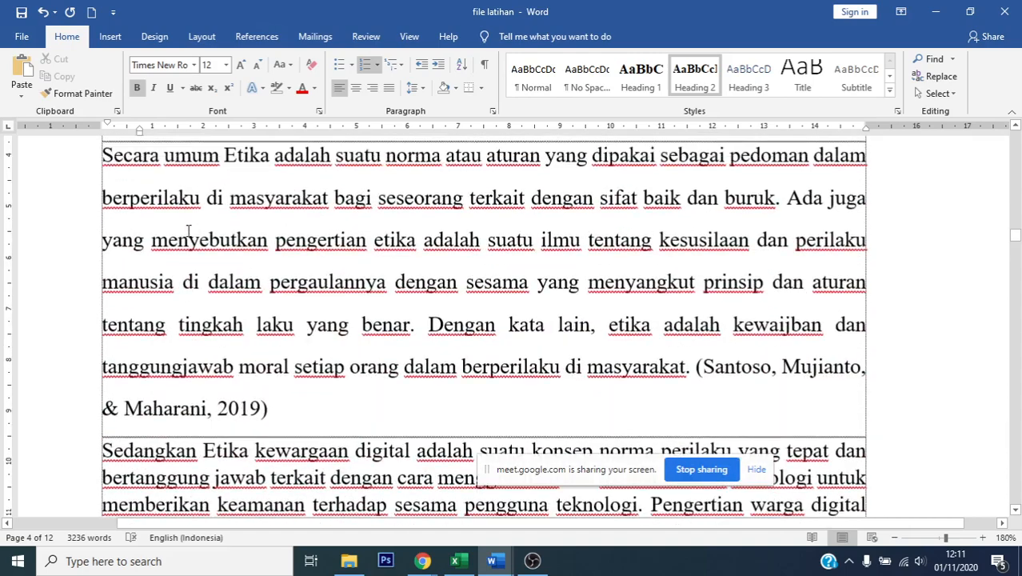
- Update the Heading 2 style to match the lettered Latar Belakang subheading, including its numbering and indents
scroll(177, 232, down, 5)
scroll(176, 234, up, 6)
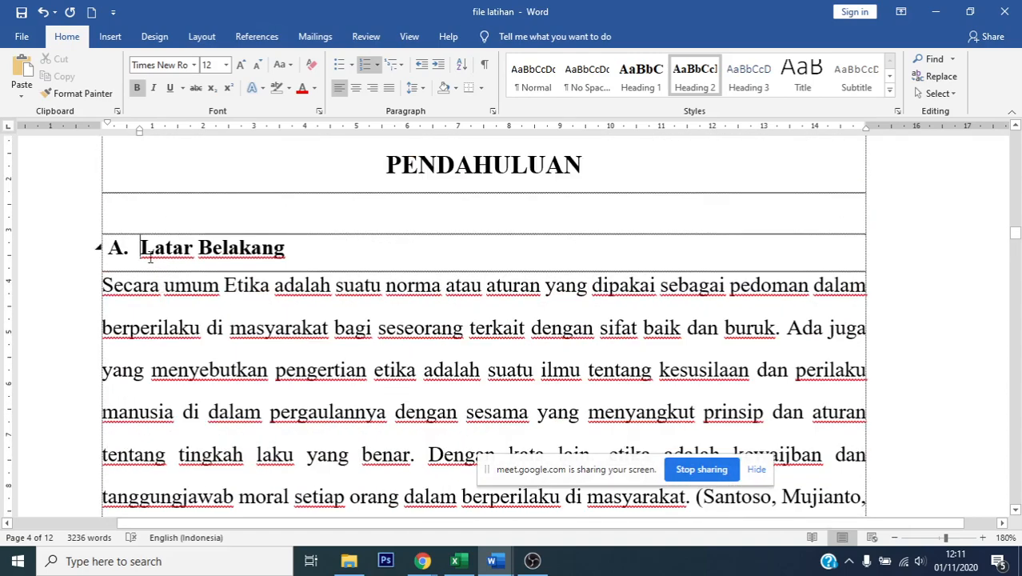
drag(140, 247, 296, 247)
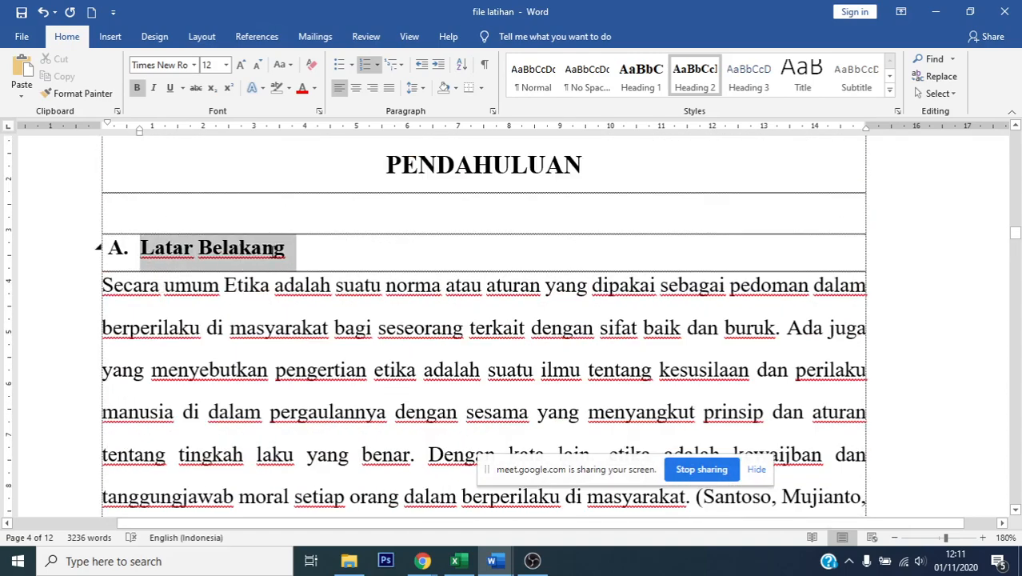
right_click(694, 74)
click(707, 84)
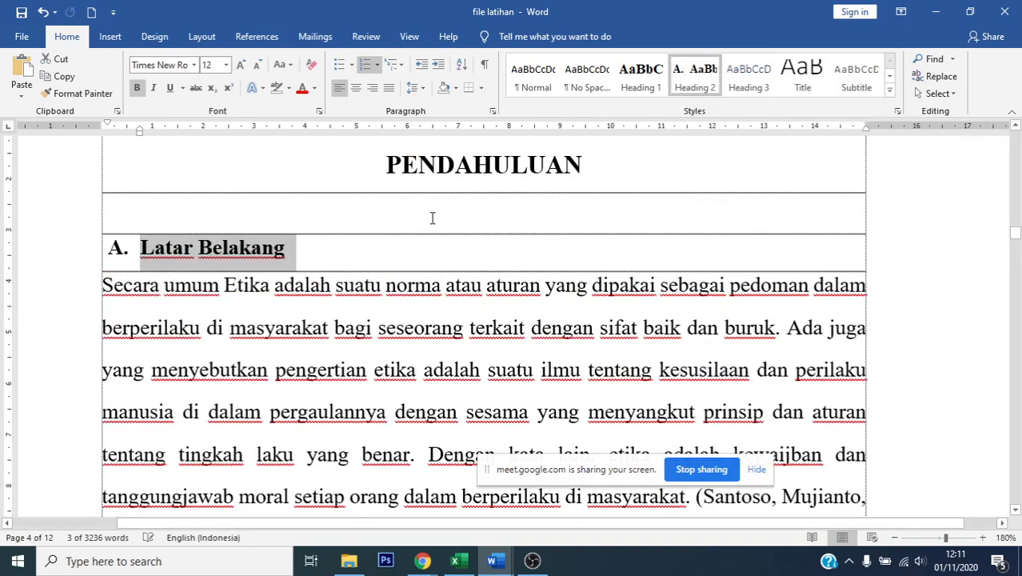
- Apply the updated Heading 2 style to the Rumusan Masalah subheading
scroll(431, 216, down, 10)
scroll(427, 217, up, 2)
drag(295, 256, 293, 256)
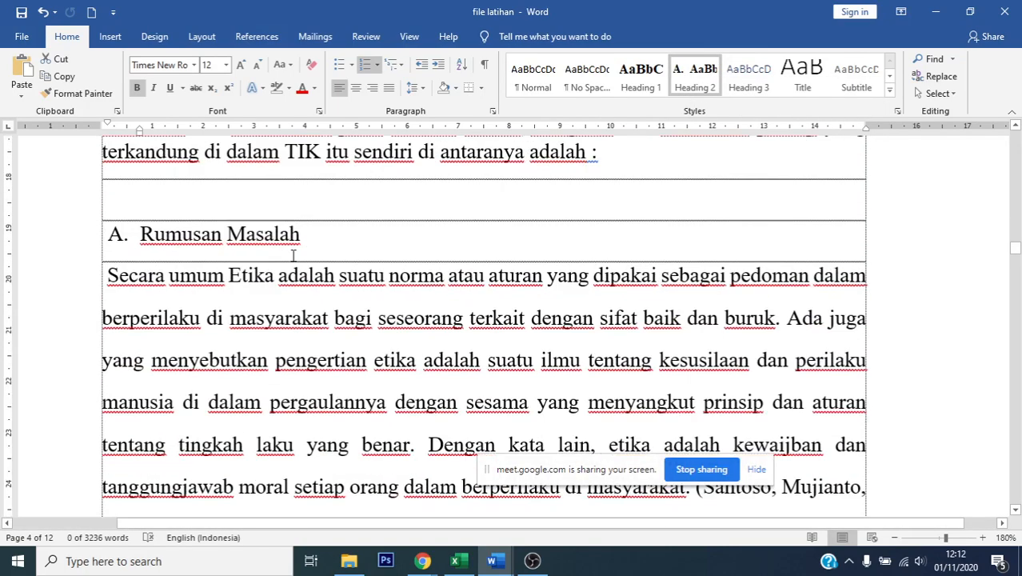
drag(140, 234, 310, 234)
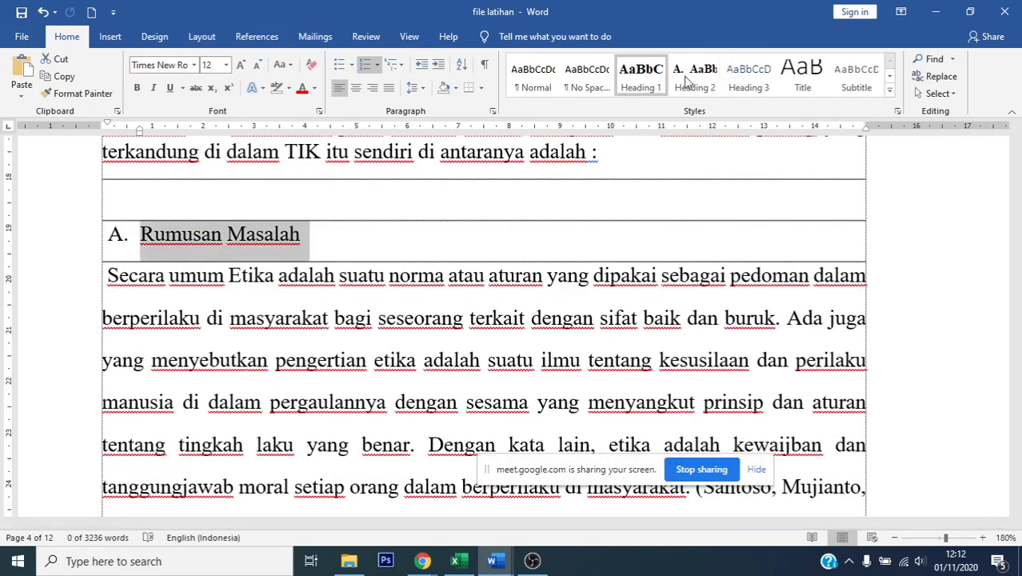
click(672, 95)
- Apply the updated Heading 2 style to the Tujuan subheading on the following page
scroll(273, 240, down, 8)
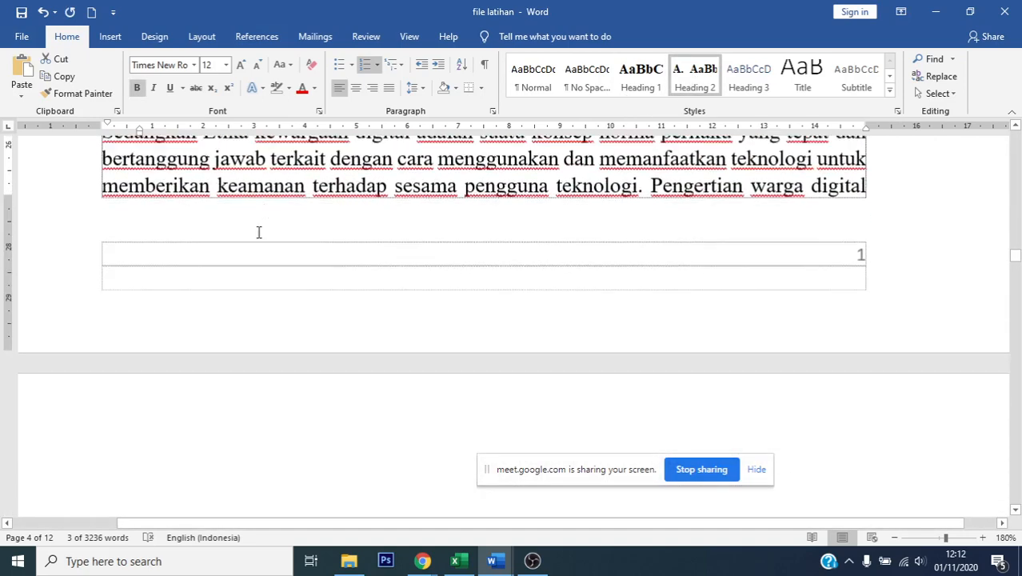
scroll(247, 239, down, 8)
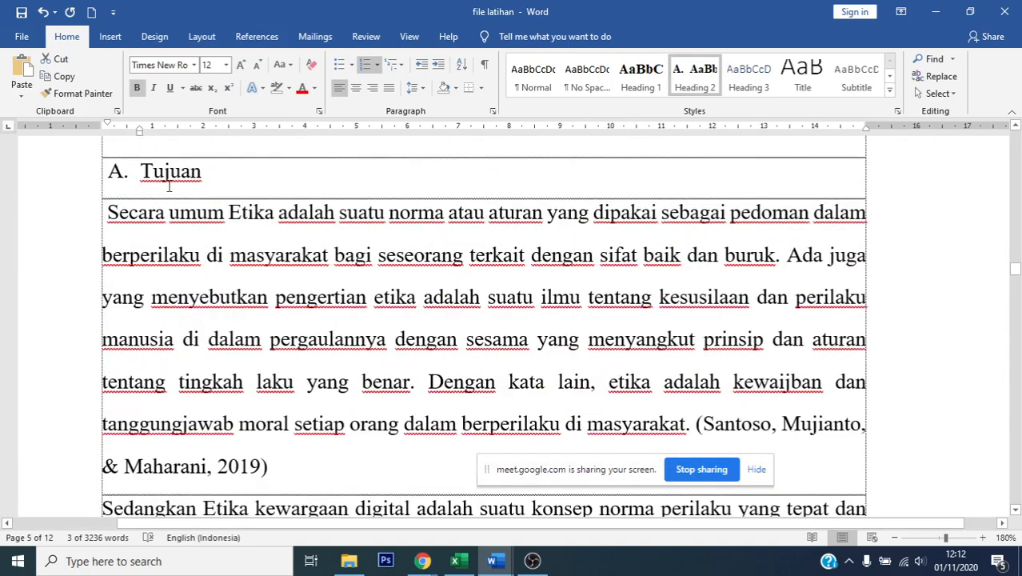
drag(140, 171, 212, 171)
click(694, 80)
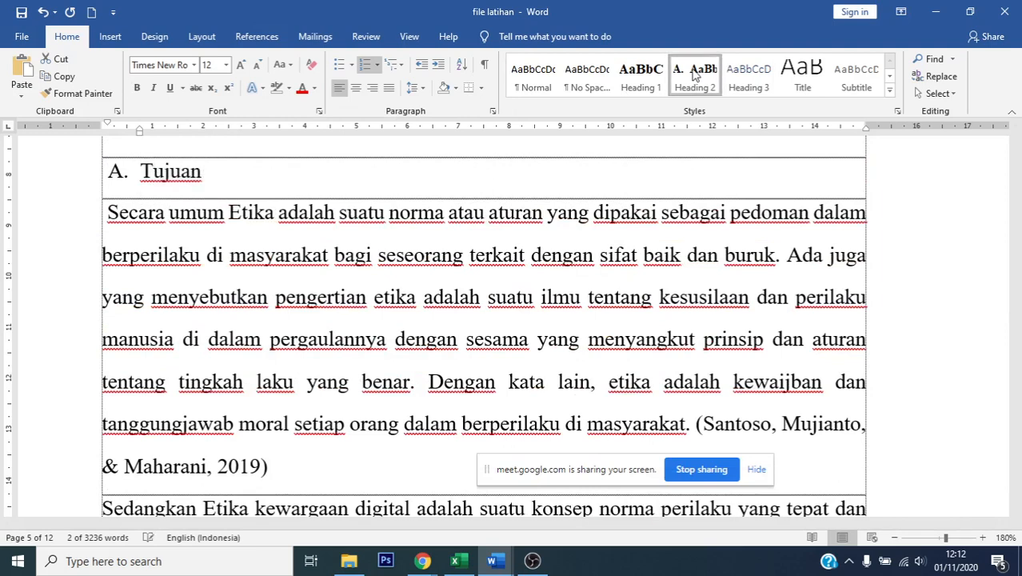
click(358, 189)
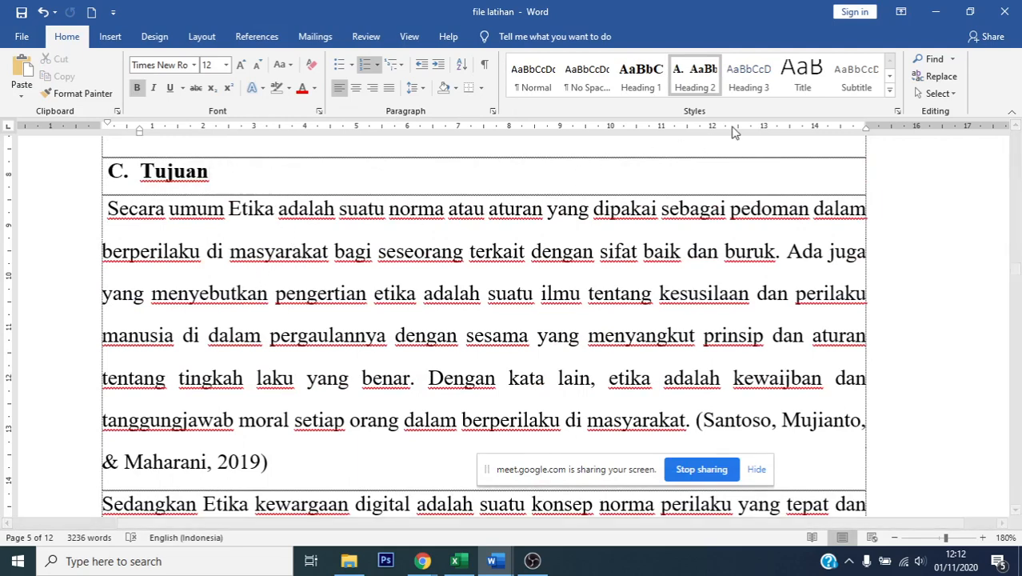
click(751, 80)
key(ctrl+z)
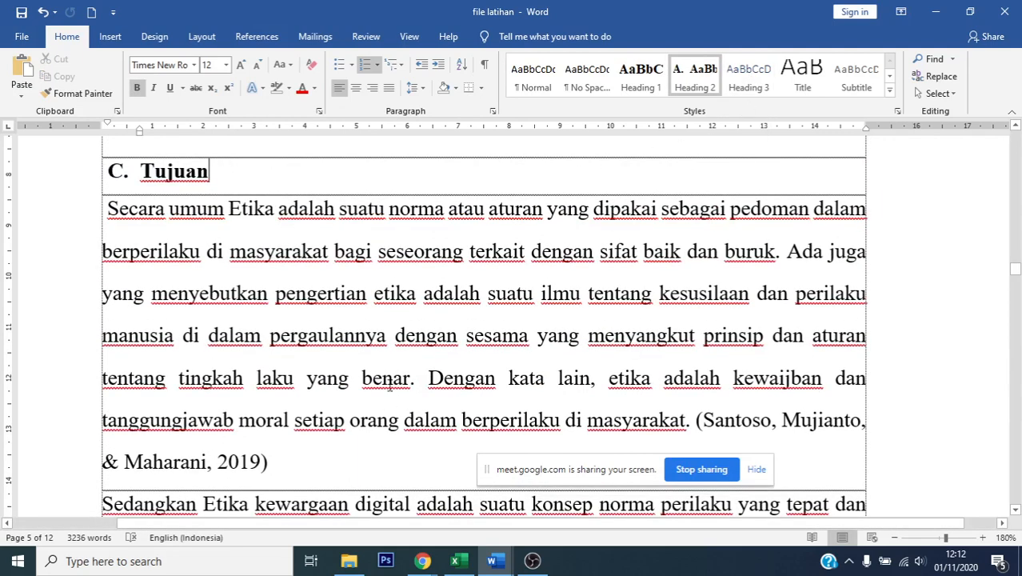
- Add two empty lines below the DAFTAR ISI title and set left alignment for the table of contents
scroll(198, 350, up, 4)
ctrl+scroll(199, 350, up, 1)
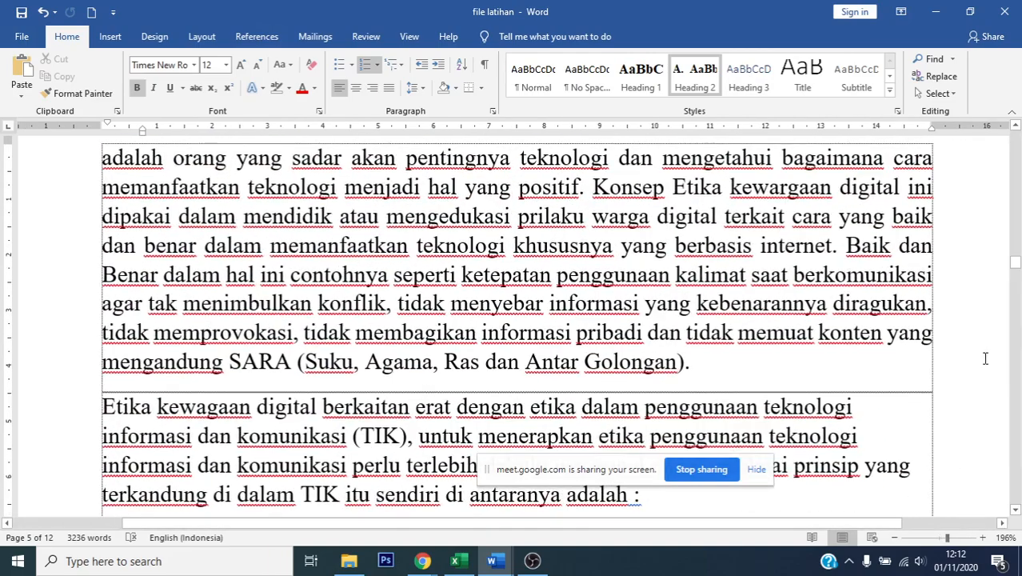
scroll(919, 321, down, 3)
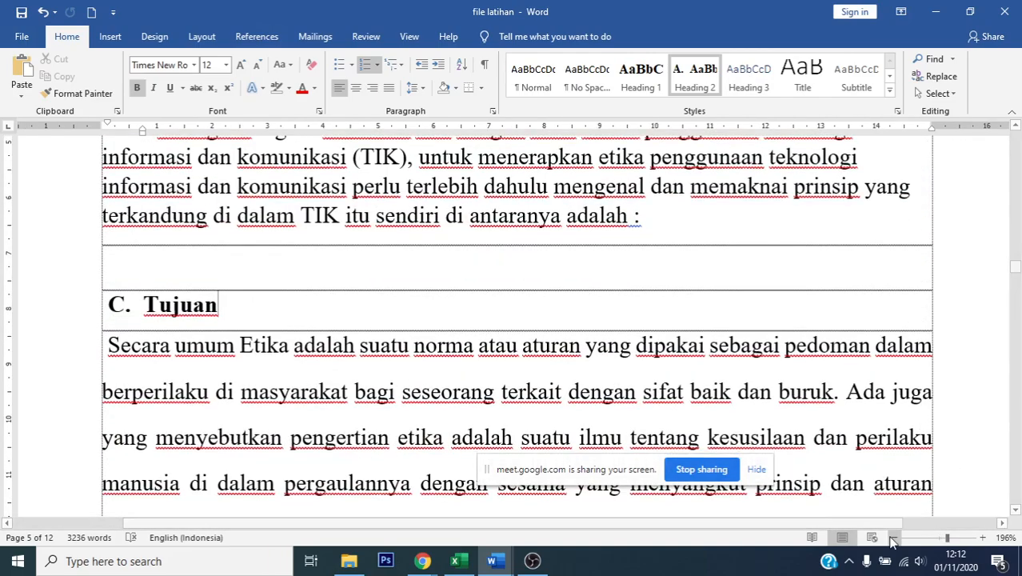
ctrl+scroll(852, 434, down, 1)
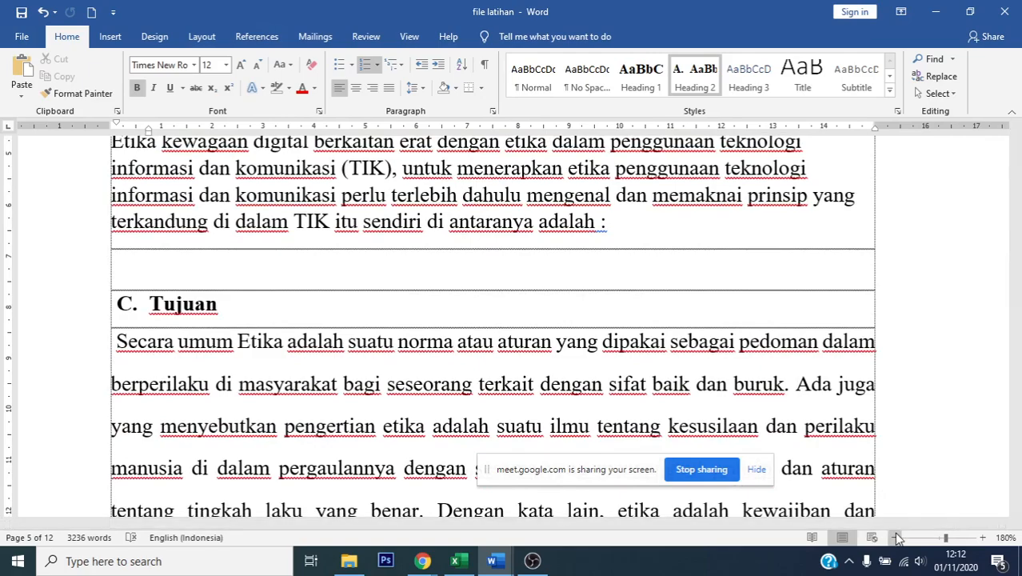
ctrl+scroll(796, 438, down, 1)
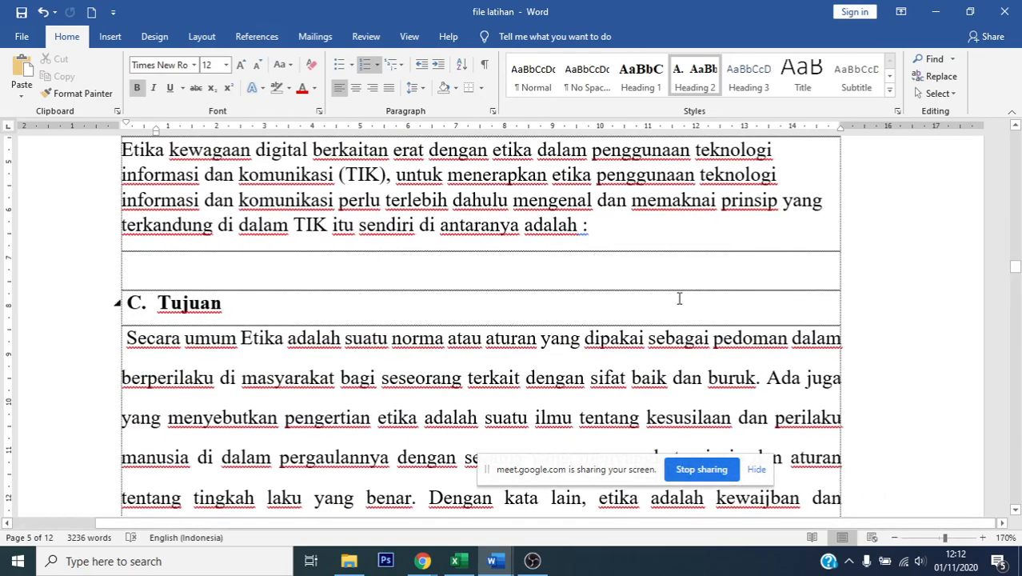
scroll(848, 256, up, 5)
drag(1016, 263, 1011, 198)
scroll(598, 331, up, 3)
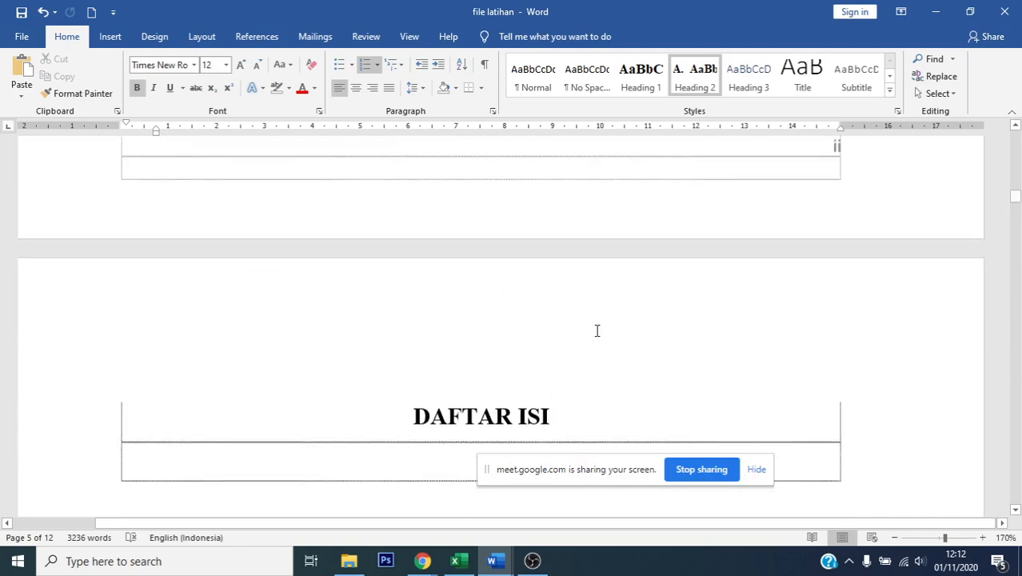
scroll(506, 412, down, 3)
click(218, 334)
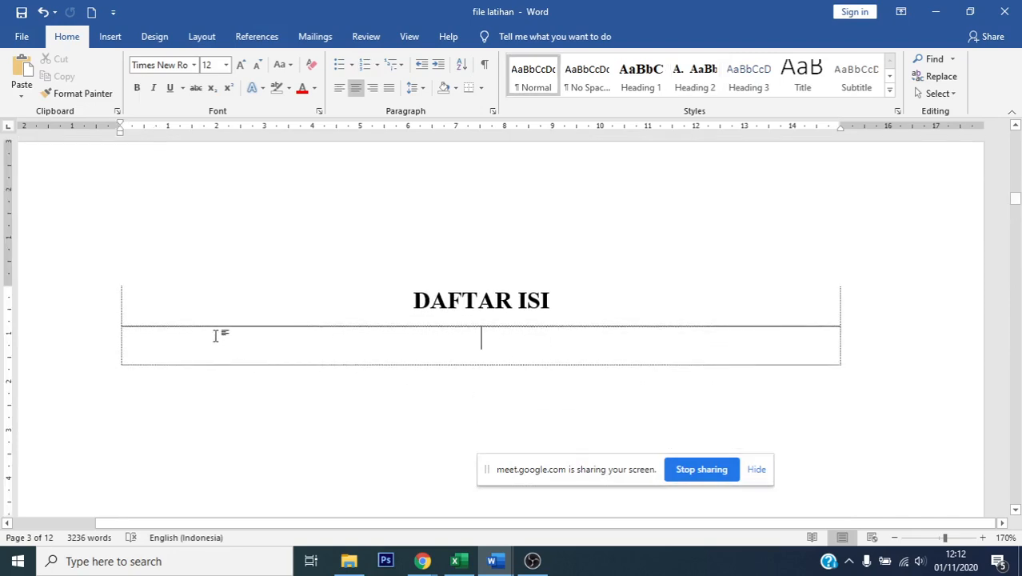
key(Tab)
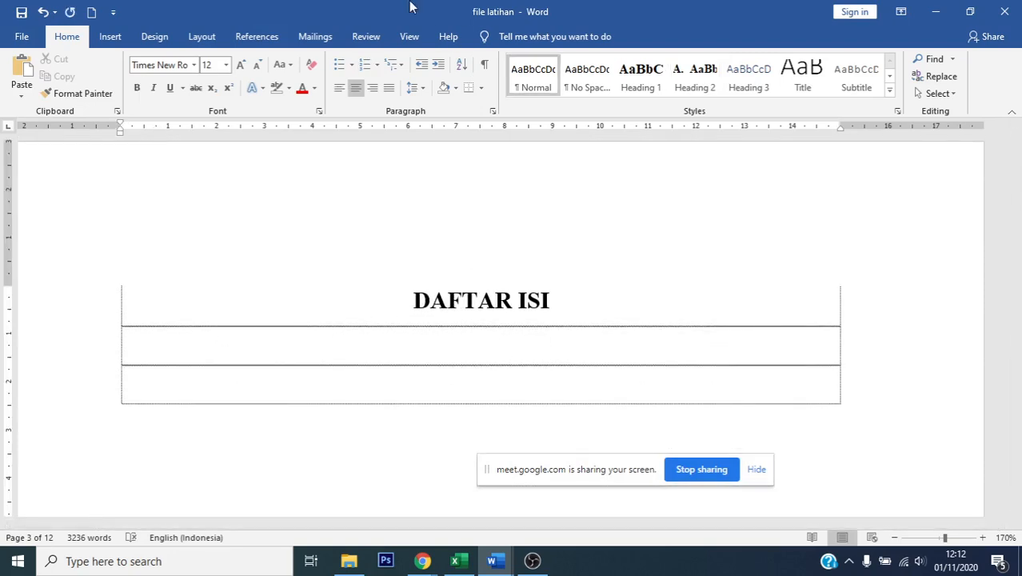
key(Tab)
key(Tab)
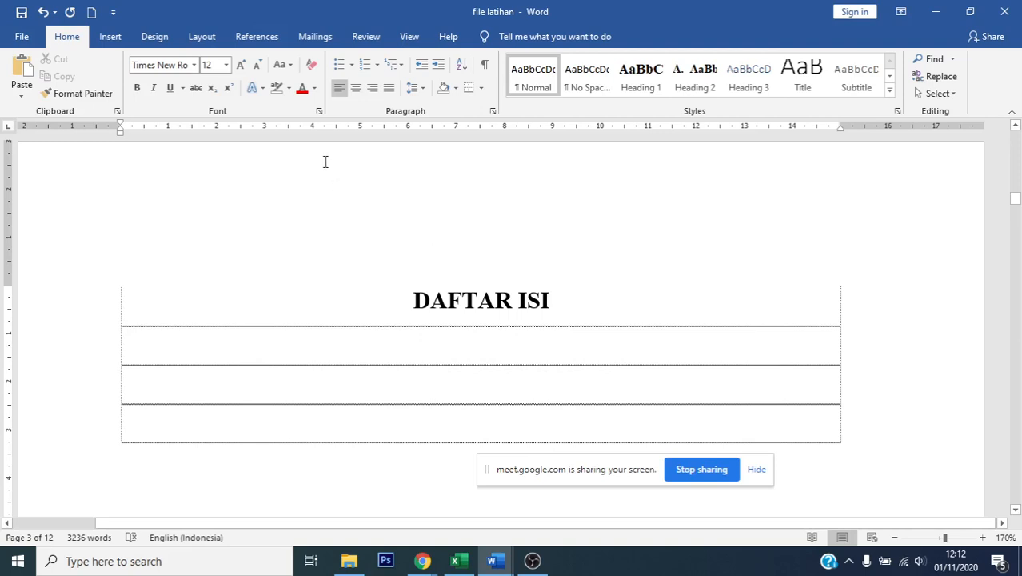
- Insert the built-in Automatic Table 1 table of contents below the DAFTAR ISI title
click(257, 37)
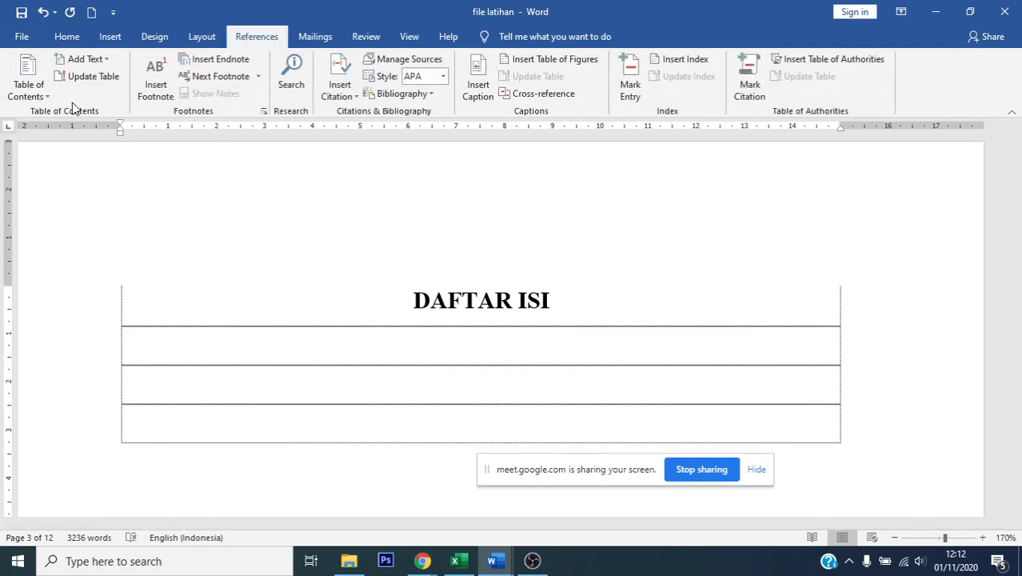
click(48, 97)
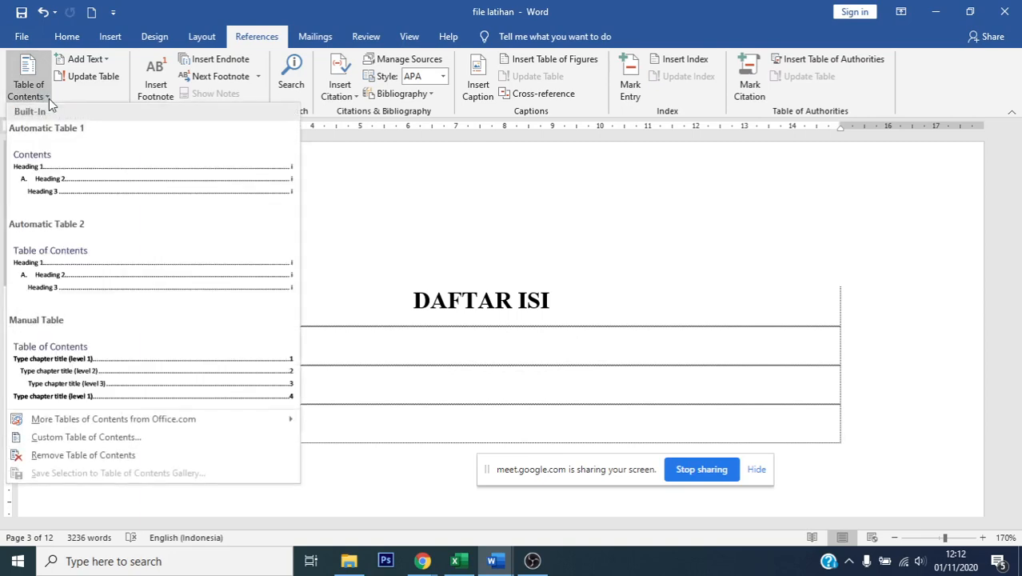
click(88, 186)
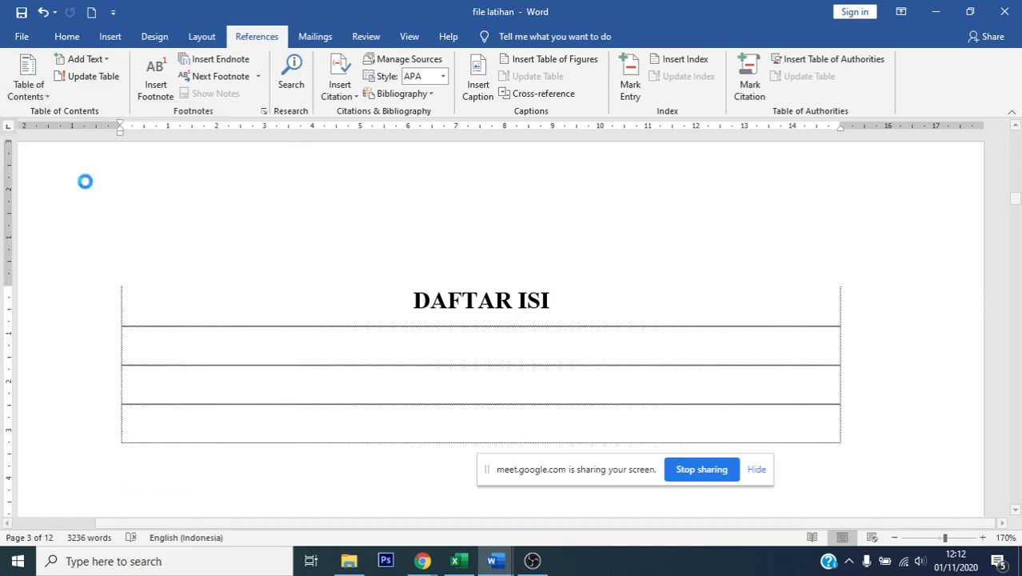
scroll(181, 223, up, 10)
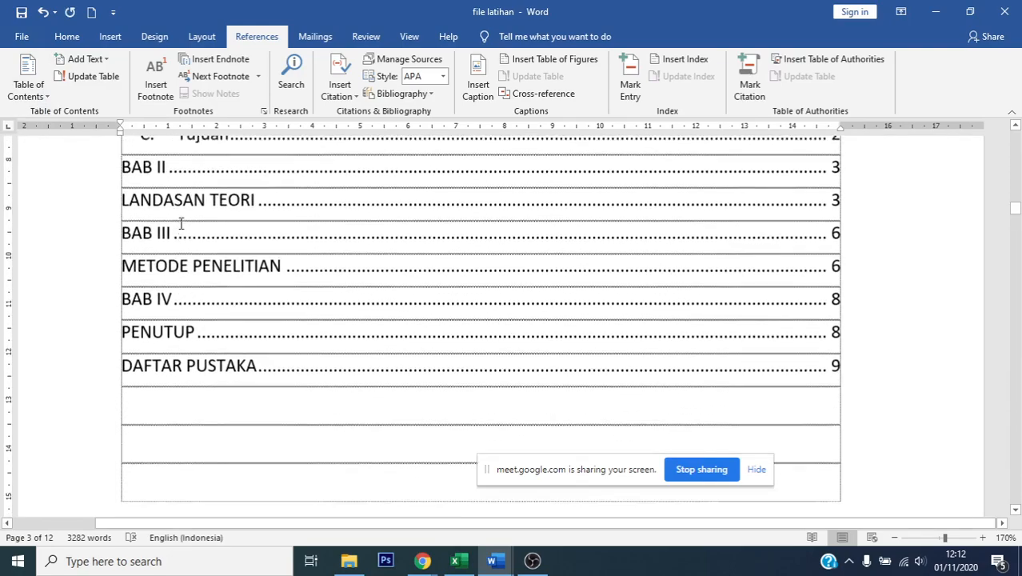
scroll(179, 220, up, 5)
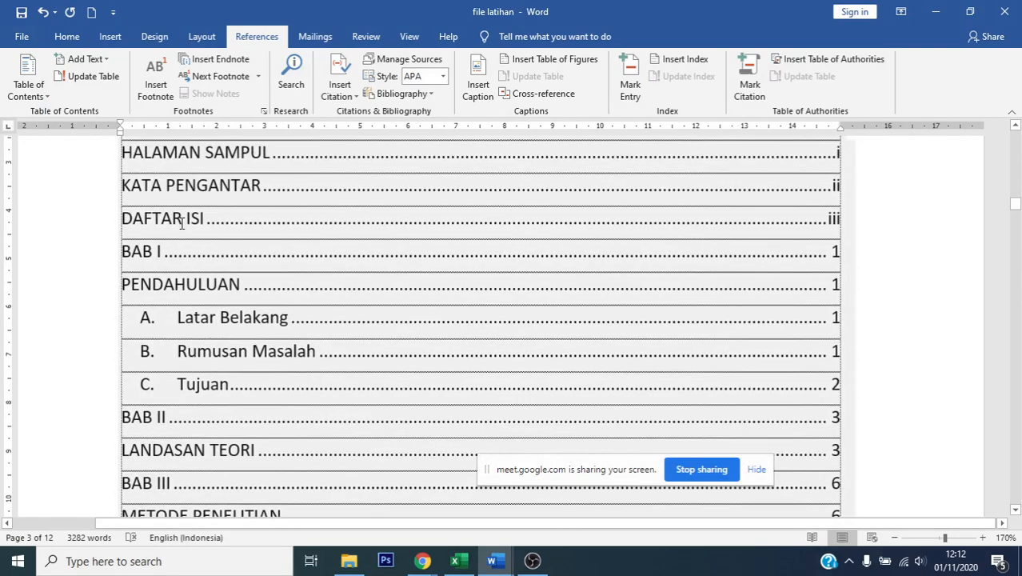
- Delete the table of contents' built-in "Contents" title and remove the extra empty line between DAFTAR ISI and the table
click(252, 240)
key(BackSpace)
key(BackSpace)
key(BackSpace)
key(BackSpace)
key(BackSpace)
key(BackSpace)
key(BackSpace)
key(BackSpace)
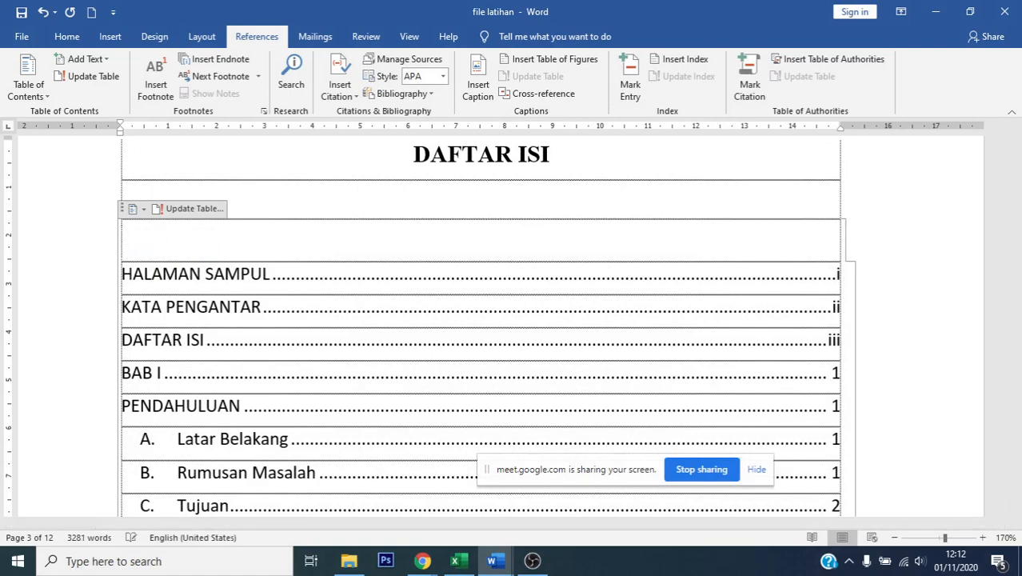
click(699, 196)
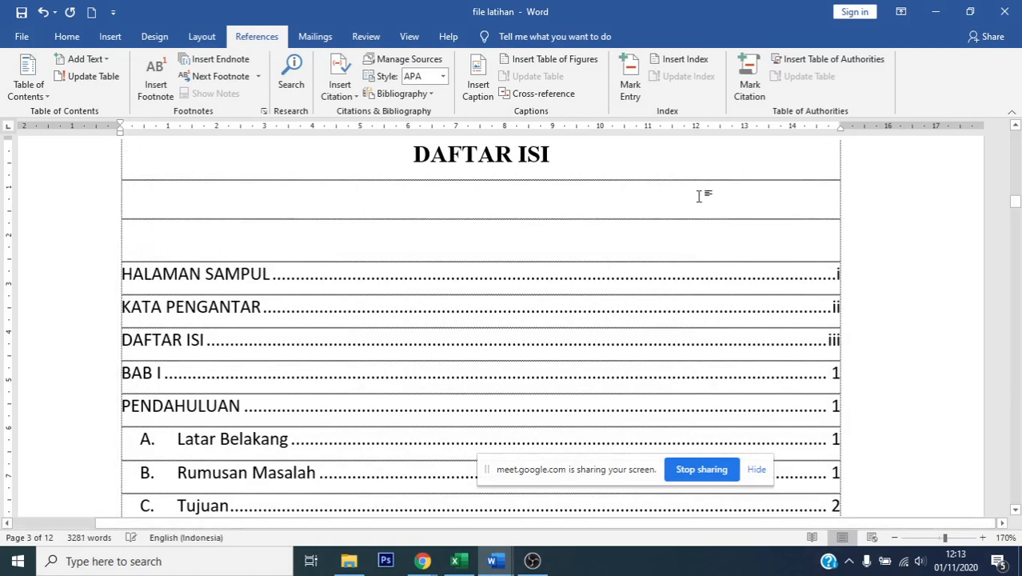
key(Delete)
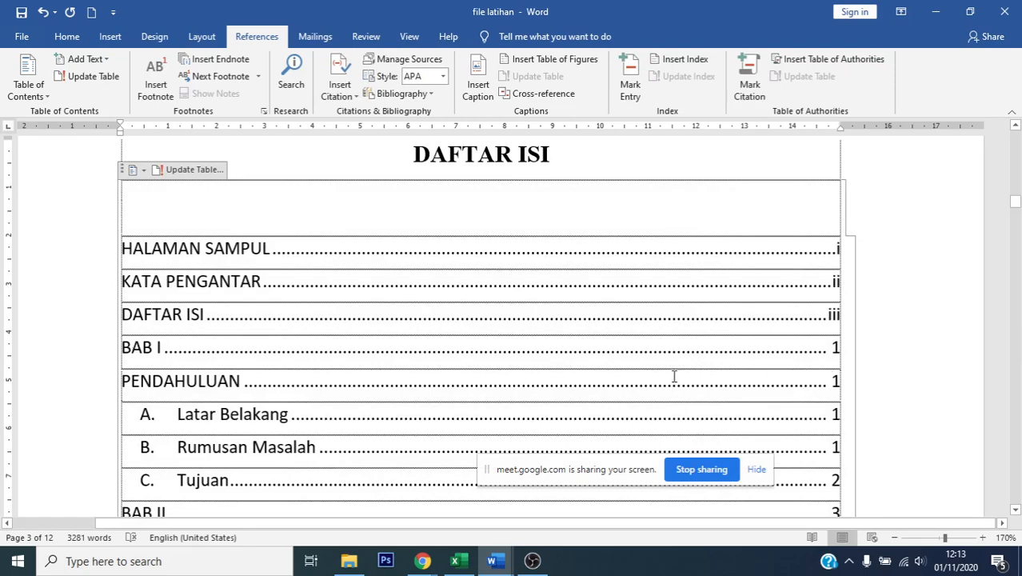
- Review the table of contents down to the DAFTAR PUSTAKA entry and compare it with the titles and subheadings in BAB I
scroll(674, 376, down, 5)
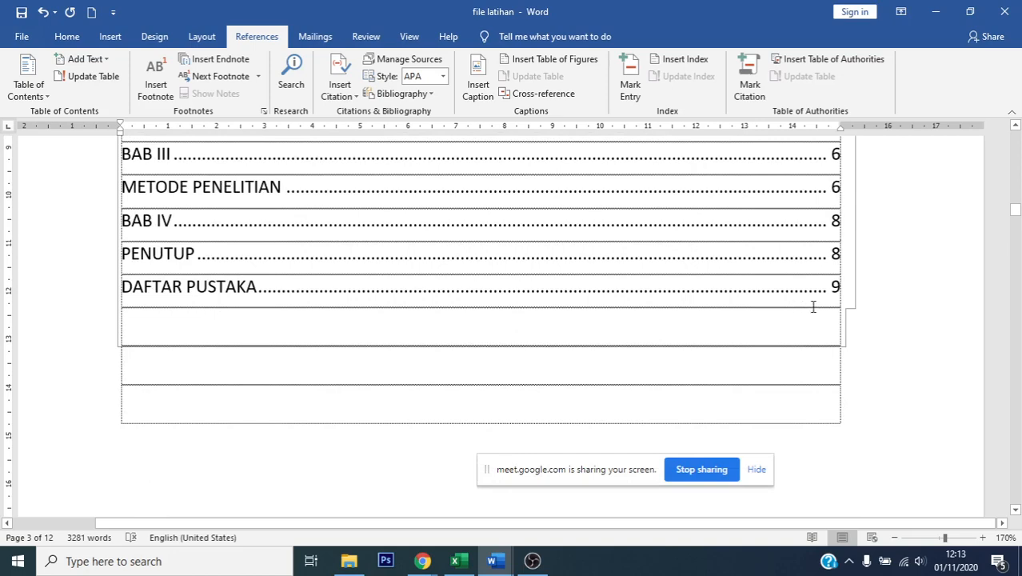
click(850, 291)
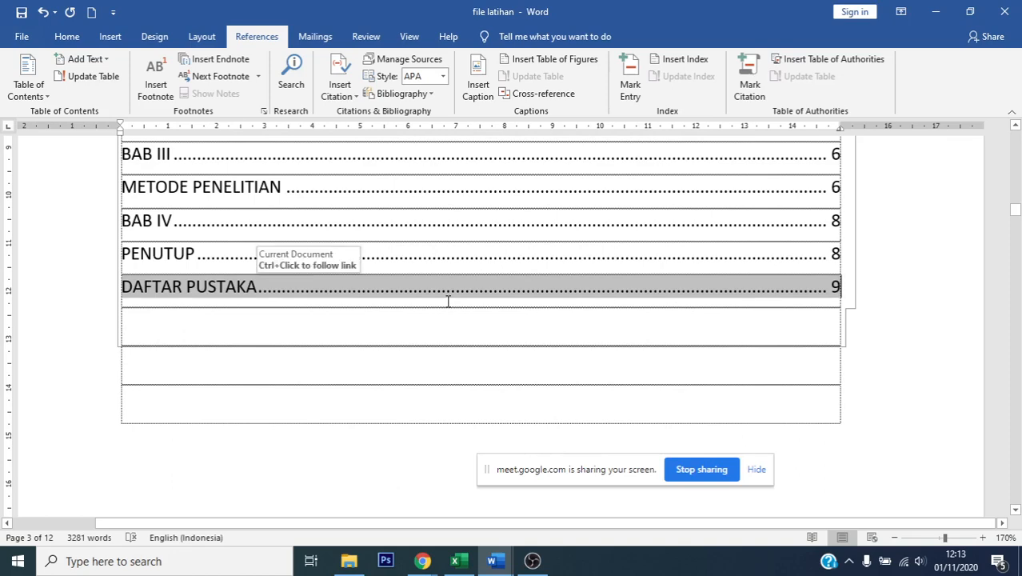
scroll(448, 301, down, 2)
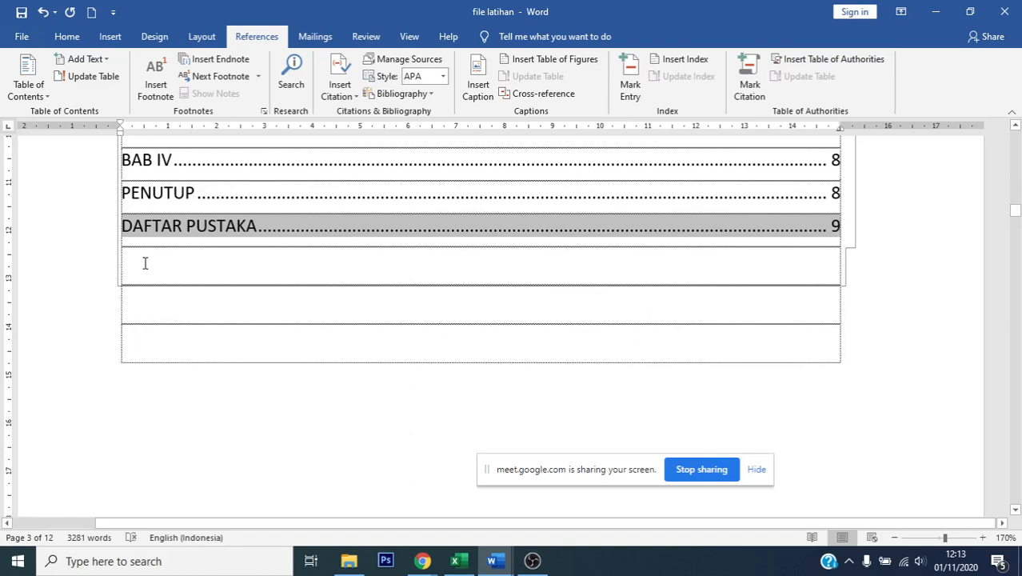
scroll(294, 331, down, 8)
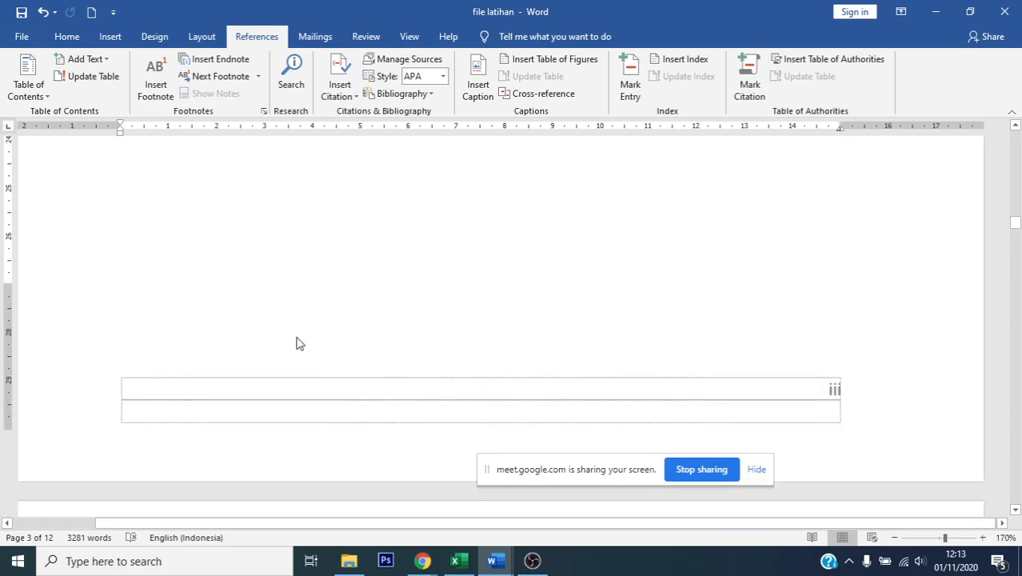
scroll(296, 343, down, 12)
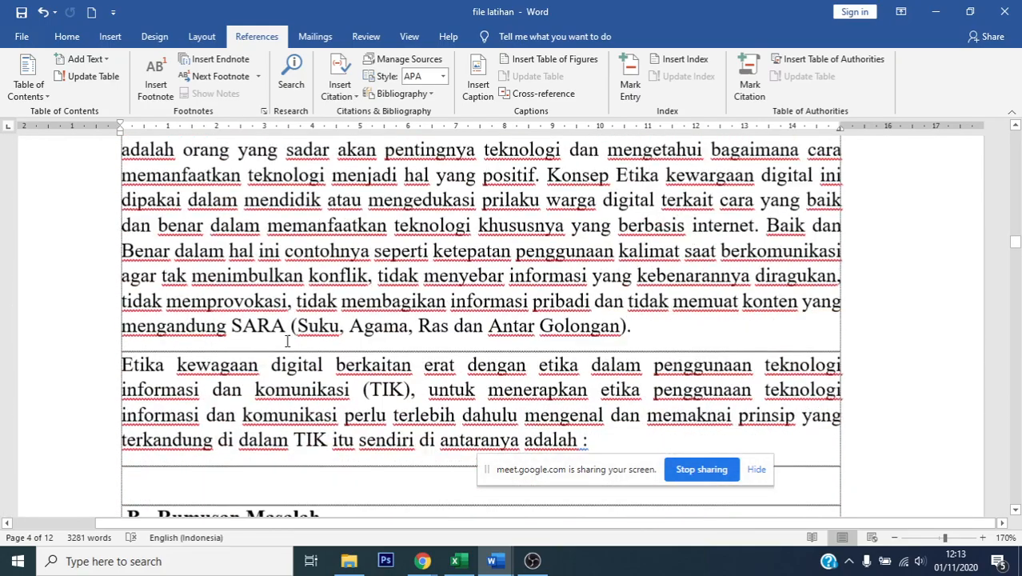
scroll(272, 352, up, 10)
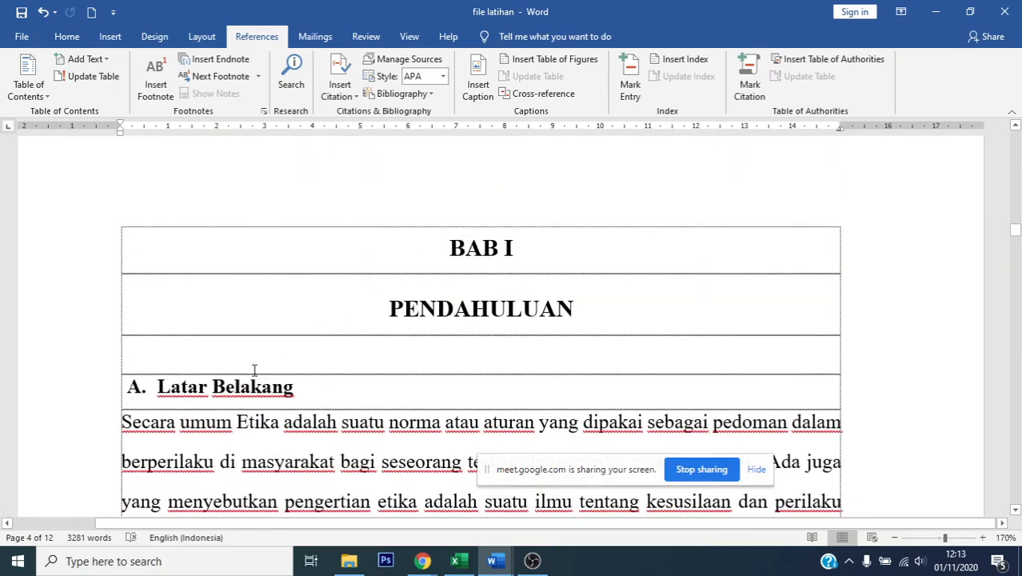
scroll(254, 370, down, 4)
scroll(388, 256, up, 3)
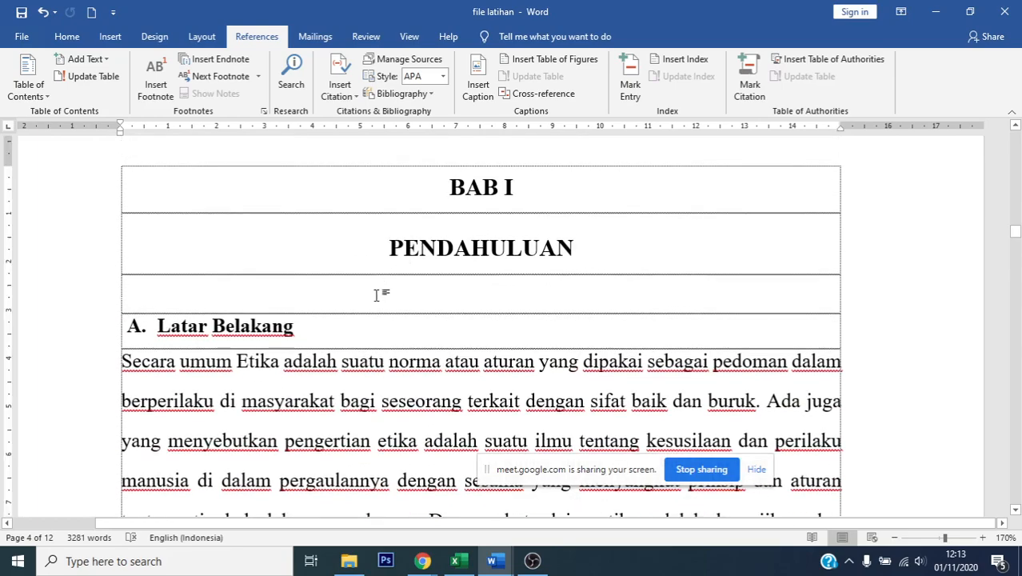
scroll(377, 299, down, 15)
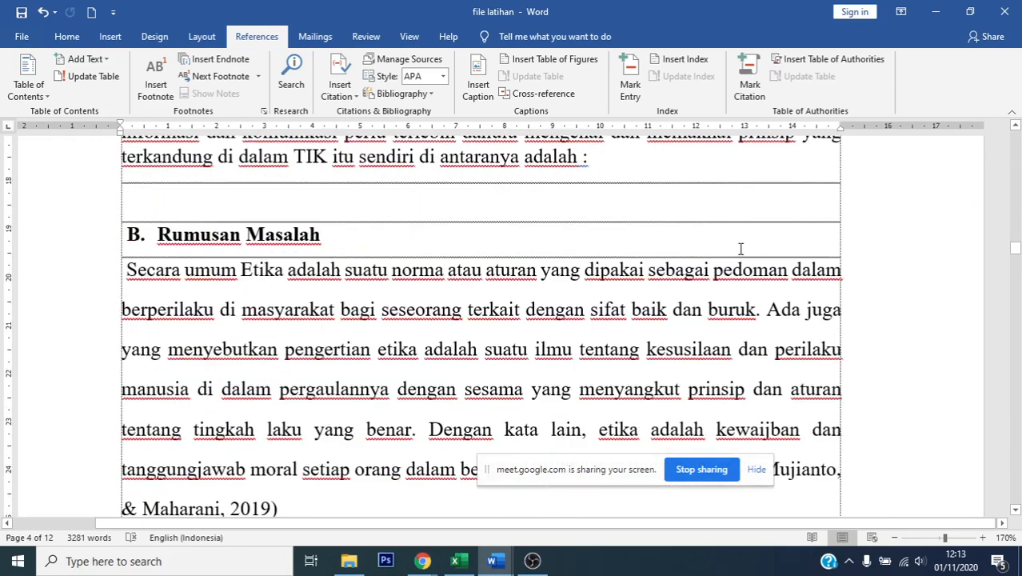
scroll(837, 341, down, 7)
scroll(836, 341, down, 6)
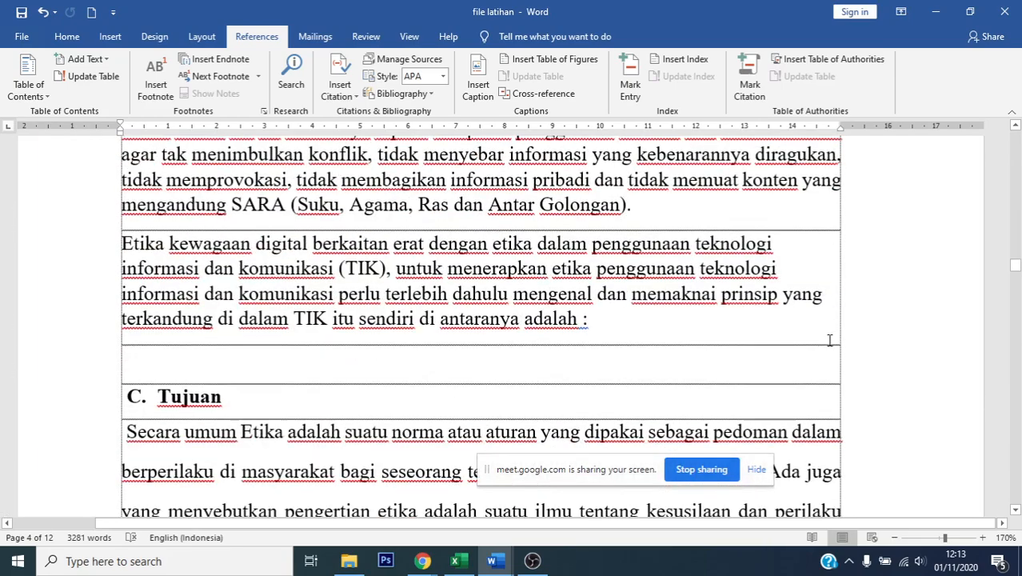
- Copy the closing paragraph of BAB I beginning "Etika kewagaan digital" and paste it repeatedly below itself to lengthen the chapter before BAB II
scroll(829, 343, down, 10)
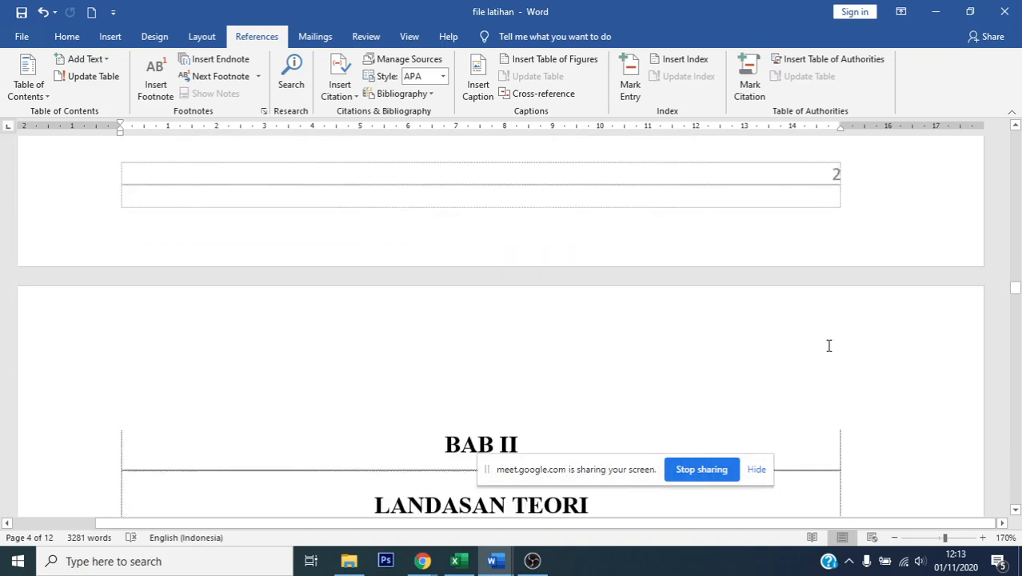
scroll(829, 346, up, 3)
scroll(811, 356, up, 3)
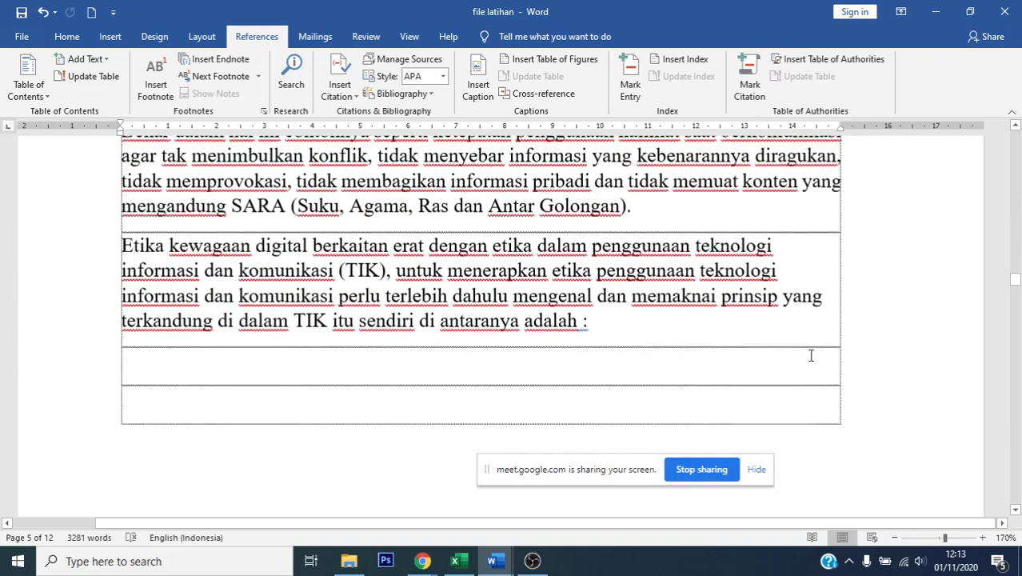
scroll(809, 357, down, 8)
scroll(797, 359, up, 2)
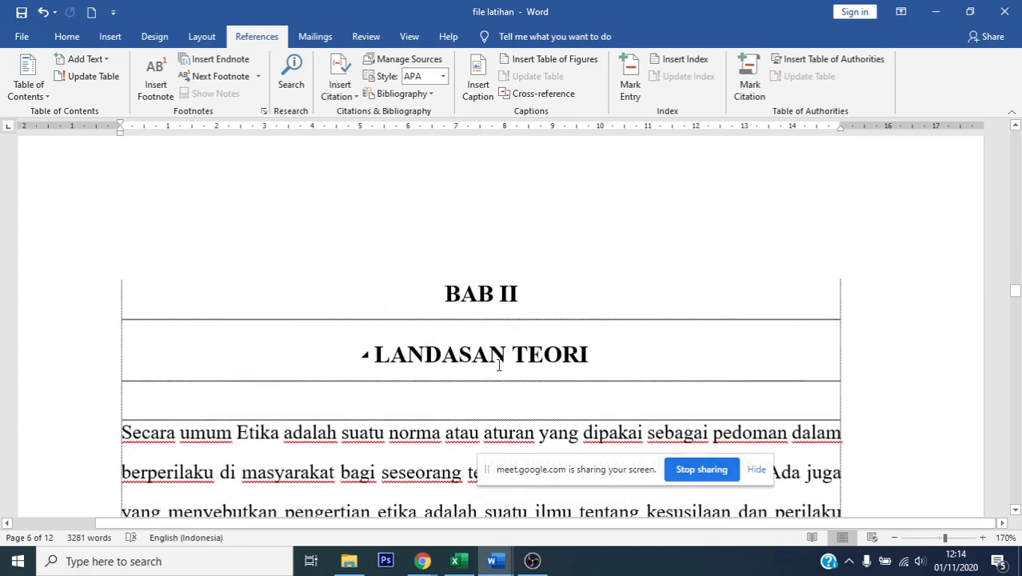
scroll(543, 334, up, 5)
scroll(543, 333, down, 2)
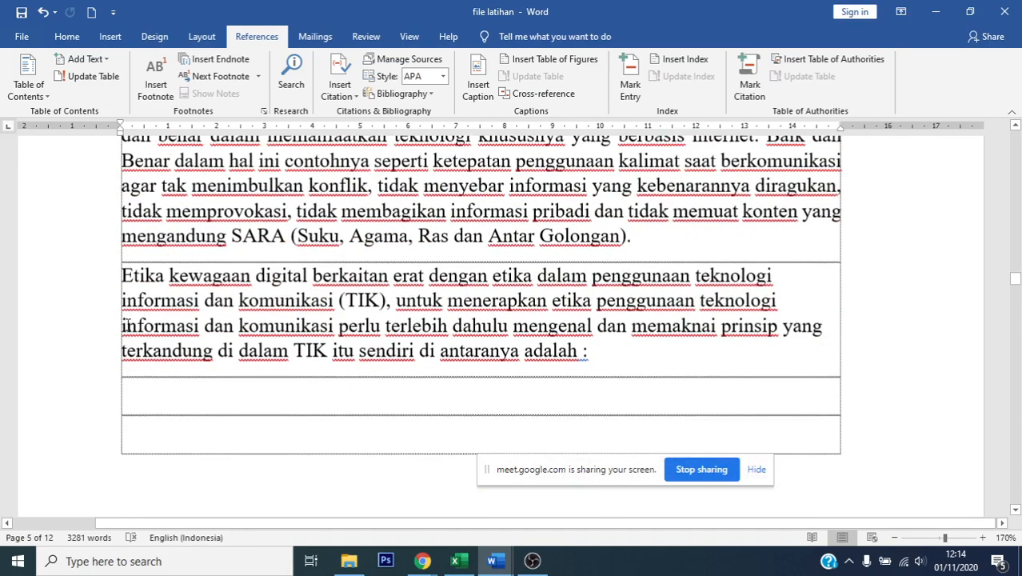
drag(122, 272, 572, 348)
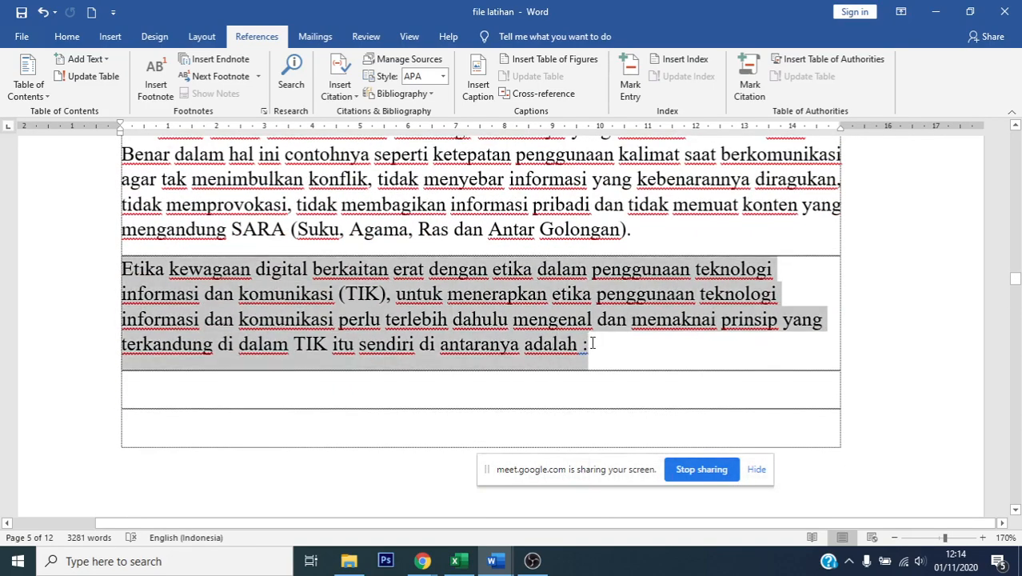
key(ctrl+c)
click(626, 372)
key(ctrl+v)
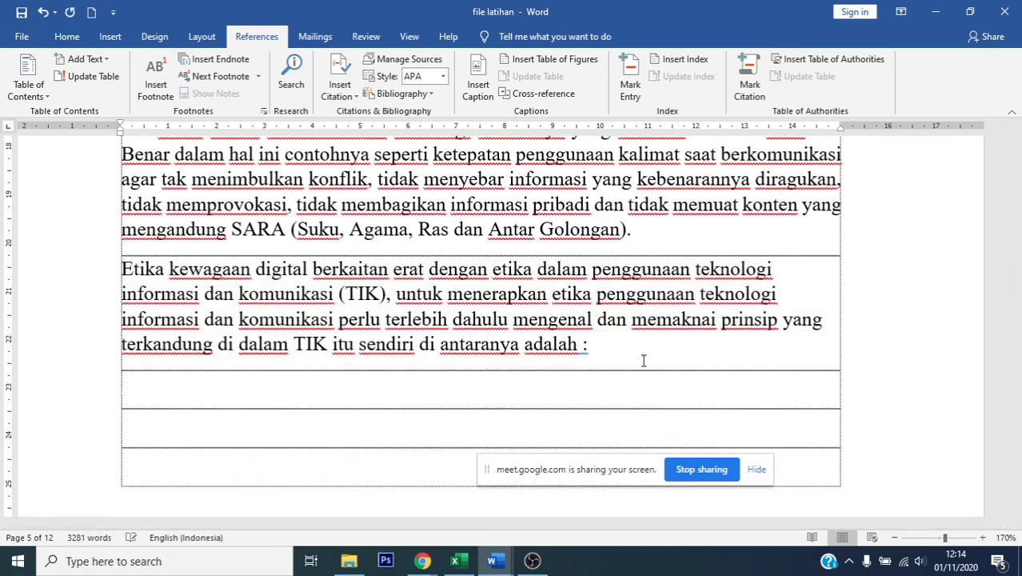
key(ctrl+v)
key(ctrl+v)
key(ctrl+v)
key(ctrl+v)
key(ctrl+v)
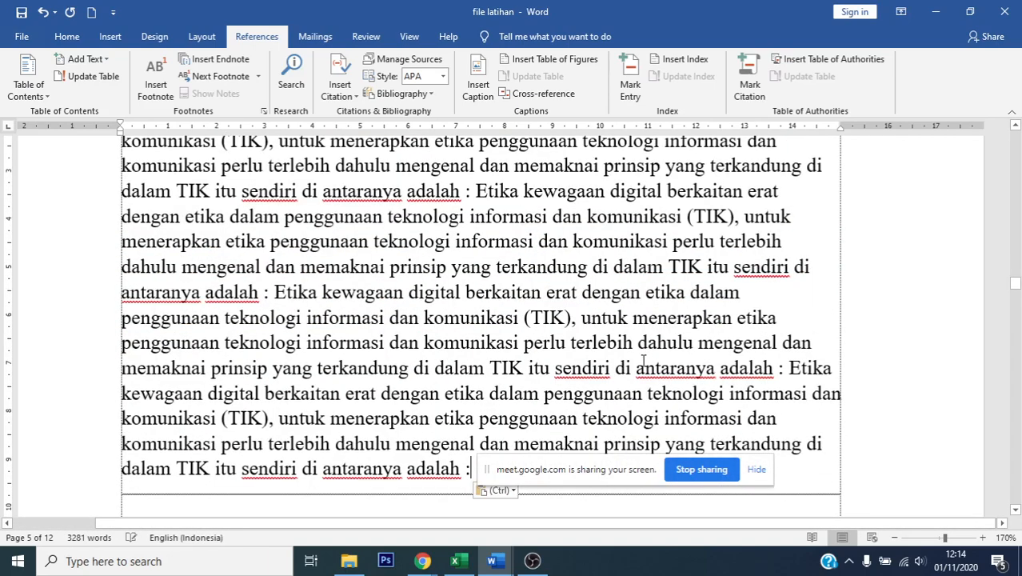
- Check the page number in the footer of the first BAB II page after the added text
scroll(643, 364, down, 4)
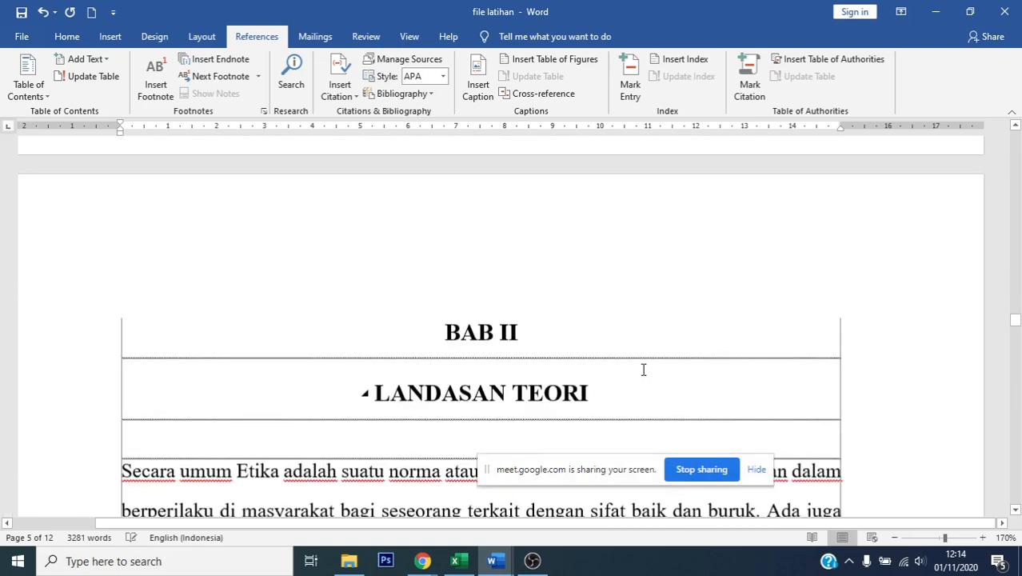
scroll(644, 369, down, 1)
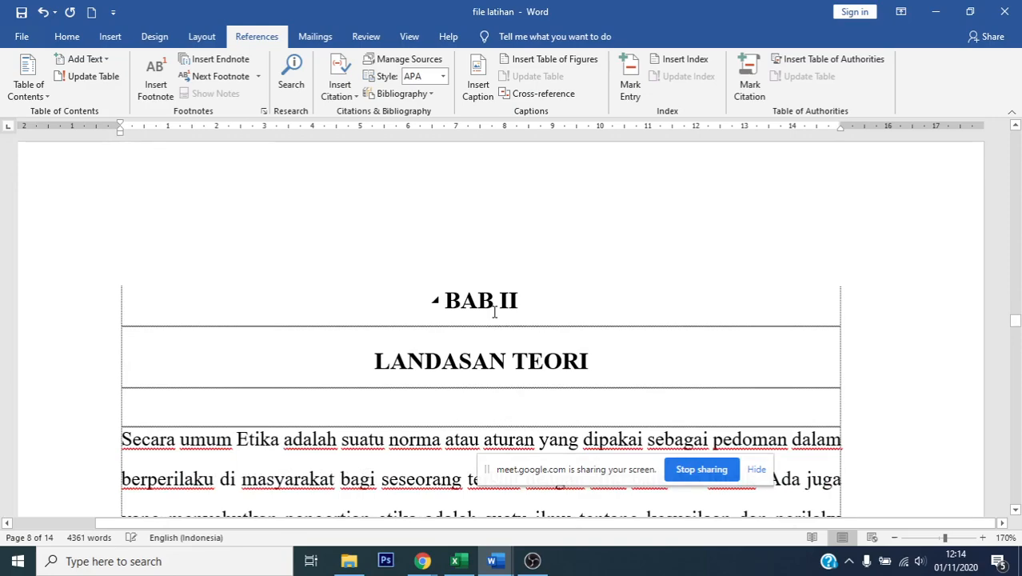
scroll(494, 312, up, 5)
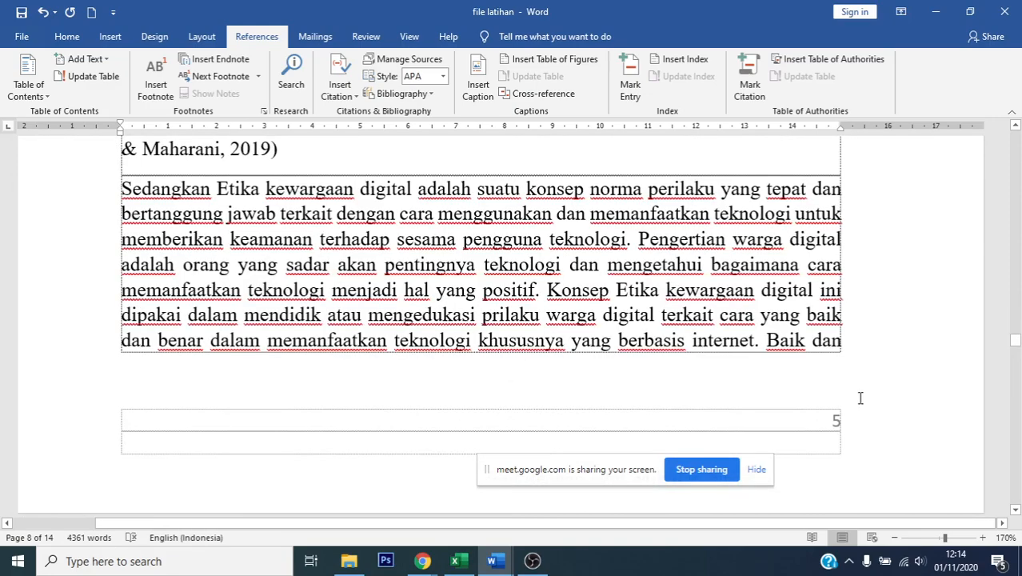
scroll(803, 426, down, 3)
scroll(808, 429, up, 4)
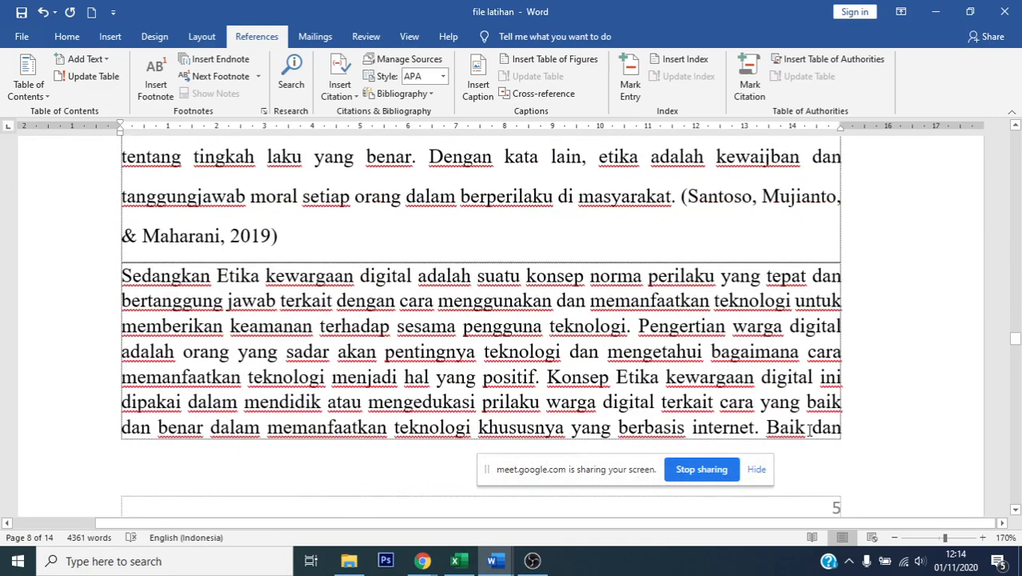
scroll(810, 430, down, 1)
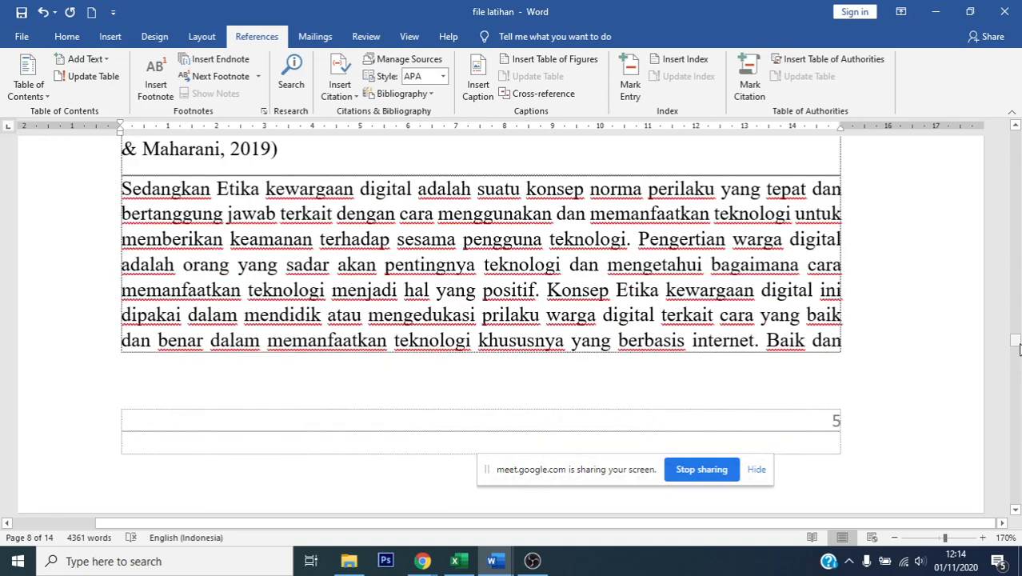
- Update the table of contents under DAFTAR ISI using the "Update page numbers only" option
drag(1017, 344, 967, 225)
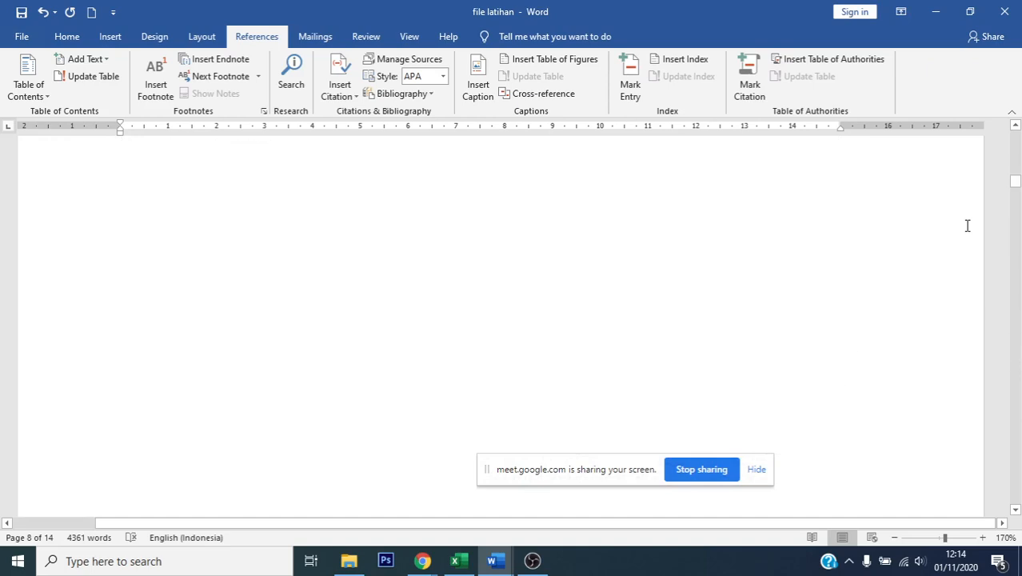
scroll(825, 299, up, 5)
scroll(824, 298, down, 10)
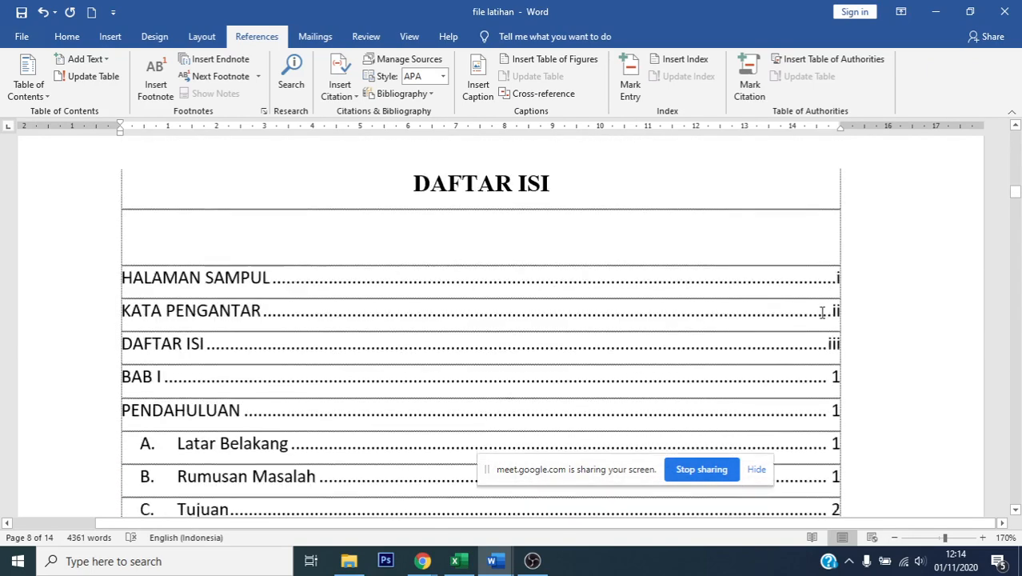
scroll(229, 385, up, 1)
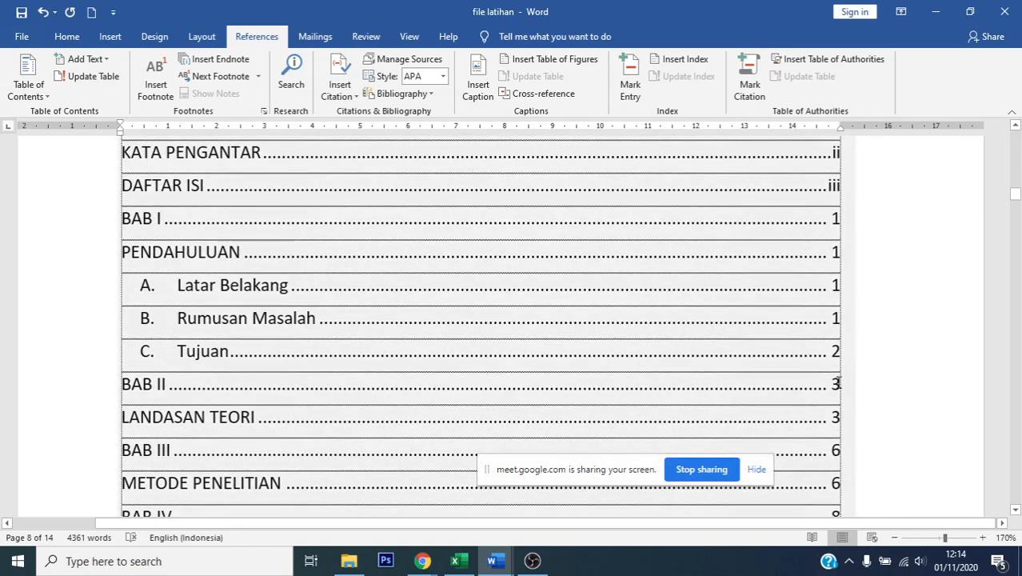
scroll(480, 343, up, 3)
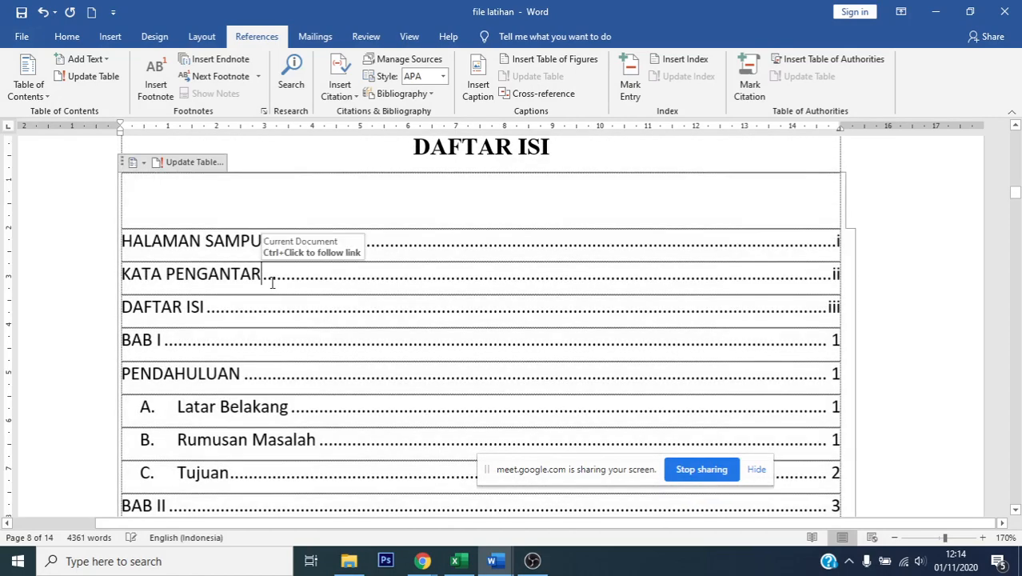
click(189, 162)
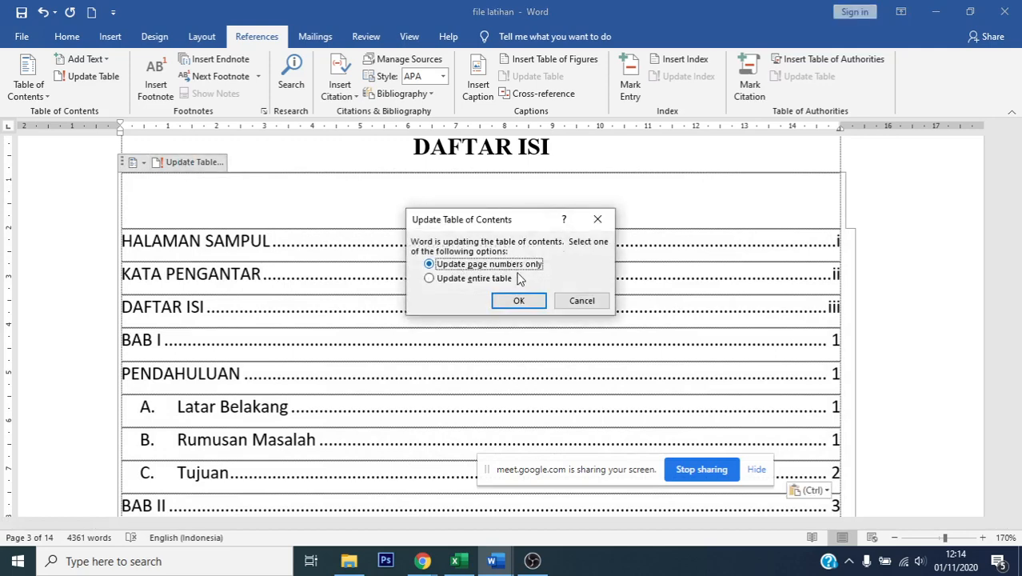
click(522, 301)
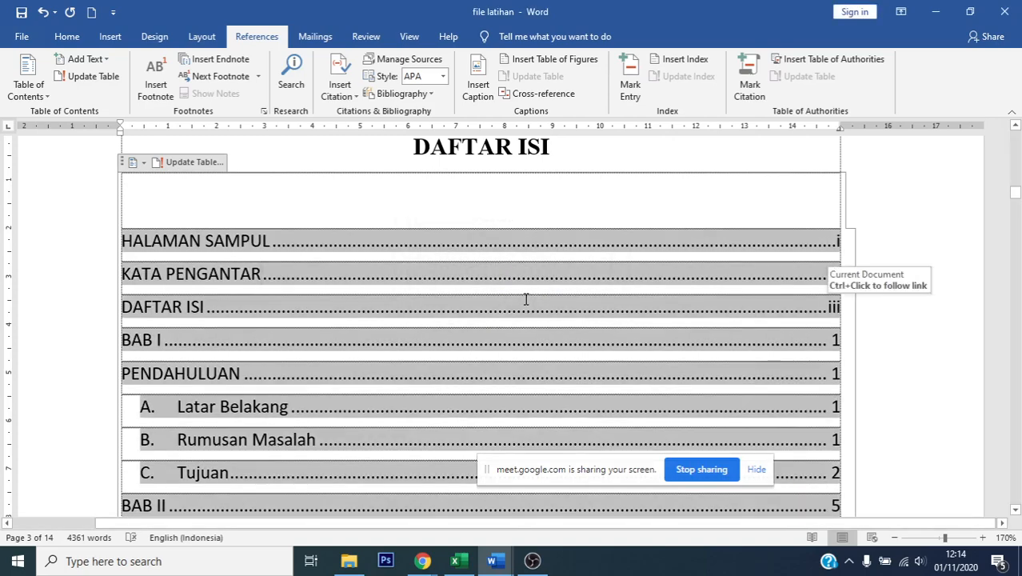
- Review the updated page numbers in the table of contents, from the opening entries down to DAFTAR PUSTAKA
scroll(524, 297, down, 5)
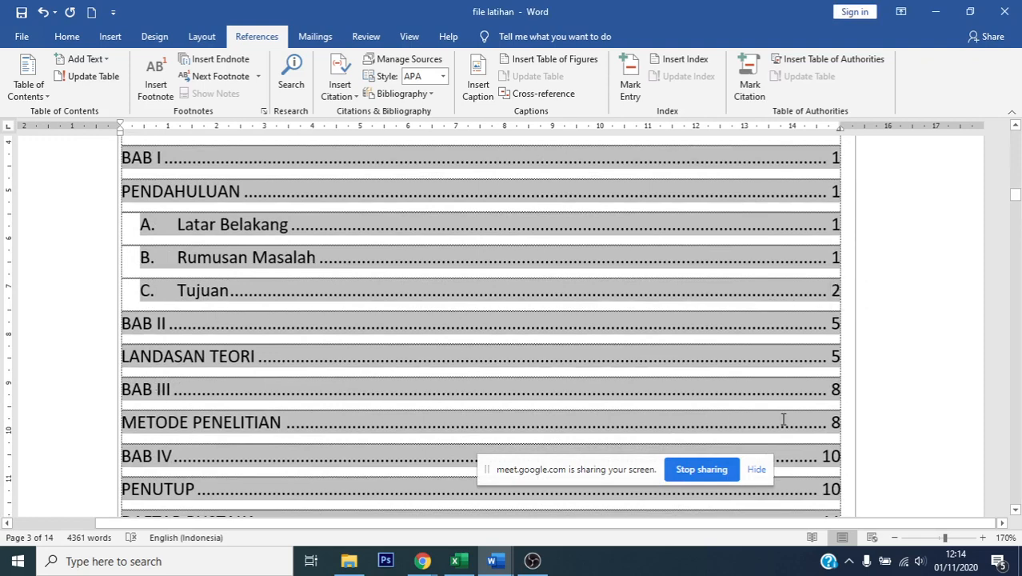
scroll(796, 417, down, 1)
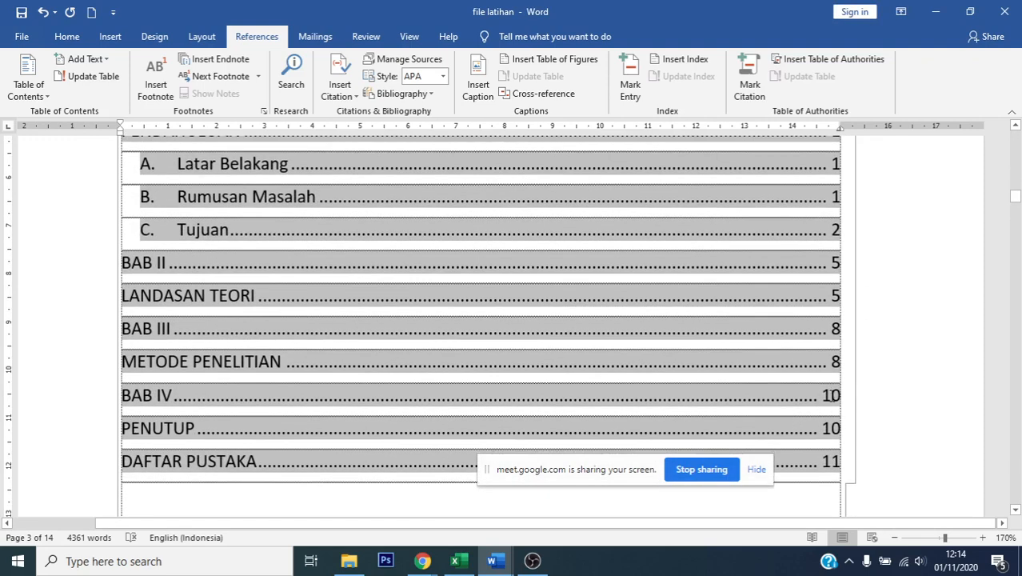
scroll(165, 463, down, 3)
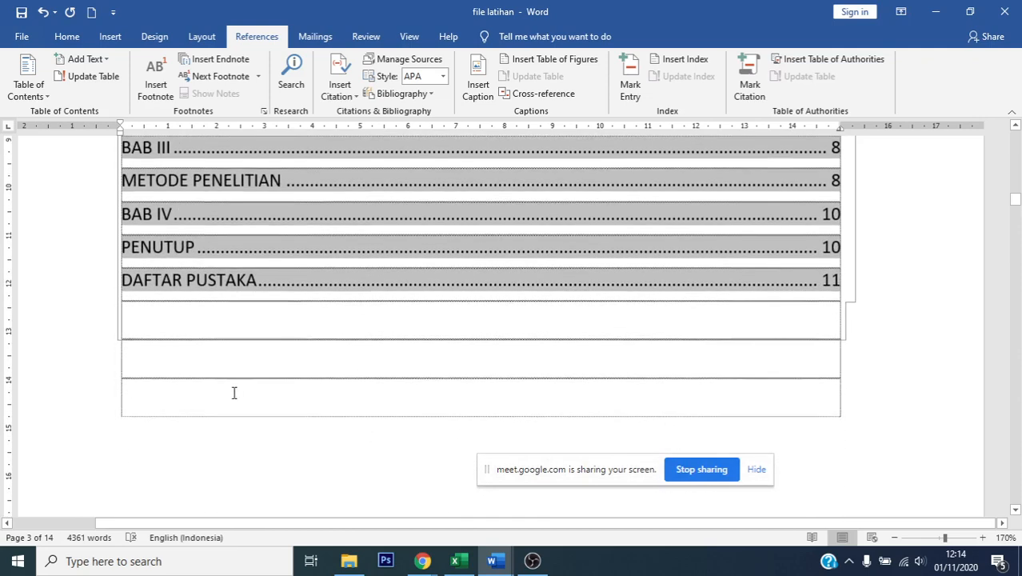
double_click(828, 280)
click(859, 299)
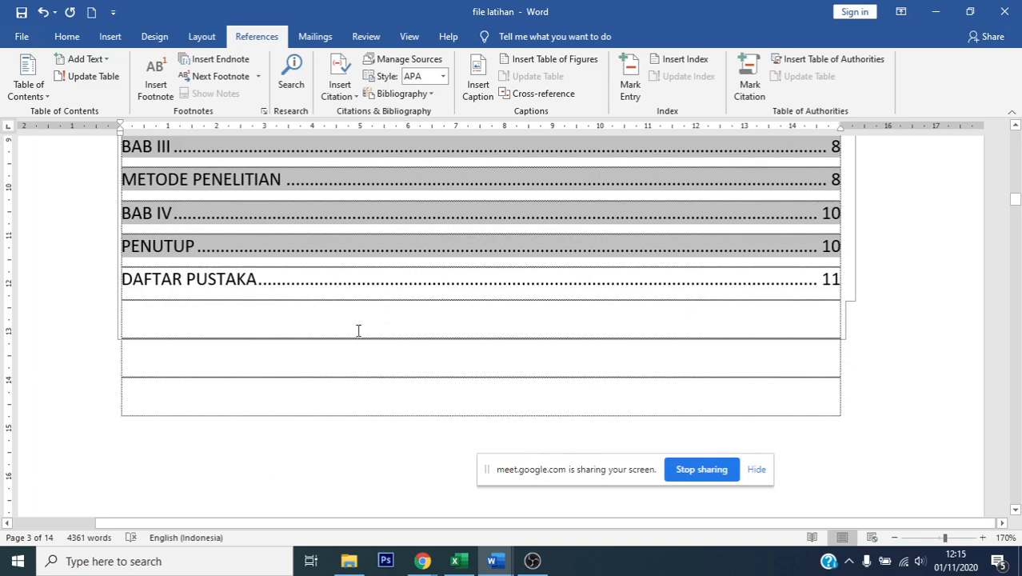
scroll(360, 333, up, 3)
scroll(367, 335, up, 3)
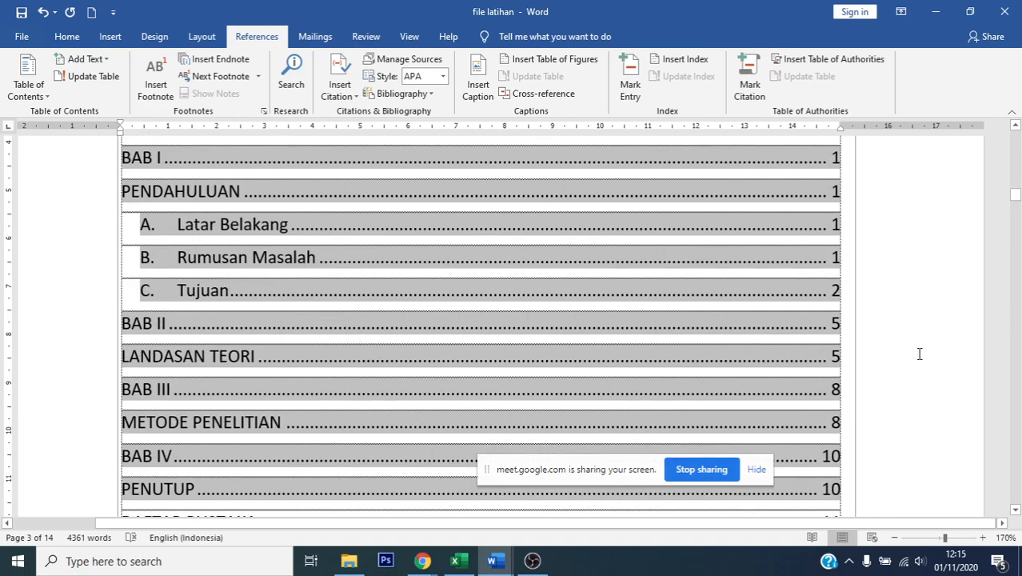
scroll(912, 344, down, 3)
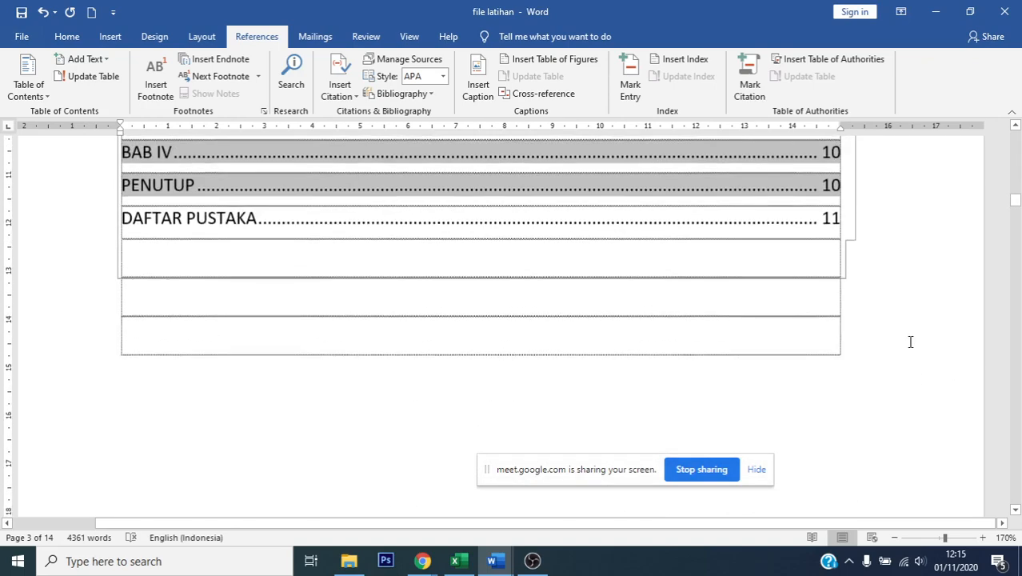
scroll(909, 339, up, 6)
scroll(616, 285, down, 2)
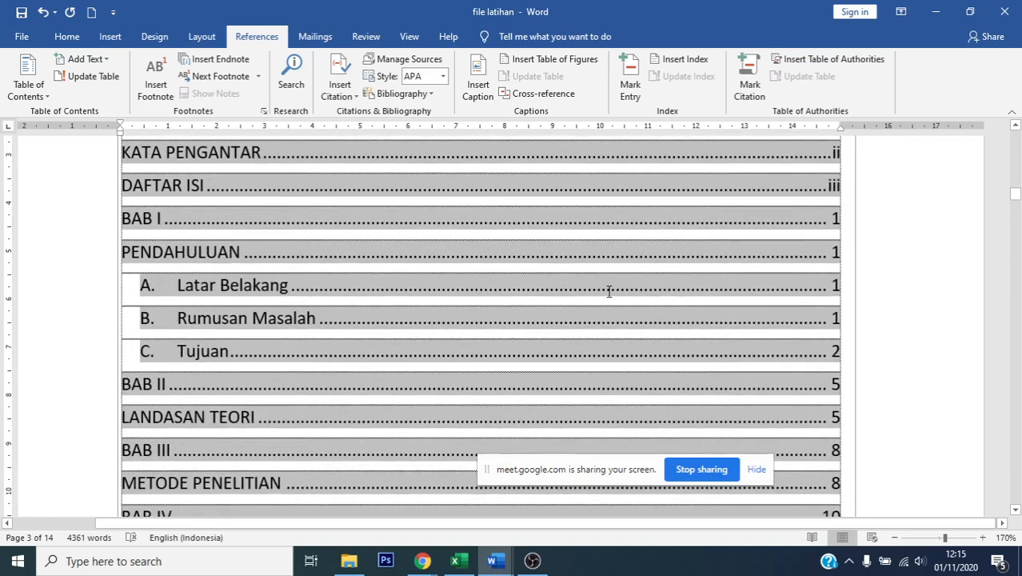
scroll(436, 252, down, 1)
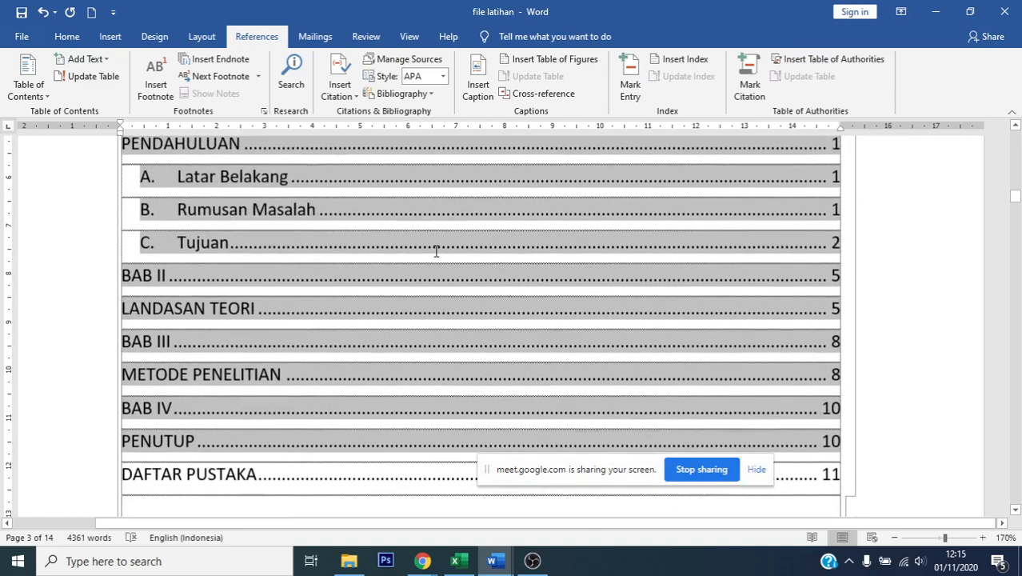
scroll(436, 252, down, 1)
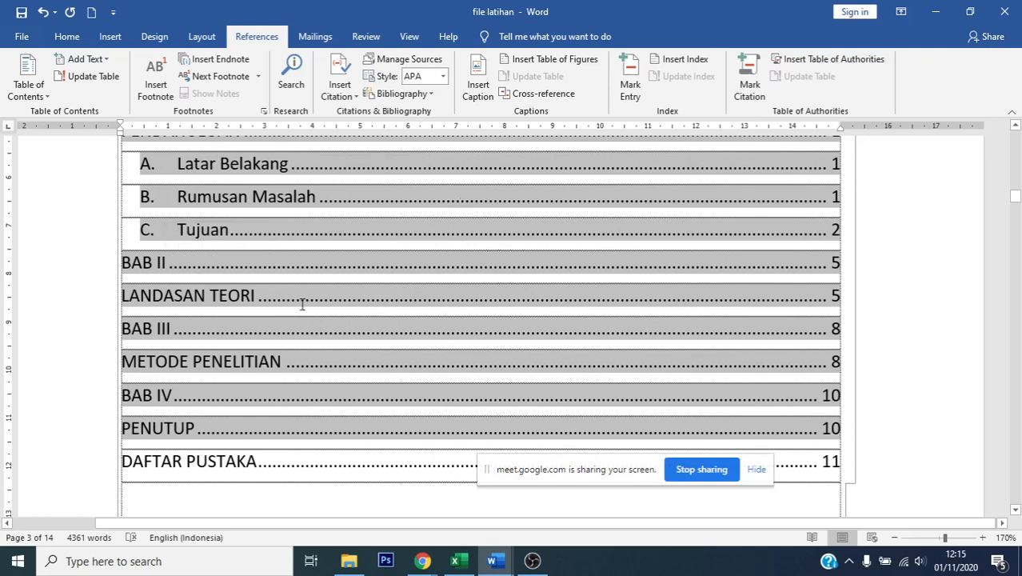
- Follow the table of contents link to BAB III, return to the table, and follow the link to DAFTAR PUSTAKA
triple_click(159, 339)
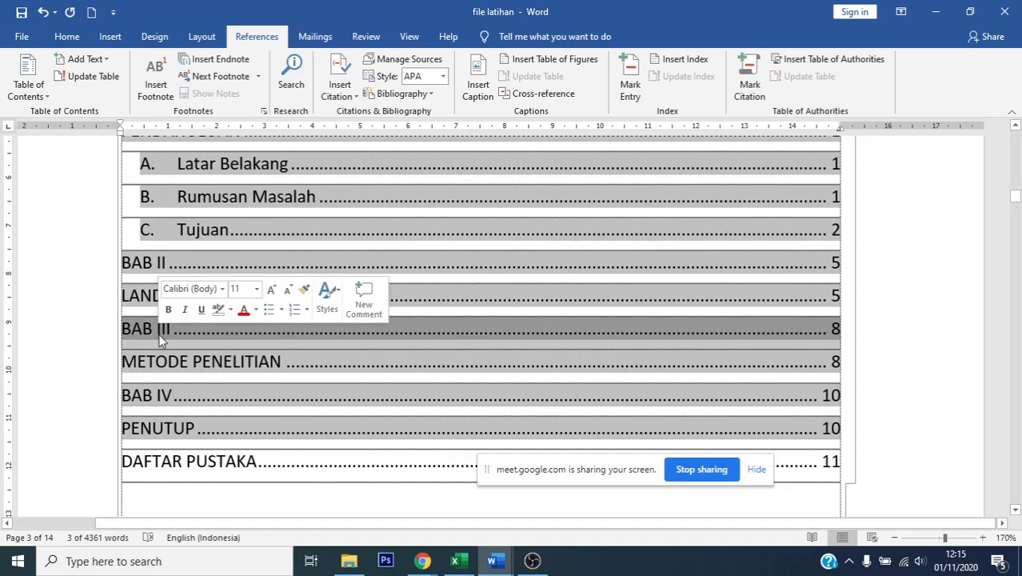
ctrl+click(160, 338)
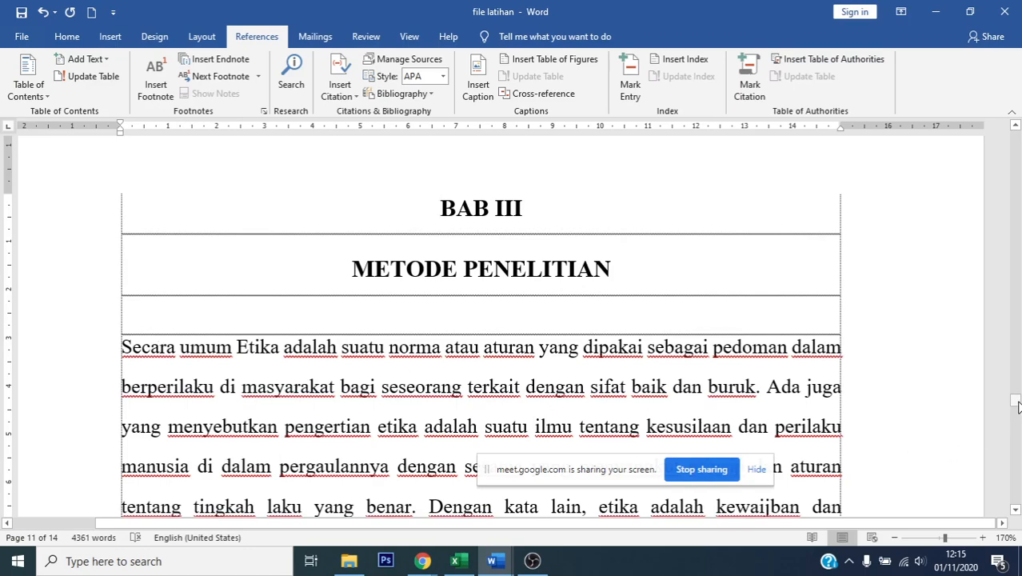
drag(1015, 400, 1014, 162)
scroll(691, 422, down, 15)
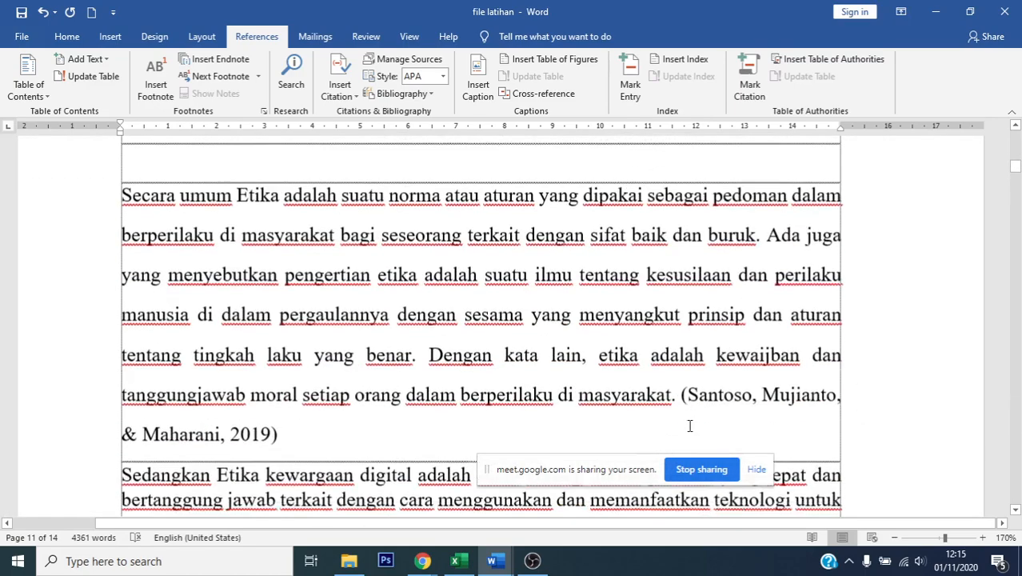
scroll(331, 421, down, 10)
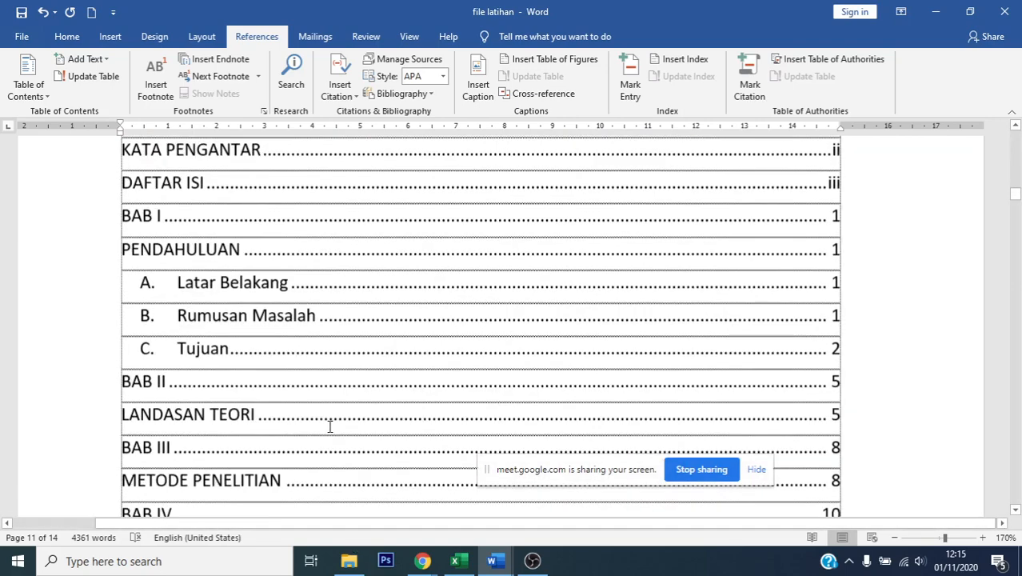
scroll(270, 389, down, 3)
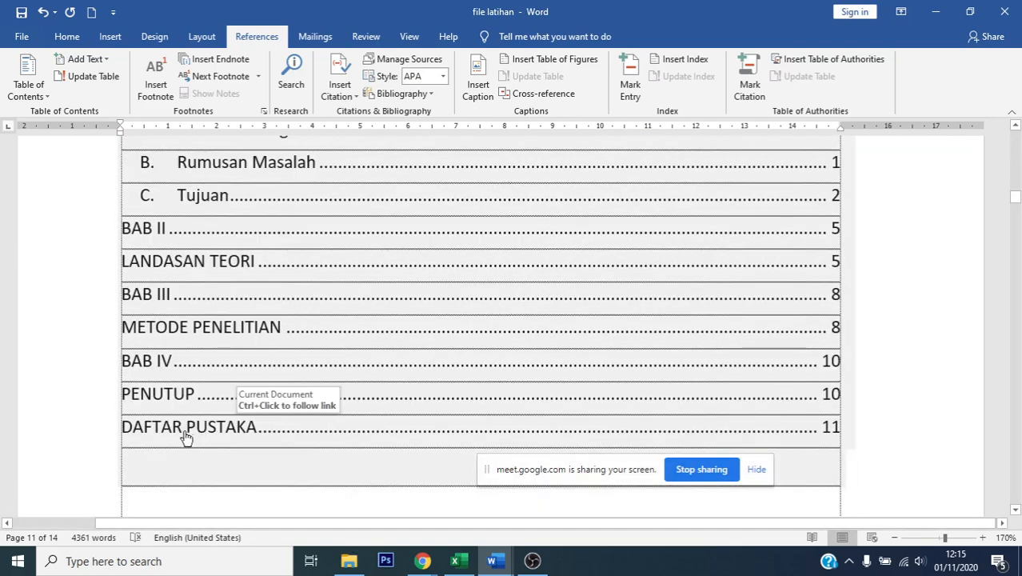
ctrl+click(185, 432)
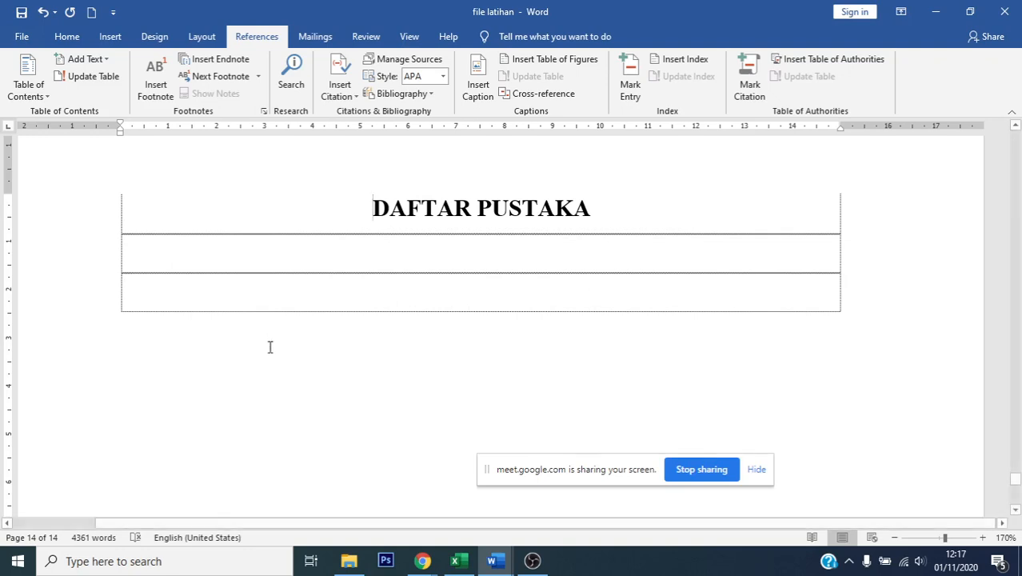
- Delete the citation ending the first paragraph under LANDASAN TEORI in BAB II and add an empty paragraph after it
scroll(268, 347, up, 5)
drag(1016, 467, 965, 331)
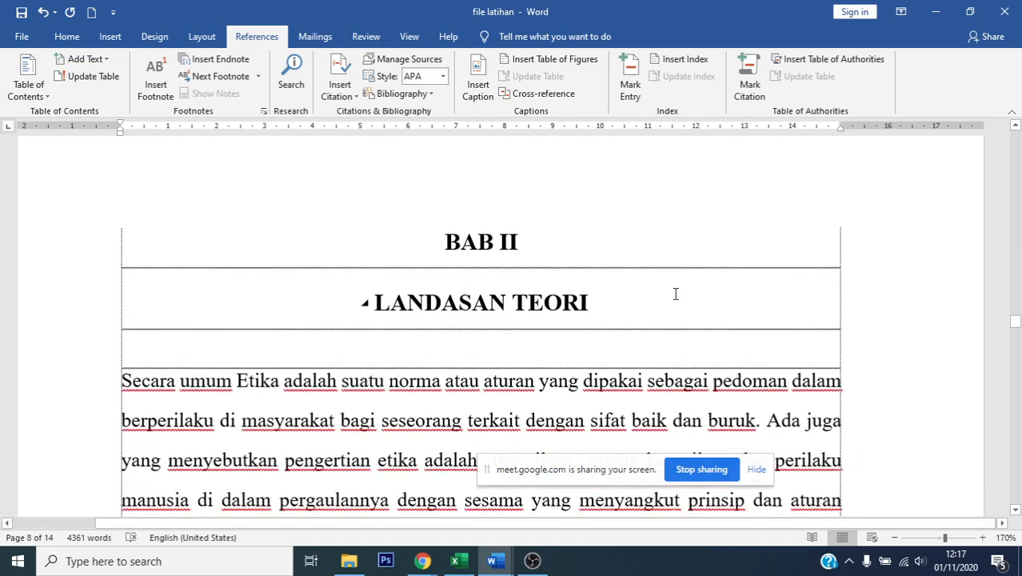
scroll(676, 303, down, 2)
scroll(264, 375, up, 1)
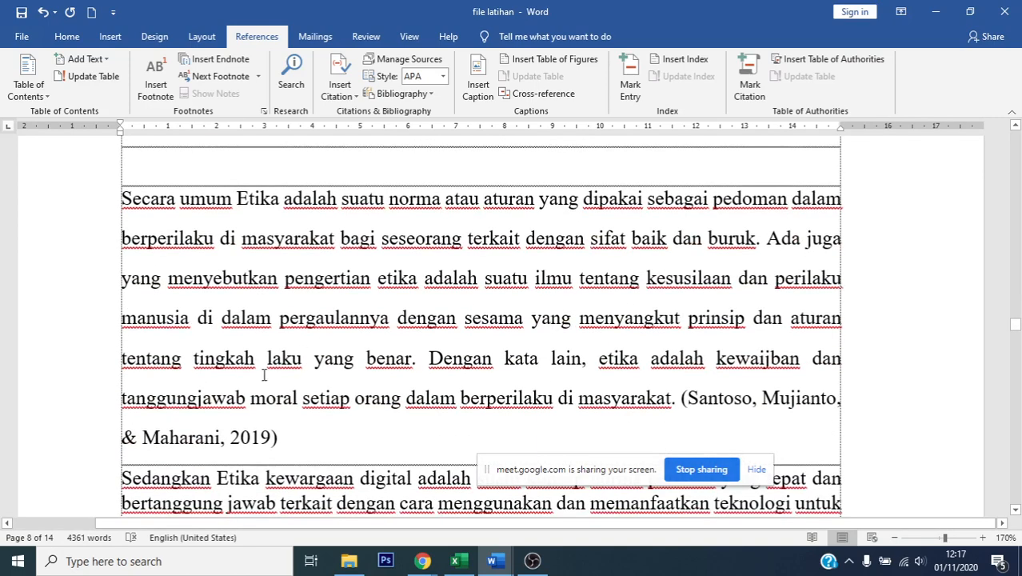
drag(679, 395, 590, 438)
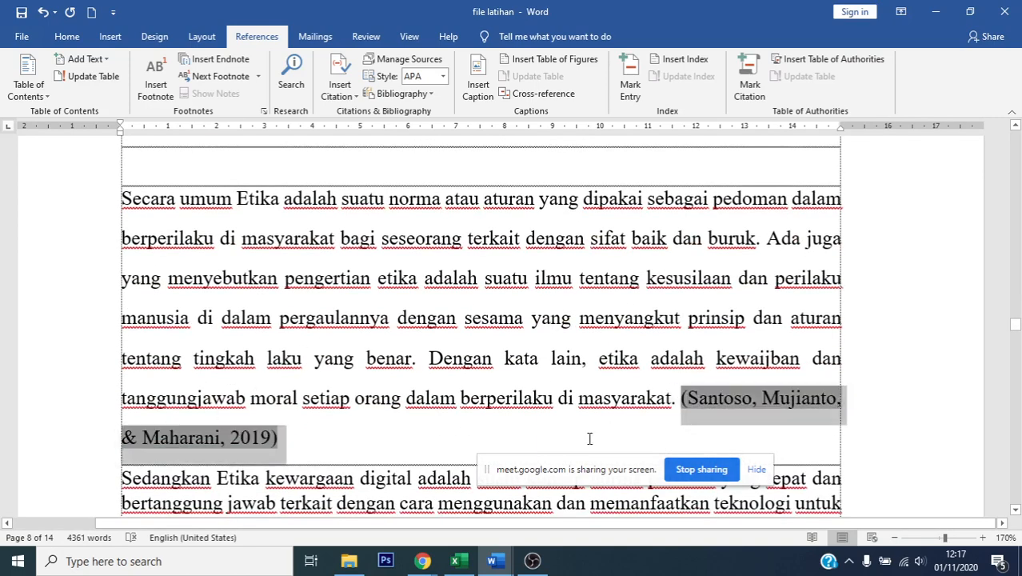
key(Delete)
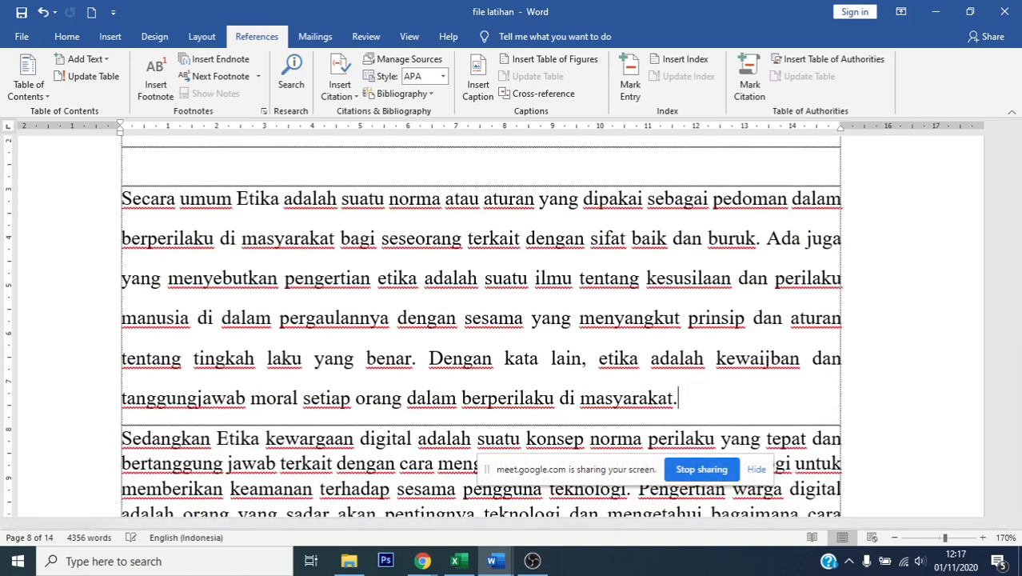
key(Return)
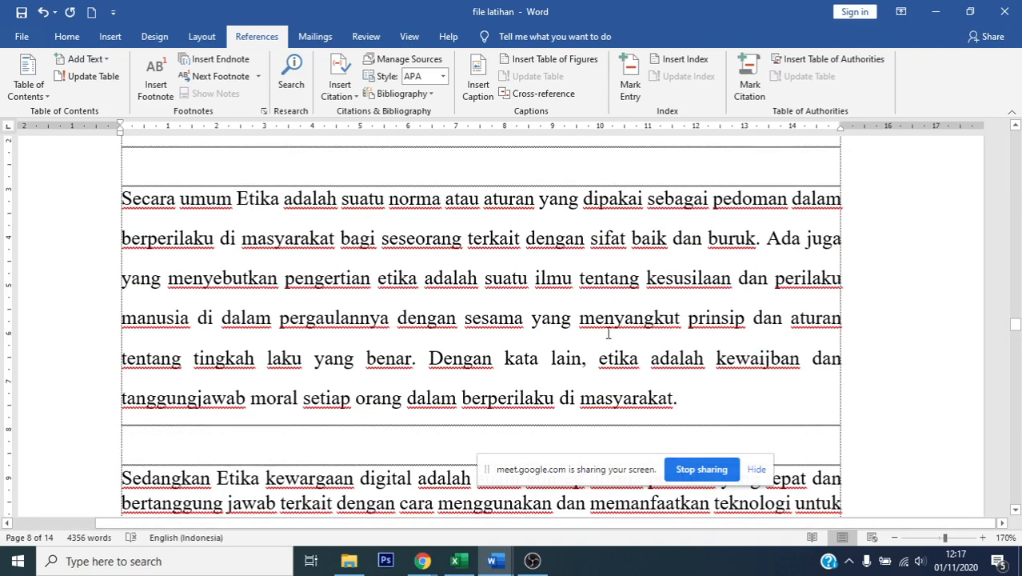
- Start a new Book source for a citation after "berperilaku di masyarakat." and open its author name editor
click(708, 400)
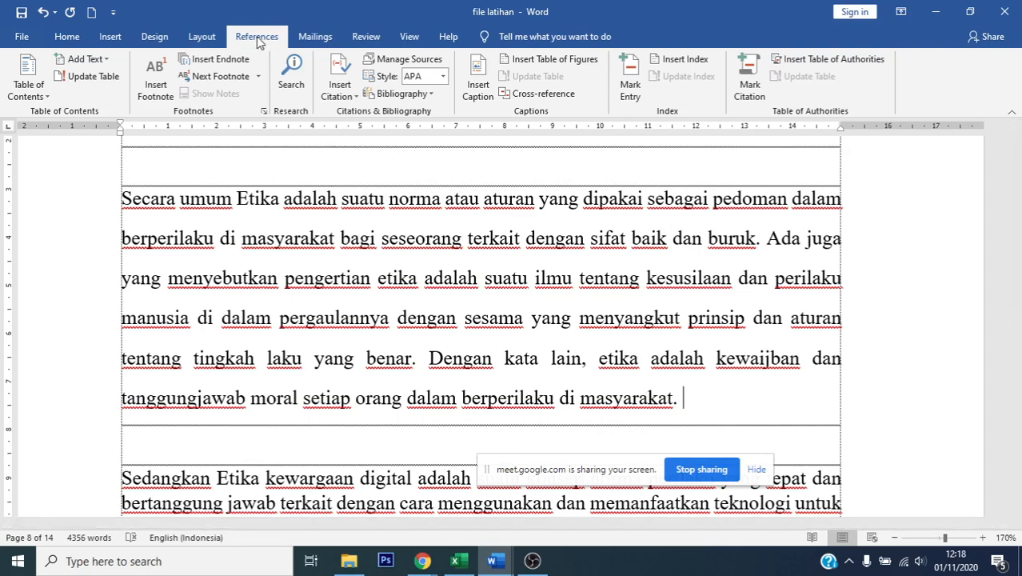
click(352, 96)
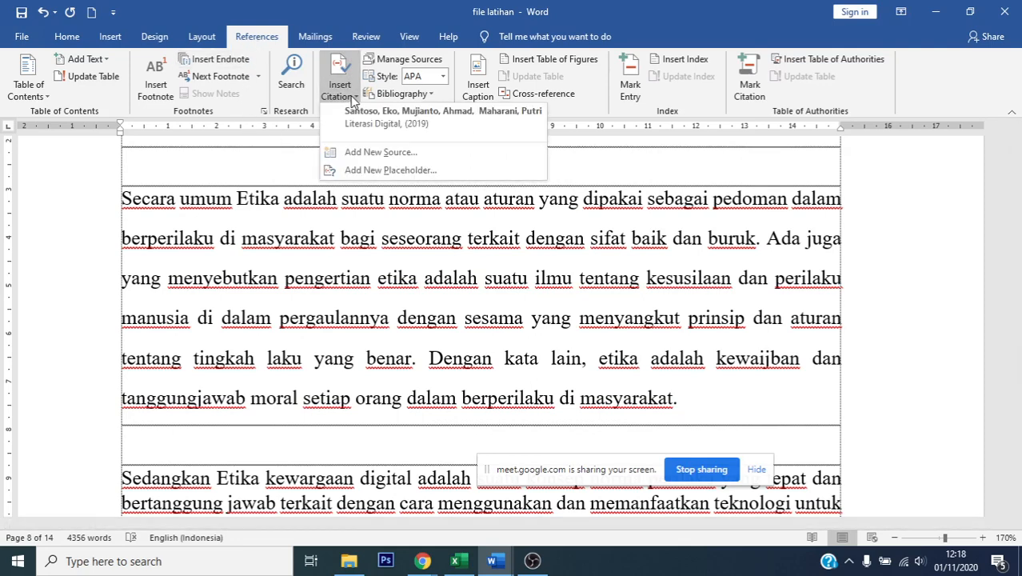
click(371, 157)
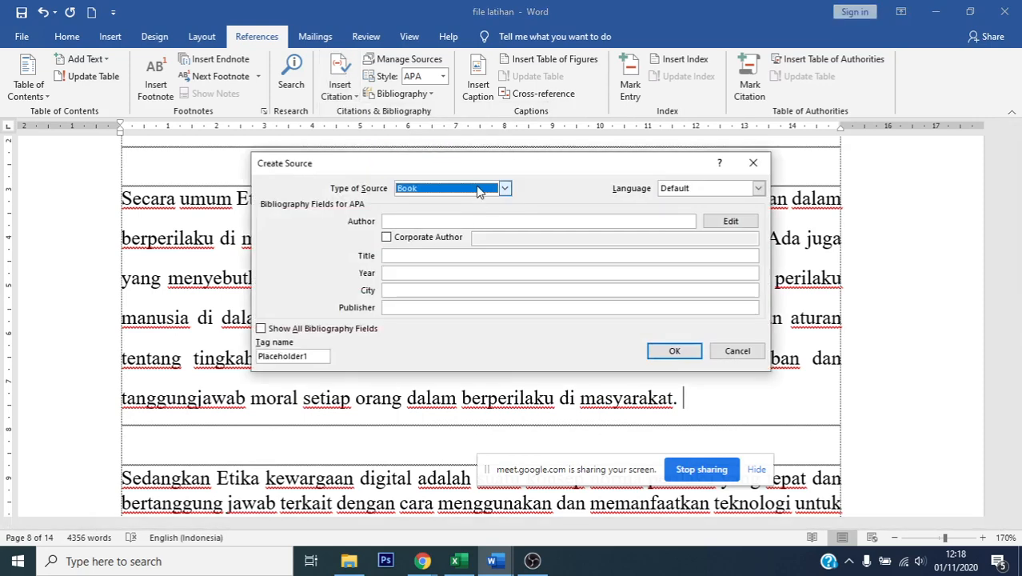
click(478, 191)
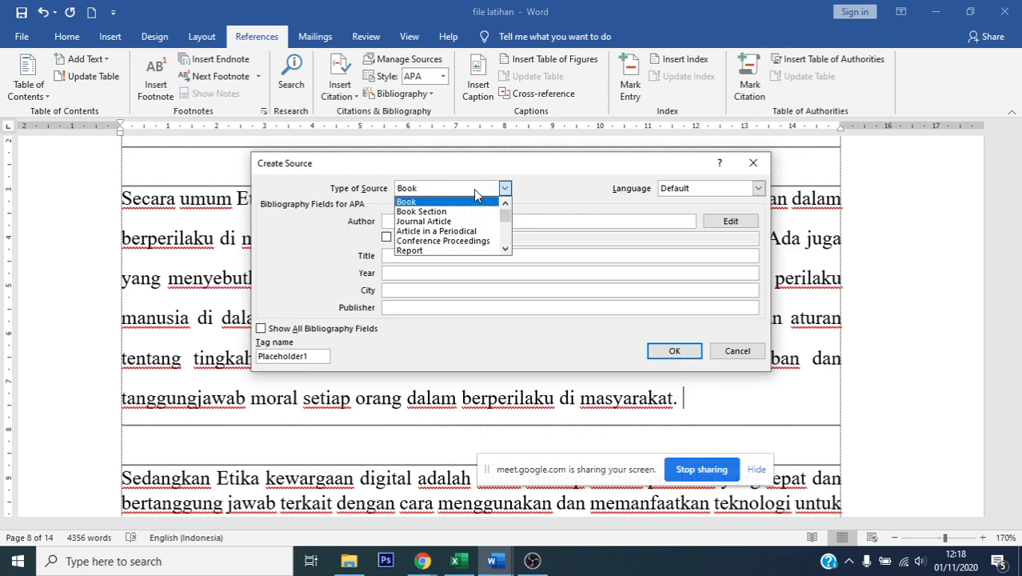
mouse_move(504, 217)
mouse_down()
mouse_move(509, 255)
mouse_move(506, 208)
mouse_up()
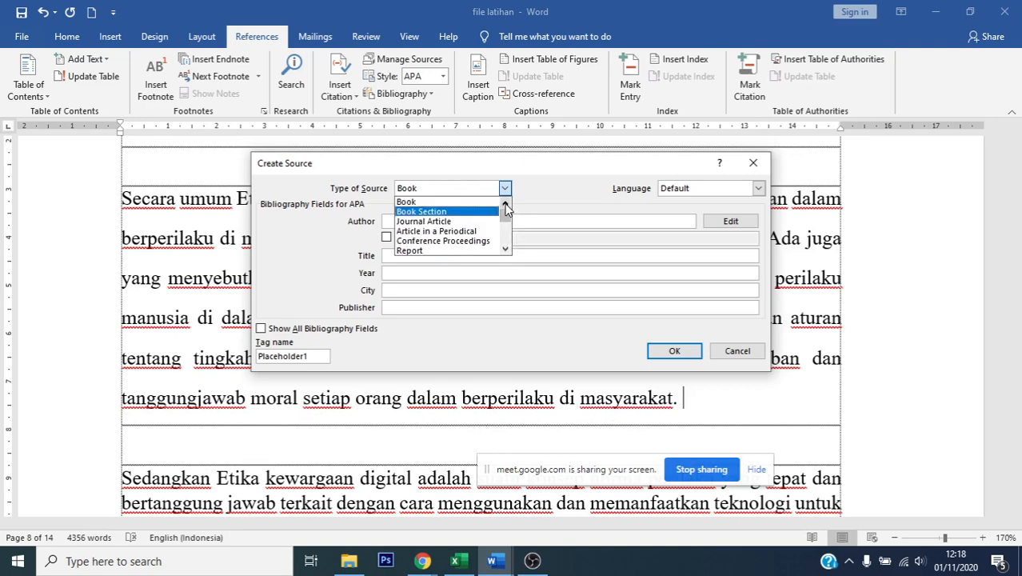
click(432, 202)
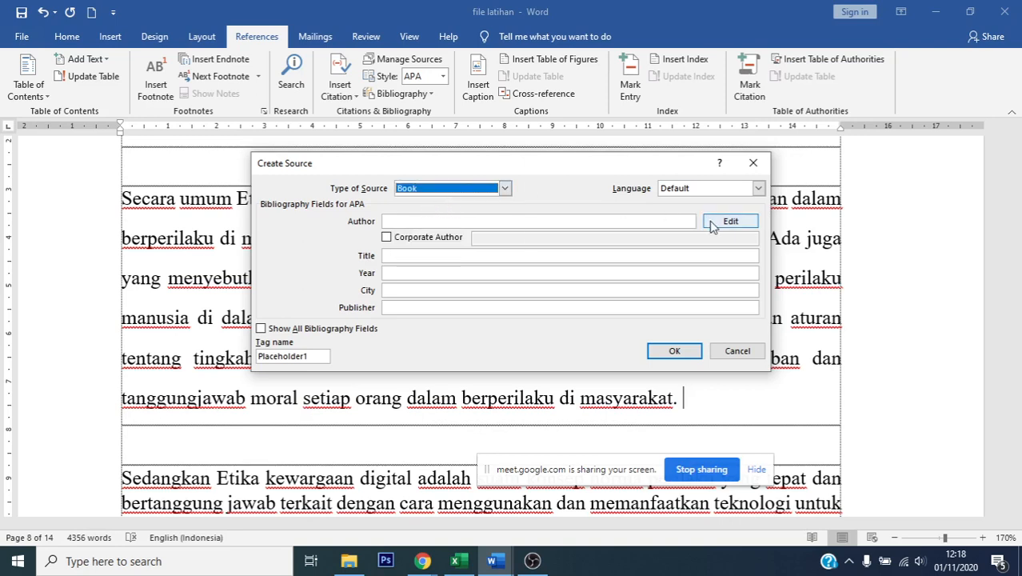
click(417, 223)
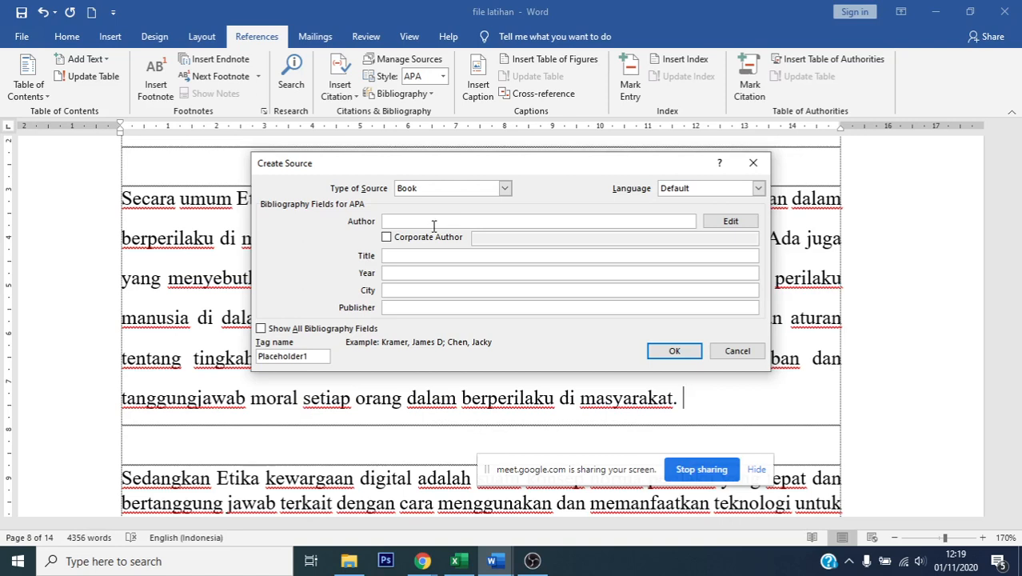
click(732, 223)
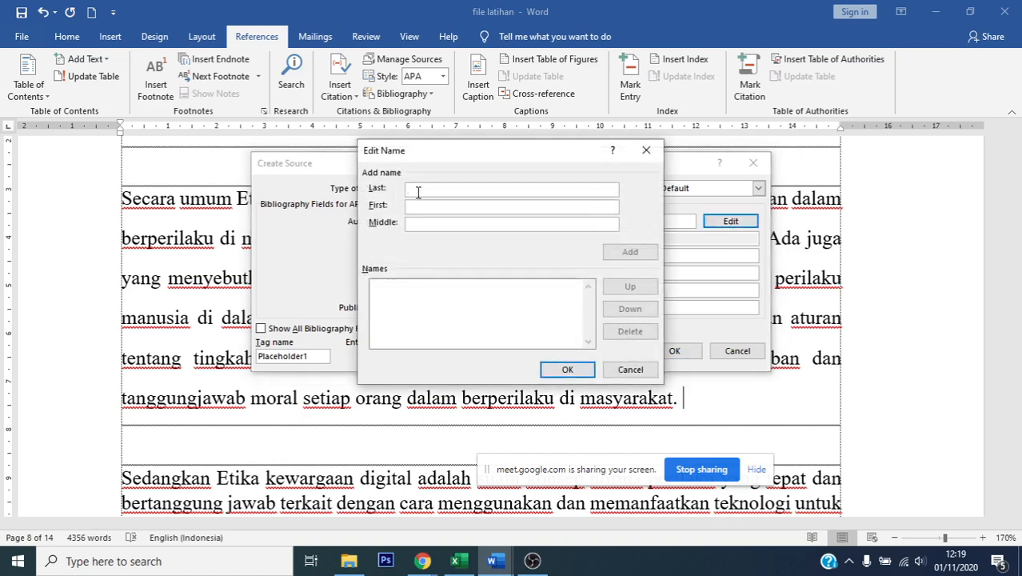
text(y)
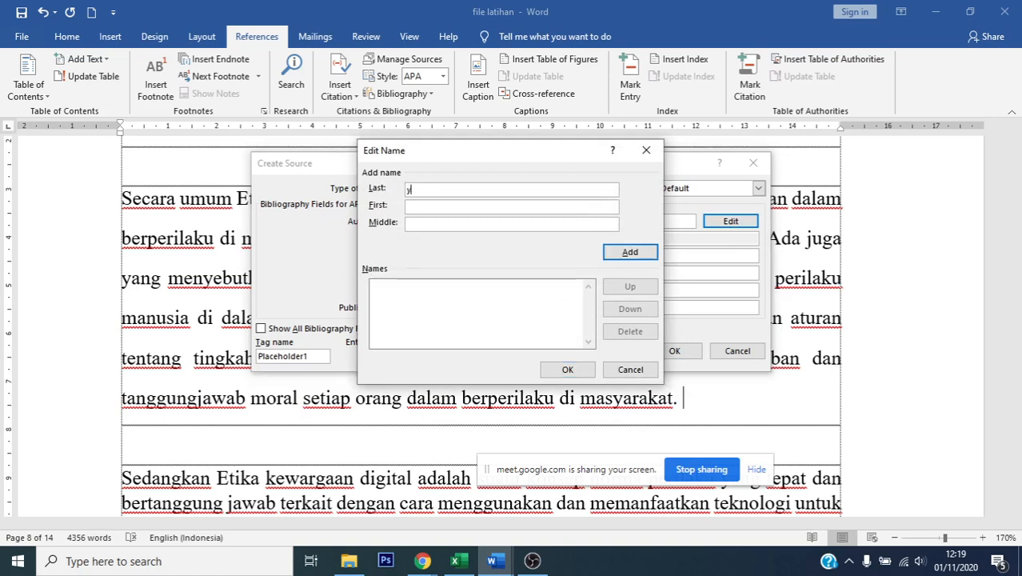
text(ULIANTO)
key(BackSpace)
key(BackSpace)
key(BackSpace)
key(BackSpace)
key(BackSpace)
key(BackSpace)
key(BackSpace)
key(BackSpace)
key(Tab)
text(s)
key(BackSpace)
- Add the first author's last, first and middle names to the new source's author list
click(423, 186)
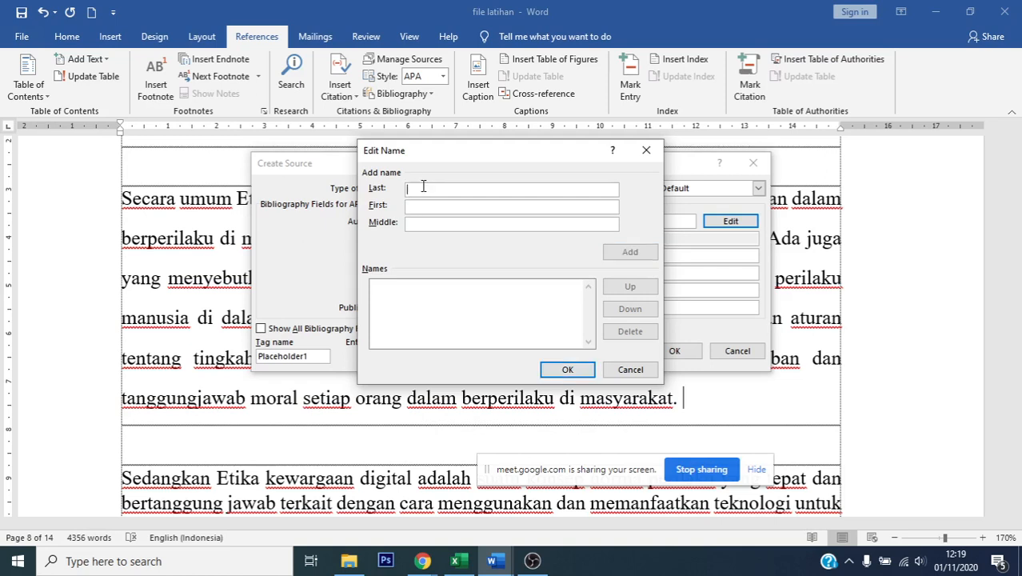
text(Yuli)
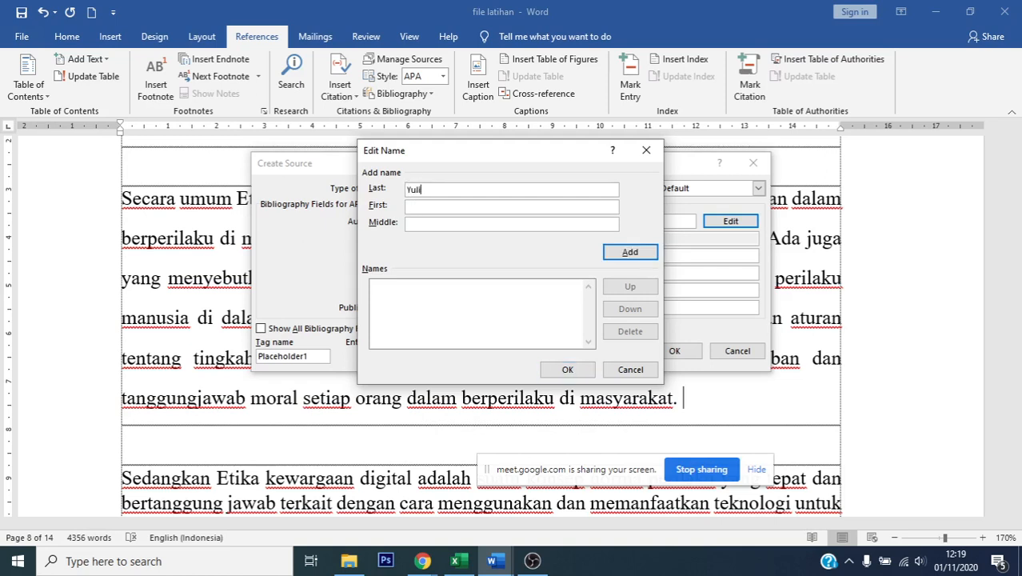
text(anto)
key(Tab)
text(Eko)
key(Tab)
text(Ahmad)
click(631, 252)
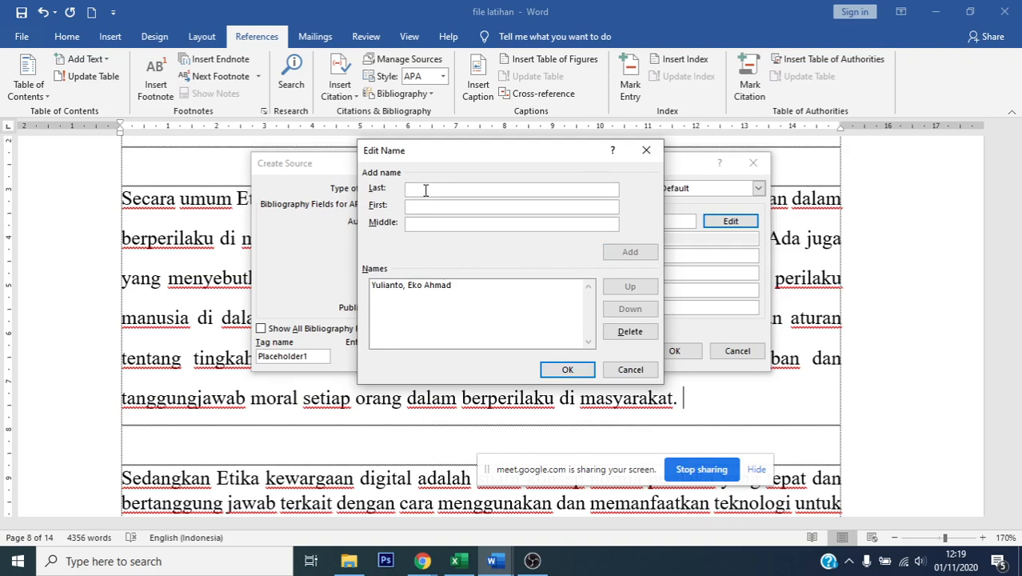
text(Putri)
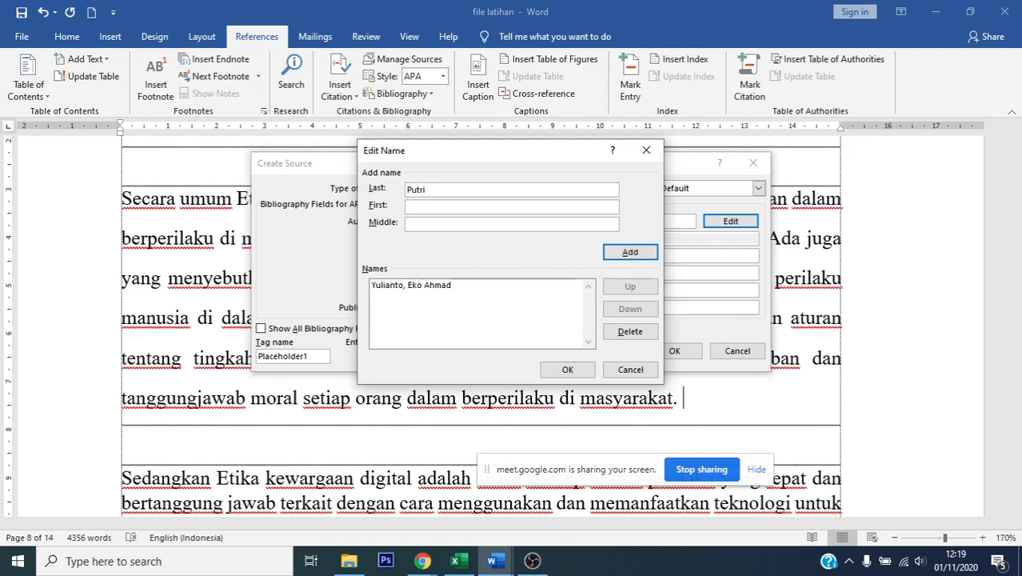
key(BackSpace)
key(BackSpace)
key(BackSpace)
key(BackSpace)
key(BackSpace)
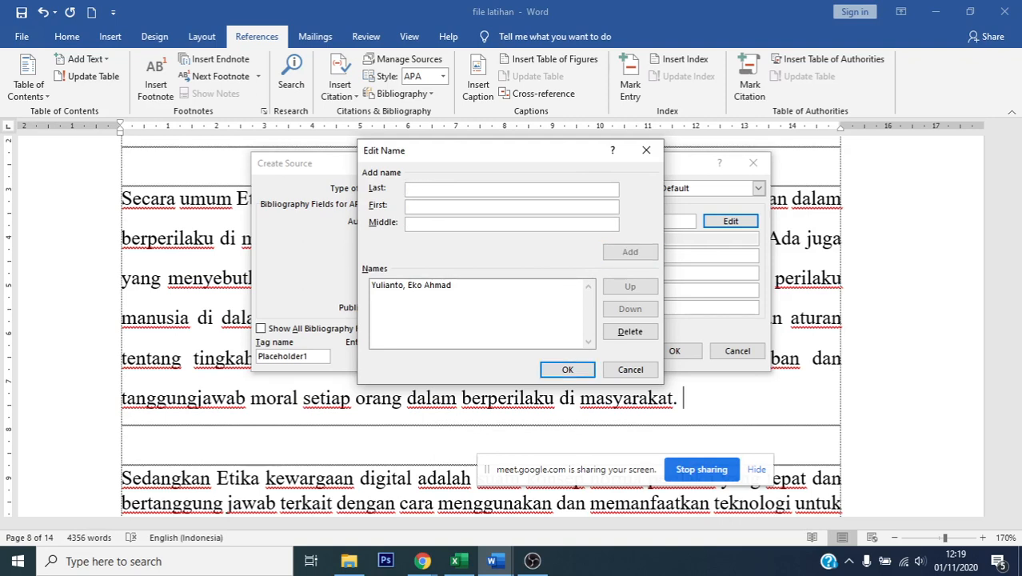
- Add the second author's last and first names to the new source's author list
text(Cantika)
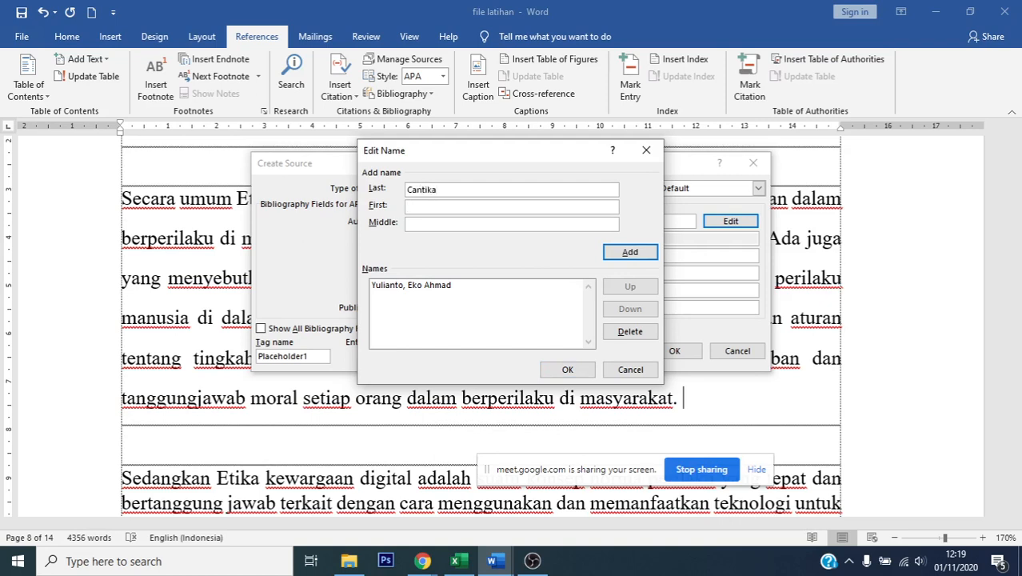
text(Putri)
click(644, 255)
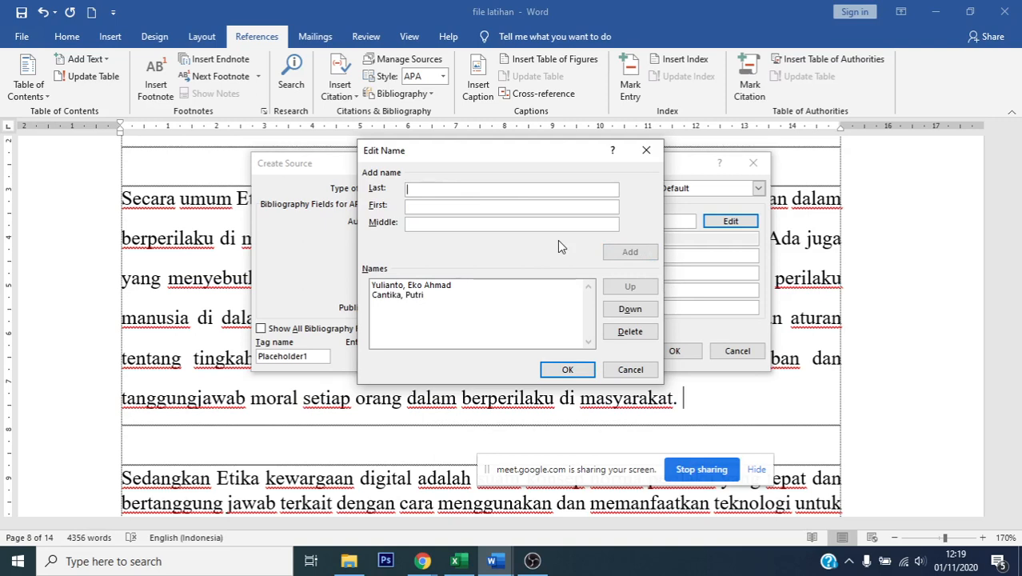
- Add the third author by last name only and accept the completed author list
text(SUsanto)
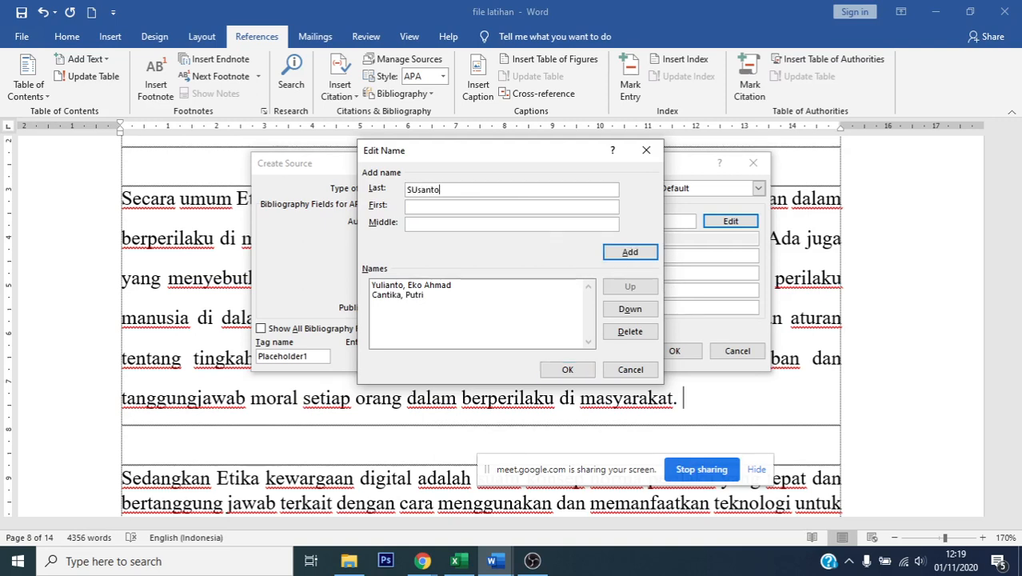
key(BackSpace)
key(BackSpace)
key(BackSpace)
key(BackSpace)
text(usanto)
click(623, 256)
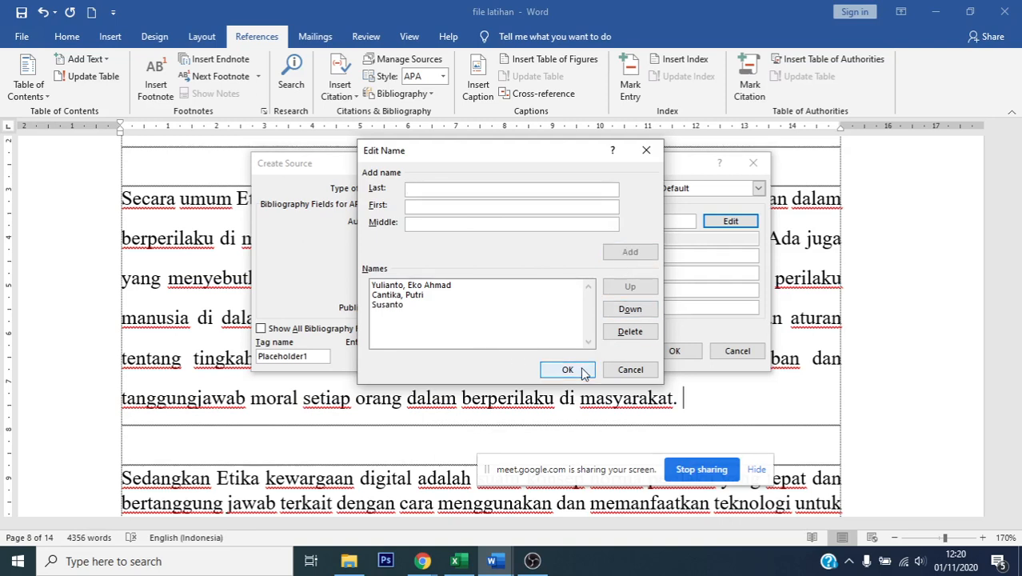
click(568, 370)
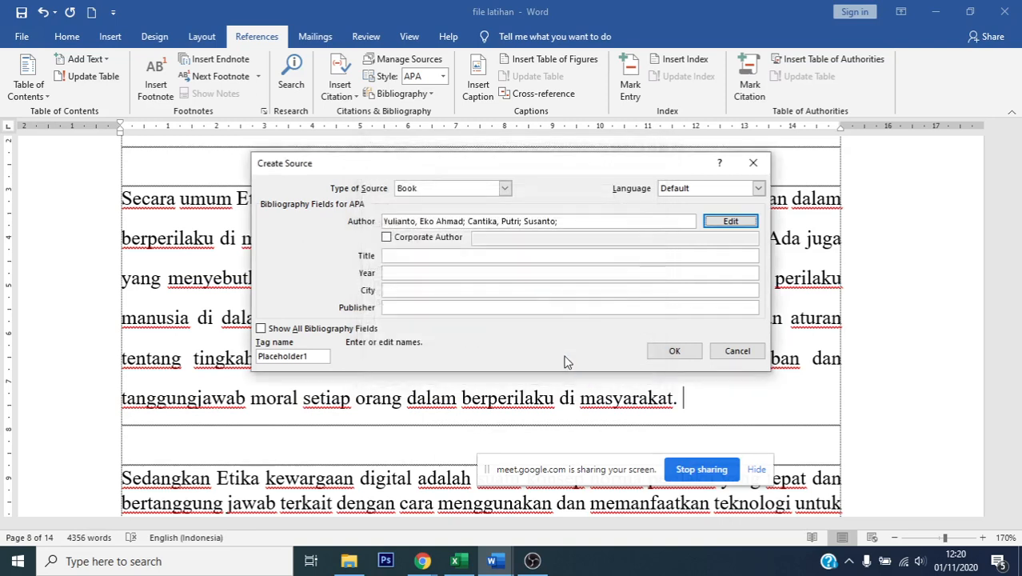
- Set the source's title to Etika Teknologi, year 2020, city Jombang and publisher UNHASY Press, and insert its citation
click(437, 254)
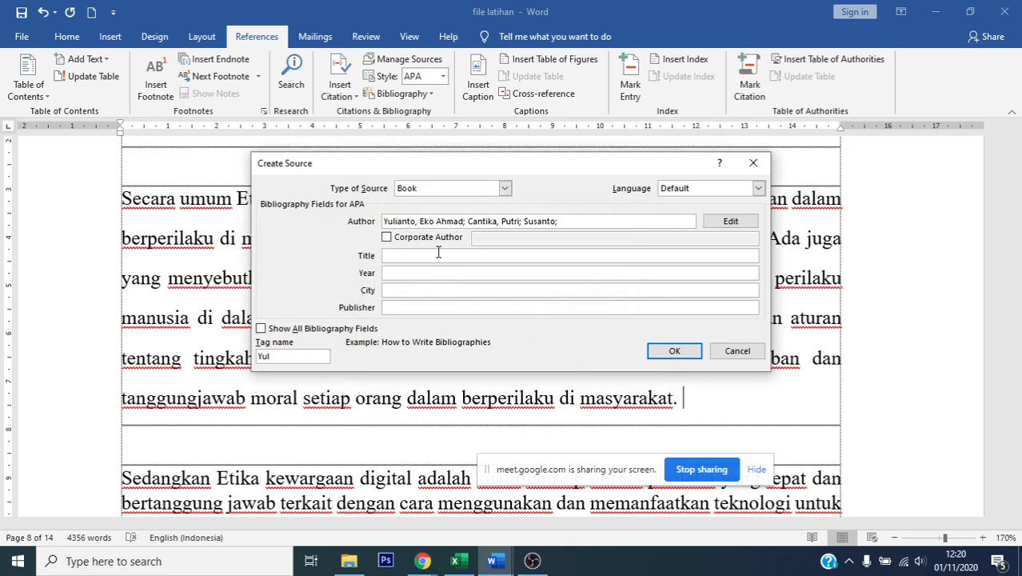
text(Etika Teknologi)
click(385, 273)
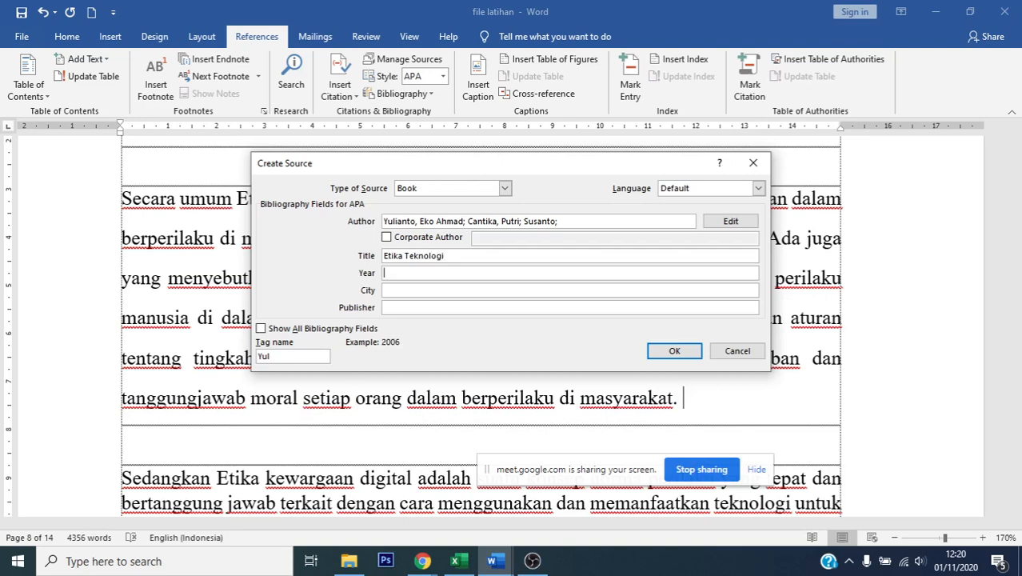
text(2020)
click(385, 290)
text(Jombang)
key(Tab)
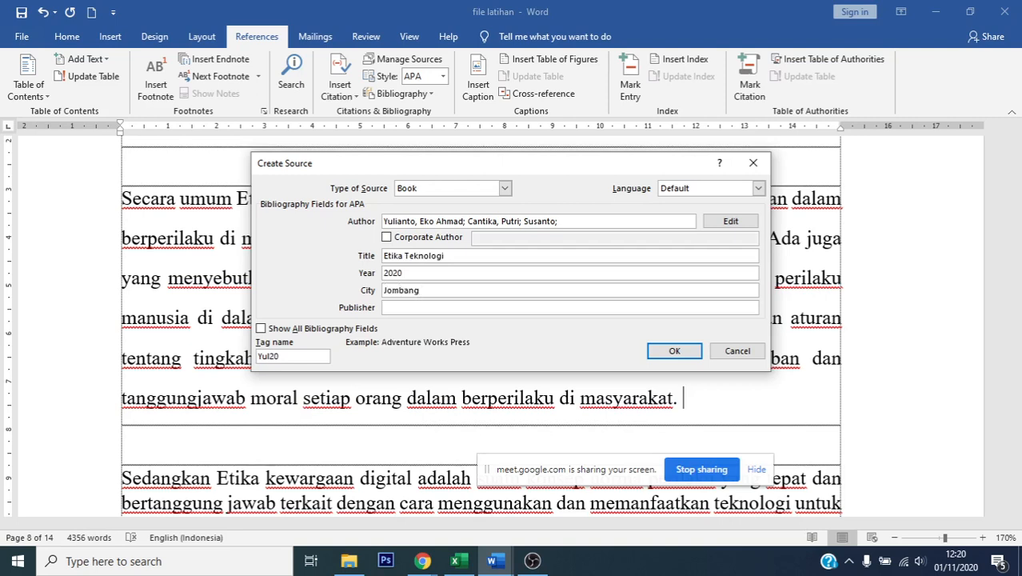
text(UNHASY Press)
click(671, 347)
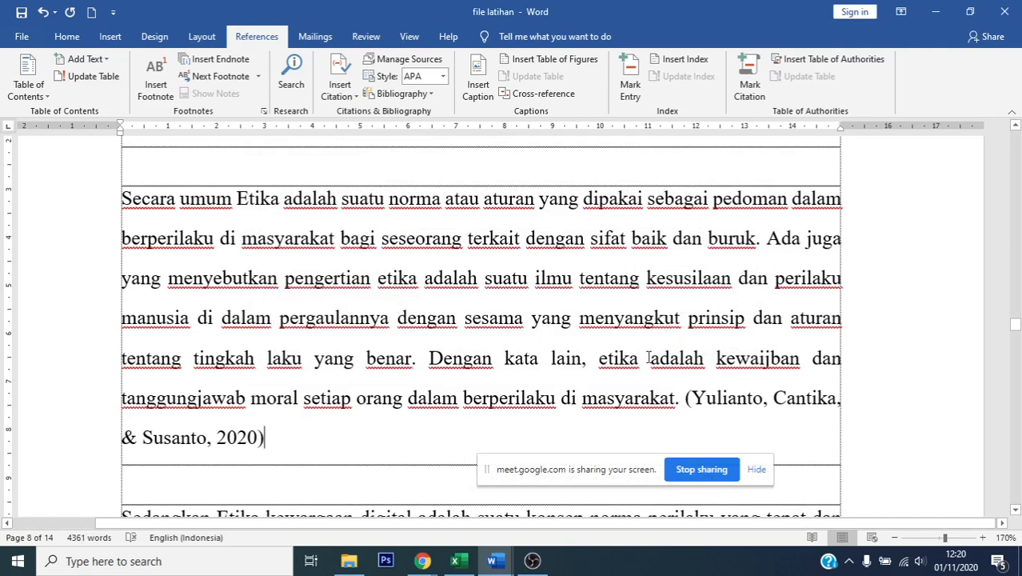
- Insert a citation of the existing source Literasi Digital (2019) at the end of the paragraph ending "Ras dan Antar Golongan)."
scroll(647, 351, down, 1)
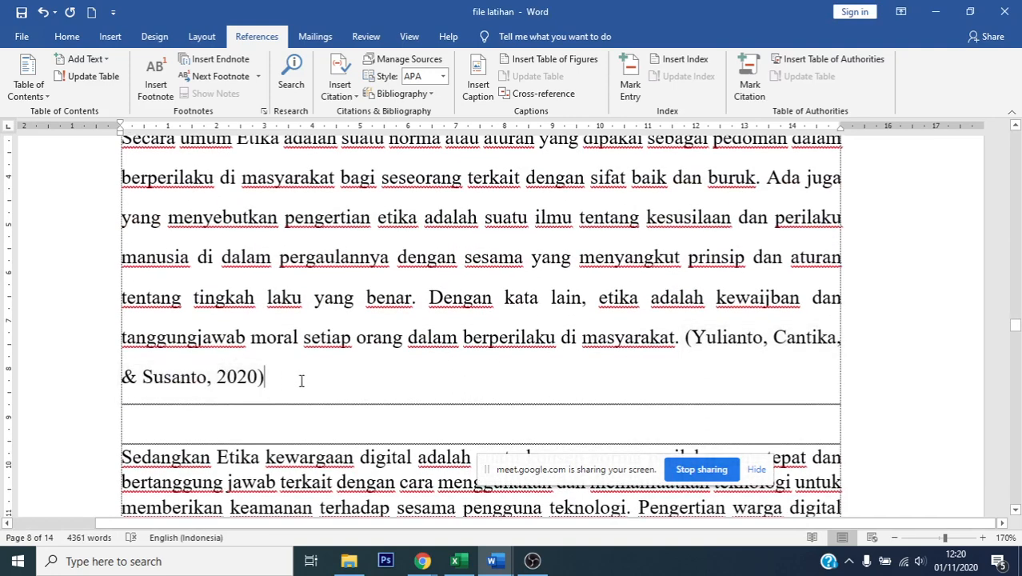
scroll(305, 380, down, 5)
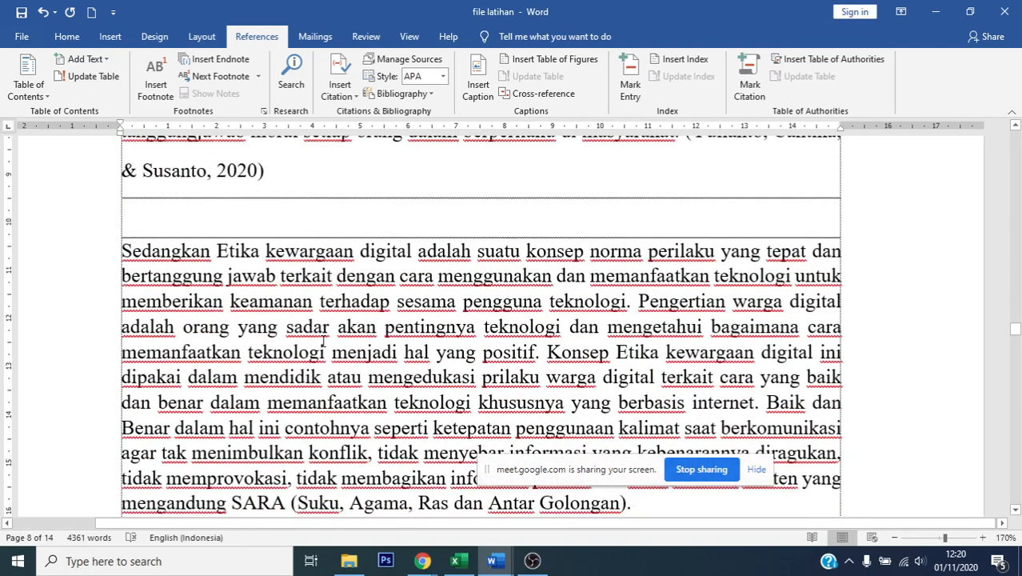
click(664, 346)
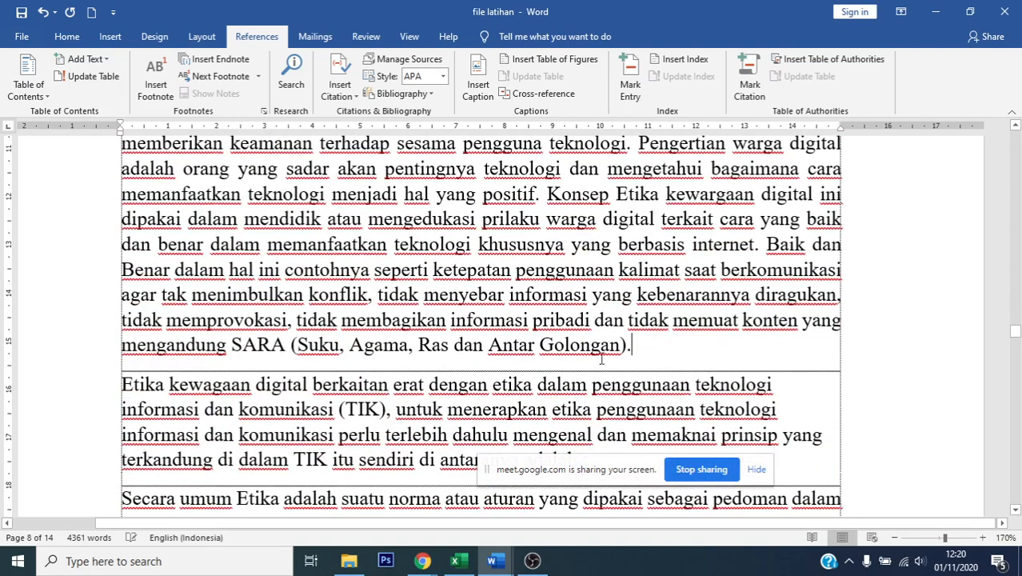
click(355, 94)
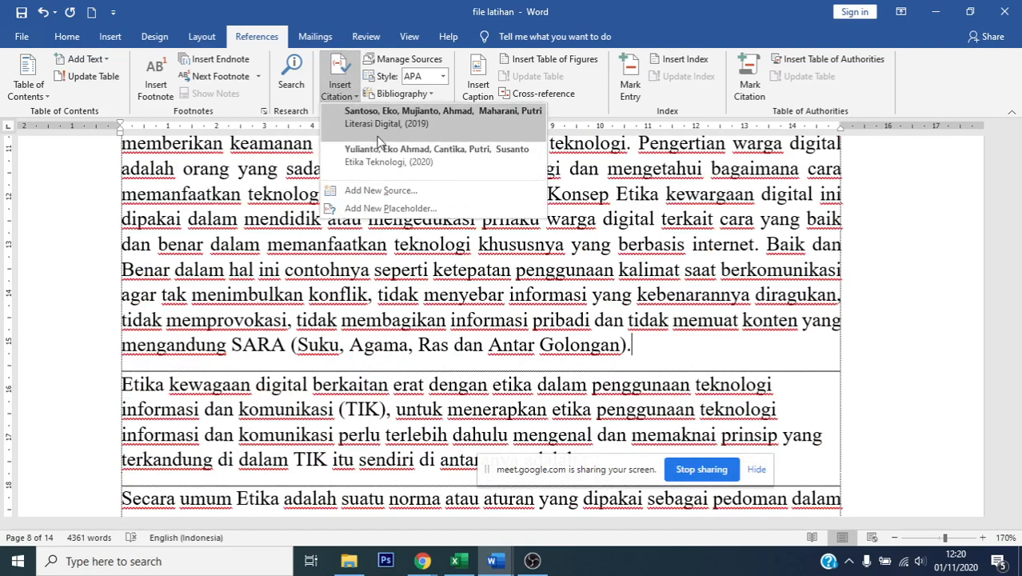
click(375, 115)
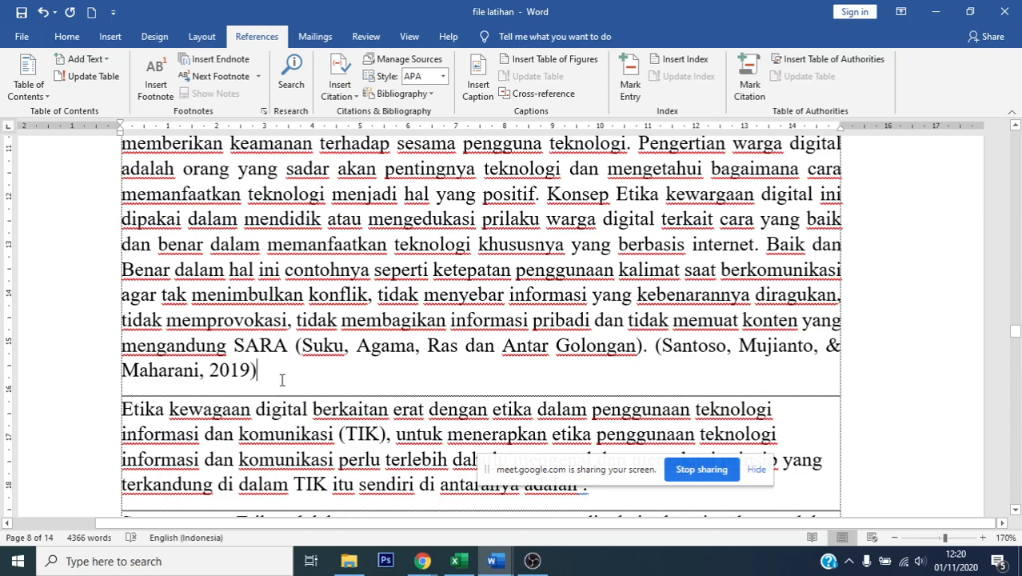
- Add an empty line under the DAFTAR PUSTAKA heading on the last page and insert the built-in References bibliography there
scroll(349, 334, down, 5)
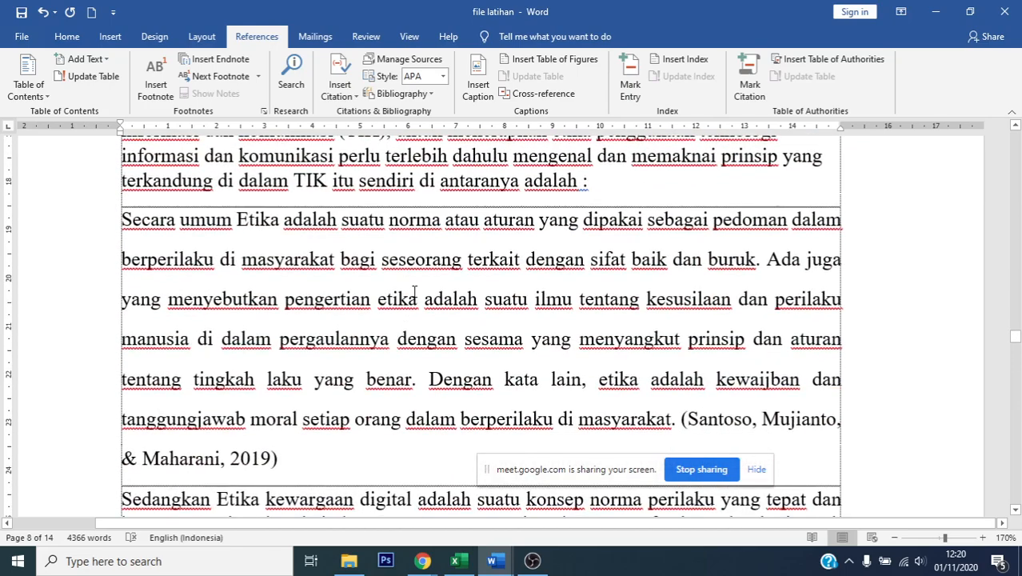
scroll(486, 283, down, 12)
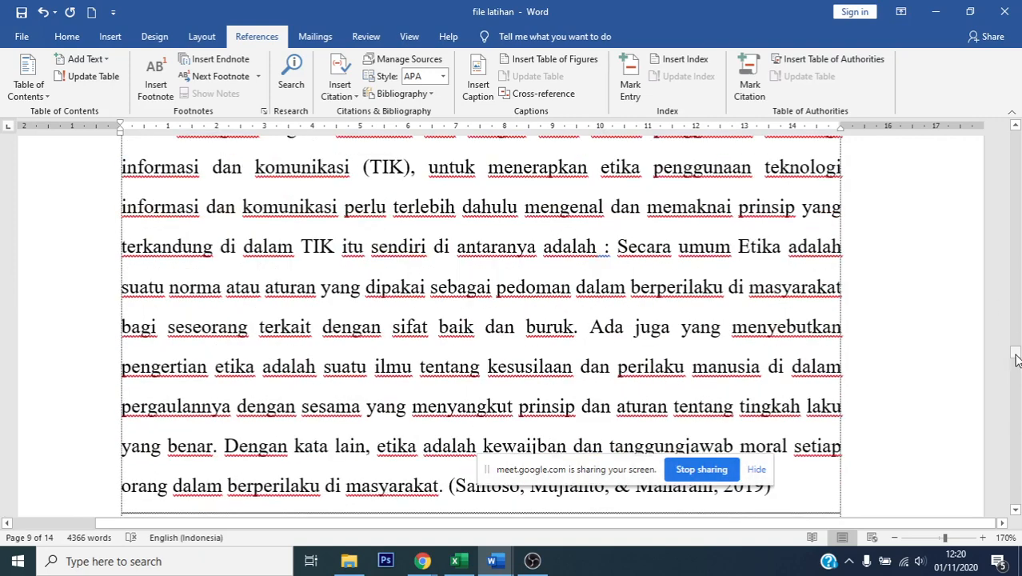
drag(1015, 360, 1006, 486)
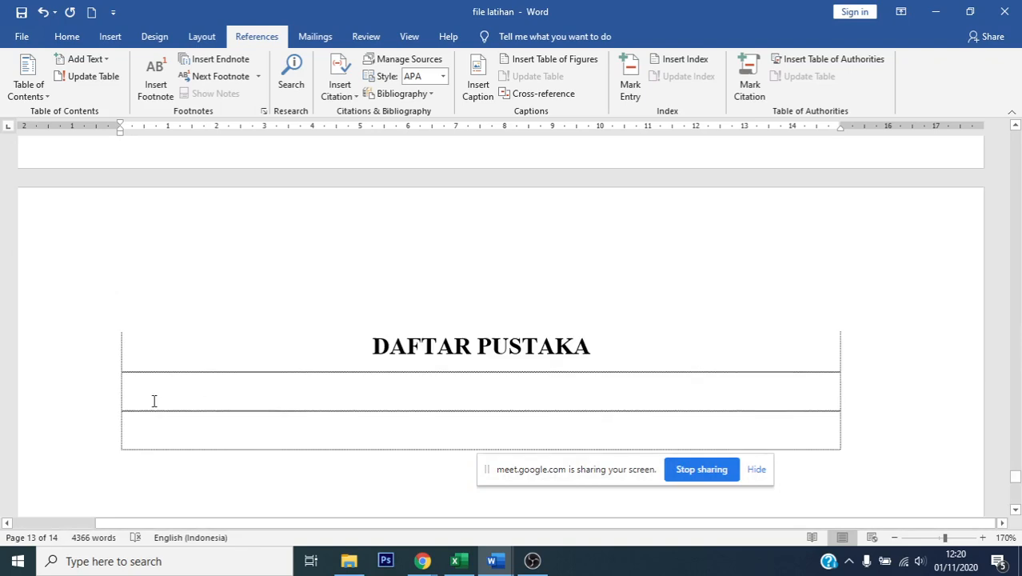
click(165, 392)
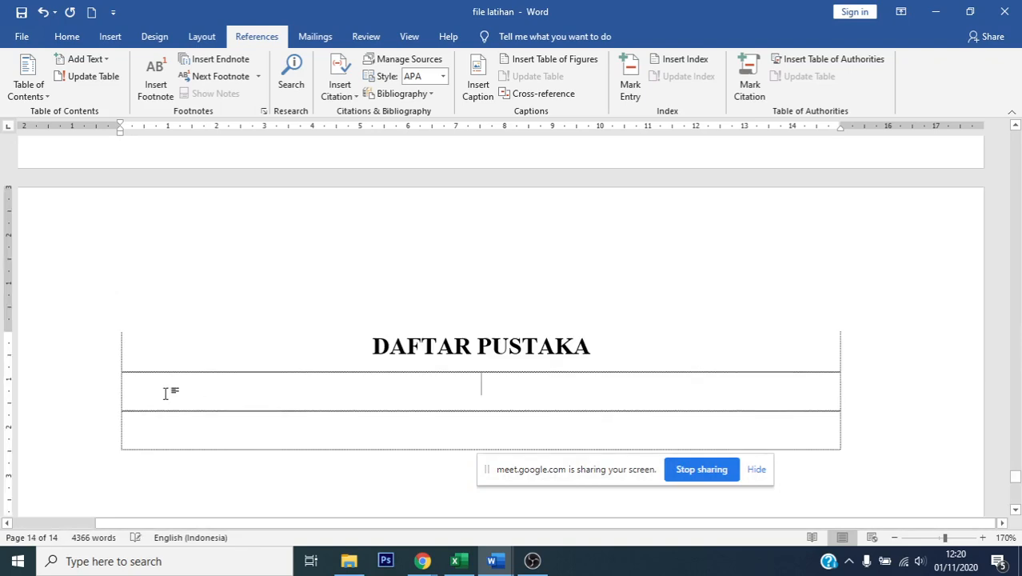
key(Return)
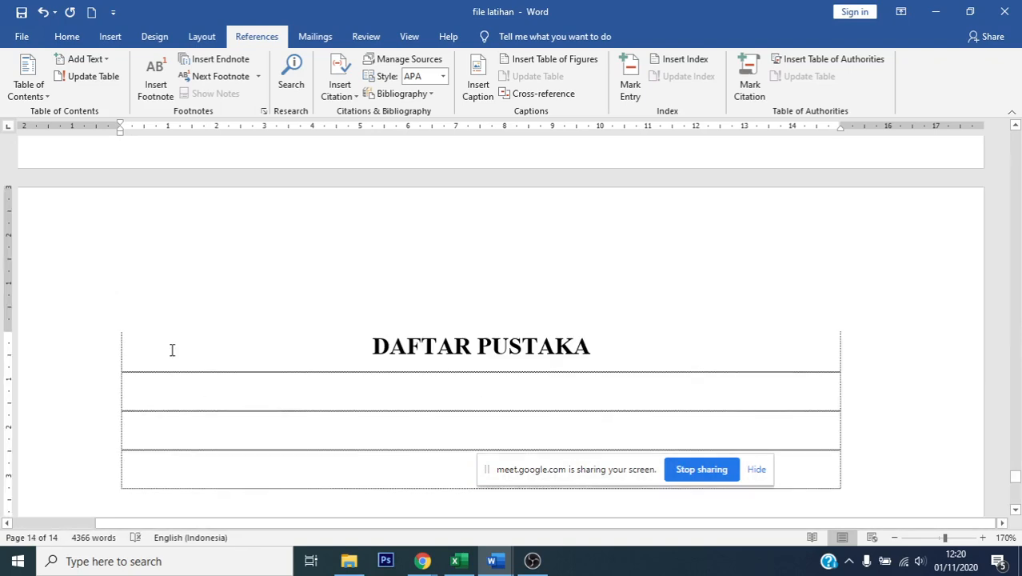
click(430, 95)
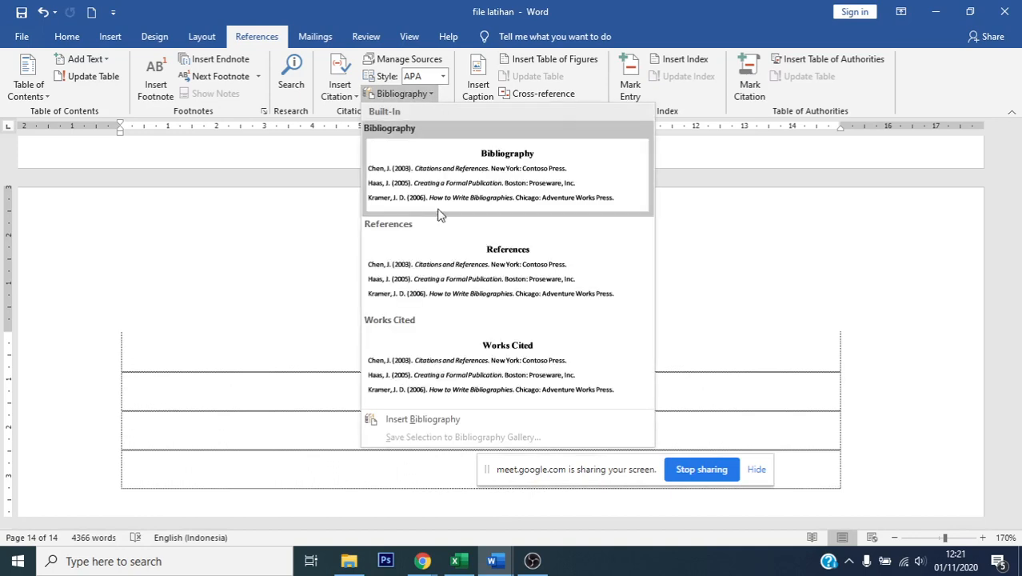
click(473, 286)
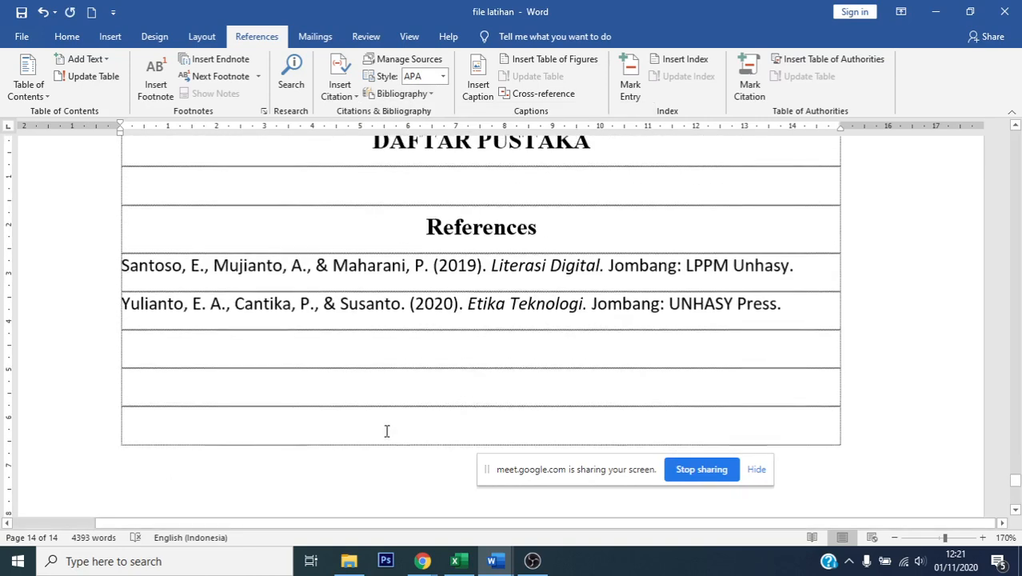
- Delete the "References" title text from the inserted bibliography and select the source entries below it
click(554, 238)
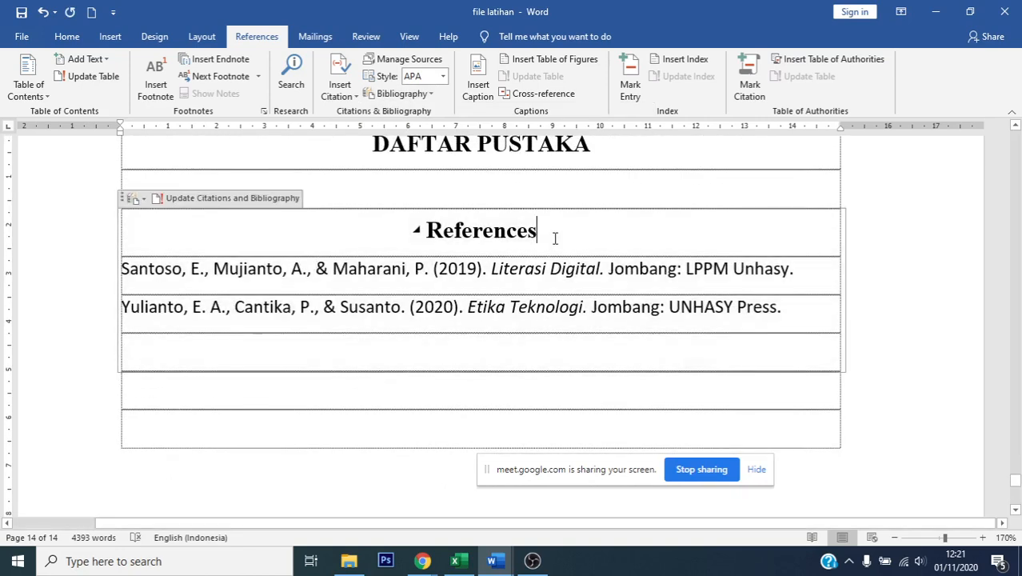
key(BackSpace)
key(BackSpace)
key(BackSpace)
key(BackSpace)
key(BackSpace)
key(BackSpace)
key(BackSpace)
key(BackSpace)
key(BackSpace)
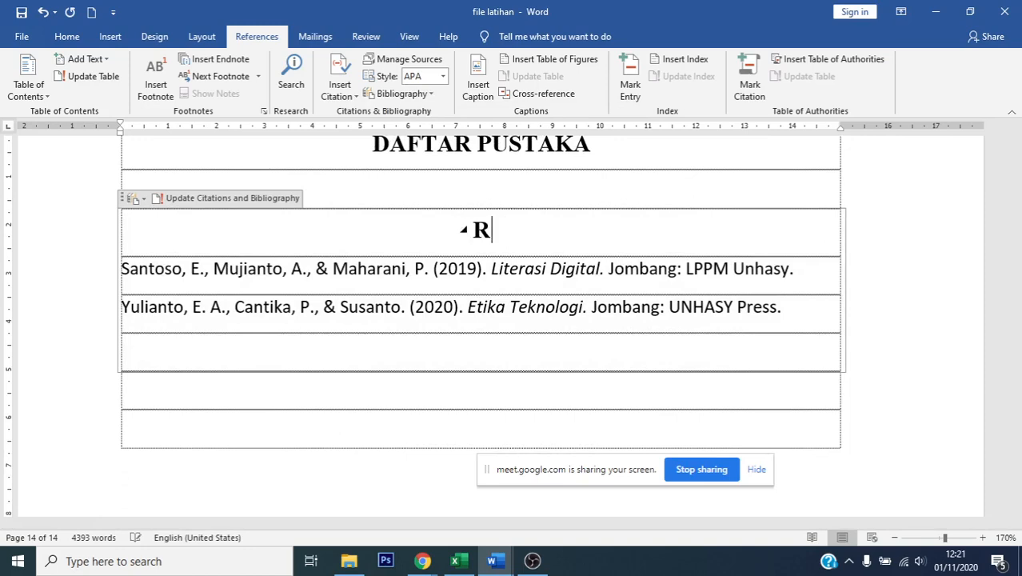
key(BackSpace)
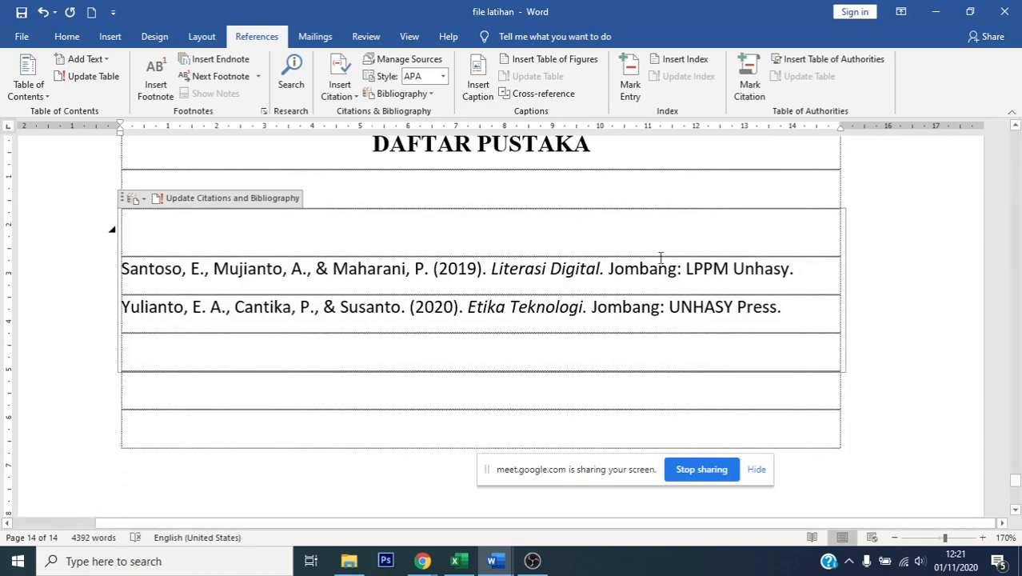
click(909, 259)
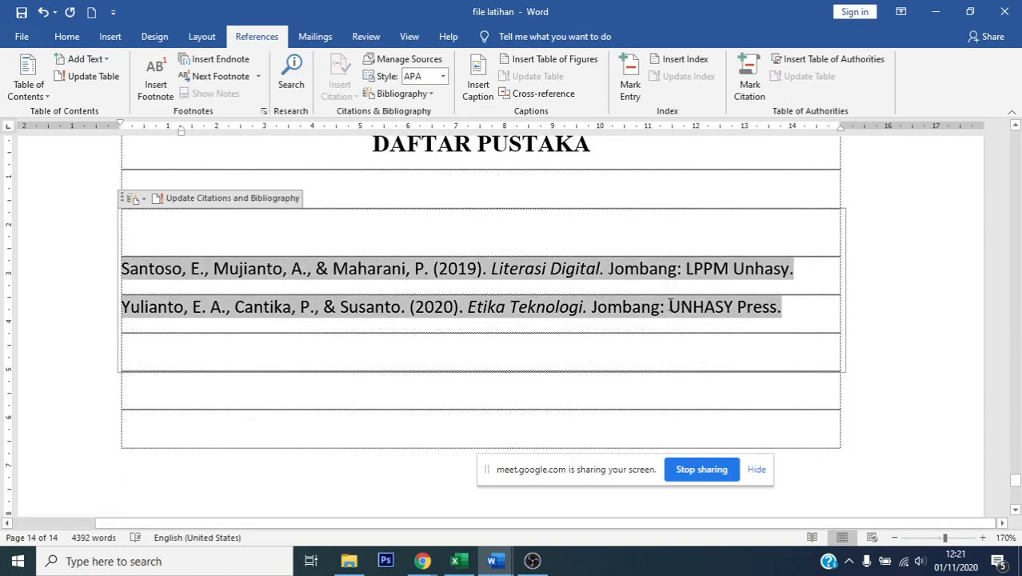